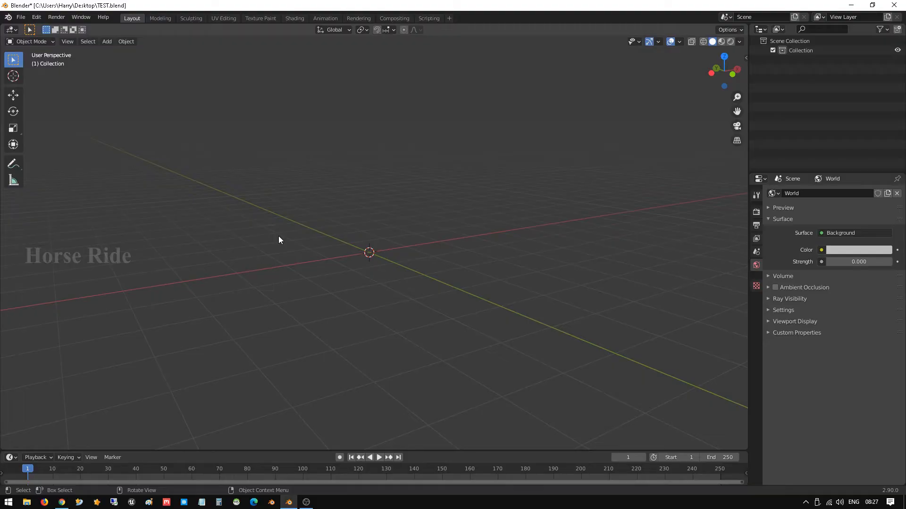
Step: Add a mesh circle with 32 vertices and a 100 cm radius at the world origin
{"action": "middle_click_drag", "start_coordinate": [278, 239], "coordinate": [315, 324]}
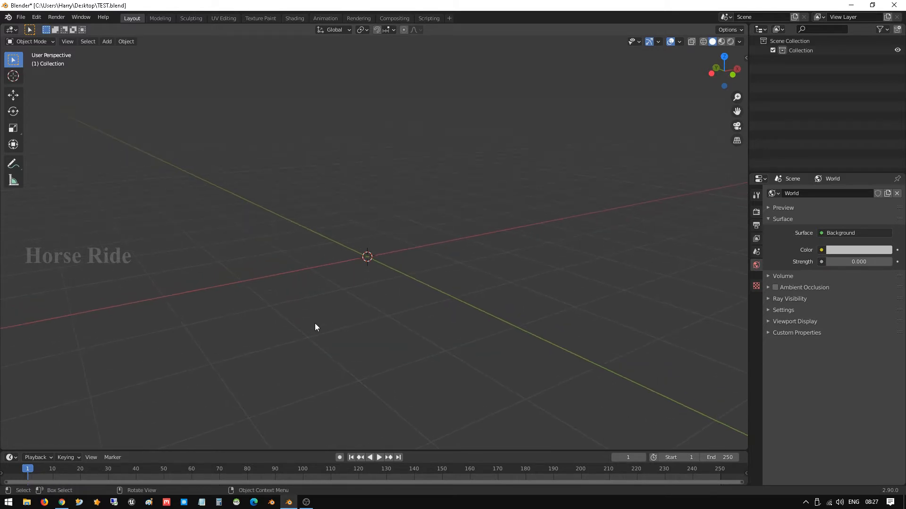
{"action": "key", "text": "shift+a"}
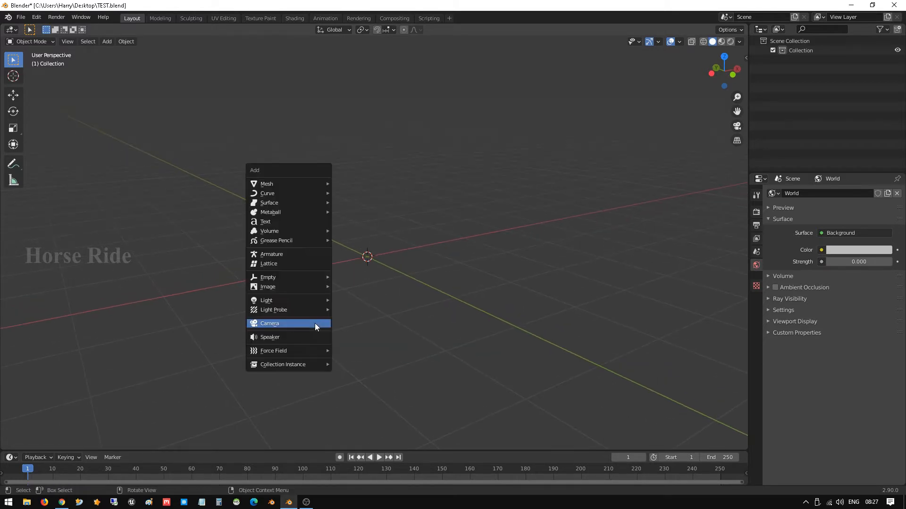
{"action": "mouse_move", "coordinate": [310, 191]}
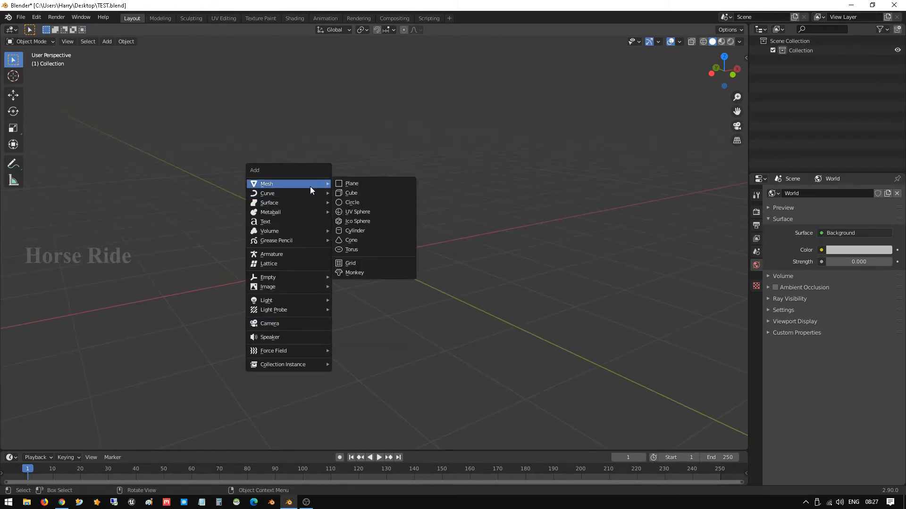
{"action": "left_click", "coordinate": [367, 205]}
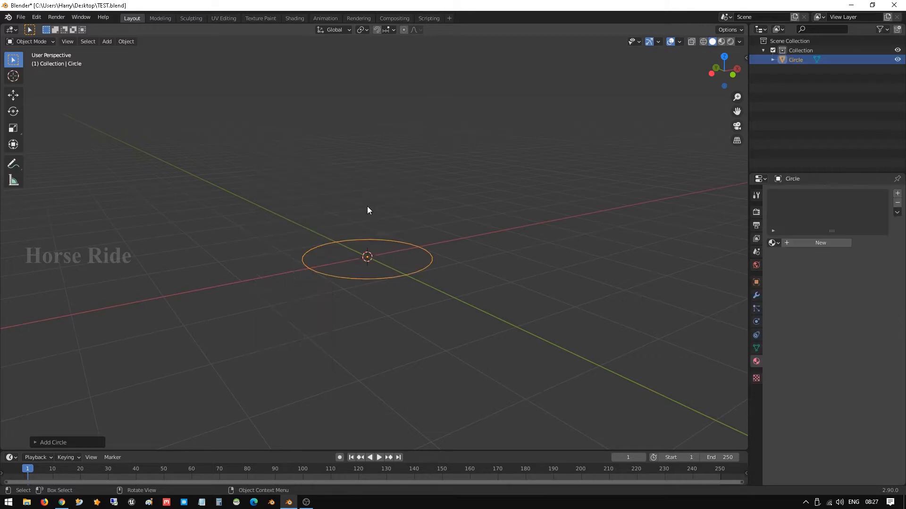
{"action": "left_click", "coordinate": [40, 442]}
{"action": "key", "text": "n"}
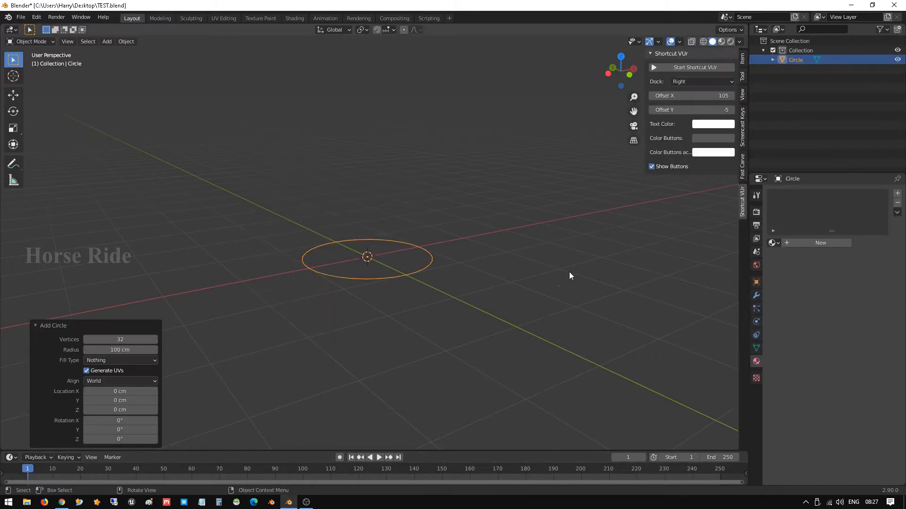
{"action": "key", "text": "n"}
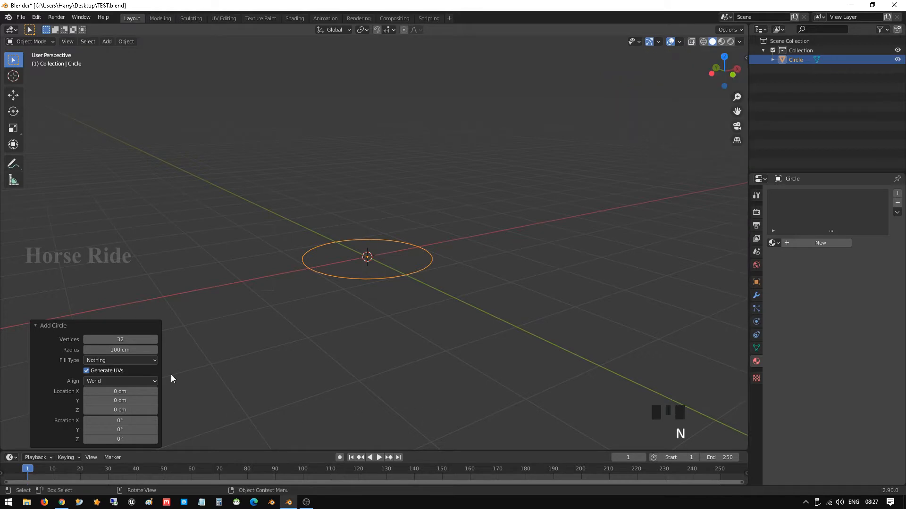
{"action": "left_click", "coordinate": [133, 340]}
{"action": "left_click", "coordinate": [135, 317]}
Step: Scale the circle down uniformly in top view to about 0.4 of its size
{"action": "scroll", "coordinate": [393, 275], "scroll_direction": "up", "scroll_amount": 2}
{"action": "middle_click_drag", "start_coordinate": [386, 261], "coordinate": [415, 291]}
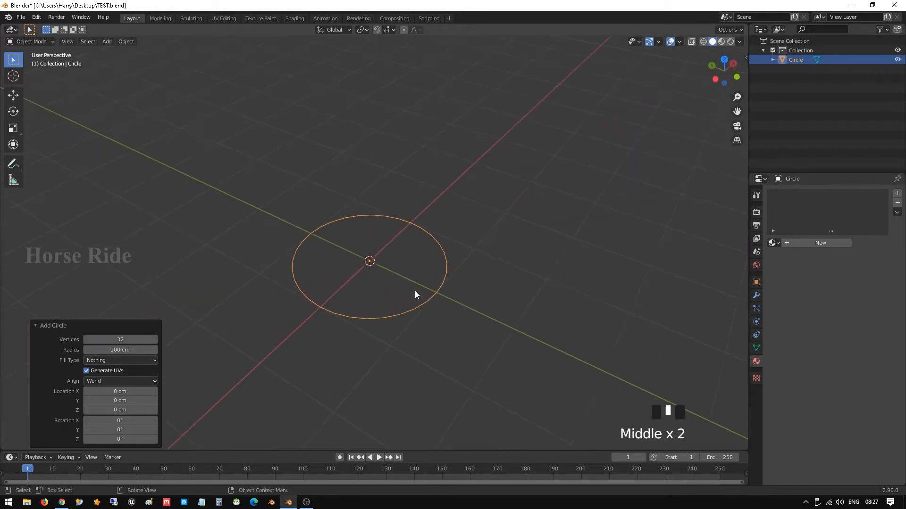
{"action": "key", "text": "KP_7"}
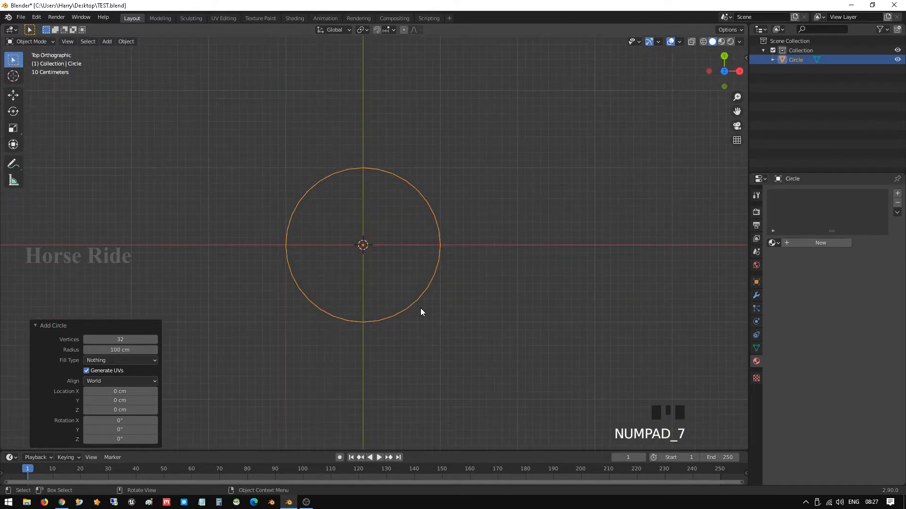
{"action": "scroll", "coordinate": [427, 307], "scroll_direction": "up", "scroll_amount": 5}
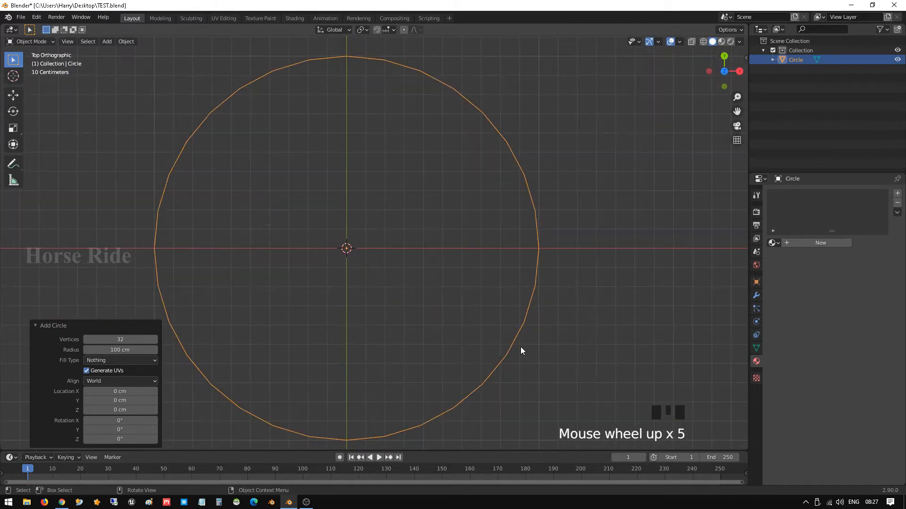
{"action": "key", "text": "s"}
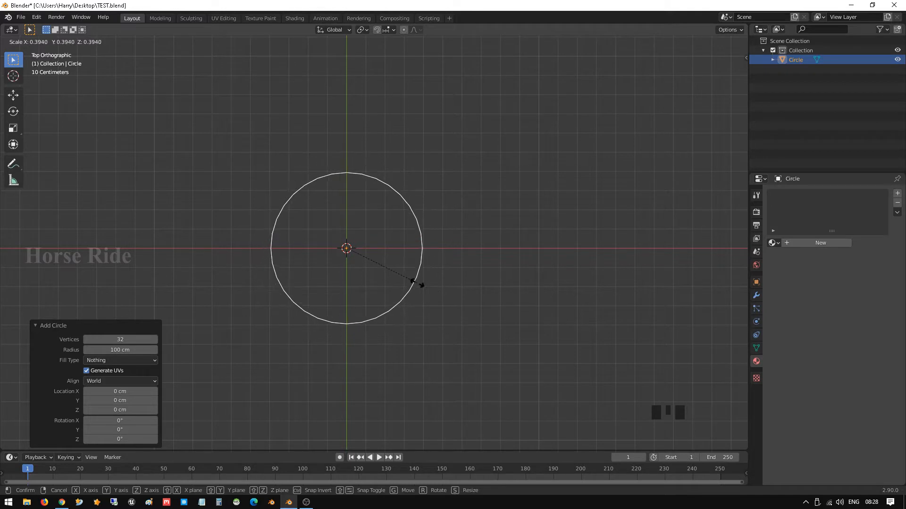
{"action": "left_click", "coordinate": [419, 286]}
Step: Rotate the circle 90° about the X axis so that it stands upright
{"action": "middle_click_drag", "start_coordinate": [419, 287], "coordinate": [382, 267]}
{"action": "scroll", "coordinate": [391, 241], "scroll_direction": "down", "scroll_amount": 2}
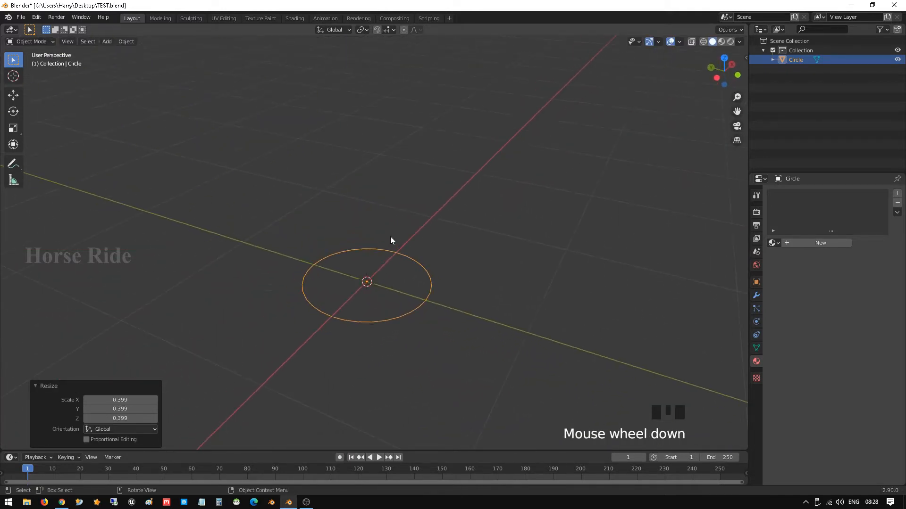
{"action": "type", "text": "rx90"}
{"action": "key", "text": "Return"}
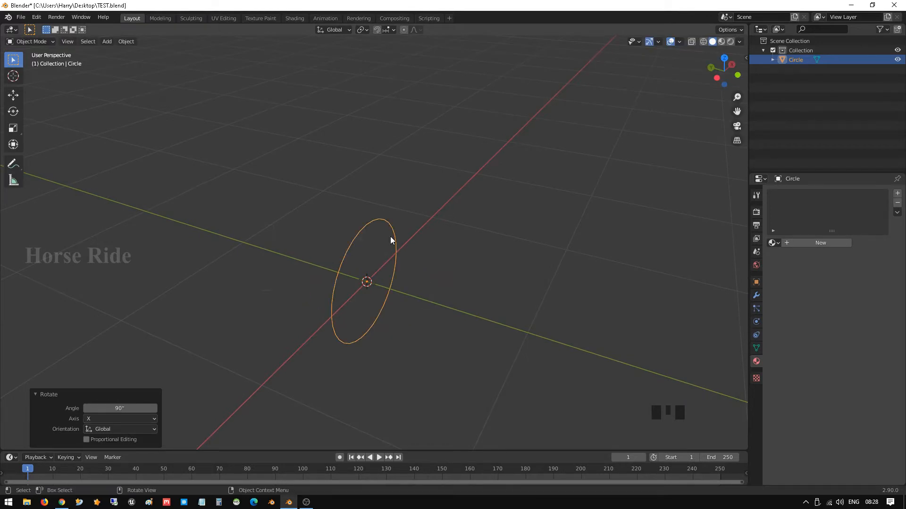
Step: In Edit Mode and right side view, extrude the circle about 206 cm along the Y axis into a tube
{"action": "key", "text": "KP_3"}
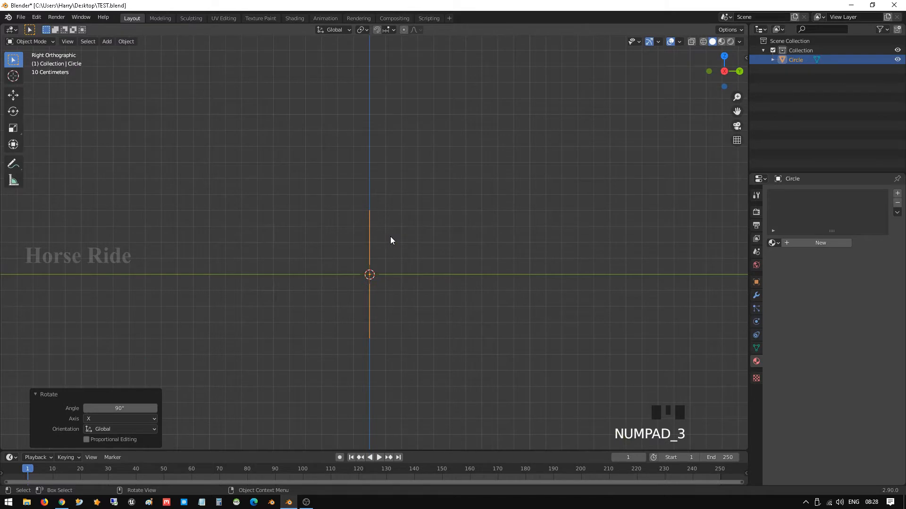
{"action": "key", "text": "Tab"}
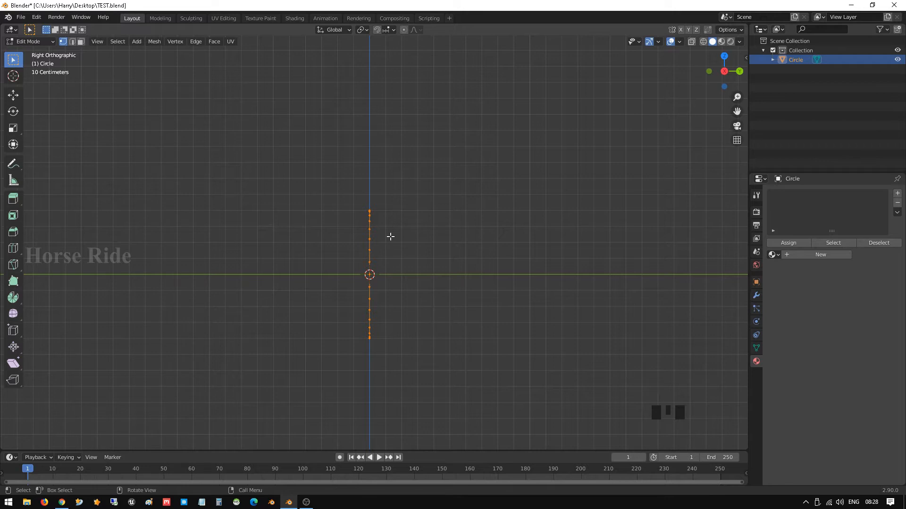
{"action": "key", "text": "e"}
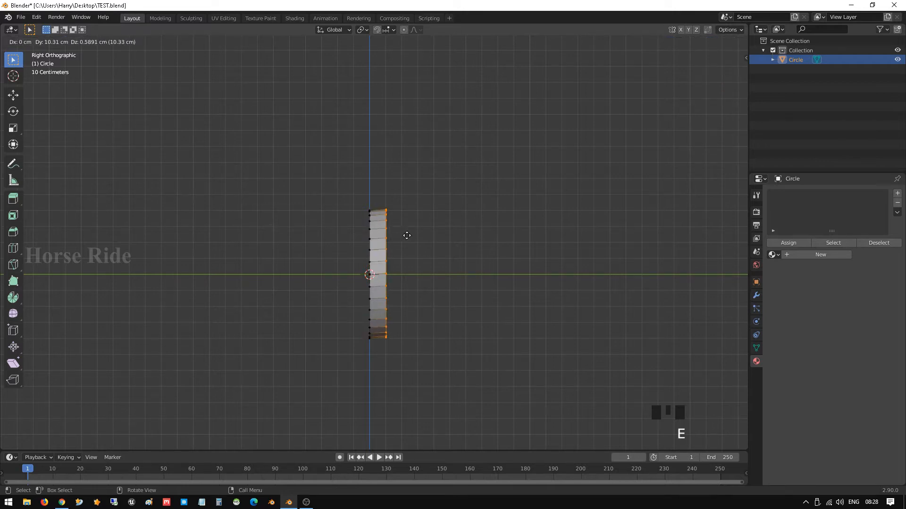
{"action": "key", "text": "y"}
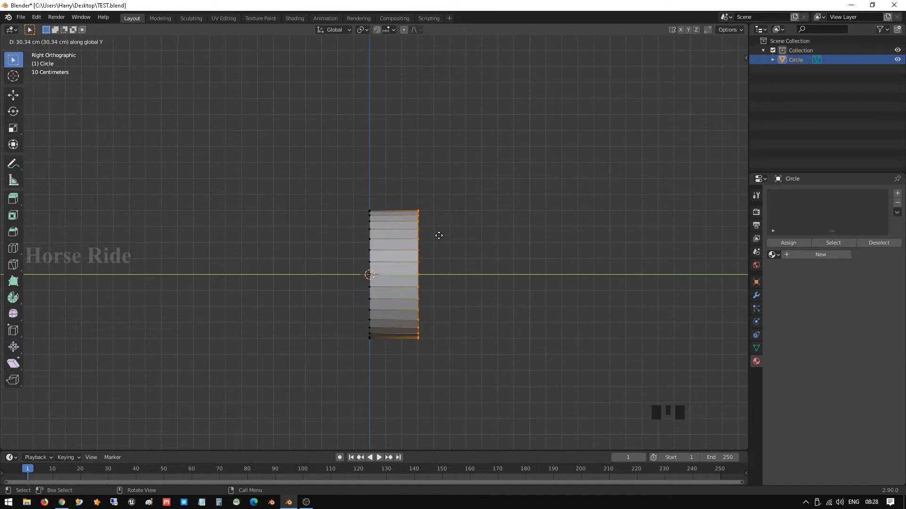
{"action": "left_click", "coordinate": [708, 235]}
Step: Move the extruded end ring about 130 cm farther along the Y axis to lengthen the tube
{"action": "scroll", "coordinate": [703, 235], "scroll_direction": "down", "scroll_amount": 2}
{"action": "middle_click_drag", "start_coordinate": [704, 235], "coordinate": [508, 225], "text": "shift"}
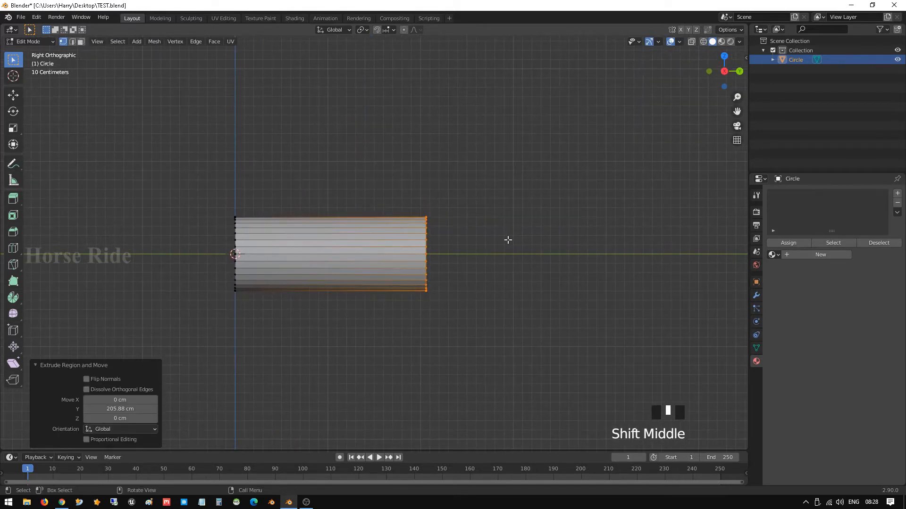
{"action": "key", "text": "g"}
{"action": "key", "text": "y"}
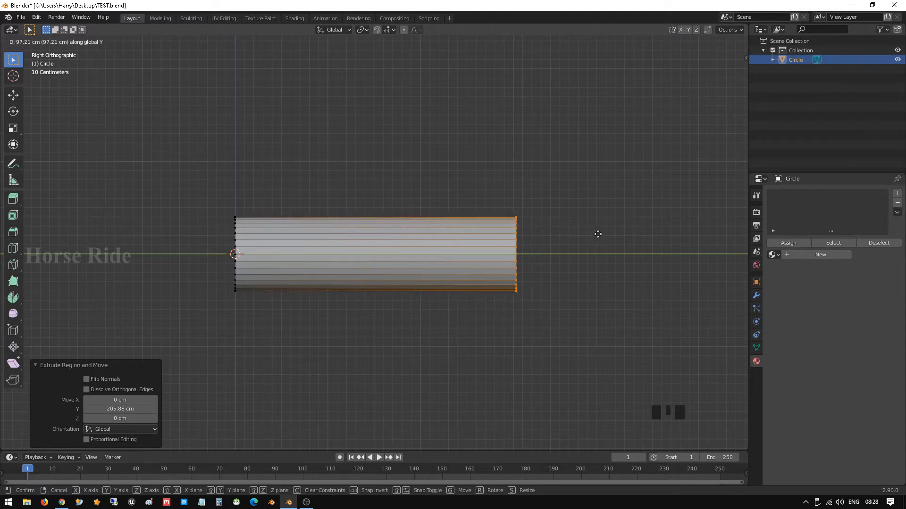
{"action": "left_click", "coordinate": [629, 237]}
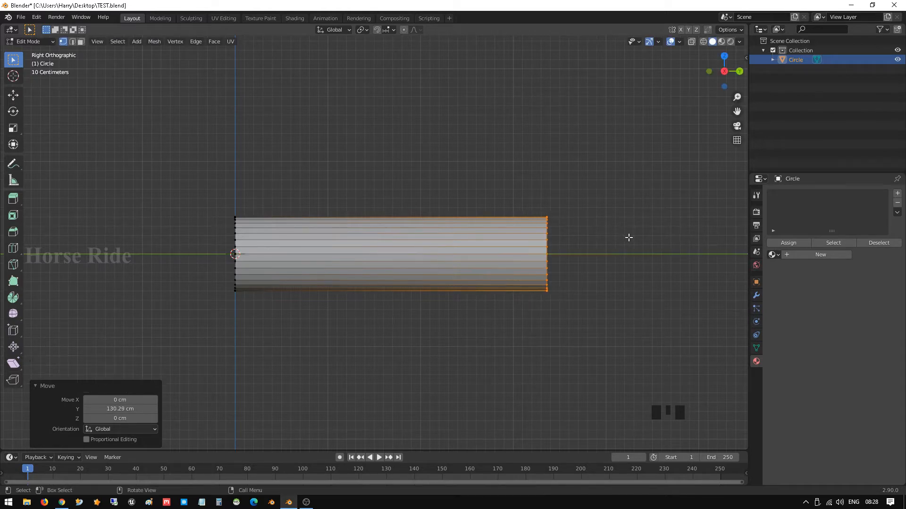
Step: Add 13 evenly spaced loop cuts around the tube along its length, without sliding them
{"action": "left_click", "coordinate": [375, 236]}
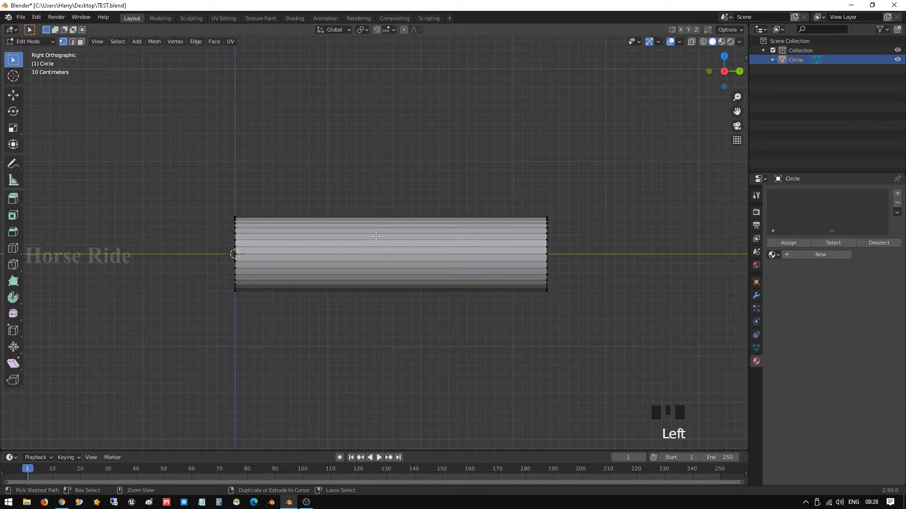
{"action": "key", "text": "ctrl+r"}
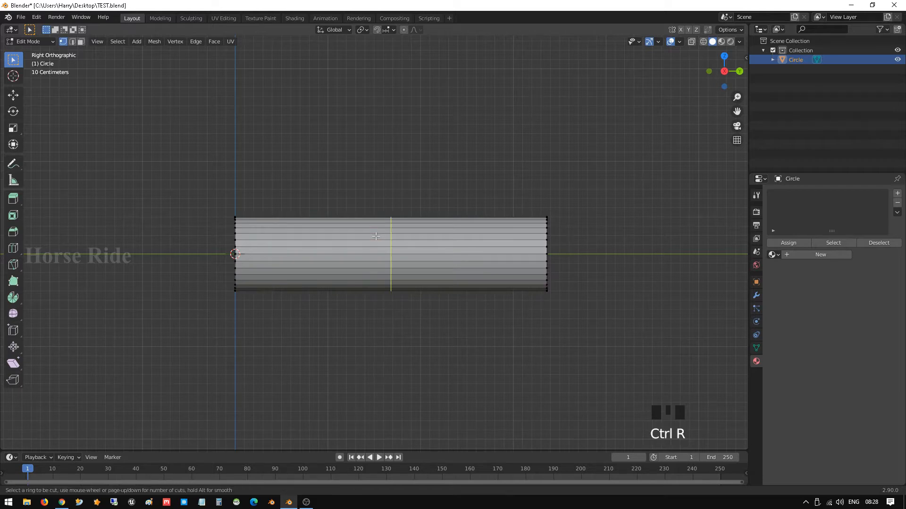
{"action": "scroll", "coordinate": [375, 236], "scroll_direction": "up", "scroll_amount": 2}
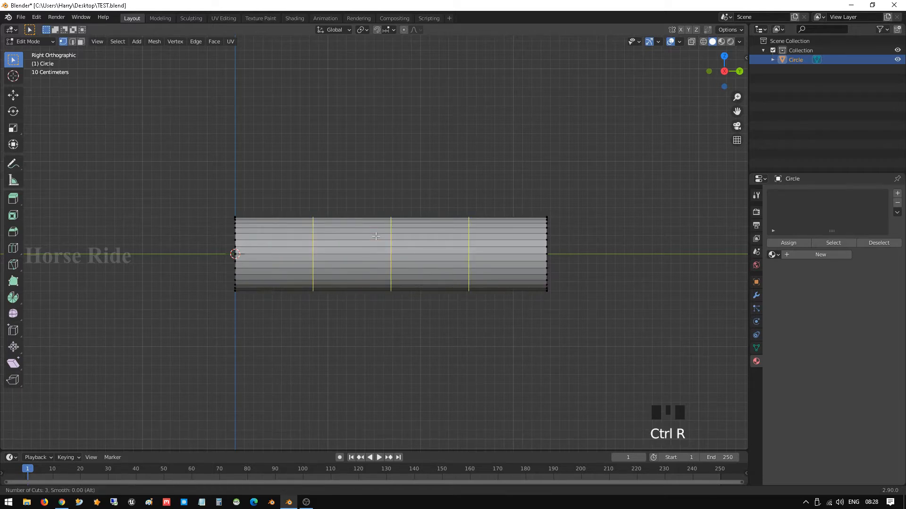
{"action": "scroll", "coordinate": [376, 236], "scroll_direction": "up", "scroll_amount": 1}
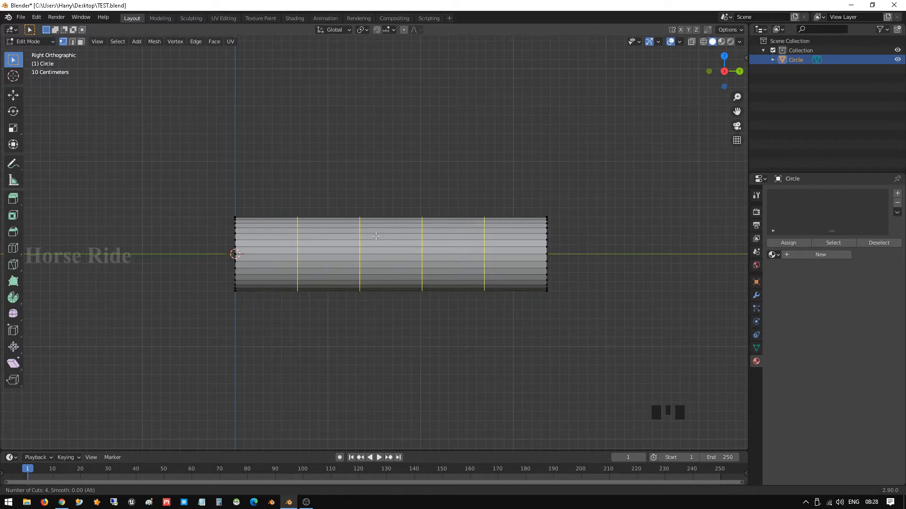
{"action": "scroll", "coordinate": [376, 236], "scroll_direction": "up", "scroll_amount": 4}
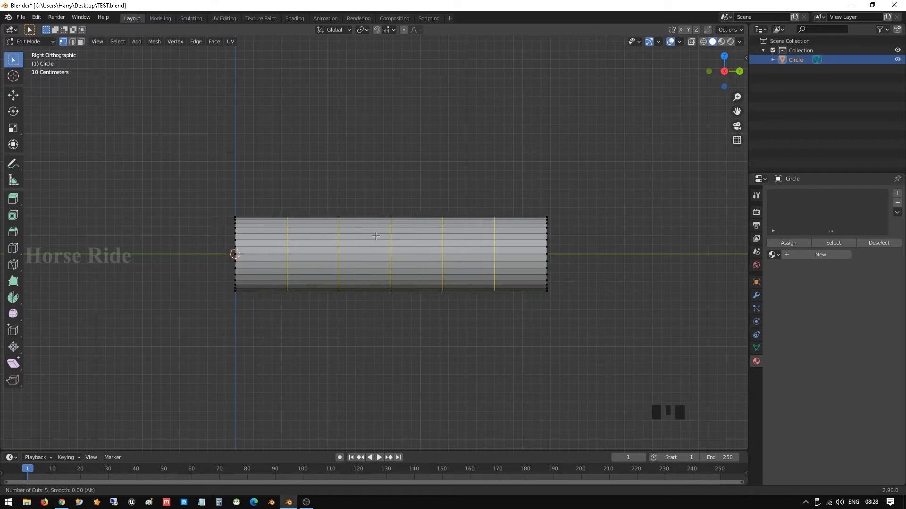
{"action": "scroll", "coordinate": [375, 236], "scroll_direction": "up", "scroll_amount": 1}
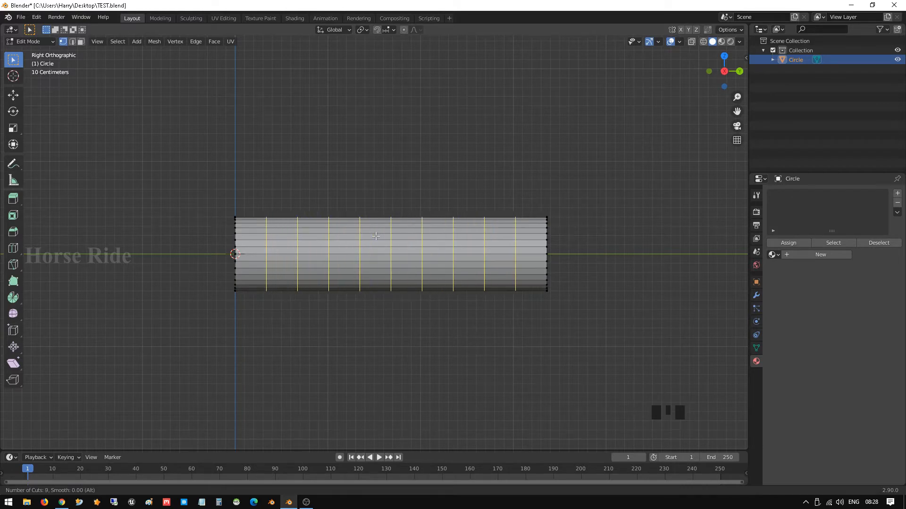
{"action": "scroll", "coordinate": [376, 236], "scroll_direction": "up", "scroll_amount": 2}
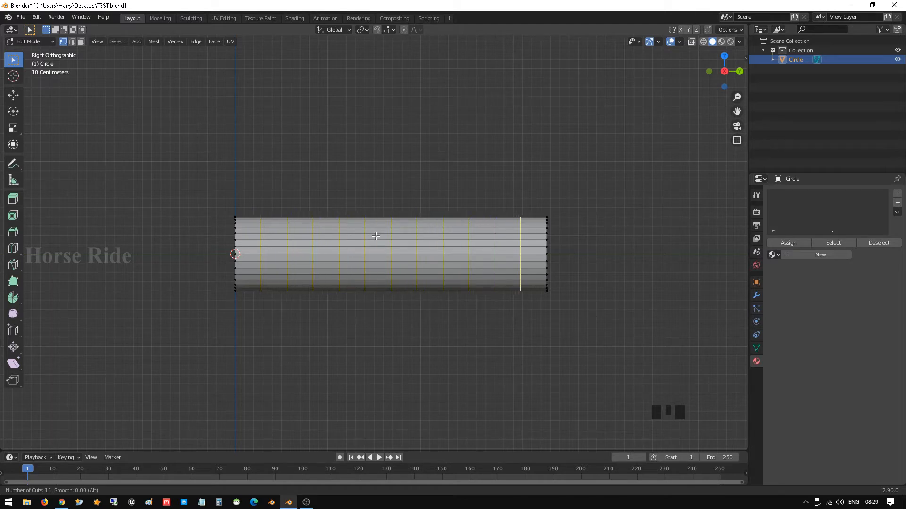
{"action": "scroll", "coordinate": [375, 236], "scroll_direction": "up", "scroll_amount": 1}
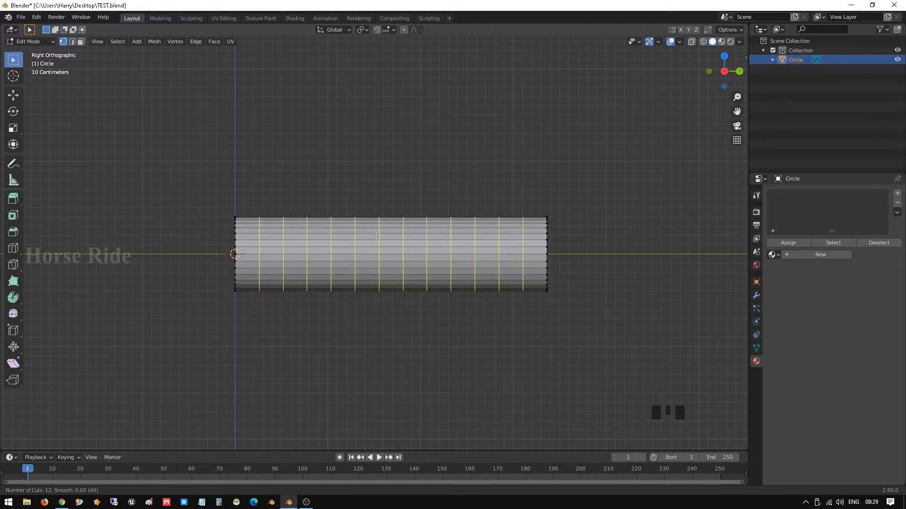
{"action": "scroll", "coordinate": [376, 236], "scroll_direction": "up", "scroll_amount": 1}
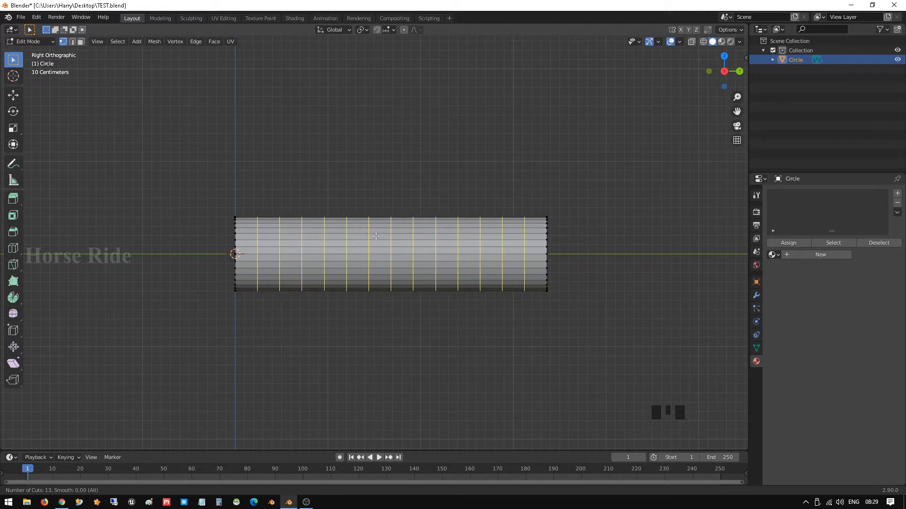
{"action": "left_click", "coordinate": [375, 236]}
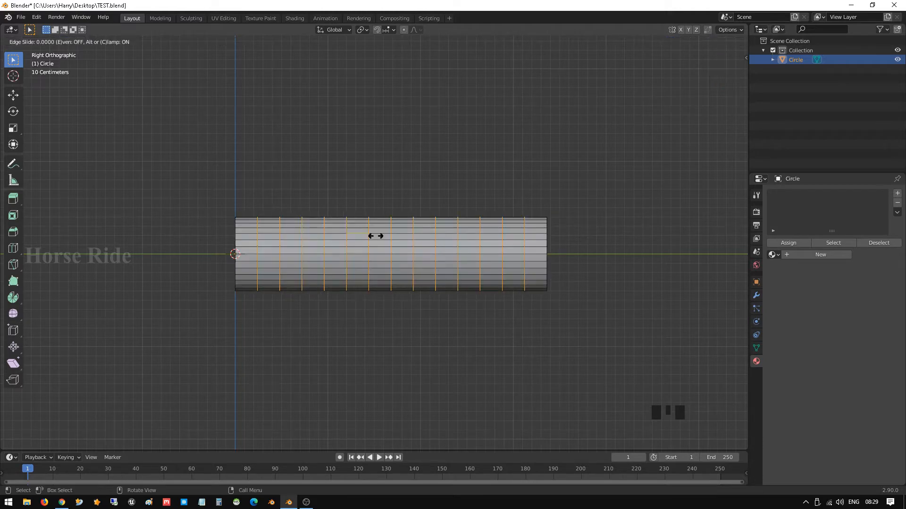
{"action": "right_click", "coordinate": [375, 236]}
Step: Select the whole tube mesh, return to Object Mode and scale the tube uniformly by about 0.7
{"action": "middle_click_drag", "start_coordinate": [409, 224], "coordinate": [533, 279]}
{"action": "scroll", "coordinate": [431, 254], "scroll_direction": "down", "scroll_amount": 3}
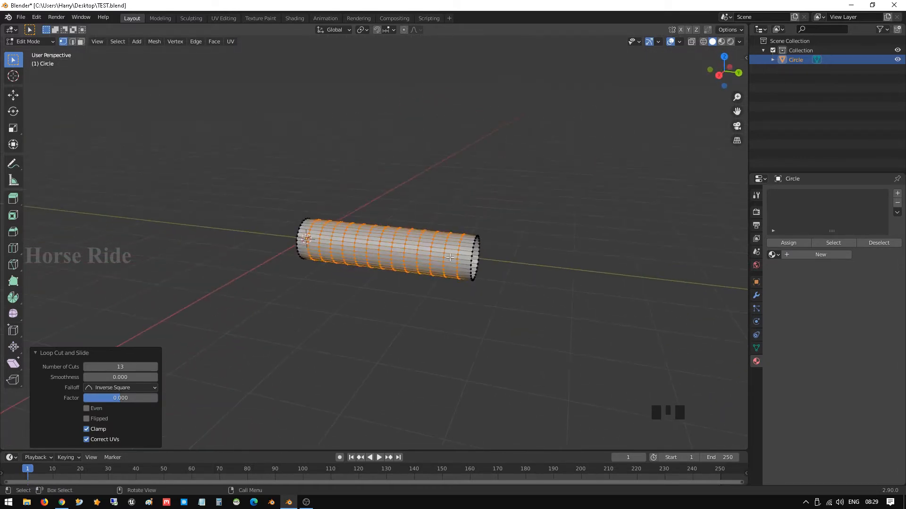
{"action": "key", "text": "a"}
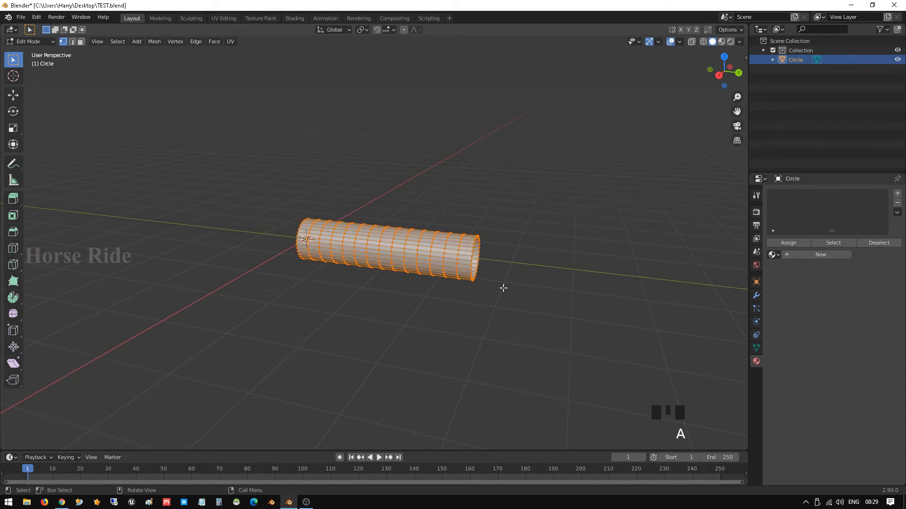
{"action": "middle_click_drag", "start_coordinate": [503, 288], "coordinate": [487, 255]}
{"action": "scroll", "coordinate": [472, 287], "scroll_direction": "up", "scroll_amount": 2}
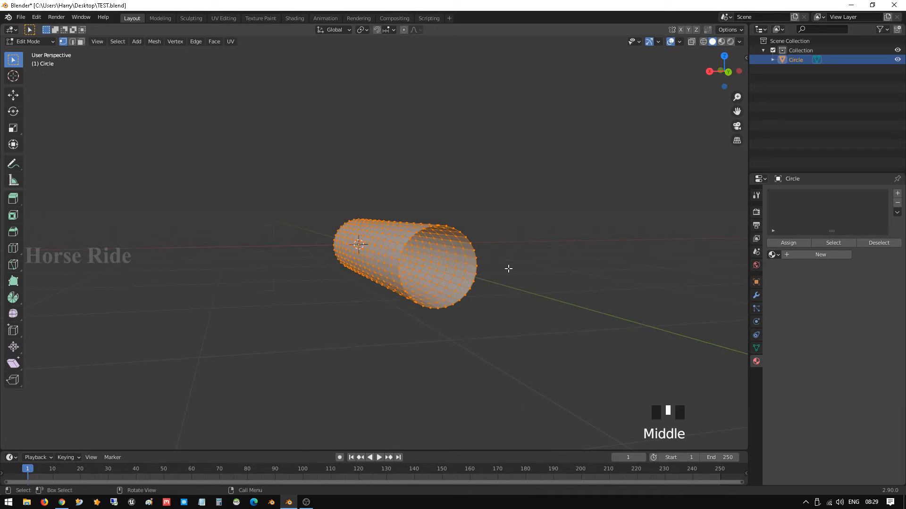
{"action": "key", "text": "Tab"}
{"action": "key", "text": "s"}
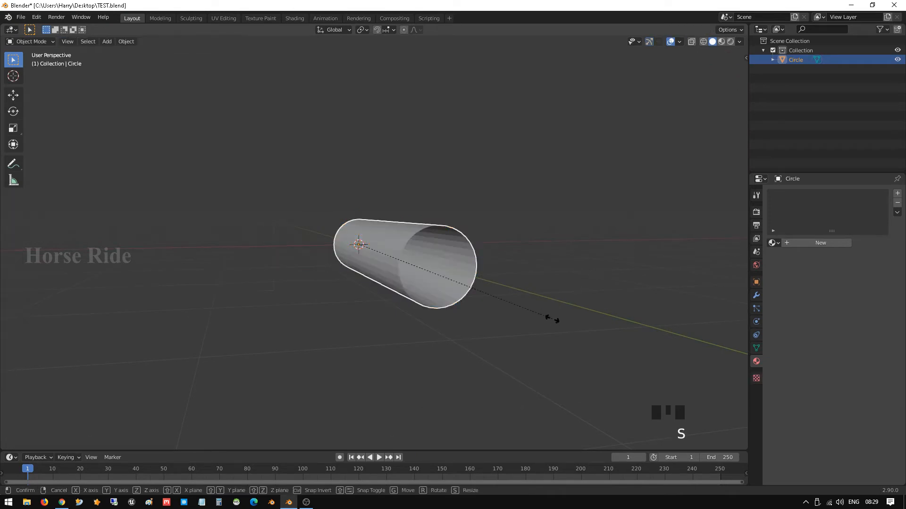
{"action": "left_click", "coordinate": [489, 290]}
Step: Scale the tube down uniformly two more times, by about 0.6 and by about 0.9, and frame it
{"action": "middle_click_drag", "start_coordinate": [488, 291], "coordinate": [538, 282]}
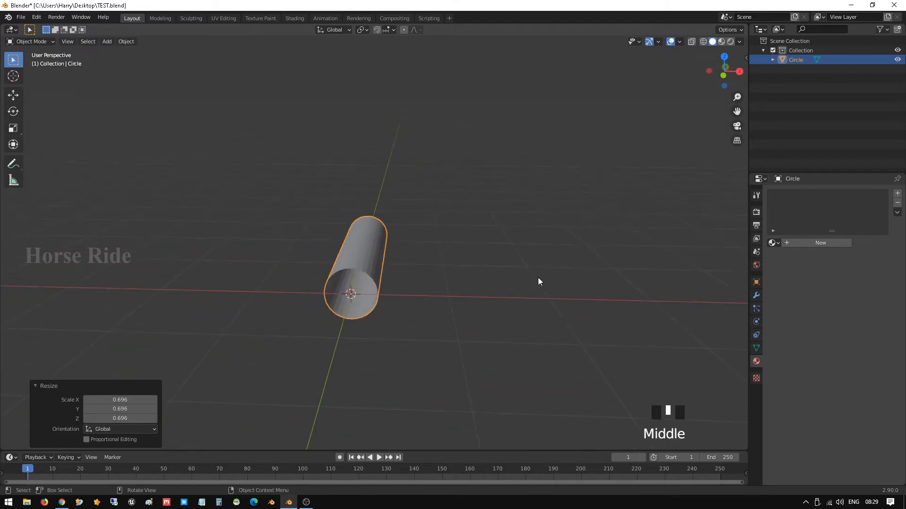
{"action": "key", "text": "s"}
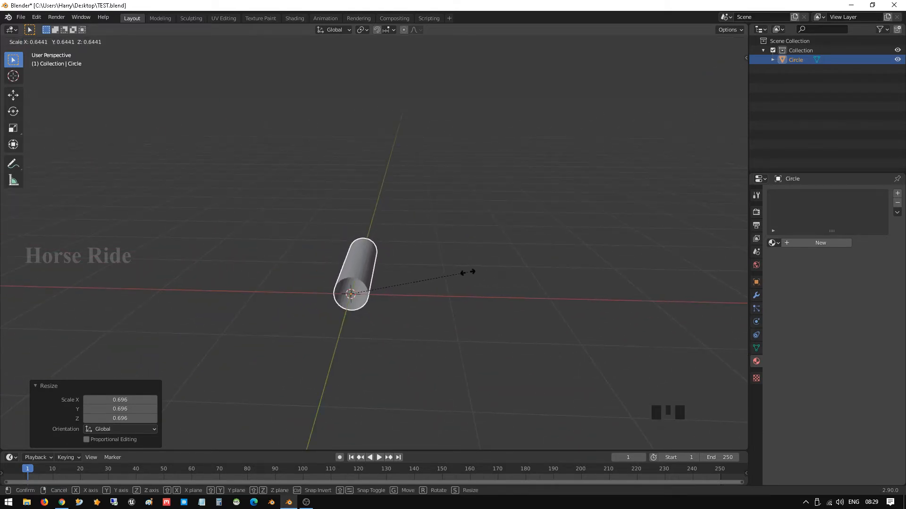
{"action": "left_click", "coordinate": [462, 277]}
{"action": "middle_click_drag", "start_coordinate": [462, 277], "coordinate": [331, 278]}
{"action": "key", "text": "s"}
{"action": "left_click", "coordinate": [420, 276]}
{"action": "key", "text": "KP_Decimal"}
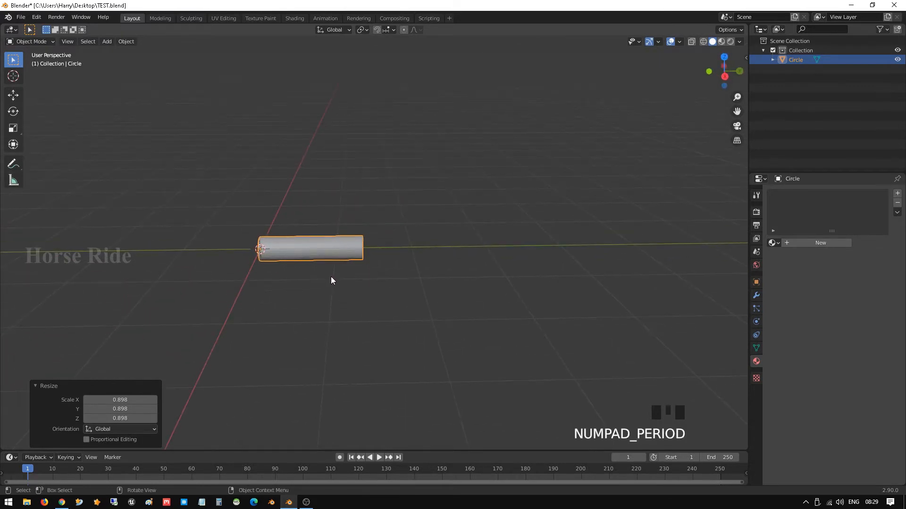
Step: Check the tube's loops in Edit Mode, then apply its scale in Object Mode
{"action": "scroll", "coordinate": [366, 262], "scroll_direction": "up", "scroll_amount": 2}
{"action": "key", "text": "Tab"}
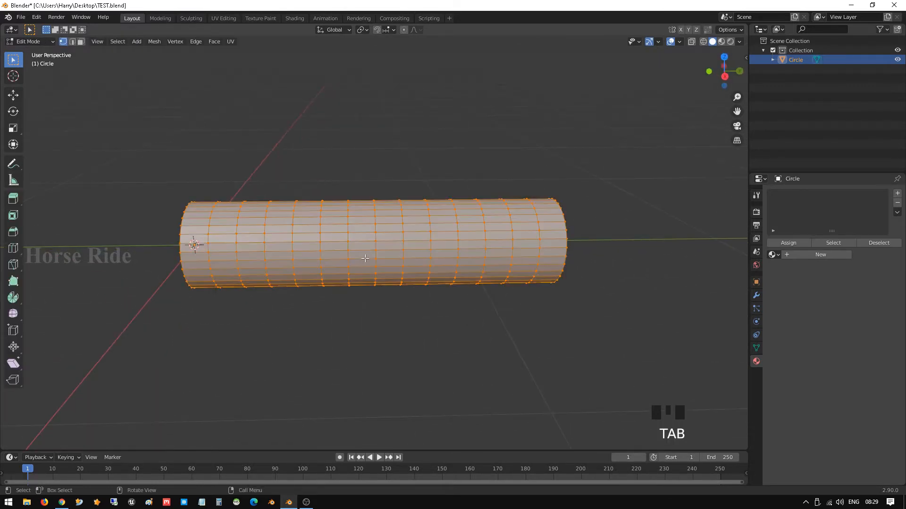
{"action": "key", "text": "Tab"}
{"action": "key", "text": "ctrl+a"}
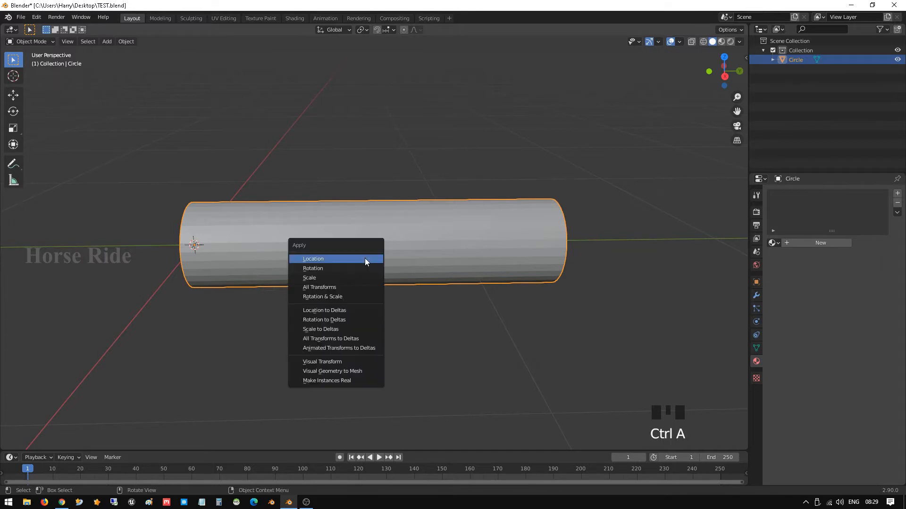
{"action": "left_click", "coordinate": [372, 277]}
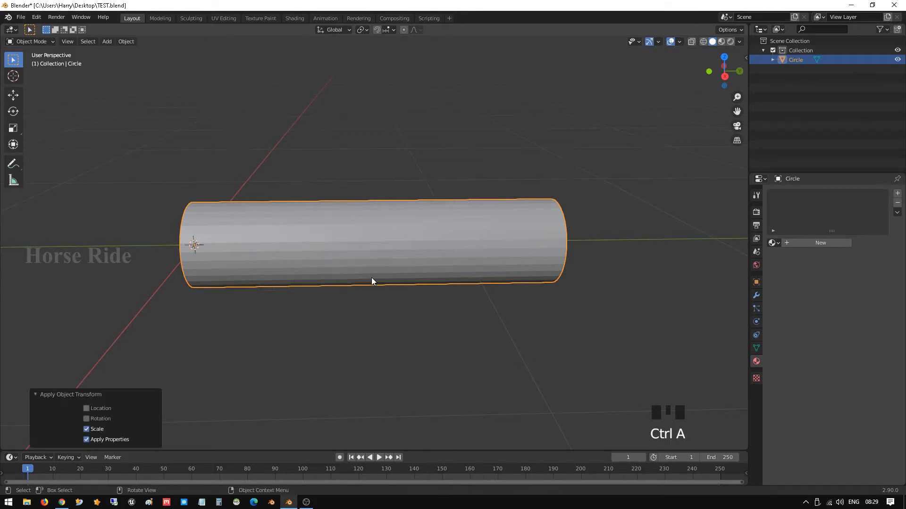
Step: In Edit Mode, select one vertex on the tube's +X side beyond mid-length and enable proportional editing with Smooth falloff
{"action": "key", "text": "Tab"}
{"action": "middle_click_drag", "start_coordinate": [436, 228], "coordinate": [386, 255]}
{"action": "left_click", "coordinate": [386, 255]}
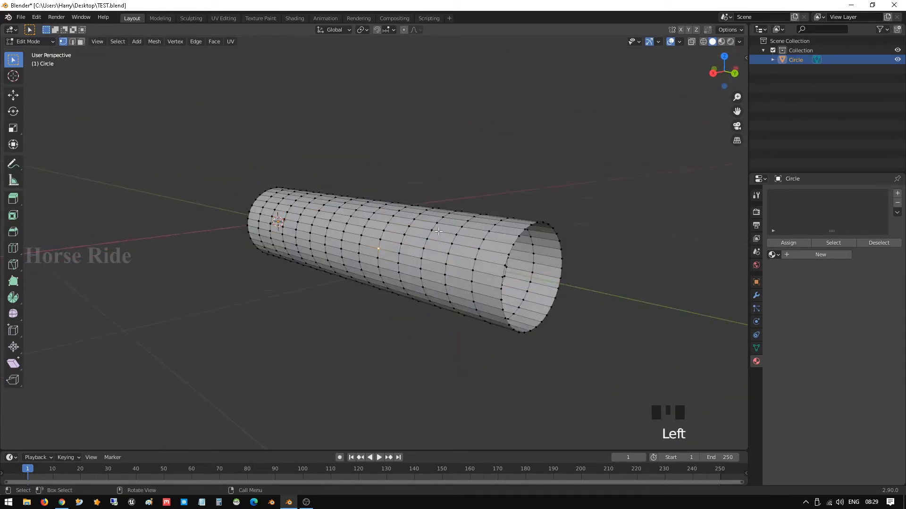
{"action": "key", "text": "KP_1"}
{"action": "key", "text": "KP_3"}
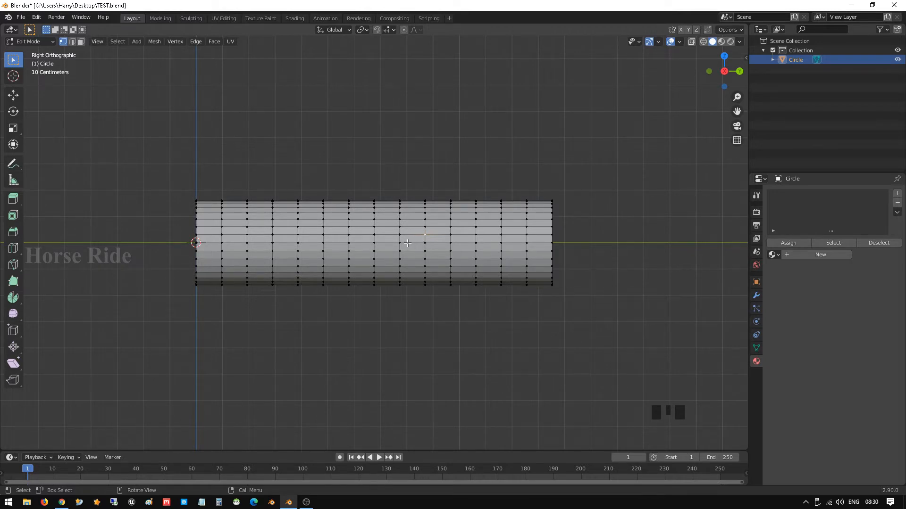
{"action": "left_click", "coordinate": [420, 244]}
{"action": "middle_click_drag", "start_coordinate": [470, 220], "coordinate": [361, 276]}
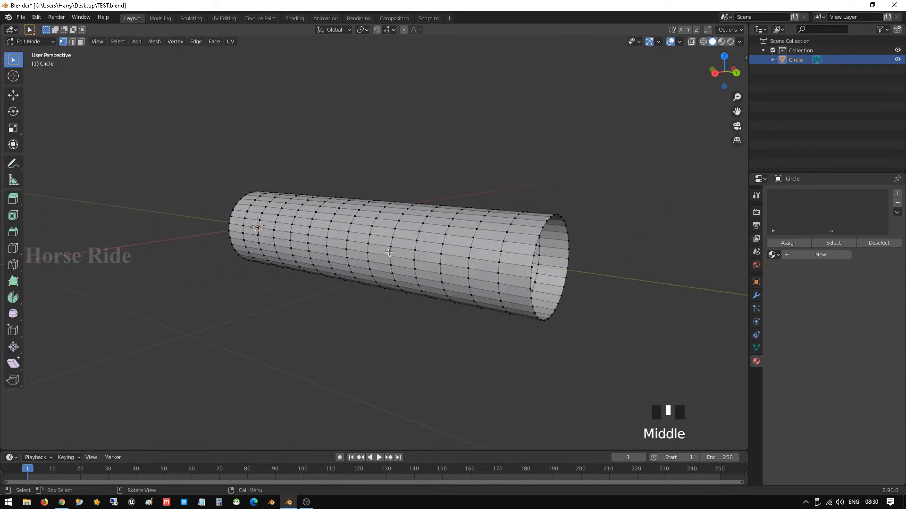
{"action": "scroll", "coordinate": [393, 264], "scroll_direction": "up", "scroll_amount": 2}
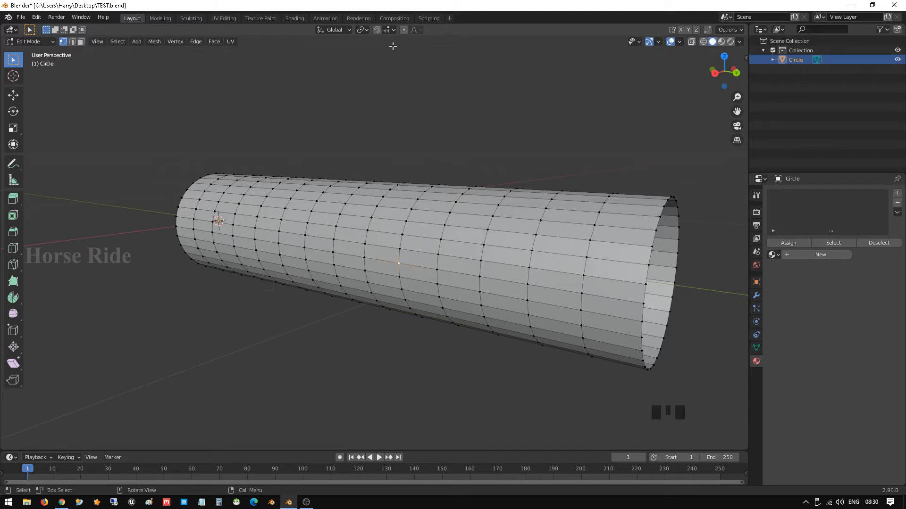
{"action": "left_click", "coordinate": [404, 30]}
{"action": "left_click", "coordinate": [415, 30]}
Step: Try to move the selected vertex along the X axis while reducing the proportional size to about 0.62
{"action": "key", "text": "g"}
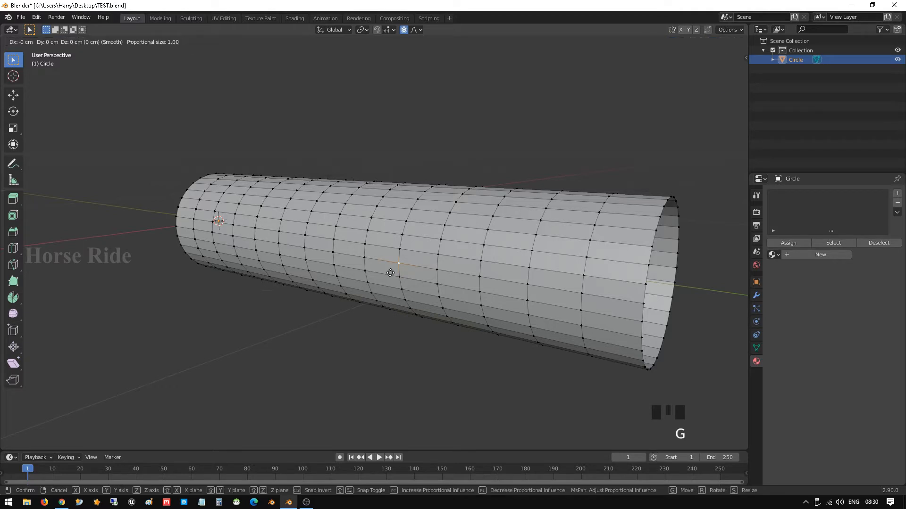
{"action": "key", "text": "x"}
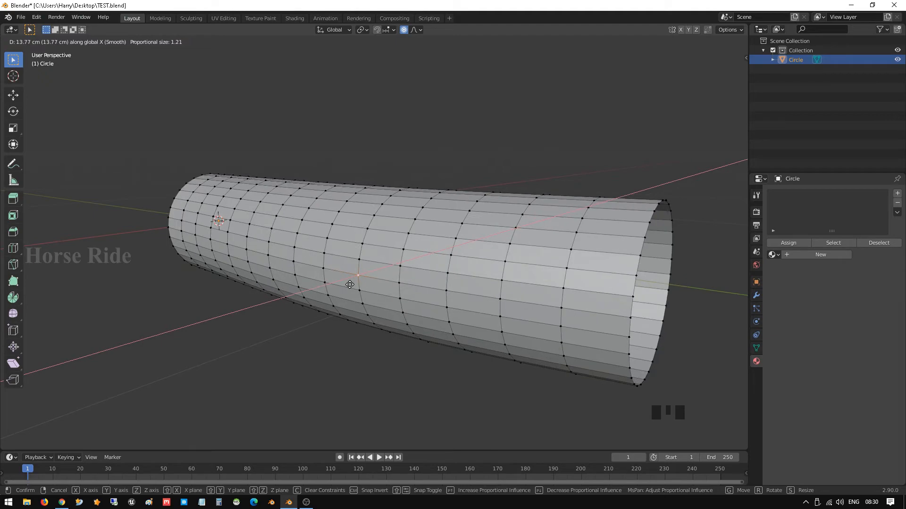
{"action": "scroll", "coordinate": [350, 286], "scroll_direction": "down", "scroll_amount": 2}
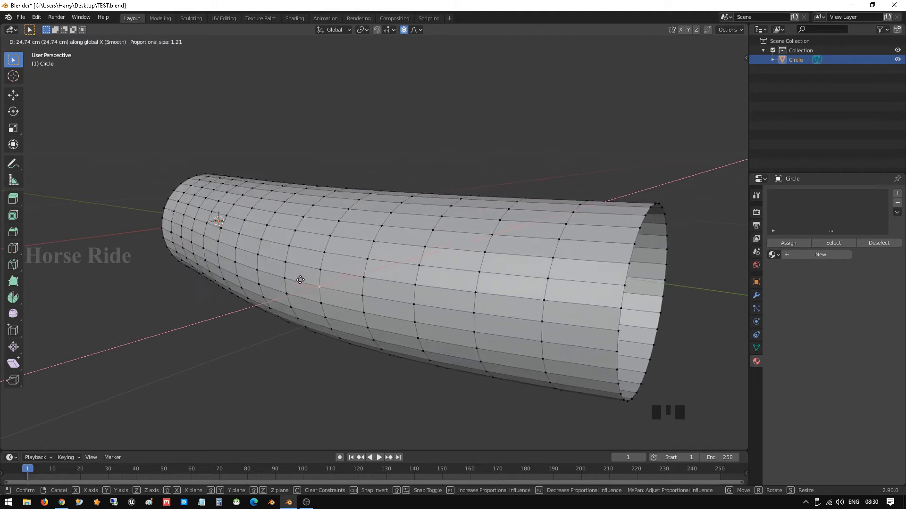
{"action": "scroll", "coordinate": [330, 278], "scroll_direction": "up", "scroll_amount": 6}
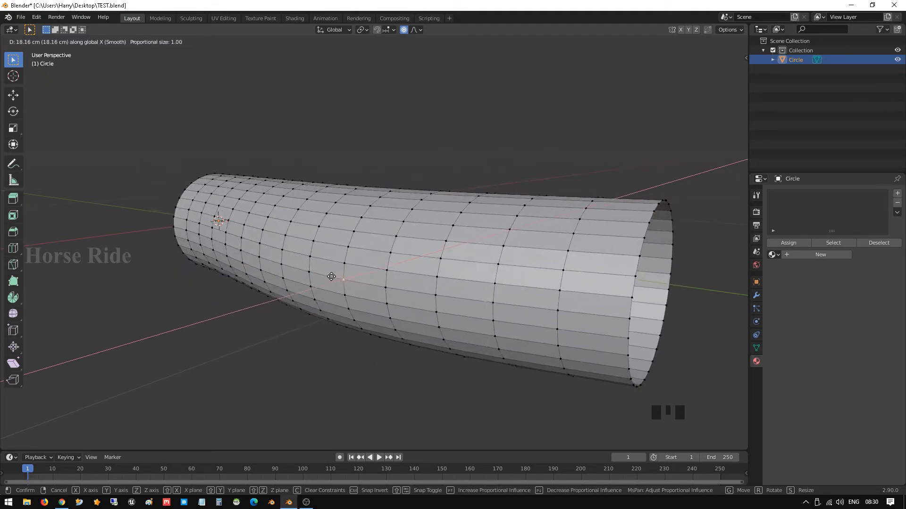
{"action": "scroll", "coordinate": [389, 253], "scroll_direction": "up", "scroll_amount": 1}
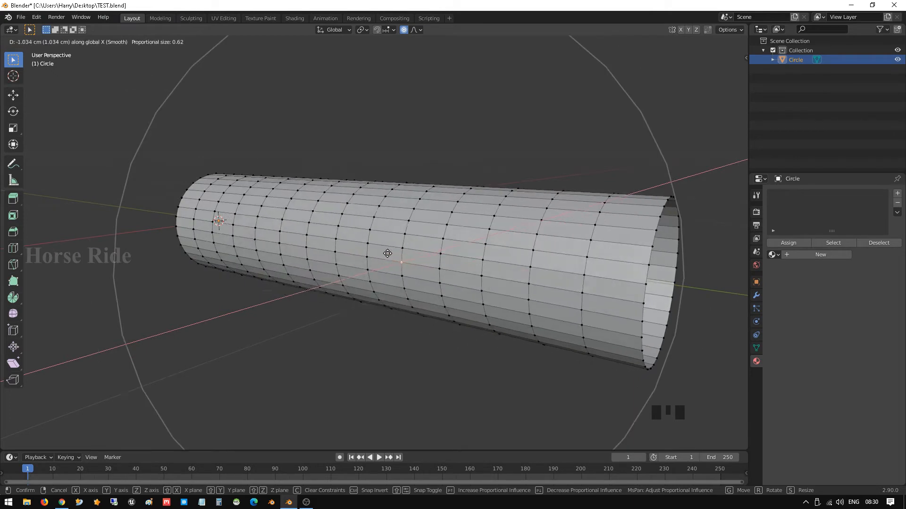
{"action": "left_click", "coordinate": [391, 255]}
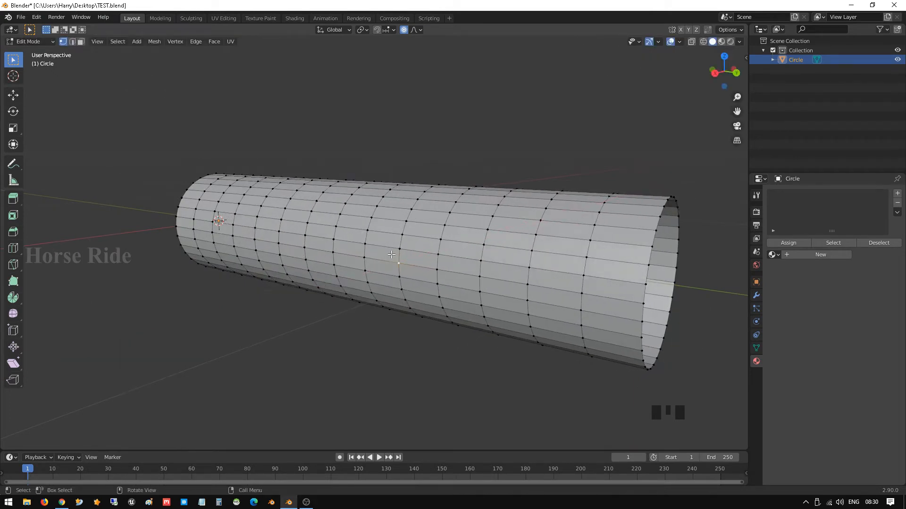
Step: Try to scale around the selected vertex by about 1.6 with the proportional size reduced to 0.16
{"action": "key", "text": "s"}
{"action": "scroll", "coordinate": [391, 254], "scroll_direction": "up", "scroll_amount": 7}
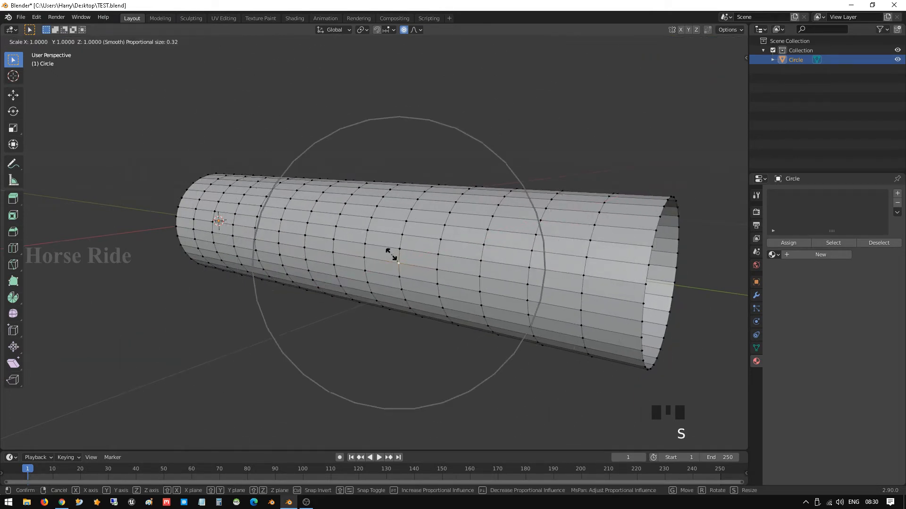
{"action": "scroll", "coordinate": [391, 254], "scroll_direction": "up", "scroll_amount": 6}
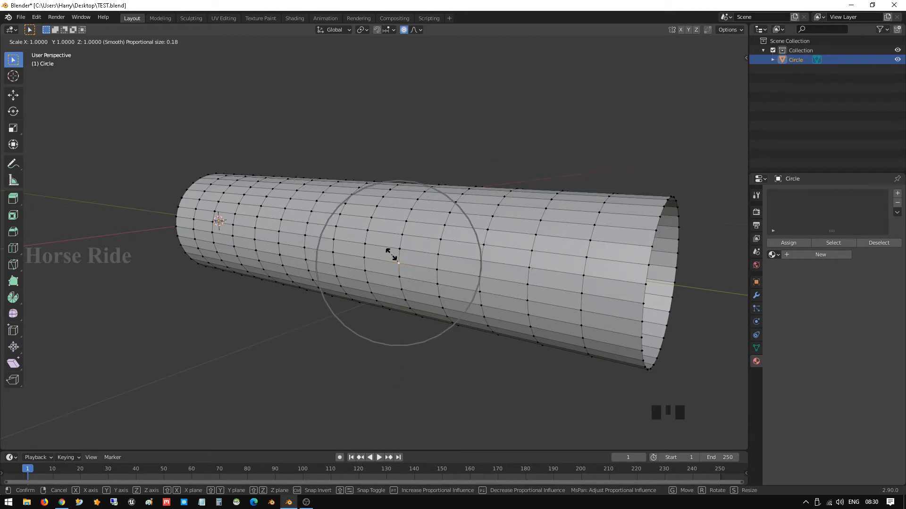
{"action": "scroll", "coordinate": [391, 255], "scroll_direction": "up", "scroll_amount": 1}
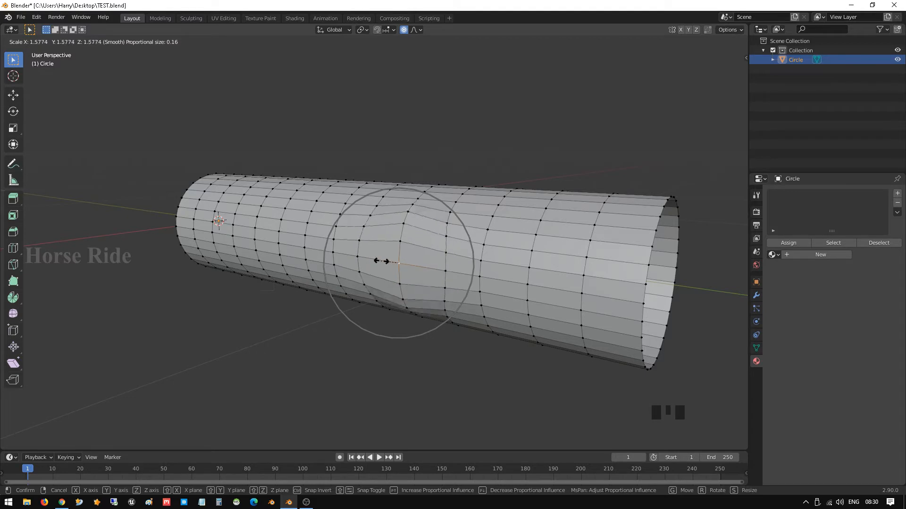
{"action": "left_click", "coordinate": [386, 259]}
{"action": "key", "text": "g"}
{"action": "key", "text": "y"}
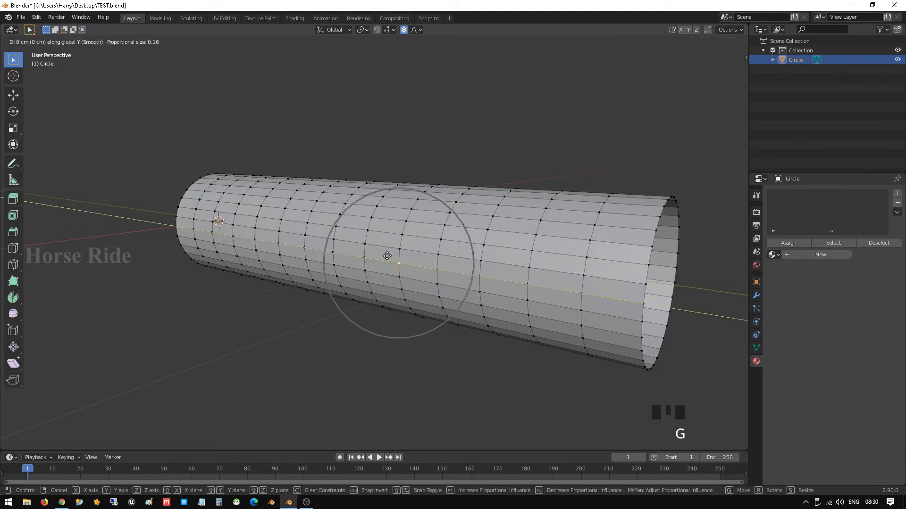
{"action": "key", "text": "x"}
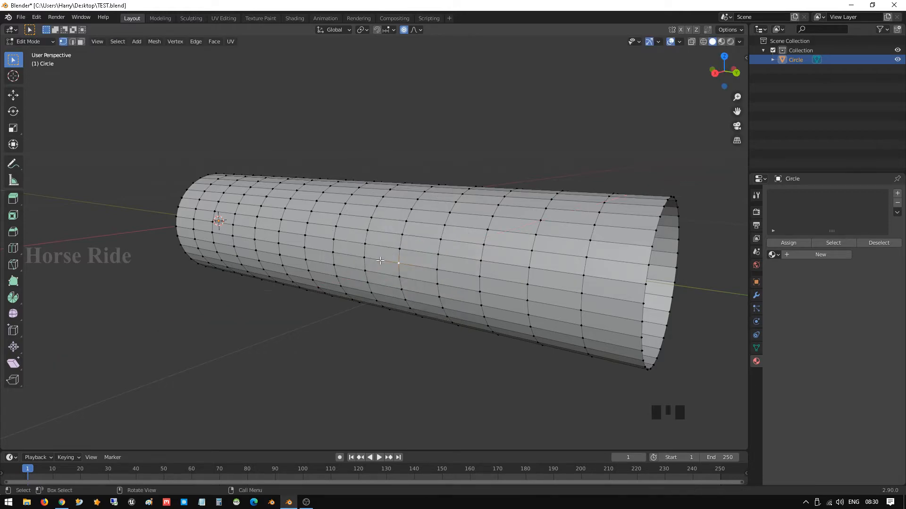
Step: In top view, move the selected side vertex about 5.5 cm along X with a proportional size of about 0.26
{"action": "key", "text": "KP_7"}
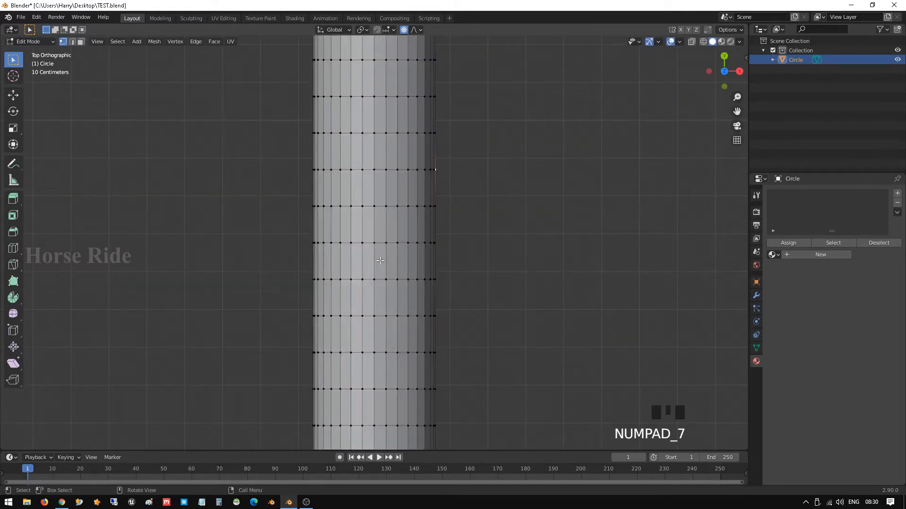
{"action": "key", "text": "g"}
{"action": "key", "text": "x"}
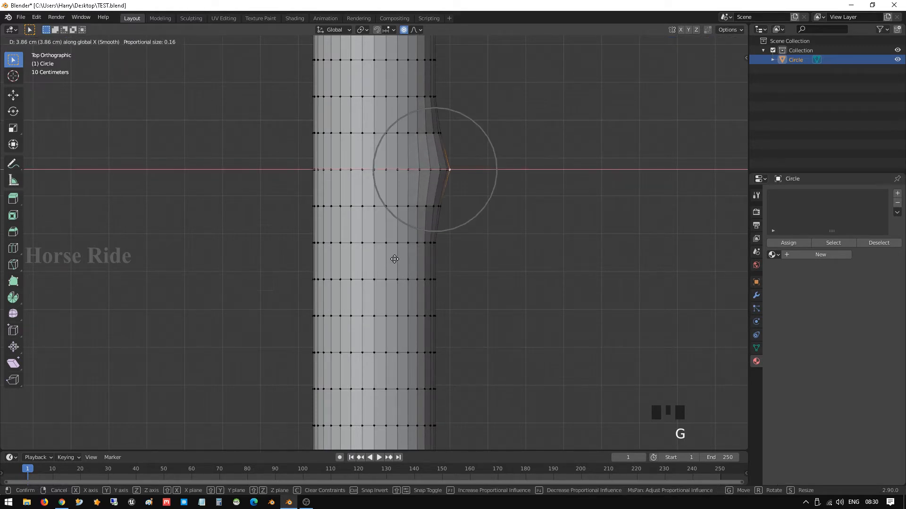
{"action": "scroll", "coordinate": [398, 258], "scroll_direction": "down", "scroll_amount": 4}
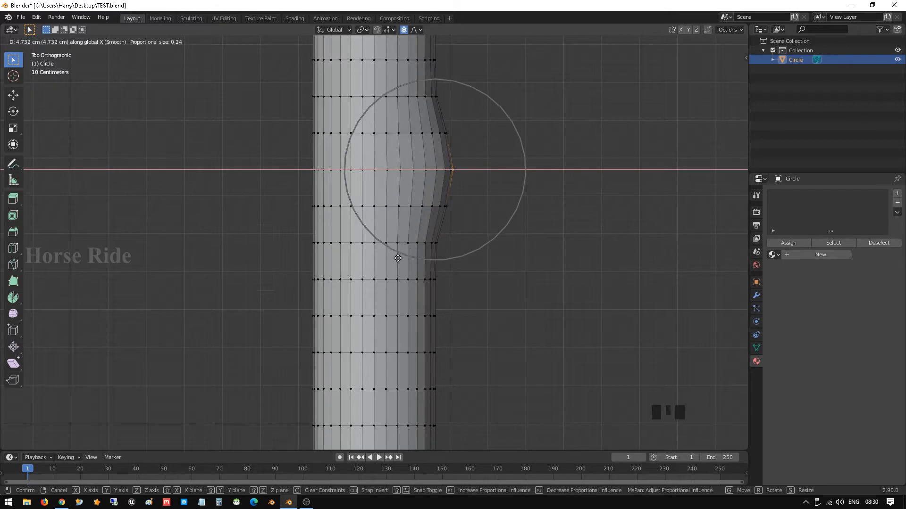
{"action": "scroll", "coordinate": [401, 256], "scroll_direction": "down", "scroll_amount": 1}
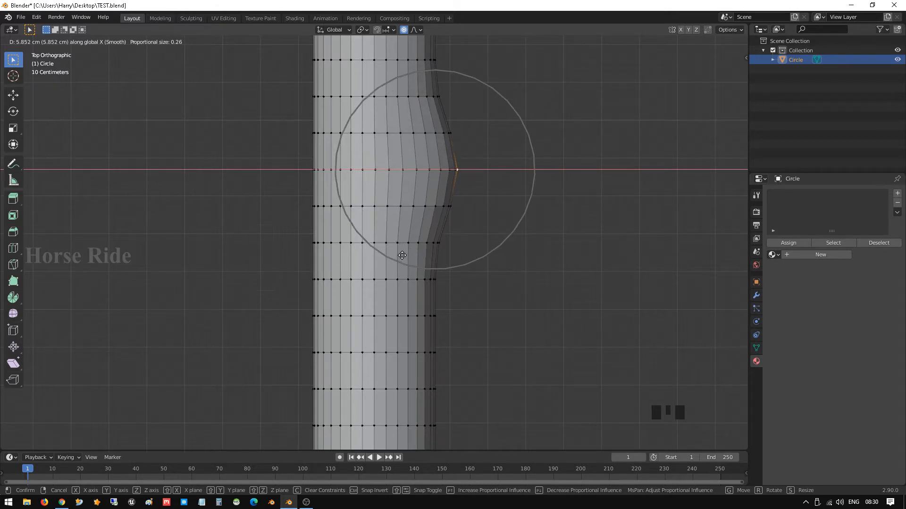
{"action": "left_click", "coordinate": [400, 256]}
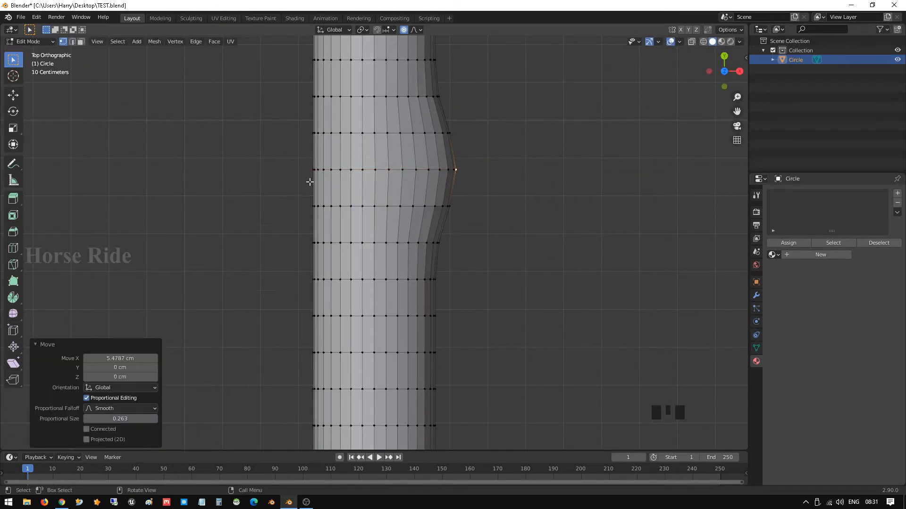
Step: Select the matching vertex on the tube's opposite side and move it about -5.6 cm along X in top view
{"action": "middle_click_drag", "start_coordinate": [309, 182], "coordinate": [395, 122]}
{"action": "left_click", "coordinate": [285, 262]}
{"action": "mouse_move", "coordinate": [285, 262]}
{"action": "middle_mouse_down"}
{"action": "mouse_move", "coordinate": [309, 225]}
{"action": "mouse_move", "coordinate": [295, 246]}
{"action": "middle_mouse_up"}
{"action": "left_click", "coordinate": [296, 242]}
{"action": "key", "text": "KP_7"}
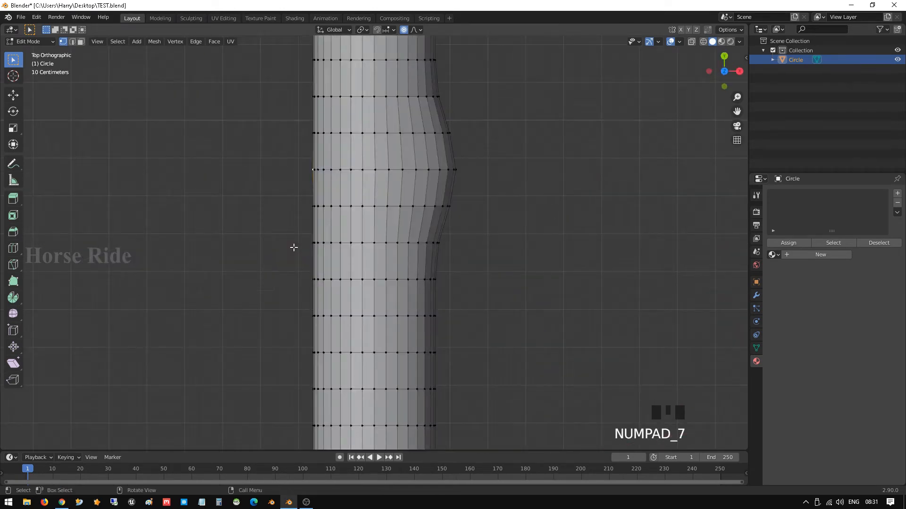
{"action": "key", "text": "g"}
{"action": "key", "text": "x"}
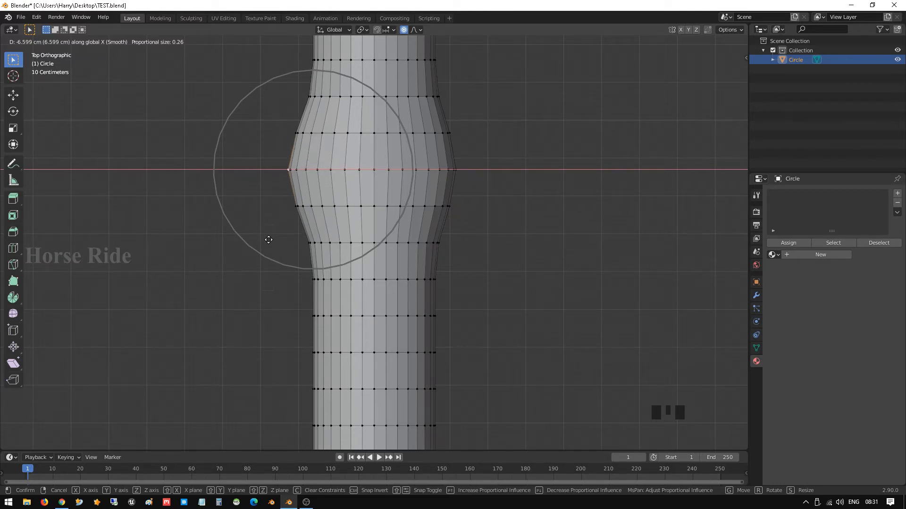
{"action": "left_click", "coordinate": [272, 241]}
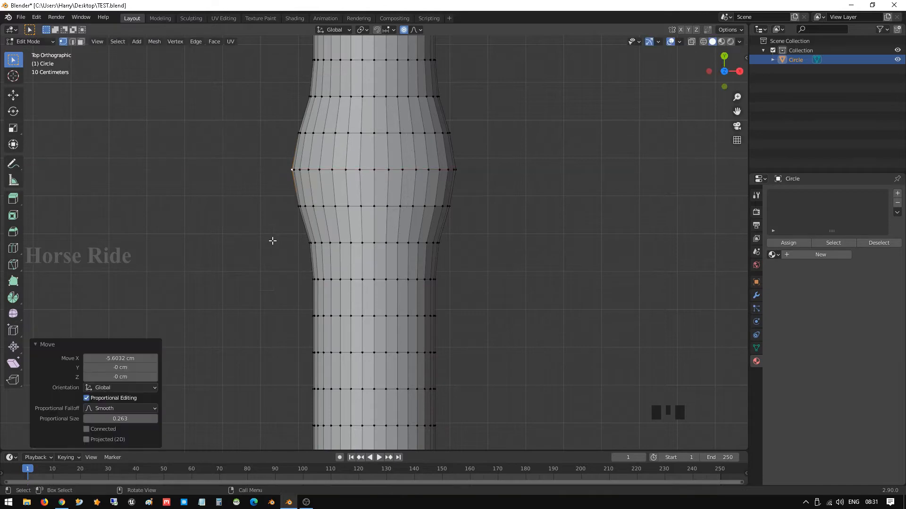
Step: Select the underside vertex on the bulged ring and move it about -7.8 cm along Z in right side view
{"action": "middle_click_drag", "start_coordinate": [323, 192], "coordinate": [356, 185]}
{"action": "scroll", "coordinate": [391, 139], "scroll_direction": "down", "scroll_amount": 2}
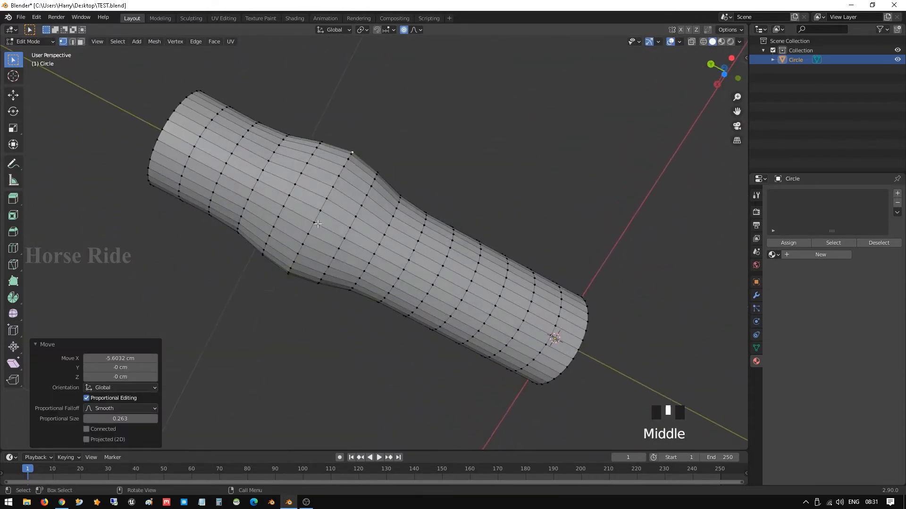
{"action": "middle_click_drag", "start_coordinate": [318, 224], "coordinate": [344, 173]}
{"action": "left_click", "coordinate": [343, 182]}
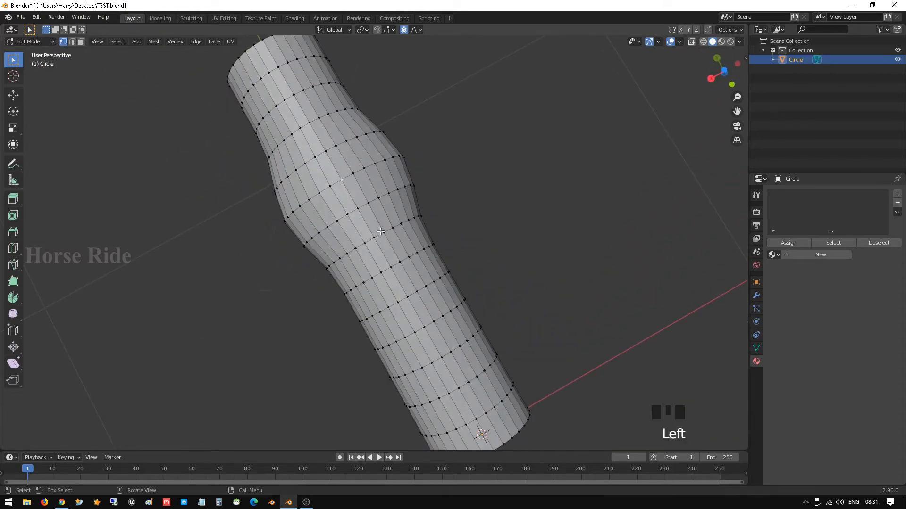
{"action": "key", "text": "KP_3"}
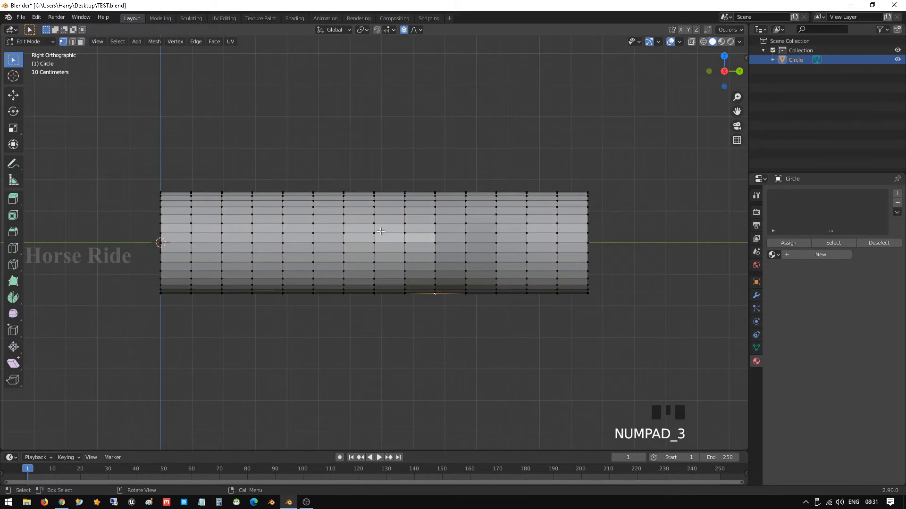
{"action": "key", "text": "g"}
{"action": "middle_click", "coordinate": [381, 233]}
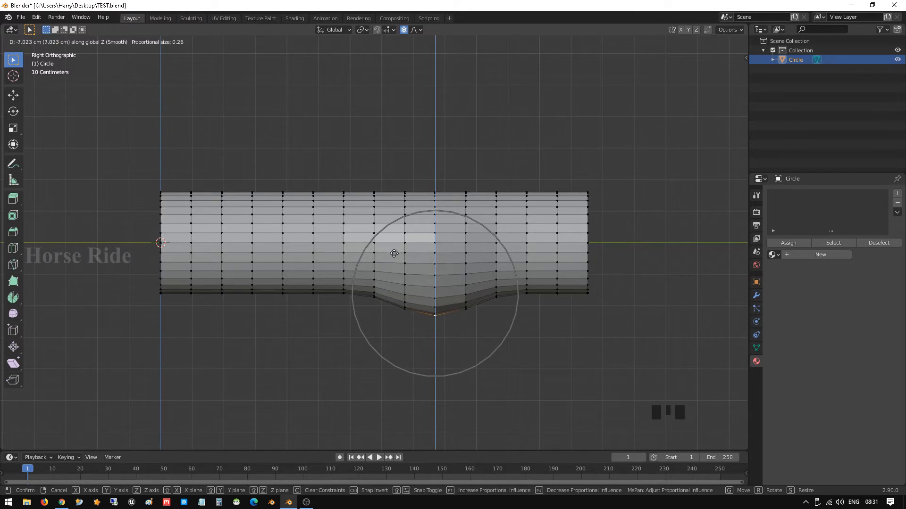
{"action": "left_click", "coordinate": [396, 256]}
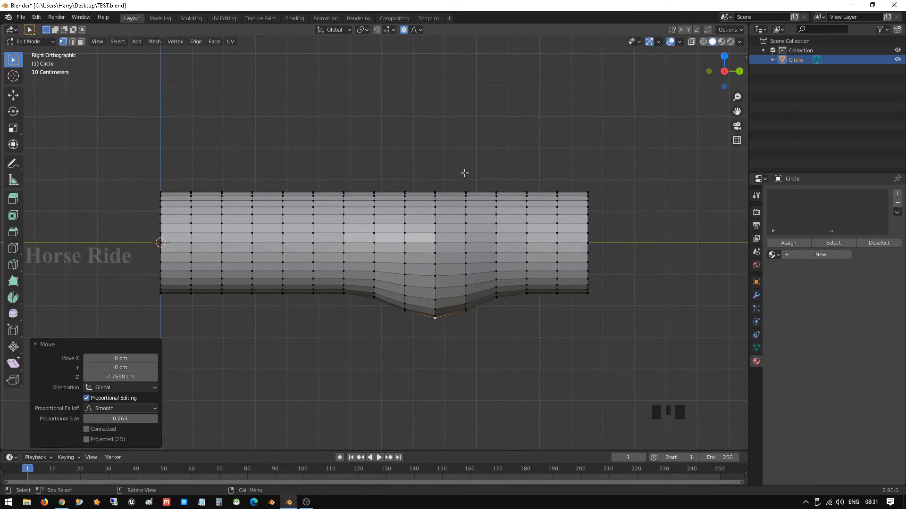
{"action": "mouse_move", "coordinate": [461, 172]}
{"action": "middle_mouse_down"}
{"action": "mouse_move", "coordinate": [377, 198]}
{"action": "mouse_move", "coordinate": [461, 189]}
{"action": "mouse_move", "coordinate": [476, 170]}
{"action": "mouse_move", "coordinate": [434, 207]}
{"action": "mouse_move", "coordinate": [412, 249]}
{"action": "mouse_move", "coordinate": [462, 162]}
{"action": "middle_mouse_up"}
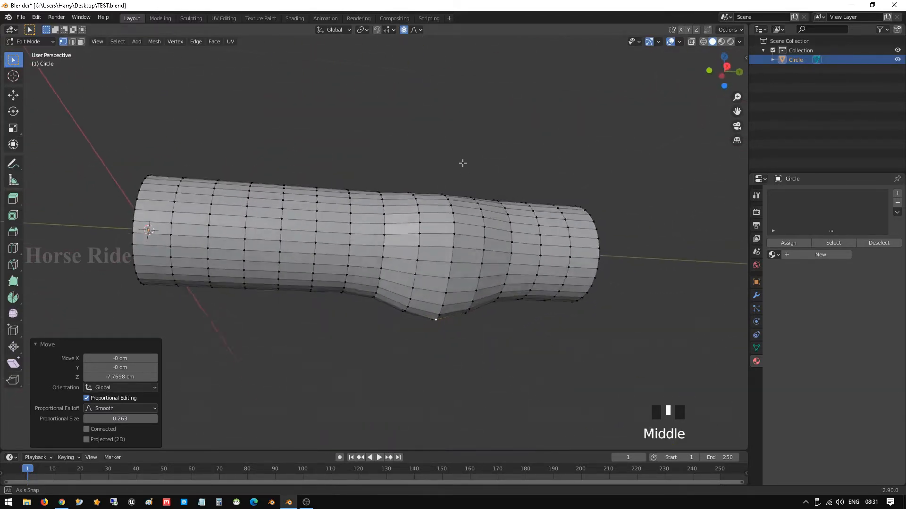
Step: Leave Edit Mode, add a level 3 subdivision to the tube, and check the smoothed bulge
{"action": "scroll", "coordinate": [473, 253], "scroll_direction": "down", "scroll_amount": 2}
{"action": "scroll", "coordinate": [472, 253], "scroll_direction": "down", "scroll_amount": 1}
{"action": "key", "text": "Tab"}
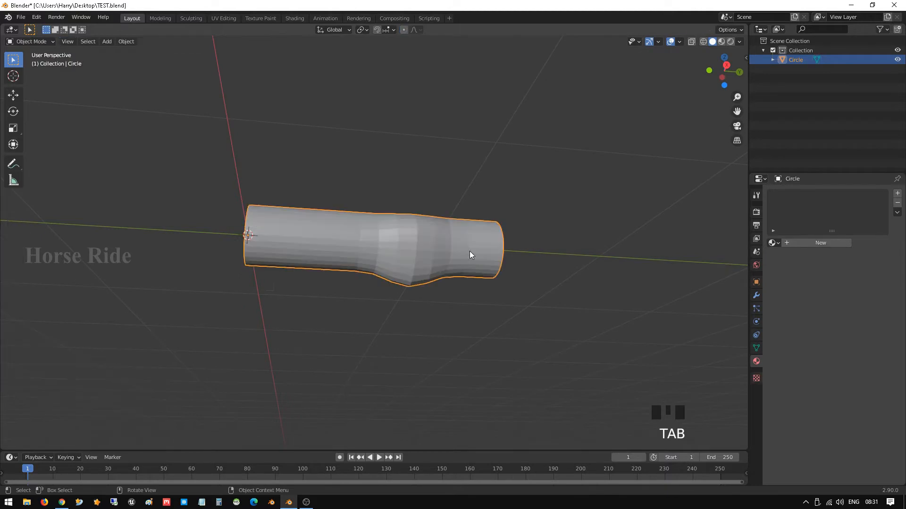
{"action": "middle_click_drag", "start_coordinate": [469, 251], "coordinate": [421, 264]}
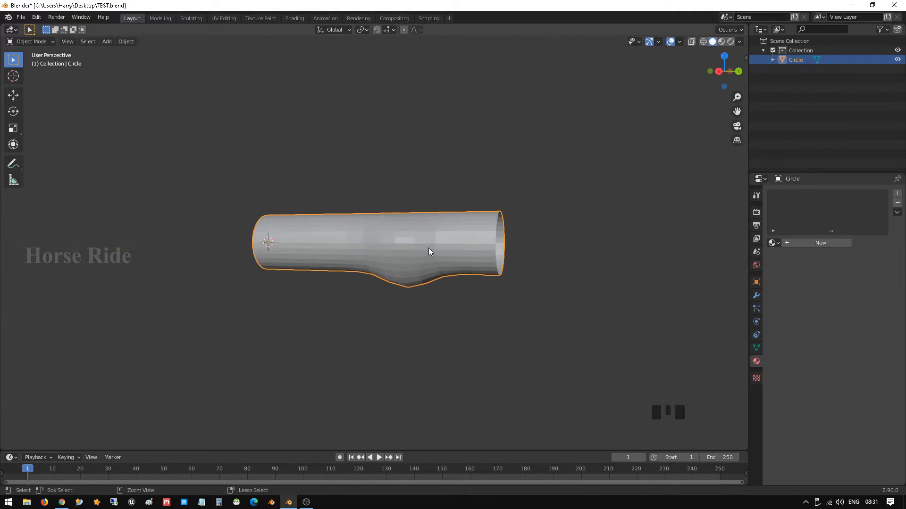
{"action": "key", "text": "ctrl+3"}
{"action": "scroll", "coordinate": [429, 247], "scroll_direction": "up", "scroll_amount": 5}
{"action": "middle_click_drag", "start_coordinate": [433, 250], "coordinate": [519, 262]}
{"action": "scroll", "coordinate": [434, 296], "scroll_direction": "down", "scroll_amount": 4}
{"action": "scroll", "coordinate": [445, 267], "scroll_direction": "up", "scroll_amount": 3}
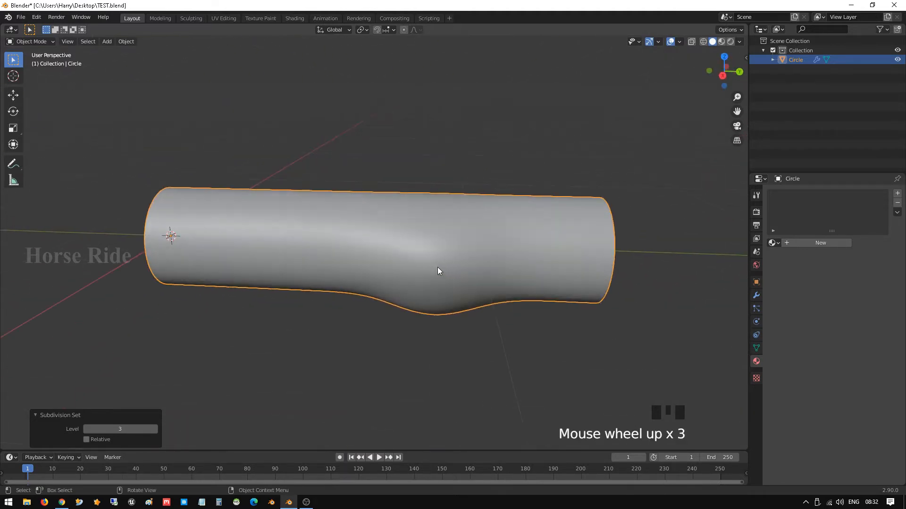
{"action": "middle_click_drag", "start_coordinate": [438, 270], "coordinate": [452, 286]}
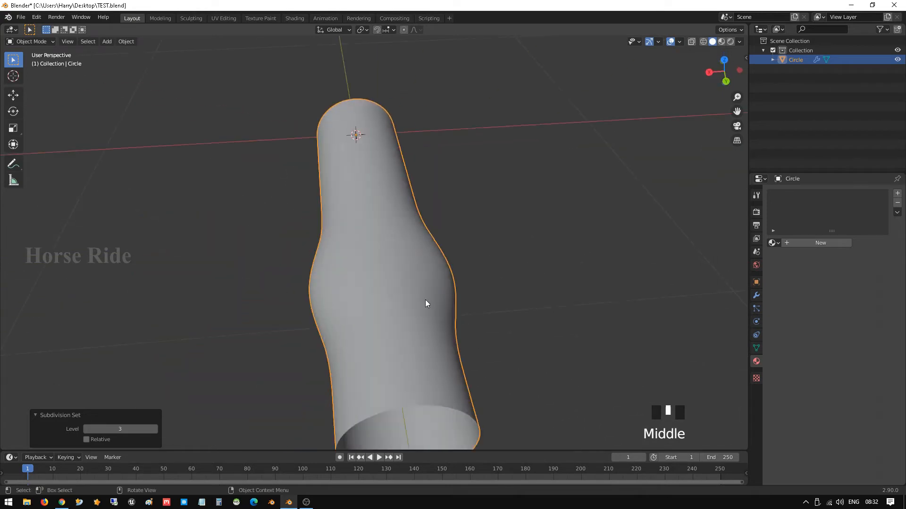
Step: Return the tube to Edit Mode and turn off the Subdivision modifier's display in Edit Mode
{"action": "key", "text": "Tab"}
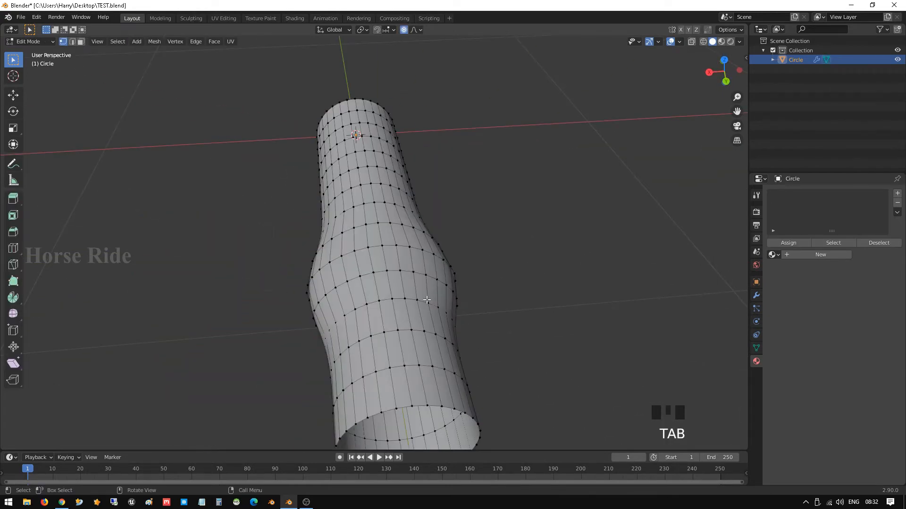
{"action": "left_click", "coordinate": [751, 296]}
{"action": "left_click", "coordinate": [753, 296]}
{"action": "left_click", "coordinate": [845, 209]}
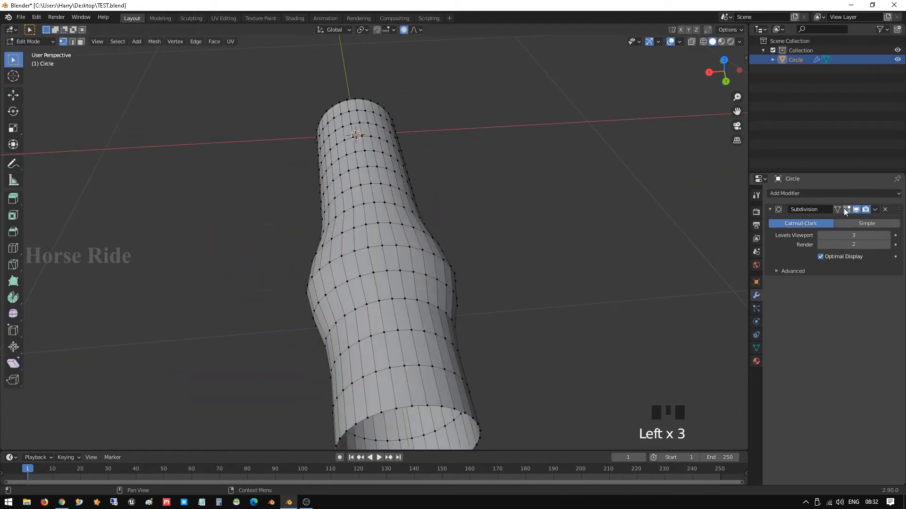
Step: Select the outermost side vertex on the bulge's -X side and move it about 1.9 cm along X in top view
{"action": "middle_click_drag", "start_coordinate": [442, 274], "coordinate": [426, 296]}
{"action": "left_click", "coordinate": [349, 270]}
{"action": "left_click", "coordinate": [393, 260]}
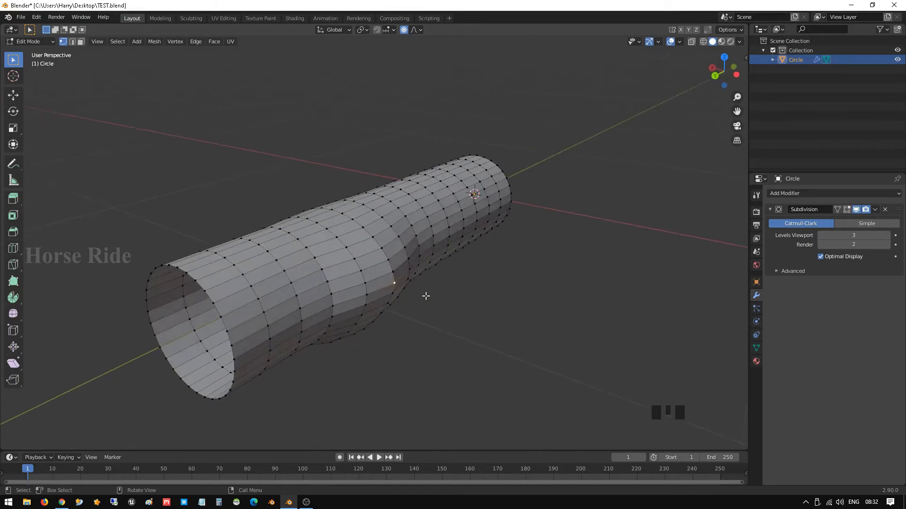
{"action": "key", "text": "KP_7"}
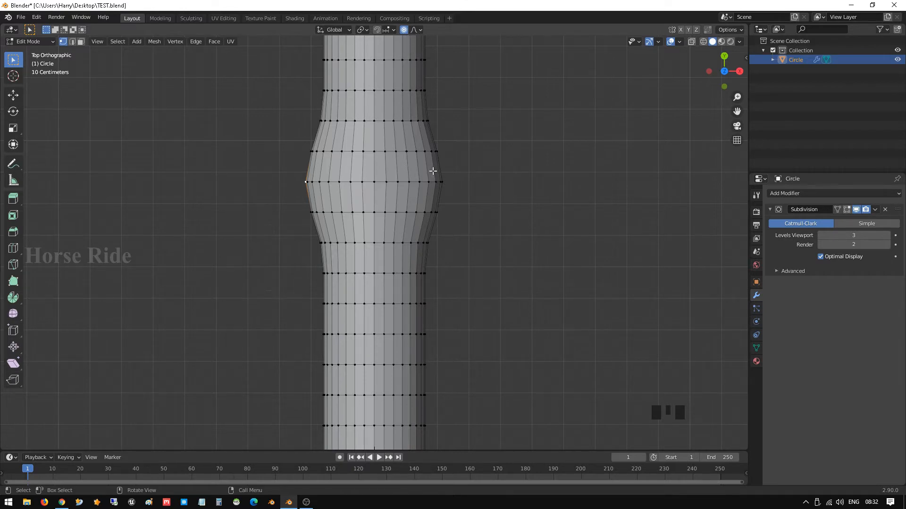
{"action": "key", "text": "g"}
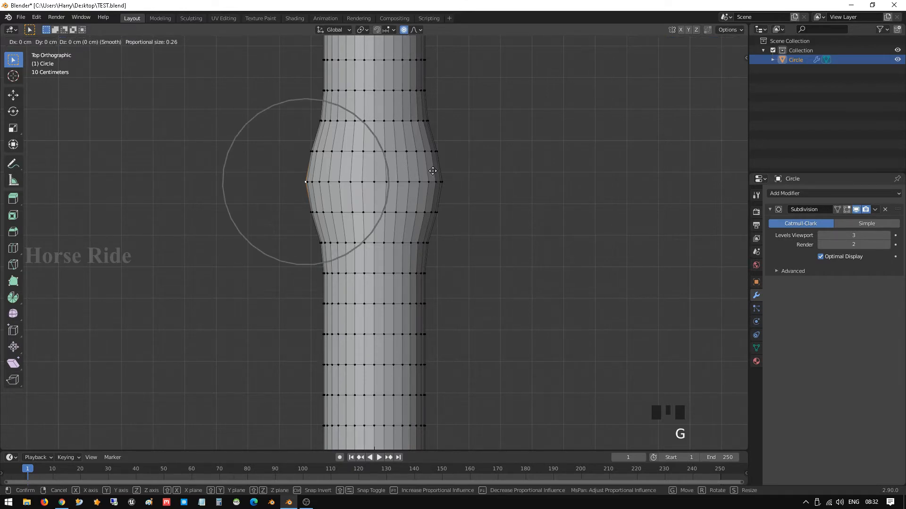
{"action": "key", "text": "x"}
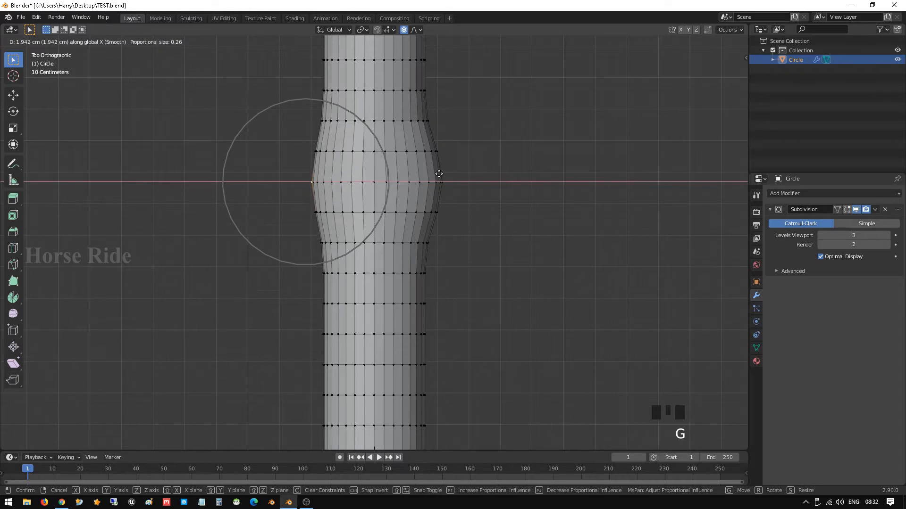
{"action": "left_click", "coordinate": [438, 174]}
Step: Select the bulge's outermost vertex on the opposite side and move it about -1.2 cm along X in top view
{"action": "left_click", "coordinate": [475, 194]}
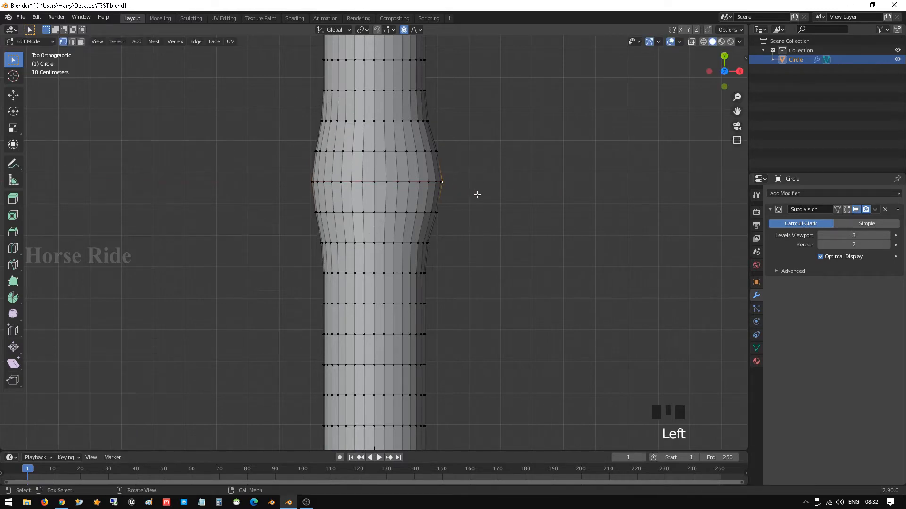
{"action": "middle_click_drag", "start_coordinate": [475, 193], "coordinate": [389, 106]}
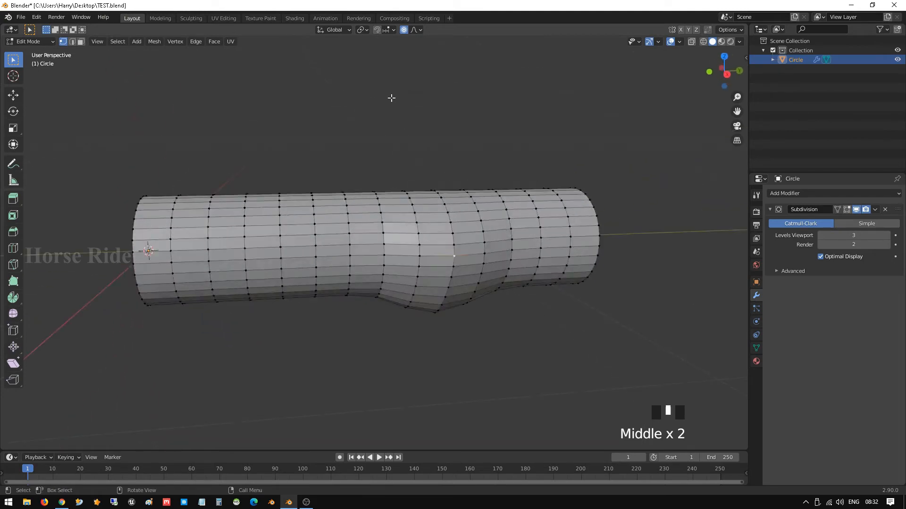
{"action": "key", "text": "KP_7"}
{"action": "key", "text": "g"}
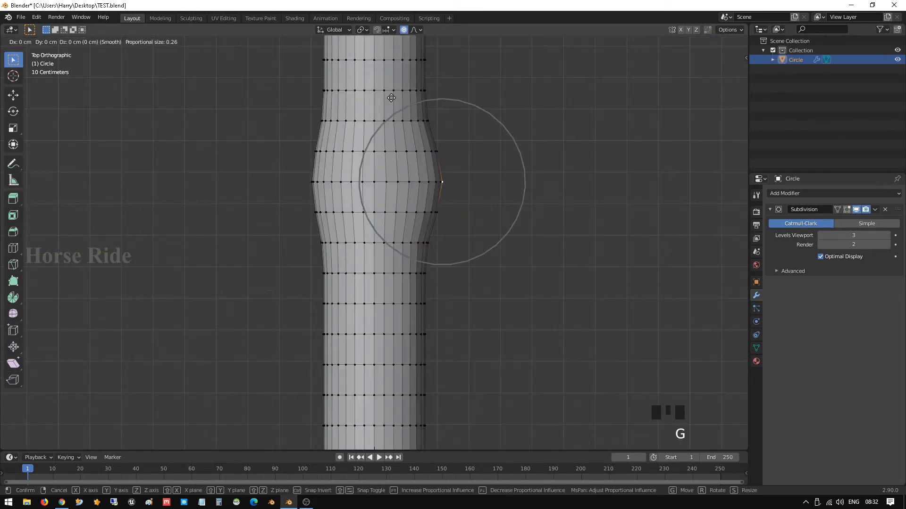
{"action": "key", "text": "x"}
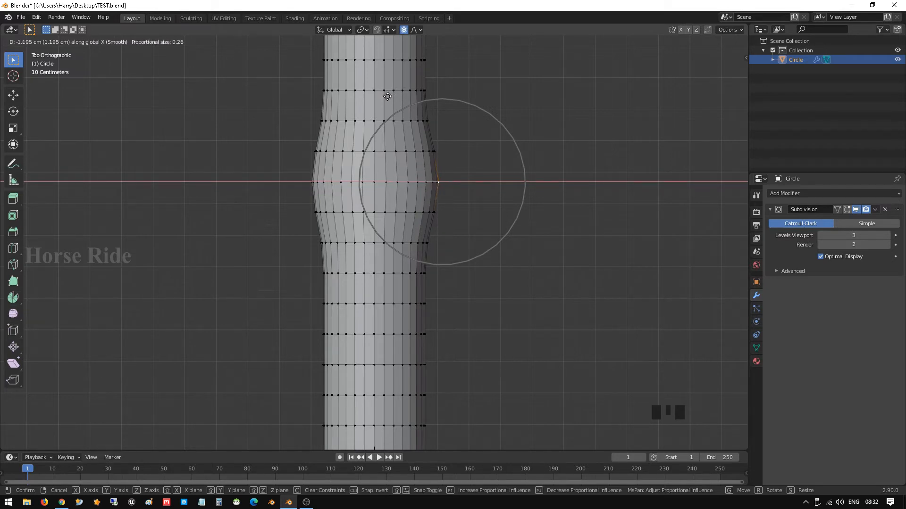
{"action": "left_click", "coordinate": [387, 96]}
{"action": "key", "text": "Tab"}
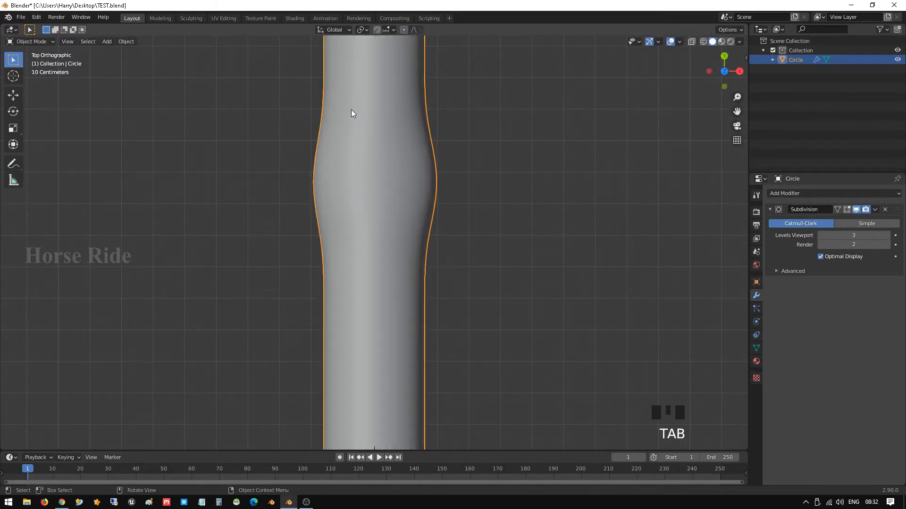
{"action": "middle_click_drag", "start_coordinate": [352, 112], "coordinate": [359, 241]}
Step: Select a 4-by-2 block of faces on the upper side of the bulge and reshape it with LoopTools Circle
{"action": "key", "text": "Tab"}
{"action": "scroll", "coordinate": [345, 276], "scroll_direction": "up", "scroll_amount": 3}
{"action": "scroll", "coordinate": [431, 183], "scroll_direction": "up", "scroll_amount": 2}
{"action": "key", "text": "3"}
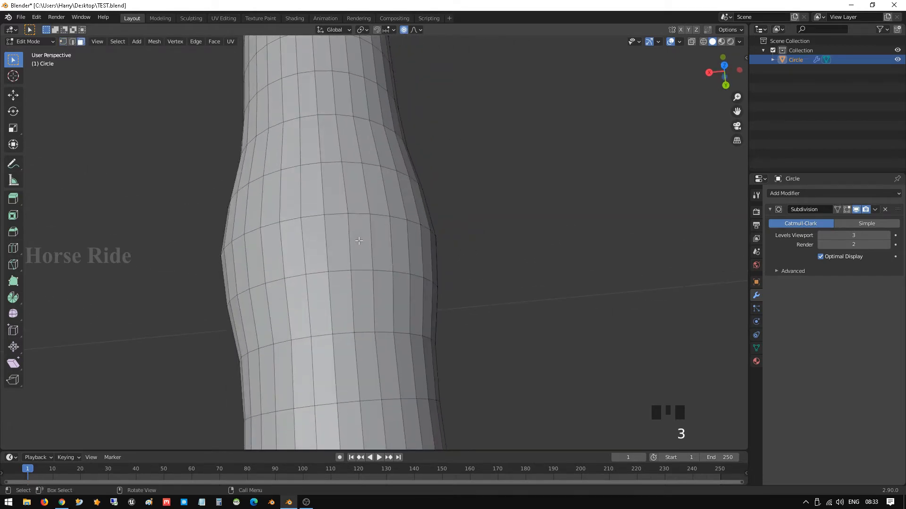
{"action": "middle_click_drag", "start_coordinate": [339, 294], "coordinate": [312, 191]}
{"action": "left_click", "coordinate": [310, 189]}
{"action": "left_click", "coordinate": [347, 166], "text": "shift"}
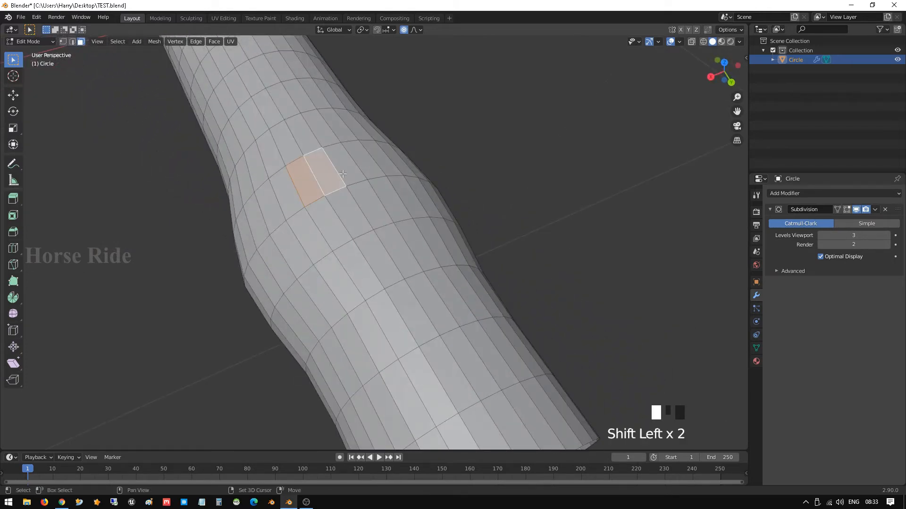
{"action": "left_click", "coordinate": [370, 169], "text": "shift"}
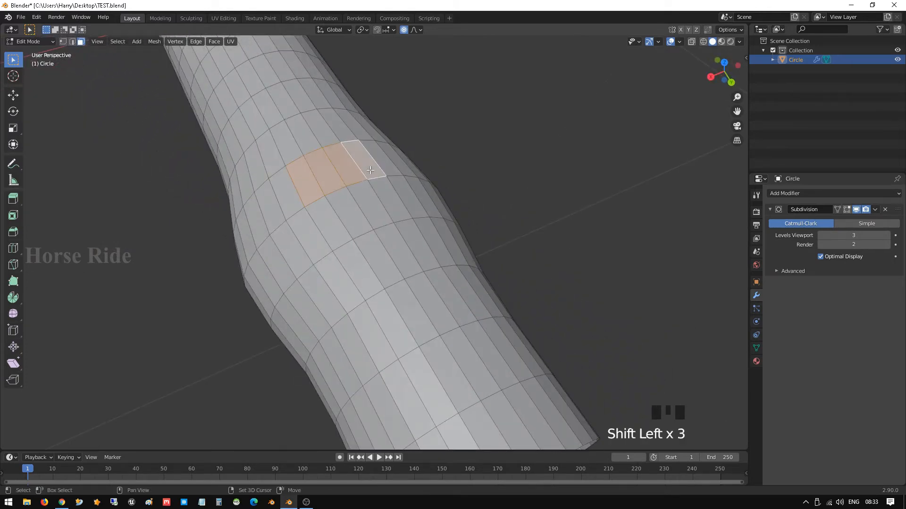
{"action": "left_click", "coordinate": [386, 195], "text": "shift"}
{"action": "left_click", "coordinate": [366, 205], "text": "shift"}
{"action": "left_click", "coordinate": [345, 213], "text": "shift"}
{"action": "left_click", "coordinate": [325, 222], "text": "shift"}
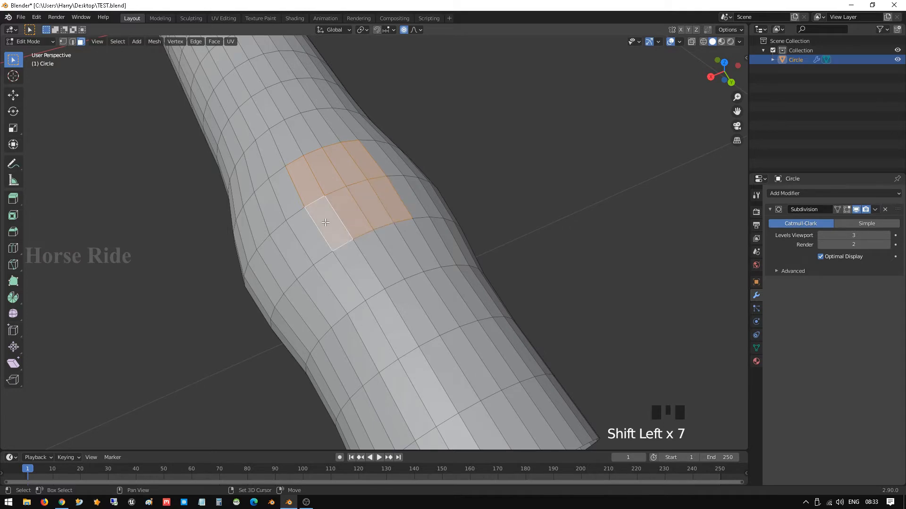
{"action": "right_click", "coordinate": [326, 222]}
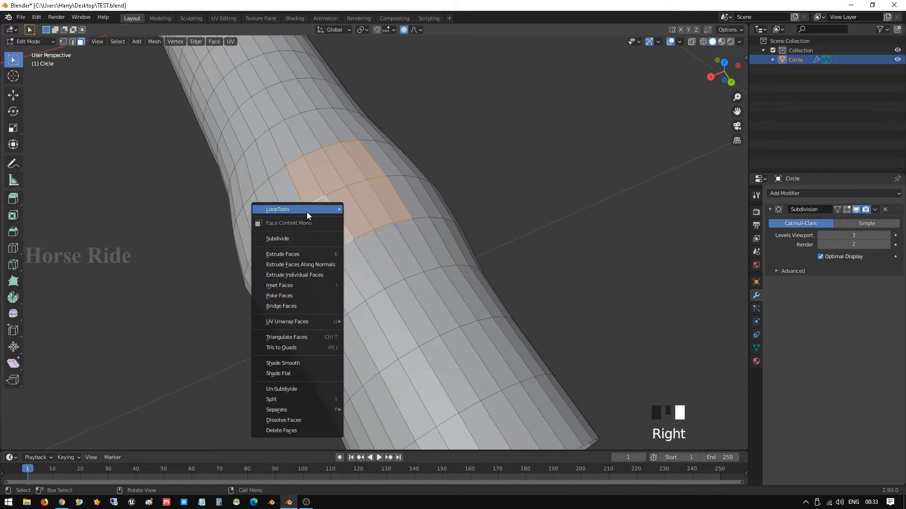
{"action": "mouse_move", "coordinate": [277, 209]}
{"action": "left_click", "coordinate": [381, 218]}
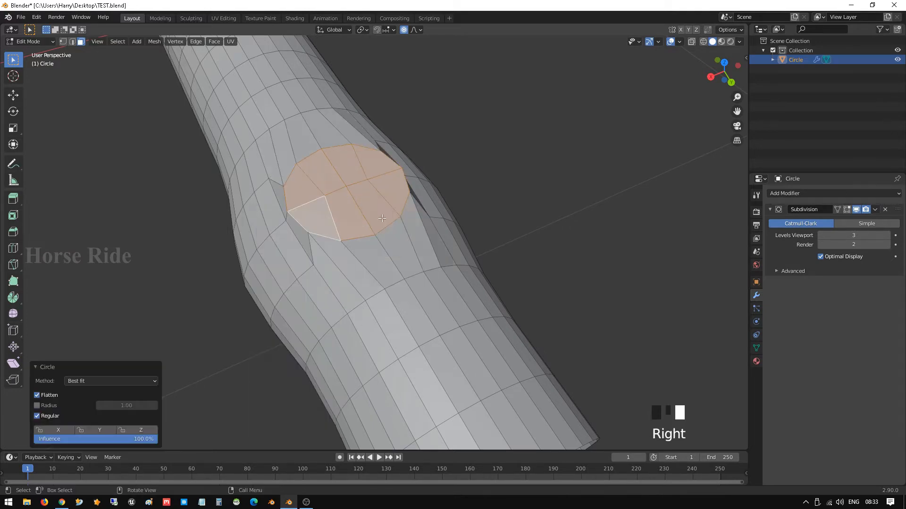
Step: Turn off proportional editing and scale the circular face patch to about 0.72
{"action": "key", "text": "s"}
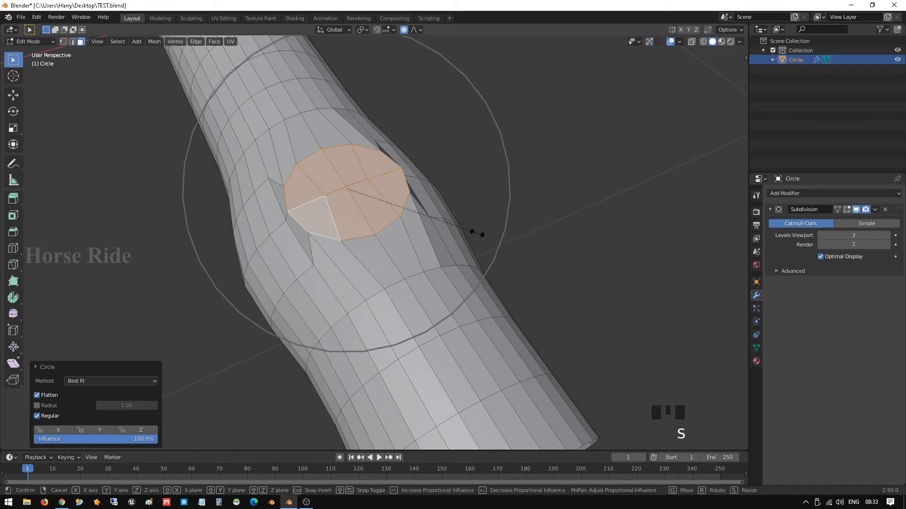
{"action": "right_click", "coordinate": [463, 229]}
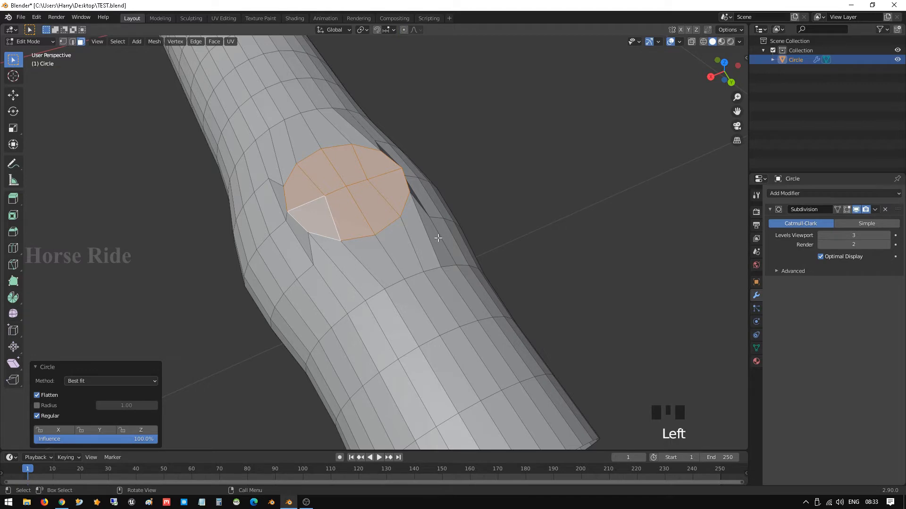
{"action": "key", "text": "s"}
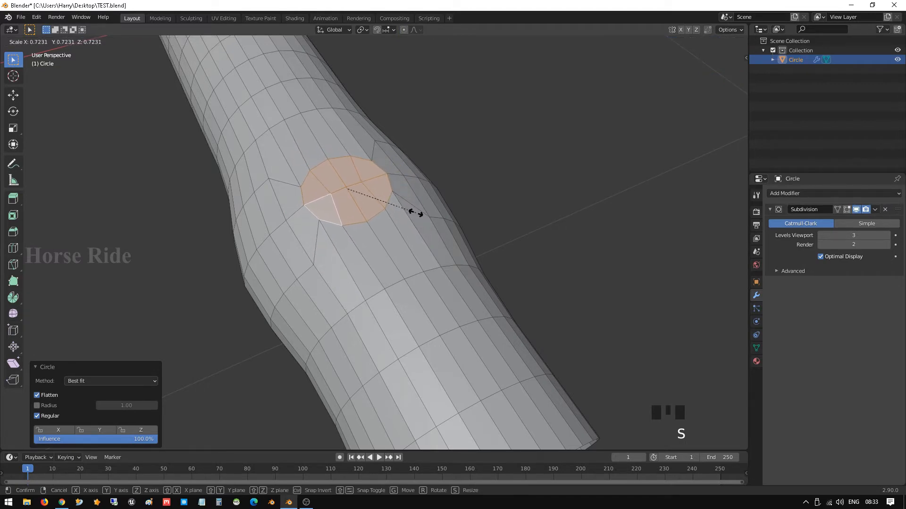
{"action": "left_click", "coordinate": [415, 213]}
Step: Delete the circular patch's faces to open a round hole in the tube
{"action": "middle_click_drag", "start_coordinate": [415, 213], "coordinate": [321, 161]}
{"action": "scroll", "coordinate": [373, 203], "scroll_direction": "up", "scroll_amount": 2}
{"action": "key", "text": "x"}
{"action": "left_click", "coordinate": [372, 204]}
Step: Select the round hole's edge loop and extrude it about 4.6 cm upward along Z in right side view
{"action": "key", "text": "1"}
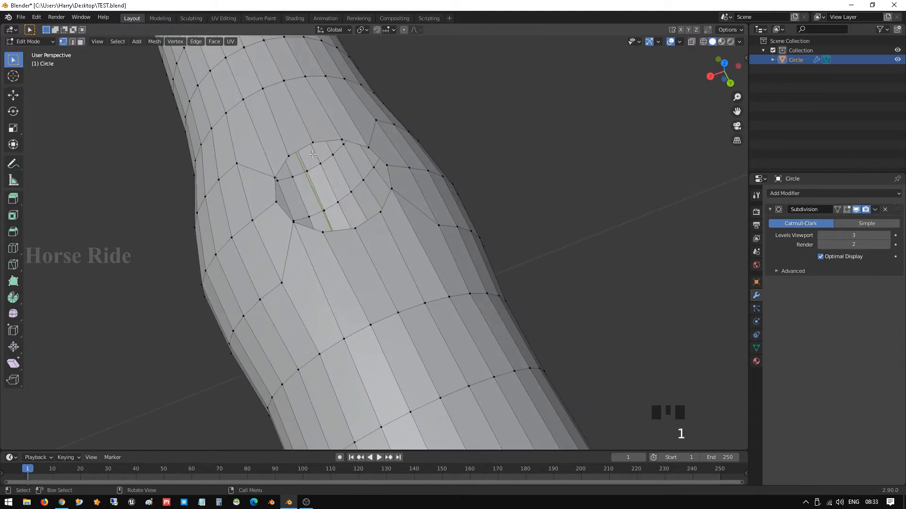
{"action": "left_click", "coordinate": [288, 166], "text": "alt"}
{"action": "left_click", "coordinate": [281, 165]}
{"action": "left_click", "coordinate": [275, 177], "text": "alt"}
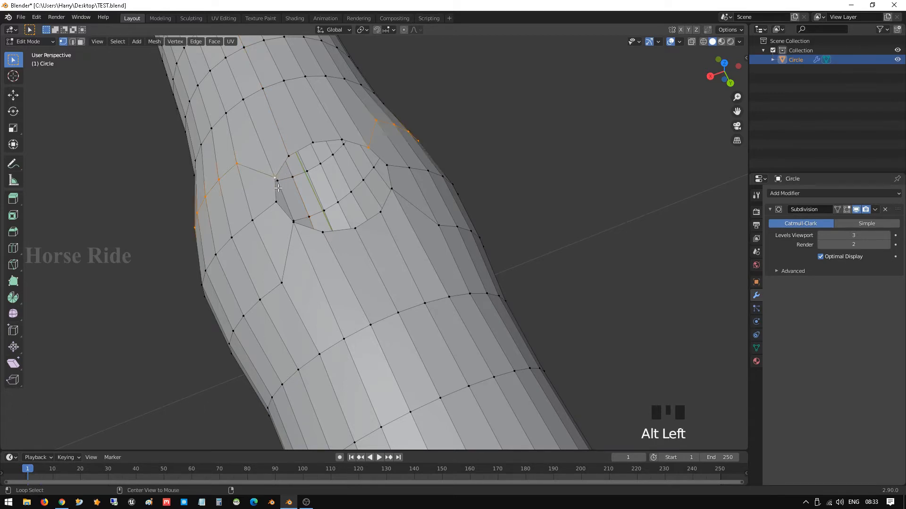
{"action": "left_click", "coordinate": [278, 190], "text": "alt"}
{"action": "middle_click_drag", "start_coordinate": [300, 222], "coordinate": [396, 163]}
{"action": "scroll", "coordinate": [379, 167], "scroll_direction": "down", "scroll_amount": 3}
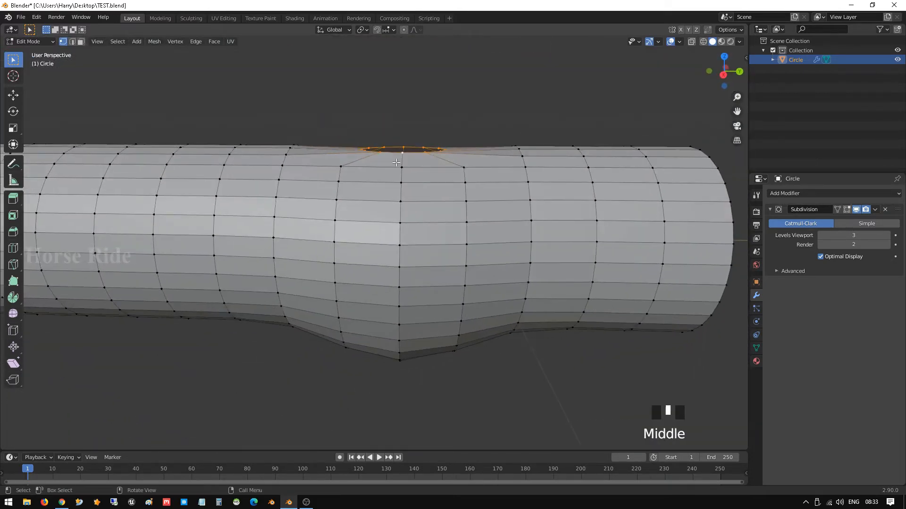
{"action": "key", "text": "KP_3"}
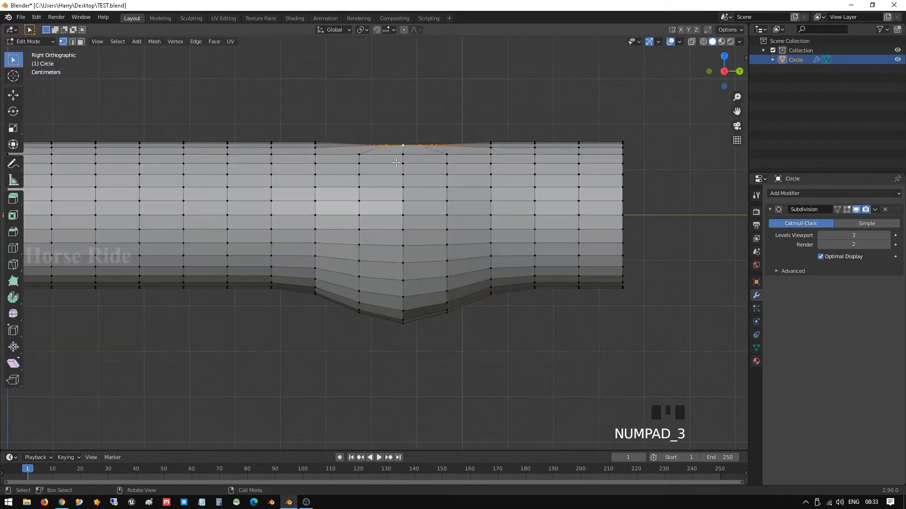
{"action": "key", "text": "e"}
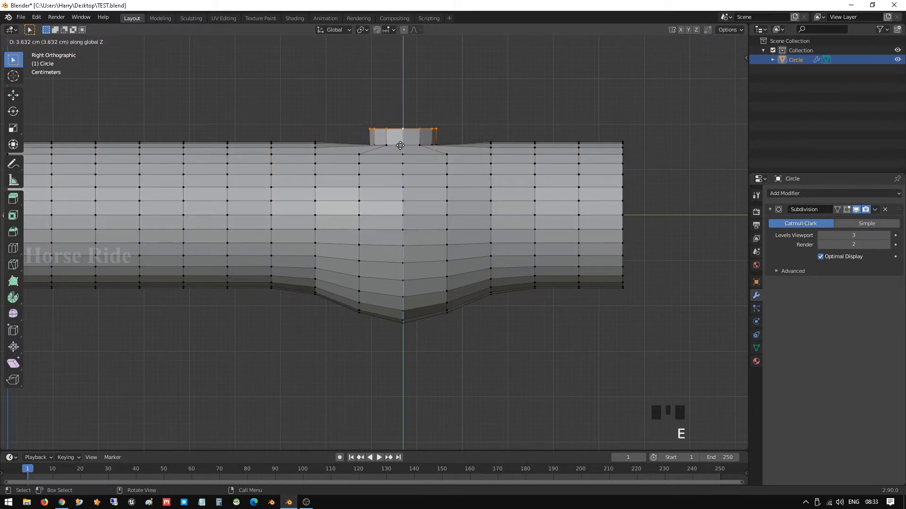
{"action": "left_click", "coordinate": [402, 142]}
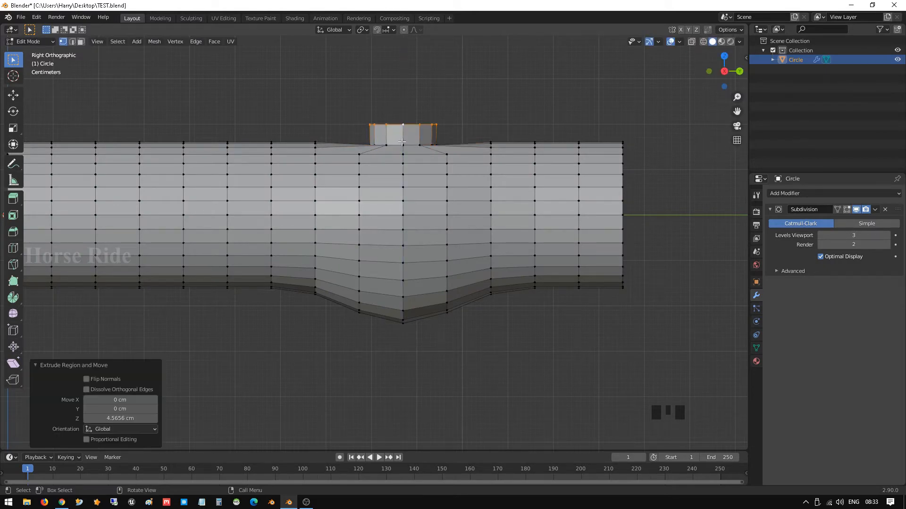
Step: Extend the branch pipe with two more upward extrusions of about 6.1 cm and 7.6 cm along Z
{"action": "key", "text": "e"}
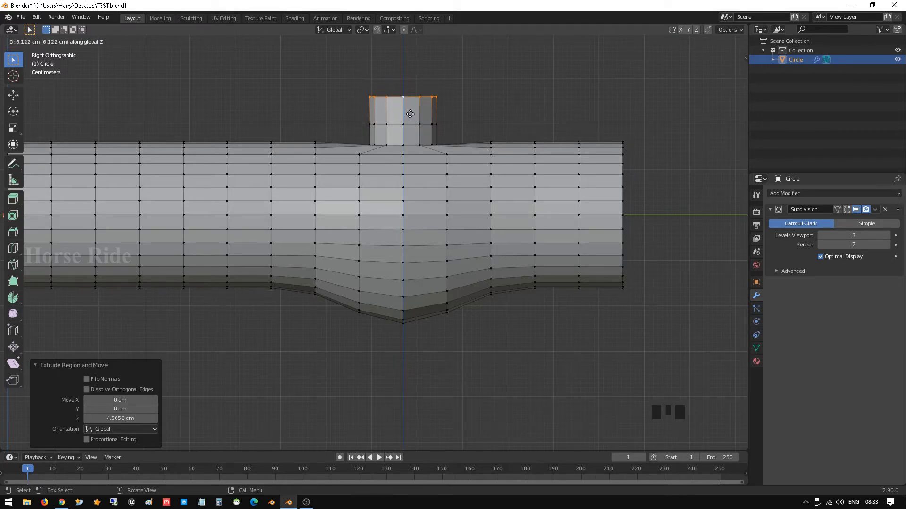
{"action": "left_click", "coordinate": [410, 113]}
{"action": "key", "text": "e"}
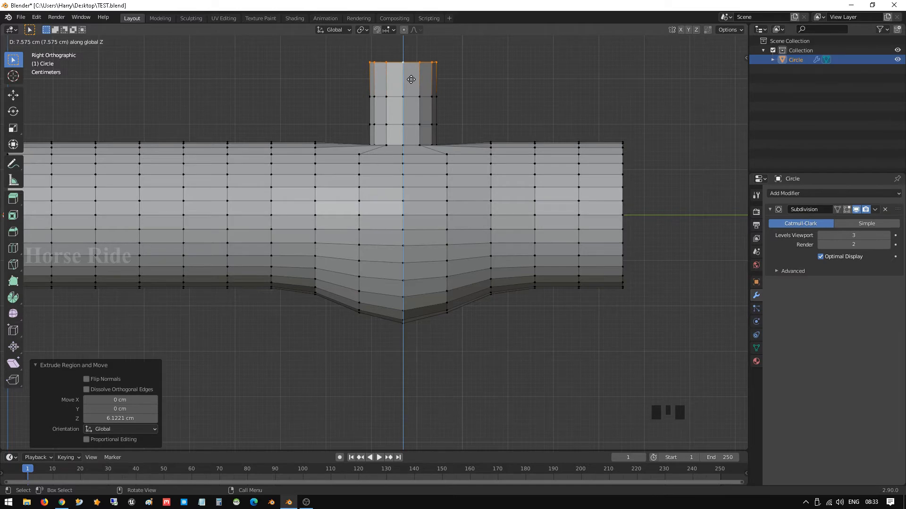
{"action": "left_click", "coordinate": [411, 79]}
Step: Leave Edit Mode and examine the smoothed branch pipe and its junction with the tube from several angles
{"action": "scroll", "coordinate": [418, 83], "scroll_direction": "down", "scroll_amount": 4}
{"action": "middle_click_drag", "start_coordinate": [424, 145], "coordinate": [363, 182]}
{"action": "scroll", "coordinate": [358, 257], "scroll_direction": "up", "scroll_amount": 4}
{"action": "key", "text": "Tab"}
{"action": "scroll", "coordinate": [343, 237], "scroll_direction": "up", "scroll_amount": 2}
{"action": "scroll", "coordinate": [443, 178], "scroll_direction": "down", "scroll_amount": 2}
{"action": "middle_click_drag", "start_coordinate": [443, 178], "coordinate": [465, 174]}
{"action": "scroll", "coordinate": [469, 169], "scroll_direction": "down", "scroll_amount": 3}
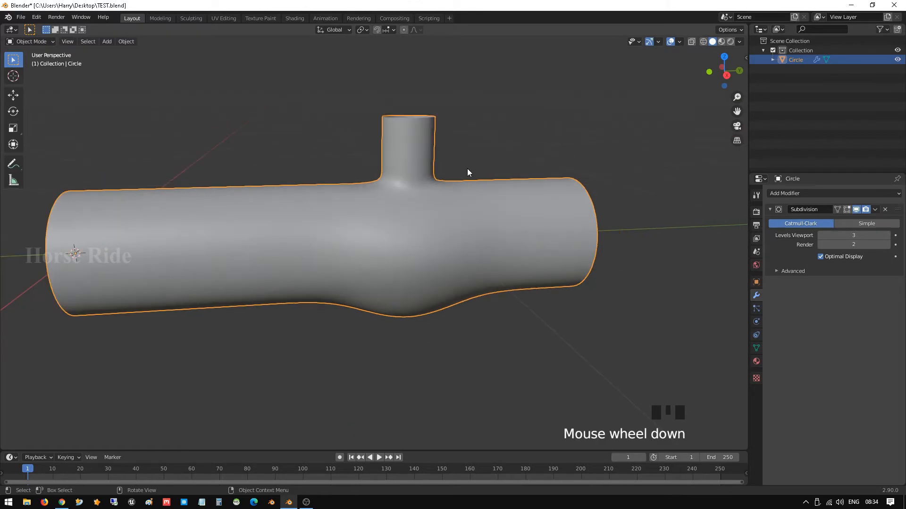
{"action": "middle_click_drag", "start_coordinate": [467, 168], "coordinate": [384, 199]}
{"action": "scroll", "coordinate": [371, 233], "scroll_direction": "up", "scroll_amount": 2}
{"action": "scroll", "coordinate": [372, 233], "scroll_direction": "up", "scroll_amount": 3}
{"action": "scroll", "coordinate": [359, 215], "scroll_direction": "up", "scroll_amount": 4}
{"action": "scroll", "coordinate": [375, 189], "scroll_direction": "down", "scroll_amount": 4}
{"action": "scroll", "coordinate": [398, 249], "scroll_direction": "down", "scroll_amount": 2}
{"action": "middle_click_drag", "start_coordinate": [398, 248], "coordinate": [430, 253]}
Step: In Edit Mode, select the edge loop at the tube's +Y end and extrude it about 7.8 cm along Y and 3 cm down in right side view
{"action": "key", "text": "KP_3"}
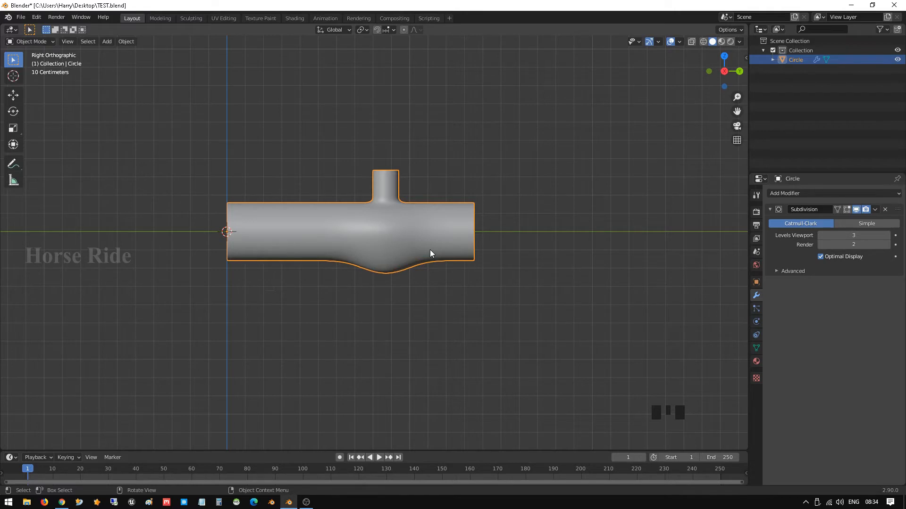
{"action": "key", "text": "Tab"}
{"action": "middle_click_drag", "start_coordinate": [474, 238], "coordinate": [418, 226], "text": "shift"}
{"action": "scroll", "coordinate": [418, 226], "scroll_direction": "up", "scroll_amount": 4}
{"action": "mouse_move", "coordinate": [467, 197]}
{"action": "middle_mouse_down", "text": "shift"}
{"action": "mouse_move", "coordinate": [442, 199]}
{"action": "mouse_move", "coordinate": [453, 189]}
{"action": "middle_mouse_up", "text": "shift"}
{"action": "left_click", "coordinate": [393, 212], "text": "alt"}
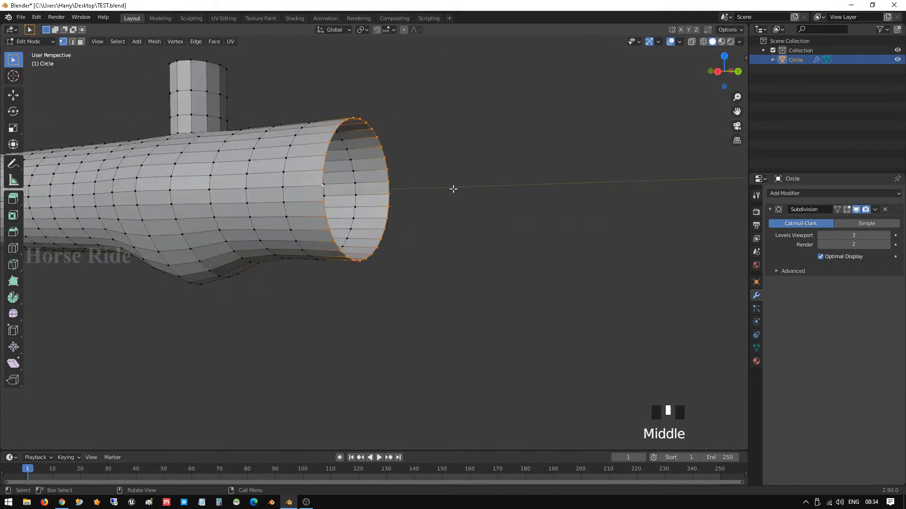
{"action": "key", "text": "KP_3"}
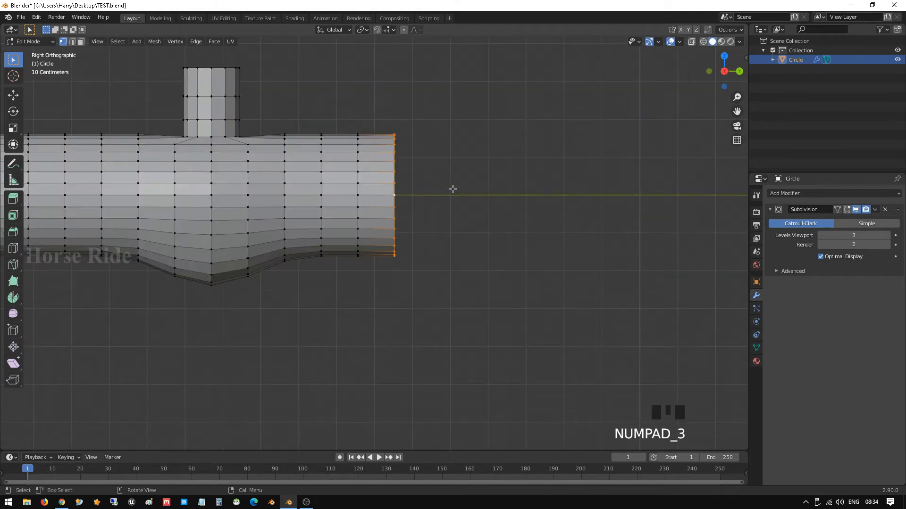
{"action": "key", "text": "e"}
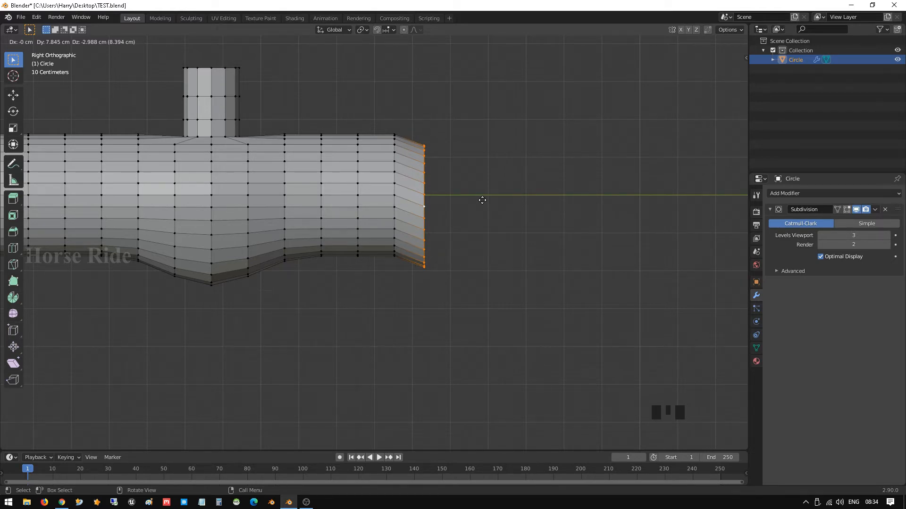
{"action": "left_click", "coordinate": [482, 200]}
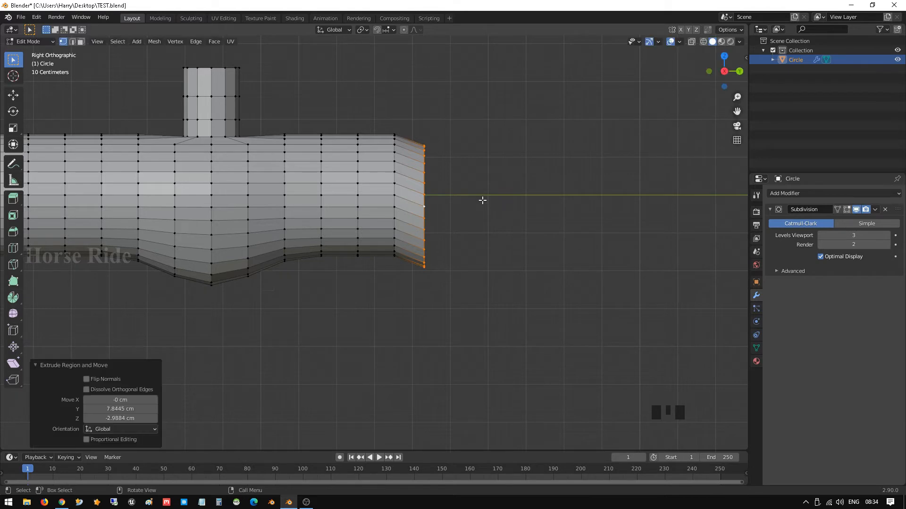
Step: Rotate the extruded end loop about 8.6° and move it about -1.6 cm in Y and 2.2 cm in Z
{"action": "key", "text": "r"}
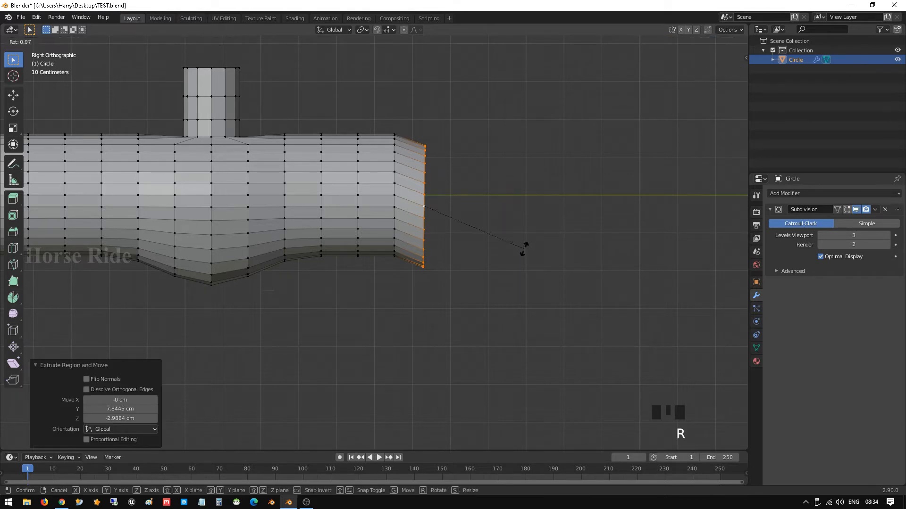
{"action": "left_click", "coordinate": [523, 265]}
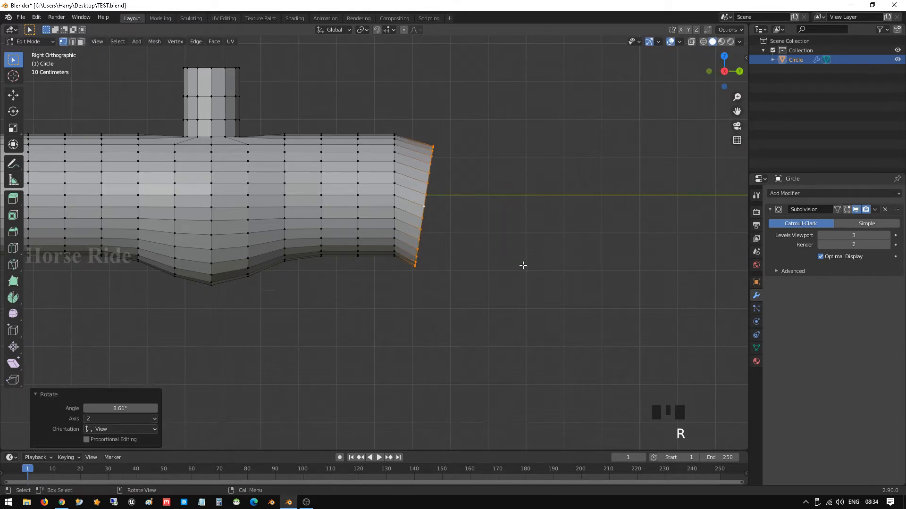
{"action": "key", "text": "g"}
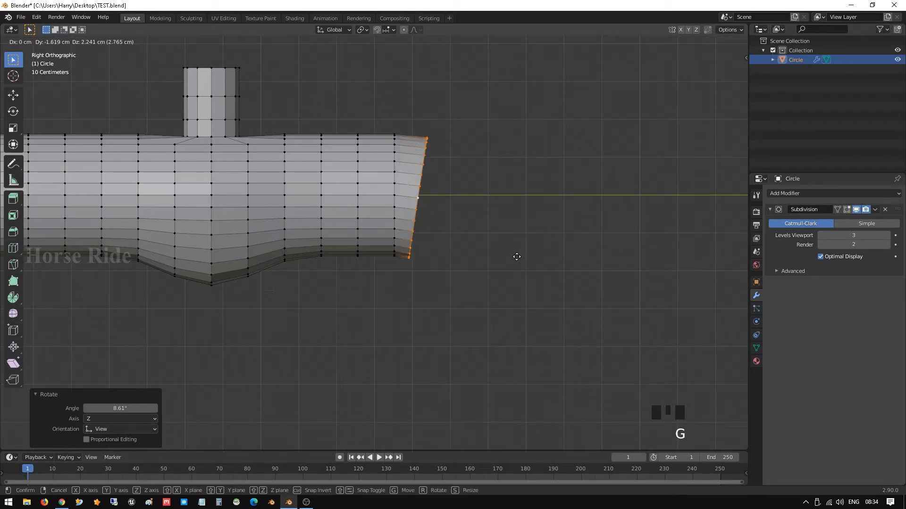
{"action": "left_click", "coordinate": [517, 257]}
Step: Extrude the tilted end loop about 5.4 cm along Y and 3 cm down, and rotate it about 7.7°
{"action": "key", "text": "e"}
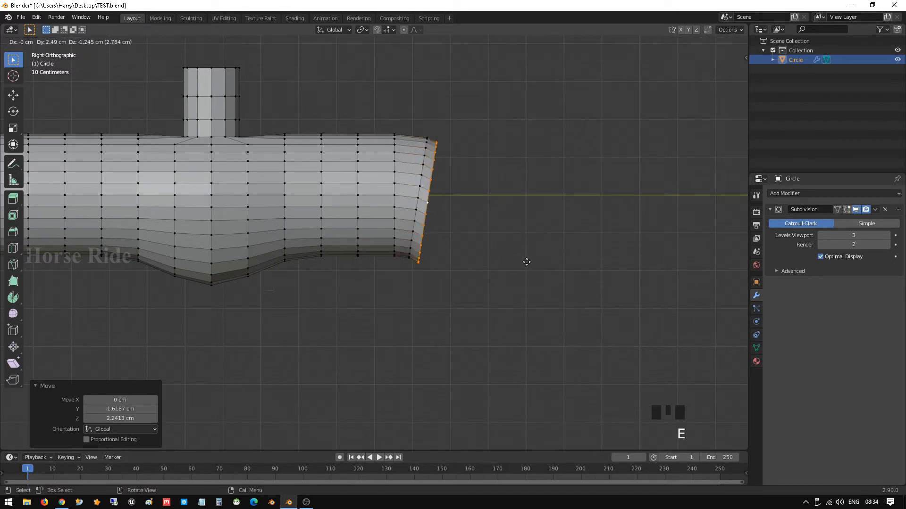
{"action": "left_click", "coordinate": [537, 267]}
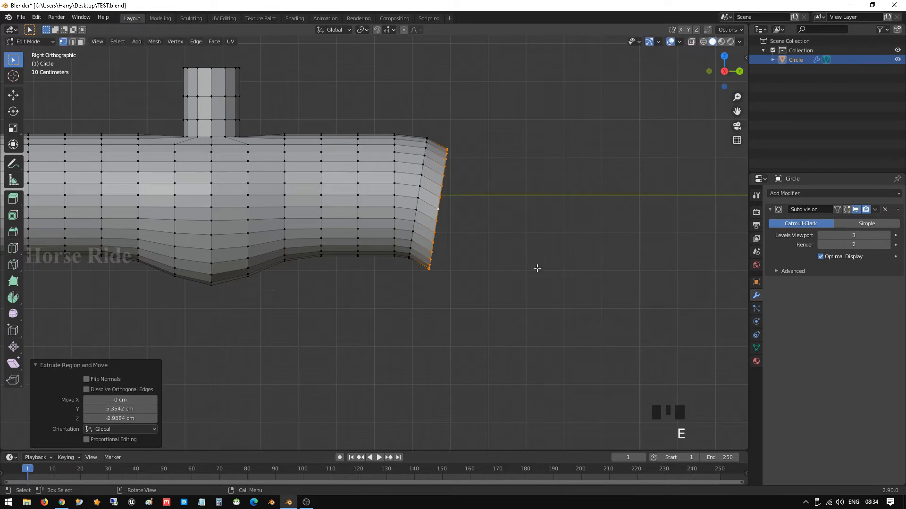
{"action": "key", "text": "r"}
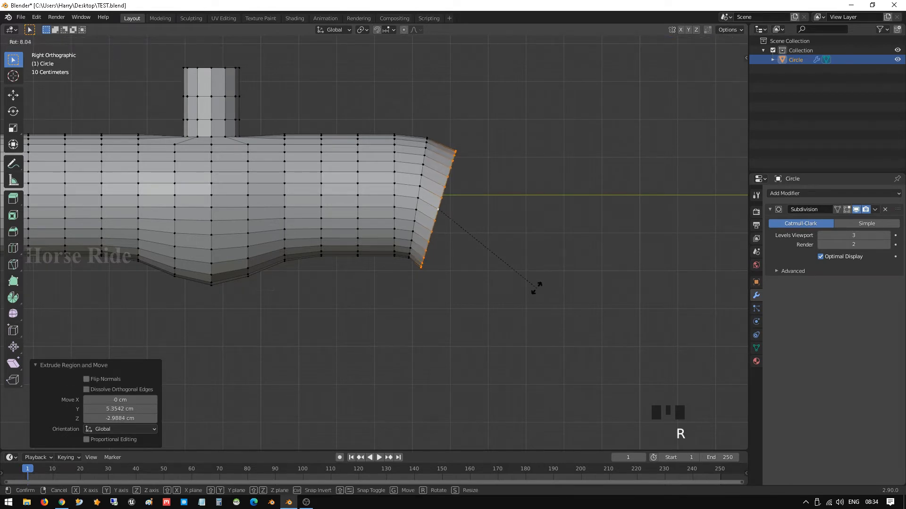
{"action": "left_click", "coordinate": [536, 287]}
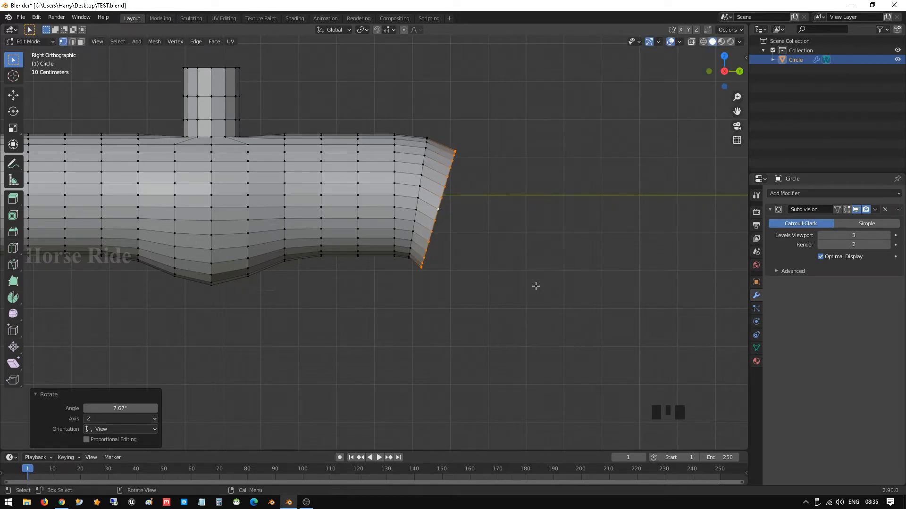
Step: Continue the bend by extruding the end loop about 5 cm along Y and 5.5 cm down, and rotate it about 10°
{"action": "key", "text": "e"}
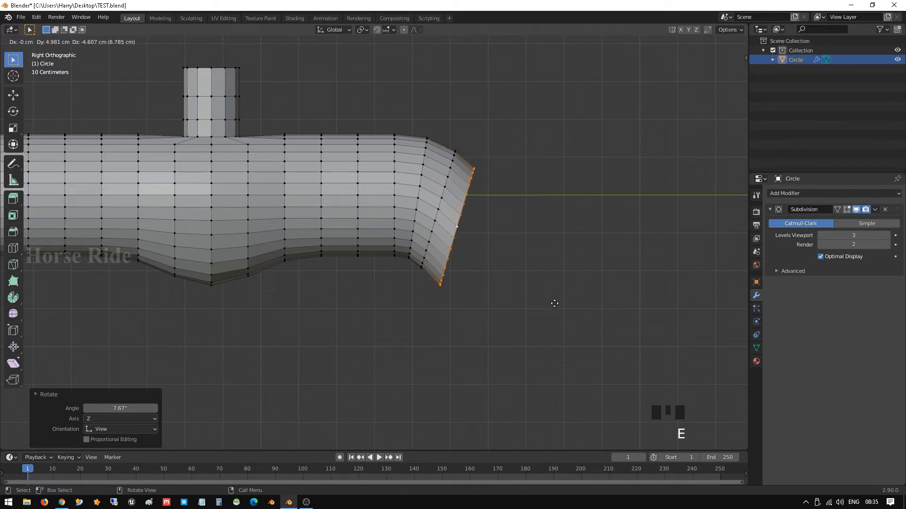
{"action": "left_click", "coordinate": [554, 304]}
{"action": "key", "text": "r"}
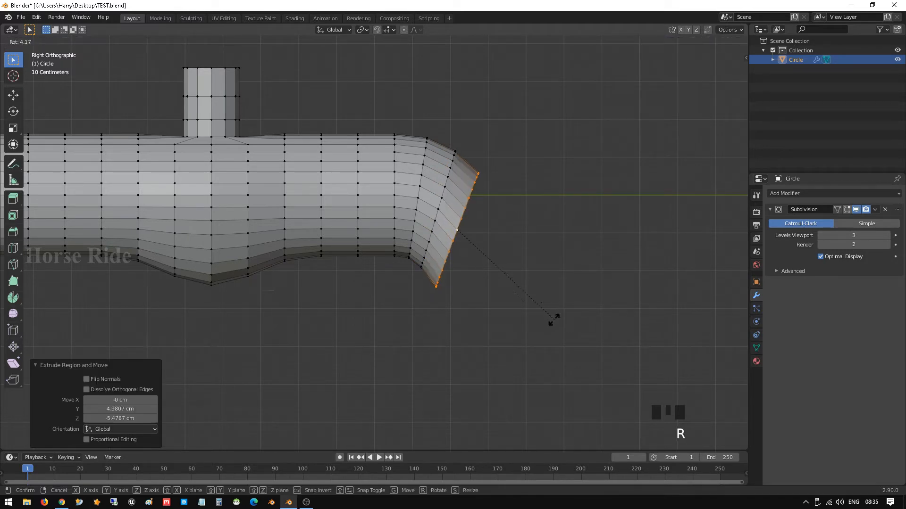
{"action": "left_click", "coordinate": [541, 326]}
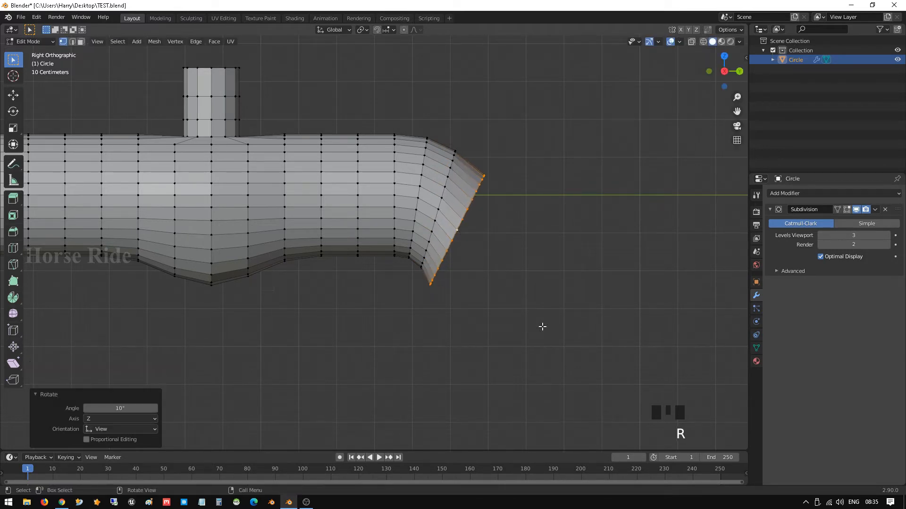
Step: Add another bend segment by extruding the end loop about 4.1 cm along Y and 5.7 cm down, and rotate it about 14°
{"action": "key", "text": "e"}
{"action": "left_click", "coordinate": [553, 347]}
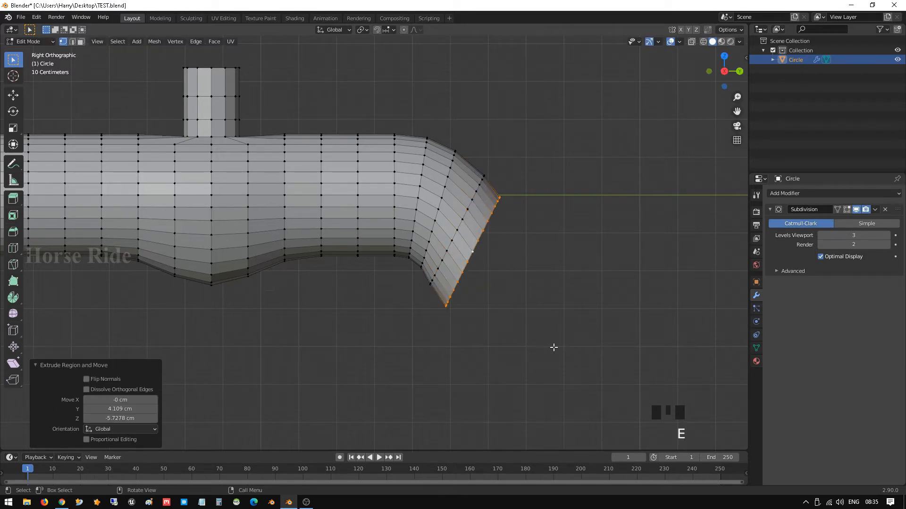
{"action": "key", "text": "r"}
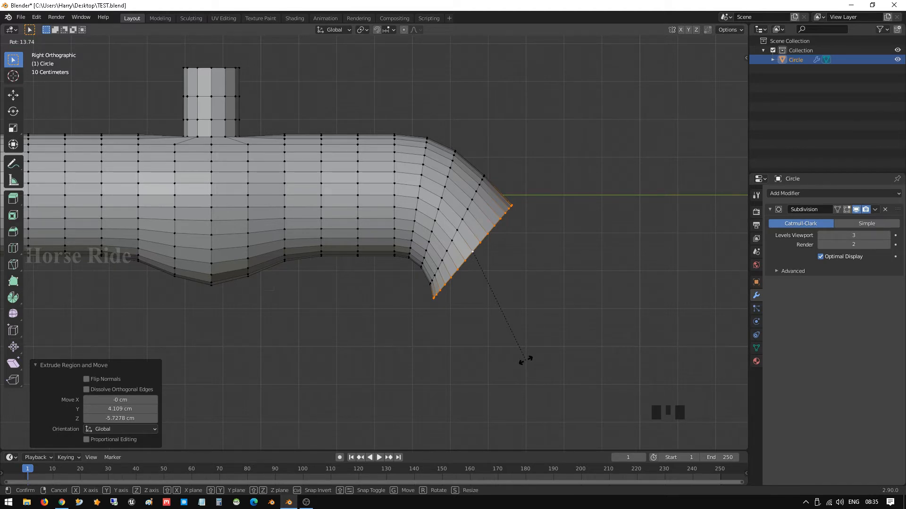
{"action": "left_click", "coordinate": [524, 360]}
Step: Select the bend's second loop, rotate it about 10.3°, and move it about 1.6 cm in Y and -0.7 cm in Z
{"action": "left_click", "coordinate": [455, 189], "text": "alt"}
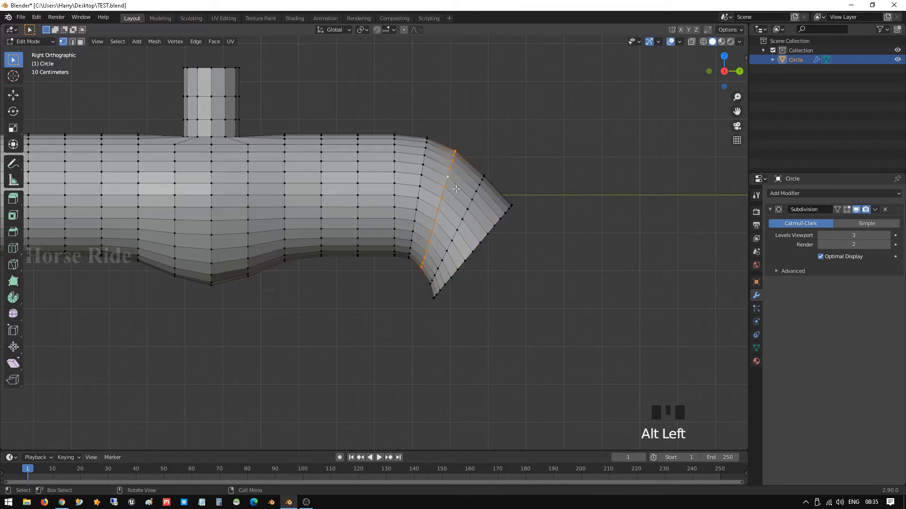
{"action": "key", "text": "r"}
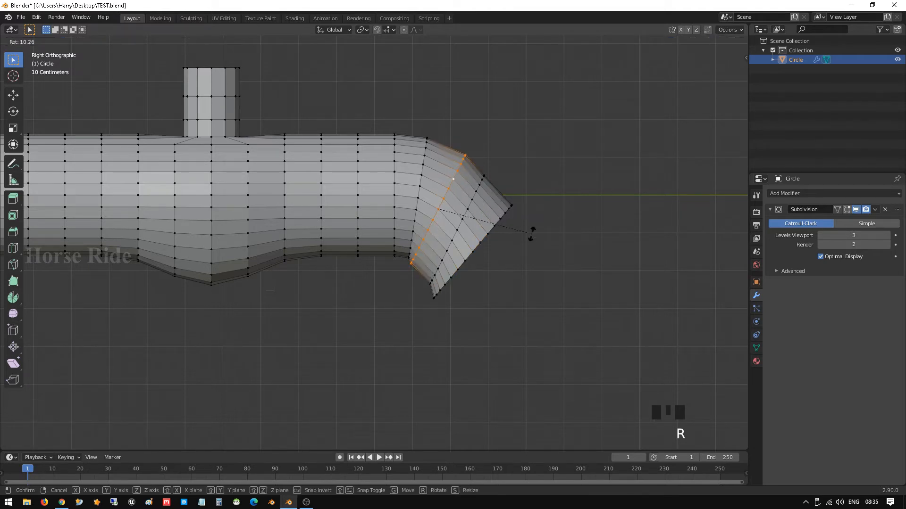
{"action": "left_click", "coordinate": [531, 234]}
{"action": "key", "text": "g"}
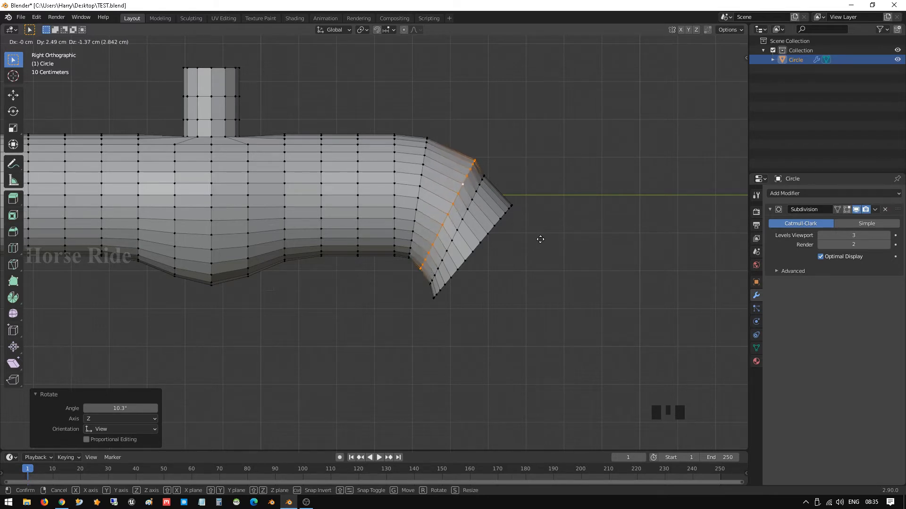
{"action": "left_click", "coordinate": [538, 237]}
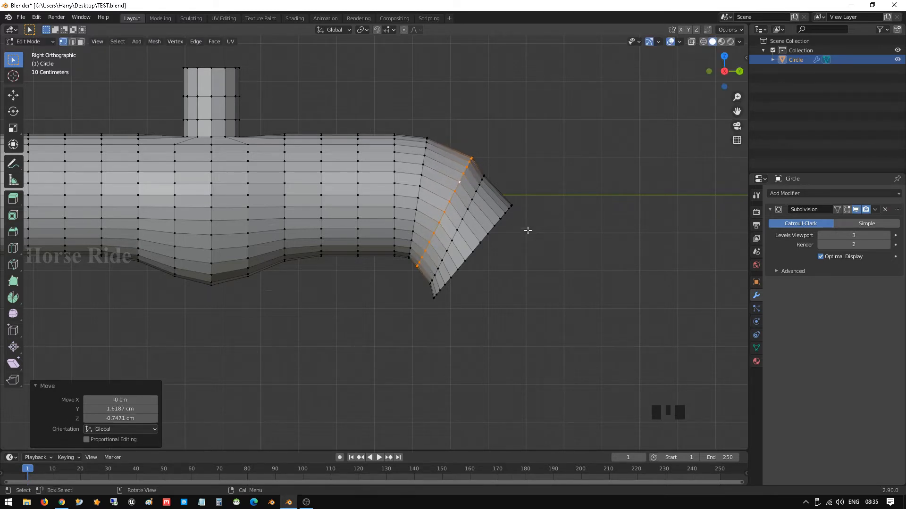
Step: Select the bend's third loop, rotate it about 7.8°, and move it about 1 cm in Y and -0.25 cm in Z
{"action": "left_click", "coordinate": [467, 206], "text": "alt"}
{"action": "left_click", "coordinate": [471, 200], "text": "alt"}
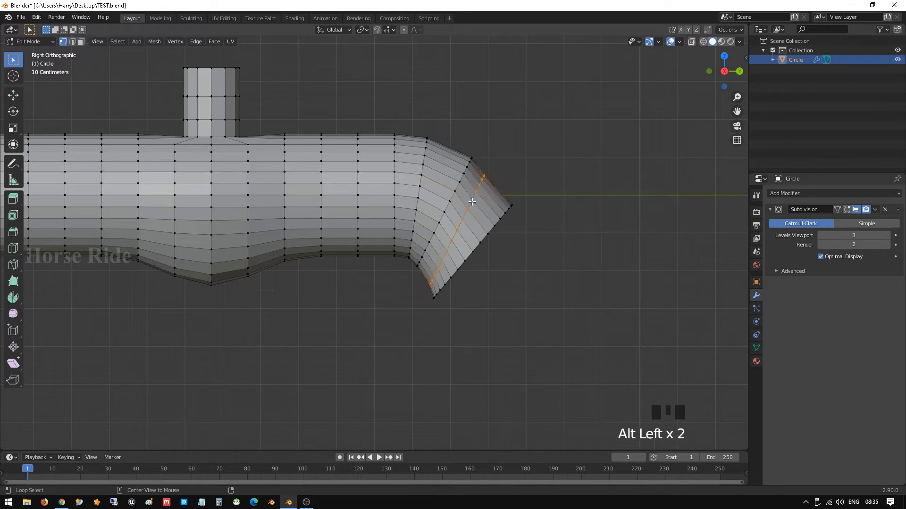
{"action": "key", "text": "r"}
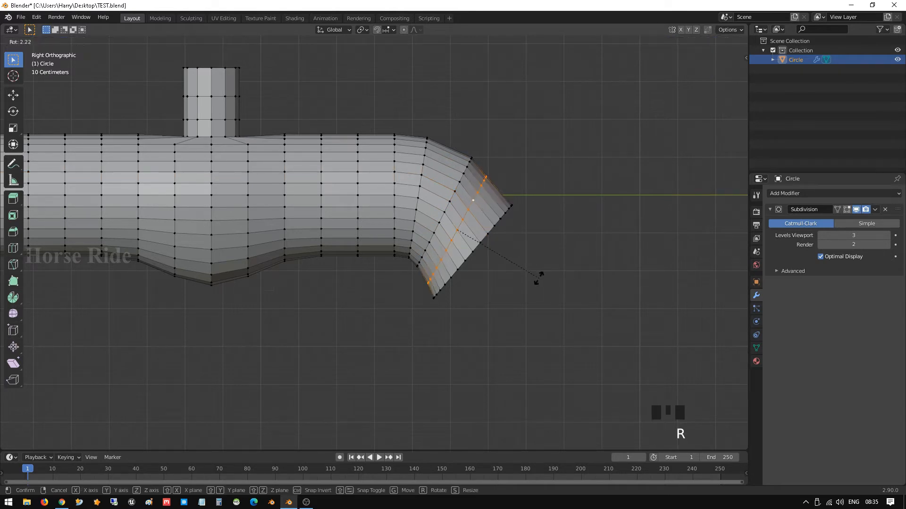
{"action": "left_click", "coordinate": [534, 286]}
{"action": "key", "text": "g"}
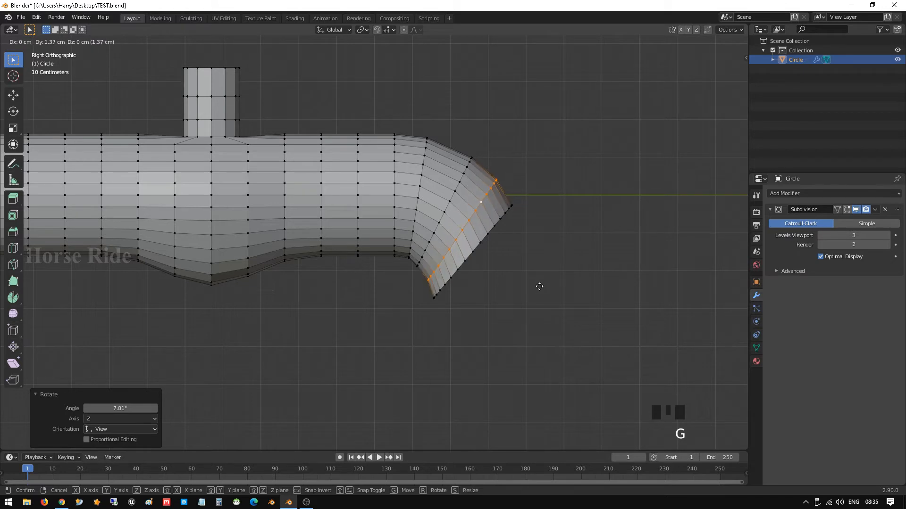
{"action": "left_click", "coordinate": [538, 287]}
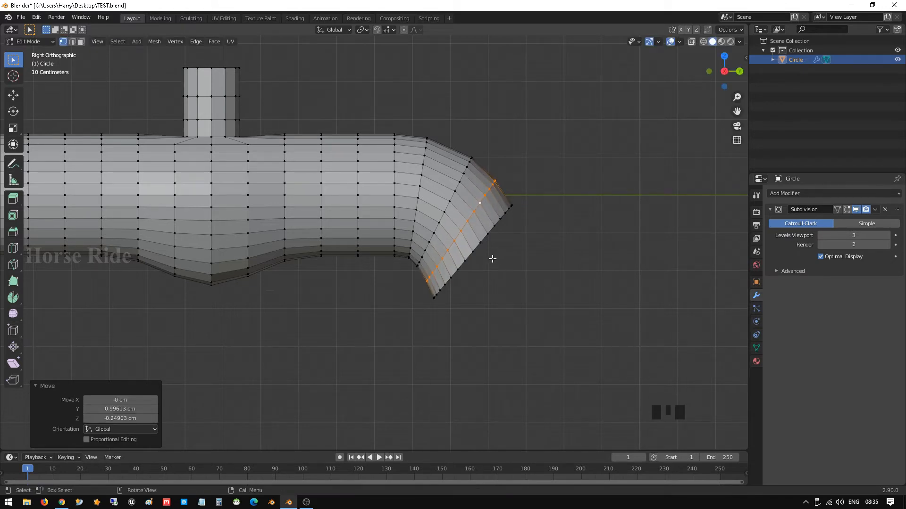
Step: Rotate the bend's open end loop about 2.9° and extrude it about 2.1 cm along Y and 6.1 cm down
{"action": "left_click", "coordinate": [482, 244], "text": "alt"}
{"action": "key", "text": "r"}
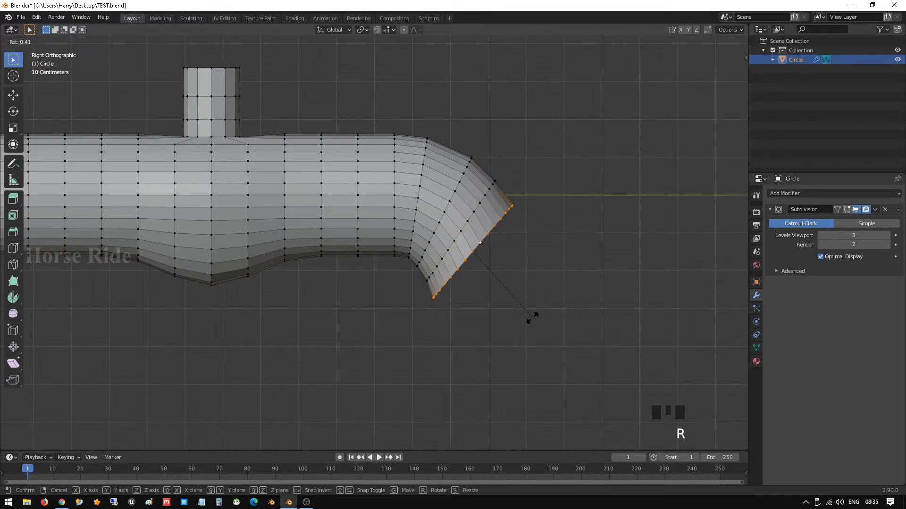
{"action": "left_click", "coordinate": [531, 322]}
{"action": "key", "text": "e"}
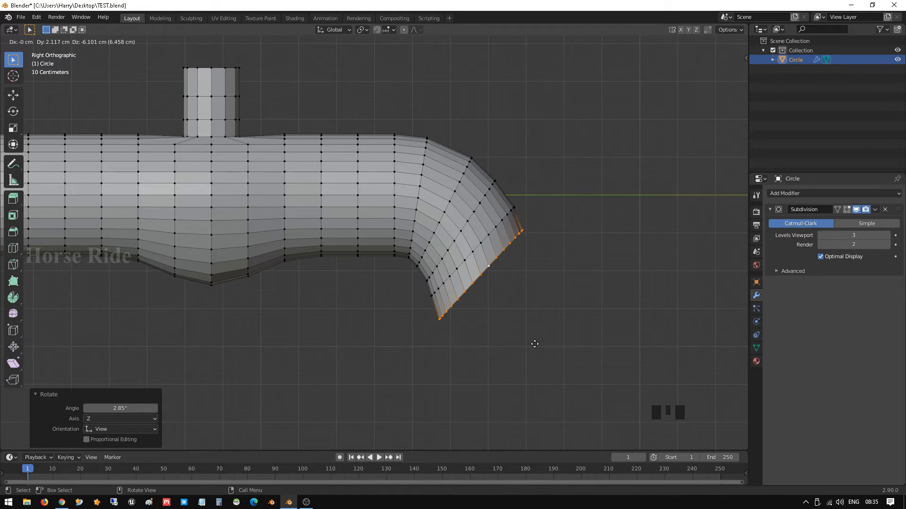
{"action": "left_click", "coordinate": [534, 344]}
Step: Flatten the open end loop by scaling it to 0 along Z and move it about 17.9 cm down along Z
{"action": "type", "text": "s"}
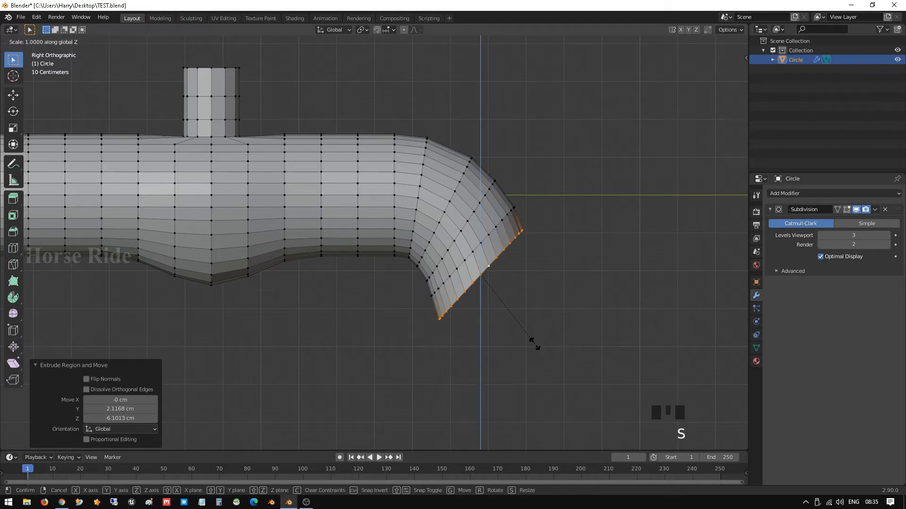
{"action": "type", "text": "0"}
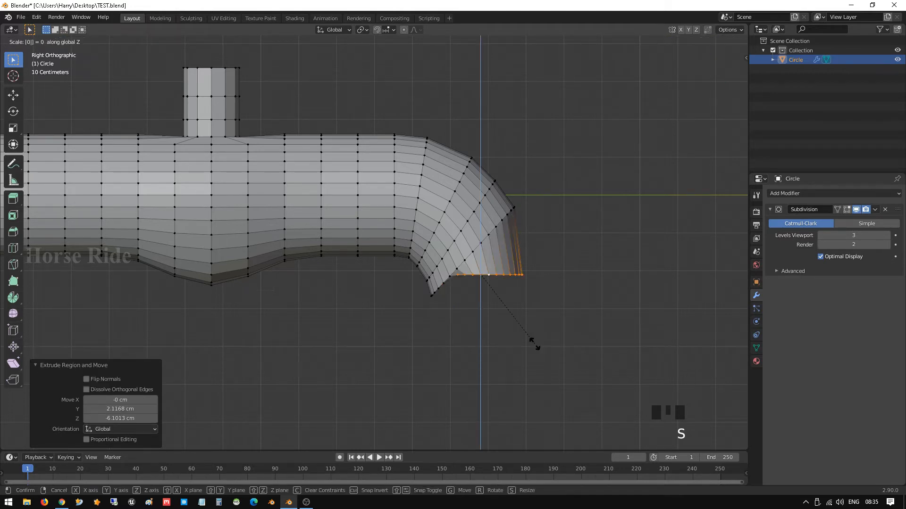
{"action": "left_click", "coordinate": [534, 344]}
{"action": "key", "text": "g"}
{"action": "key", "text": "z"}
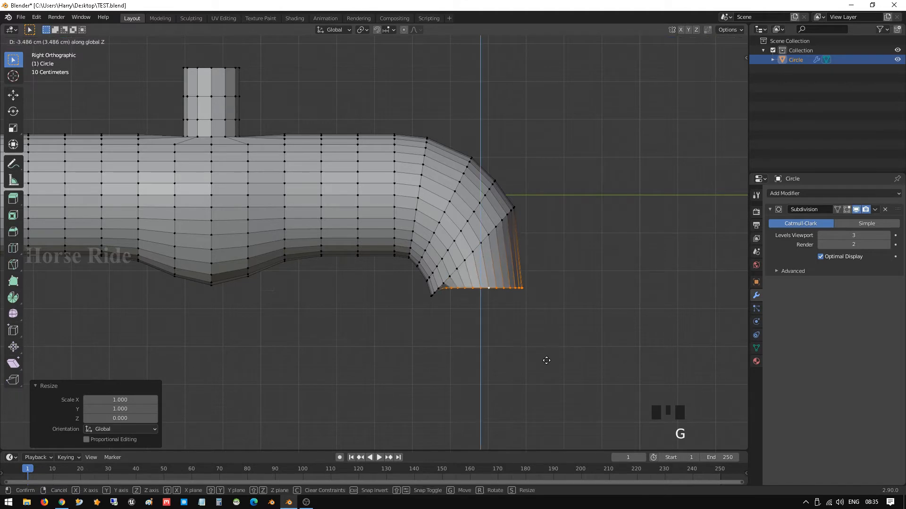
{"action": "left_click", "coordinate": [539, 412]}
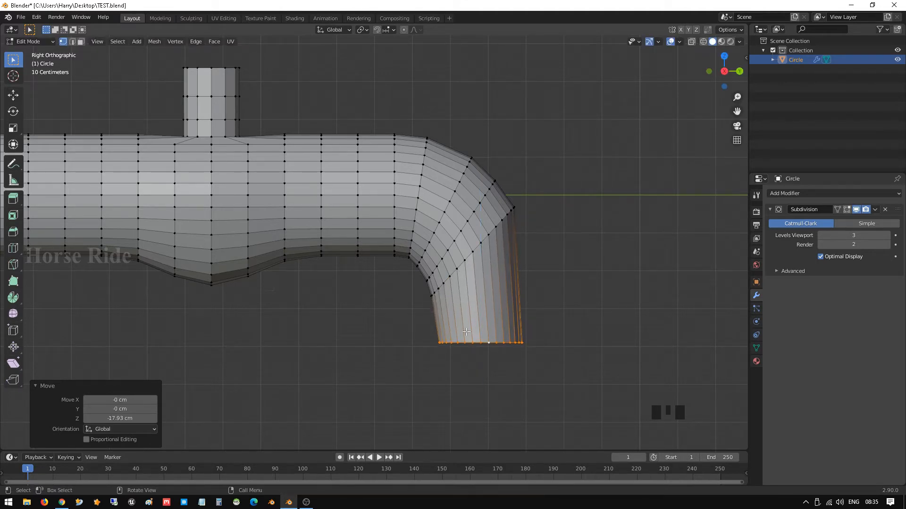
Step: Add one loop cut across the bend's long last segment, slid by a factor of about 0.15, and rotate it about 5.3°
{"action": "key", "text": "ctrl+r"}
{"action": "left_click", "coordinate": [481, 279]}
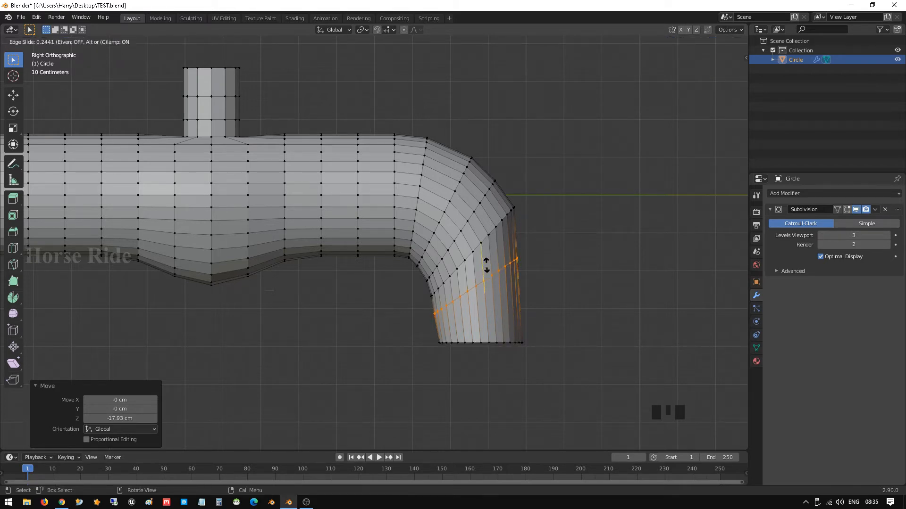
{"action": "left_click", "coordinate": [488, 270]}
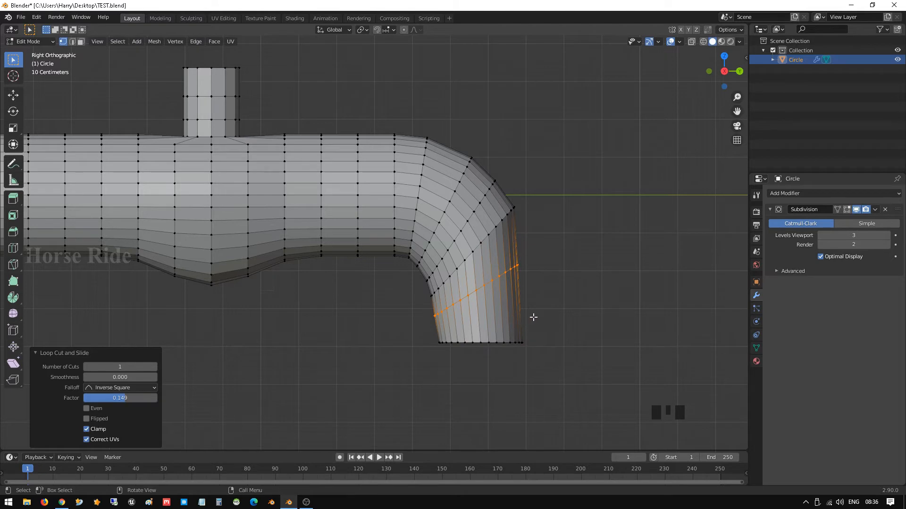
{"action": "key", "text": "r"}
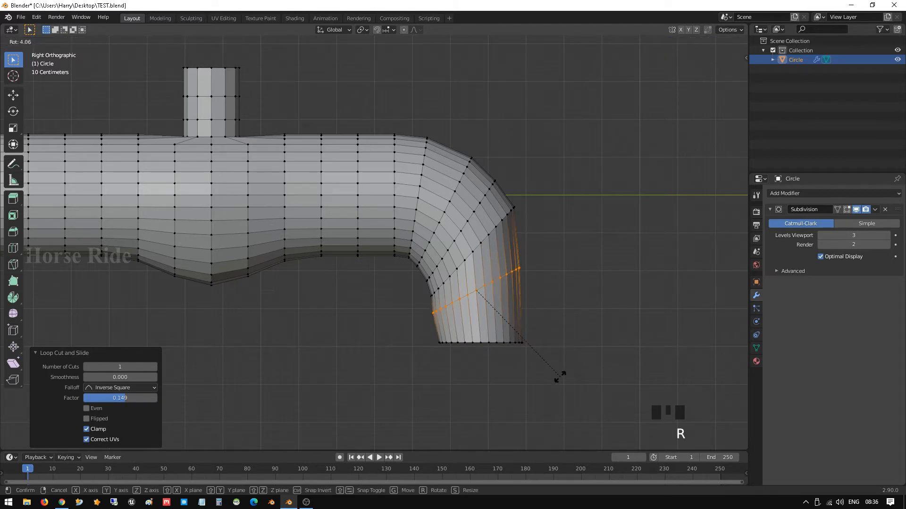
{"action": "left_click", "coordinate": [560, 380]}
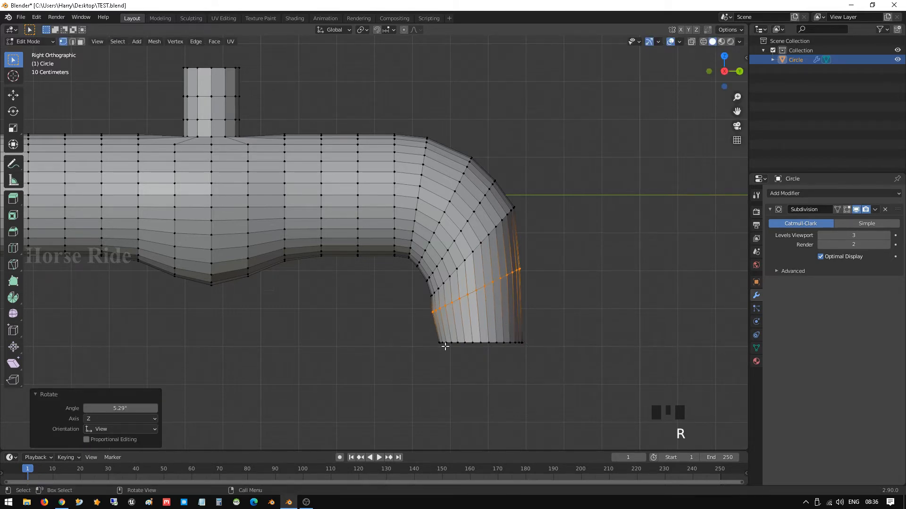
Step: Select the edge loop at the elbow's open end and move it about -1 cm along Y
{"action": "left_click", "coordinate": [445, 347], "text": "alt"}
{"action": "left_click", "coordinate": [472, 337], "text": "alt"}
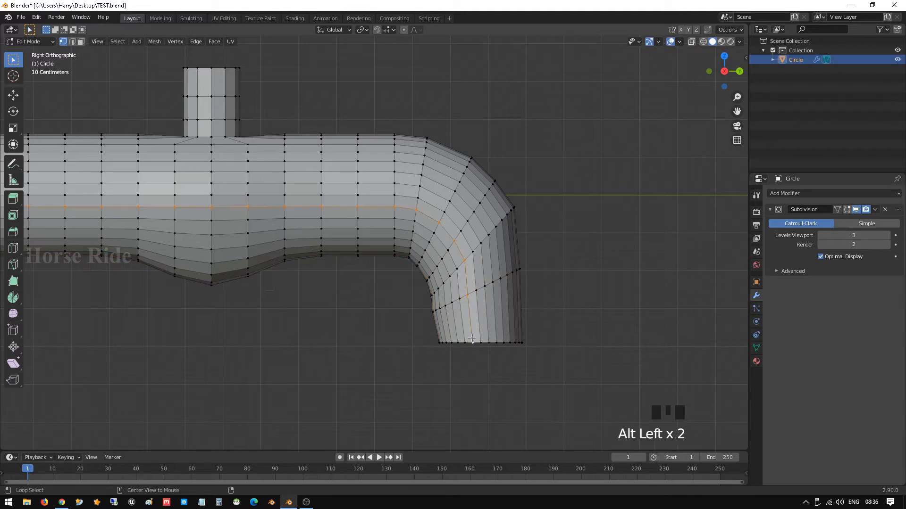
{"action": "left_click", "coordinate": [475, 344], "text": "alt"}
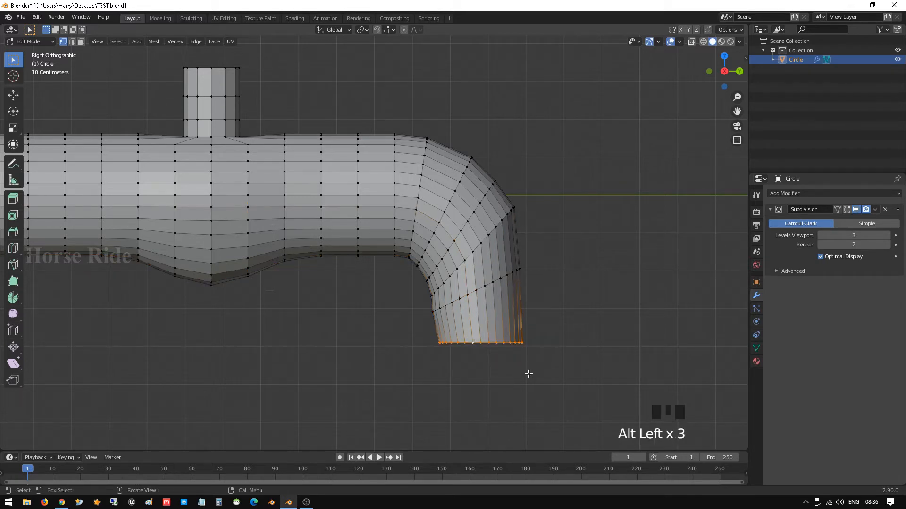
{"action": "key", "text": "g"}
{"action": "key", "text": "y"}
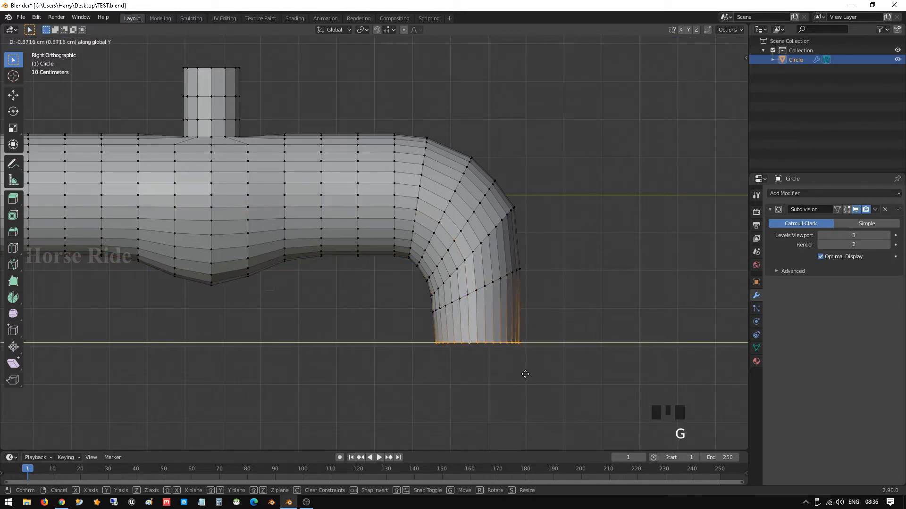
{"action": "left_click", "coordinate": [525, 375]}
{"action": "scroll", "coordinate": [486, 324], "scroll_direction": "down", "scroll_amount": 3}
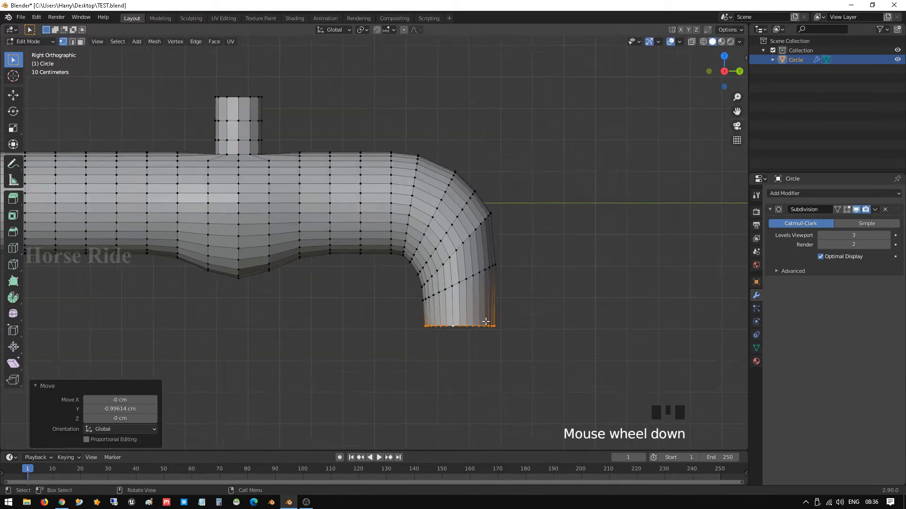
Step: Select the elbow's last four edge loops, including the open end, and scale them to about 0.95 along X
{"action": "key", "text": "Tab"}
{"action": "middle_click_drag", "start_coordinate": [443, 252], "coordinate": [331, 226]}
{"action": "scroll", "coordinate": [352, 188], "scroll_direction": "up", "scroll_amount": 2}
{"action": "scroll", "coordinate": [424, 307], "scroll_direction": "up", "scroll_amount": 4}
{"action": "key", "text": "Tab"}
{"action": "left_click", "coordinate": [328, 225], "text": "alt+shift"}
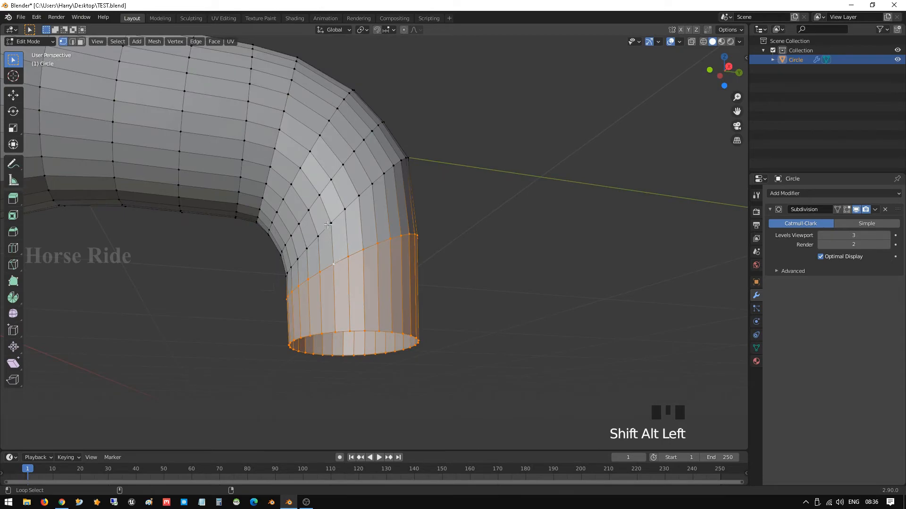
{"action": "left_click", "coordinate": [340, 217], "text": "alt+shift"}
{"action": "left_click", "coordinate": [327, 185], "text": "alt+shift"}
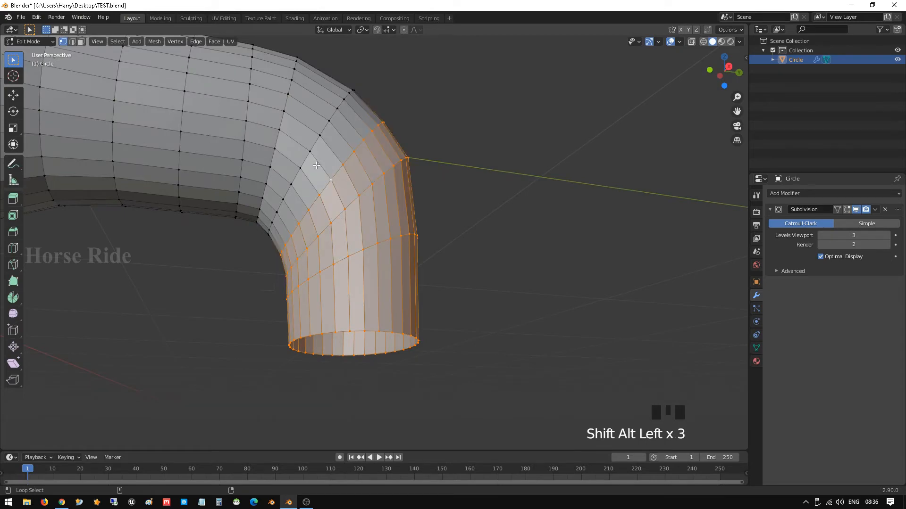
{"action": "middle_click_drag", "start_coordinate": [316, 162], "coordinate": [476, 266]}
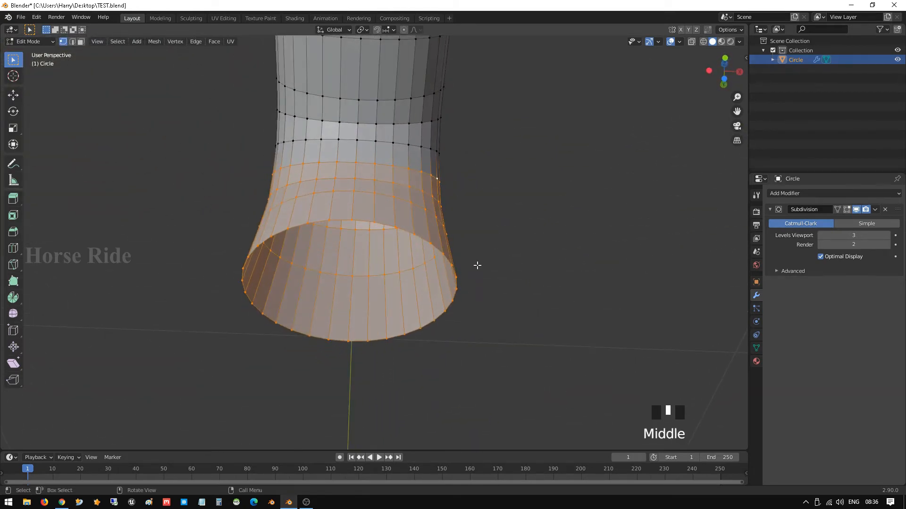
{"action": "key", "text": "s"}
{"action": "key", "text": "x"}
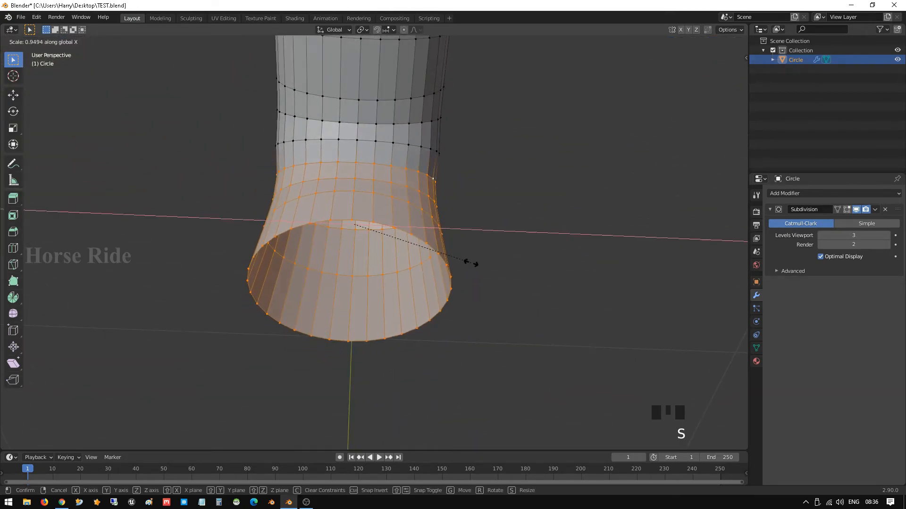
{"action": "left_click", "coordinate": [472, 262]}
Step: Select only the elbow's open end loop and scale it to about 0.85 along X
{"action": "middle_click_drag", "start_coordinate": [473, 263], "coordinate": [406, 268]}
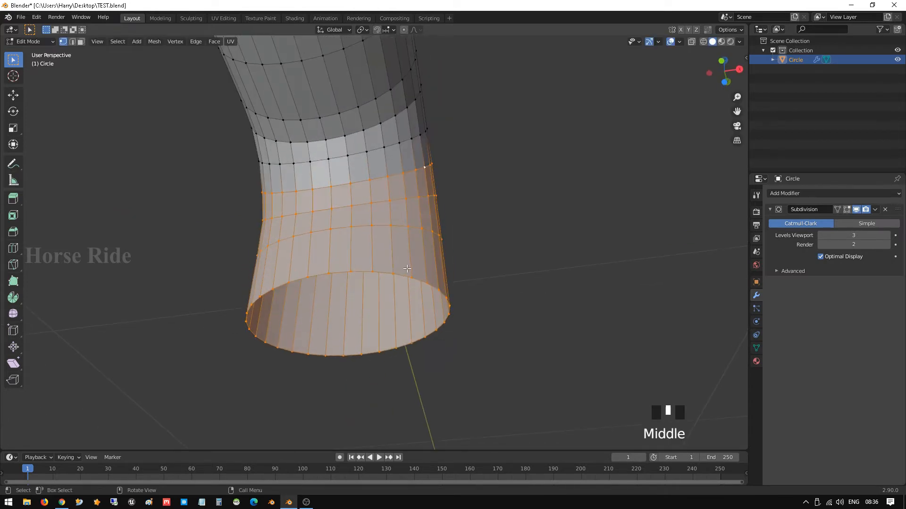
{"action": "left_click", "coordinate": [389, 277], "text": "alt"}
{"action": "middle_click_drag", "start_coordinate": [546, 335], "coordinate": [531, 307]}
{"action": "key", "text": "s"}
{"action": "key", "text": "x"}
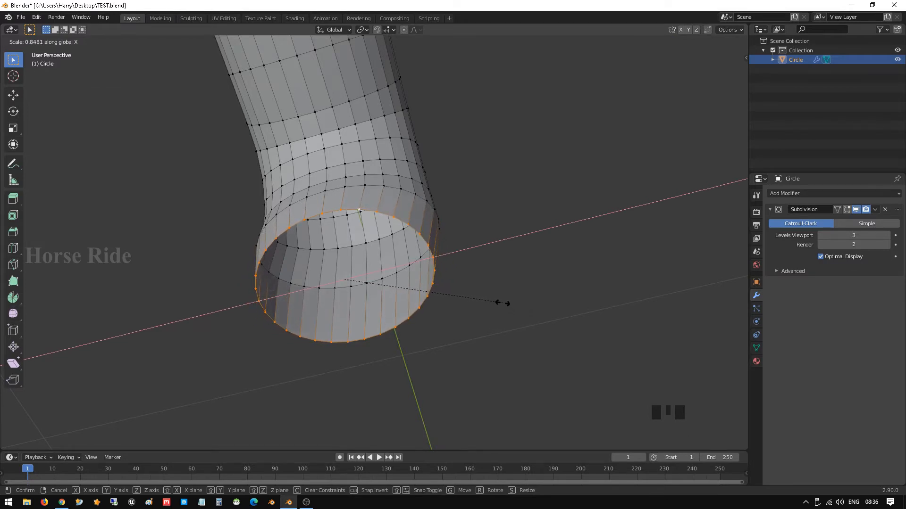
{"action": "left_click", "coordinate": [502, 304]}
Step: Select the edge loop just above the elbow's open end and scale it to about 0.96 along X
{"action": "left_click", "coordinate": [432, 211], "text": "alt"}
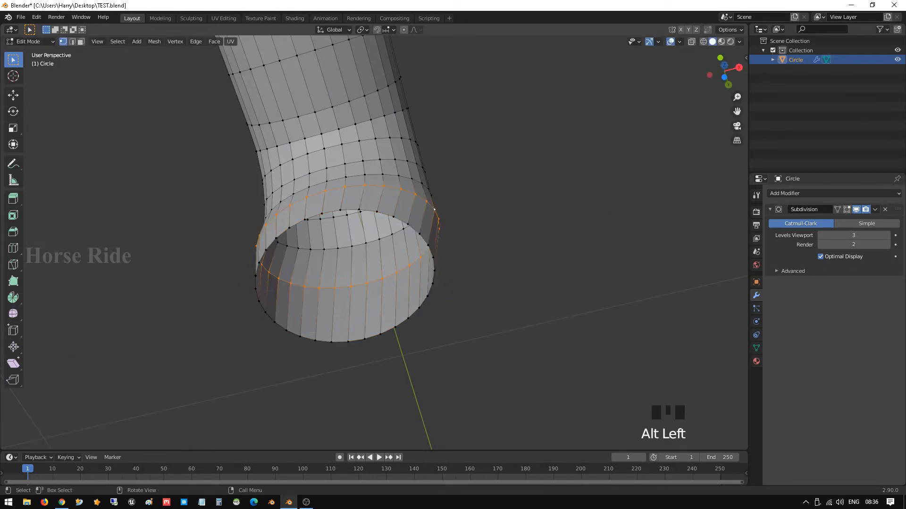
{"action": "key", "text": "s"}
{"action": "key", "text": "x"}
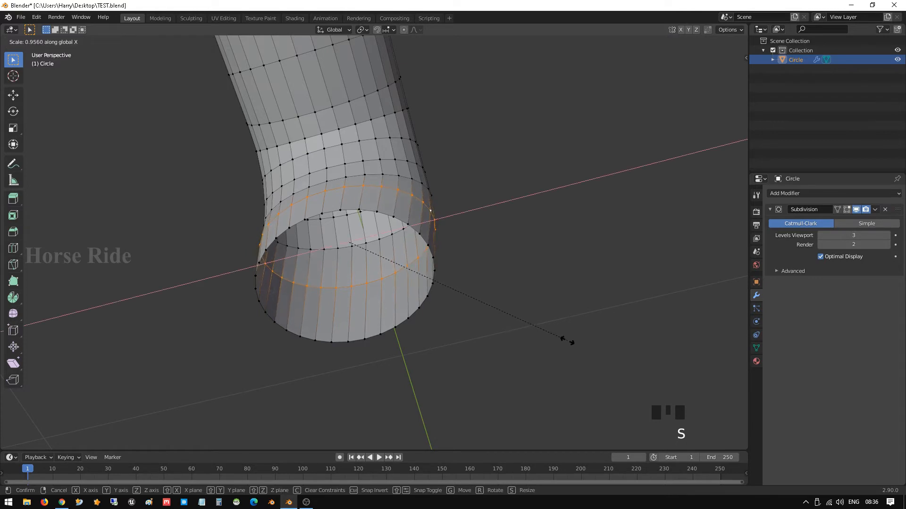
{"action": "left_click", "coordinate": [566, 341]}
Step: Inspect the smoothed elbow's shape and its open end in Object Mode from several angles
{"action": "key", "text": "Tab"}
{"action": "middle_click_drag", "start_coordinate": [566, 340], "coordinate": [430, 36]}
{"action": "scroll", "coordinate": [382, 151], "scroll_direction": "down", "scroll_amount": 2}
{"action": "middle_click_drag", "start_coordinate": [360, 159], "coordinate": [368, 181]}
{"action": "scroll", "coordinate": [368, 180], "scroll_direction": "down", "scroll_amount": 3}
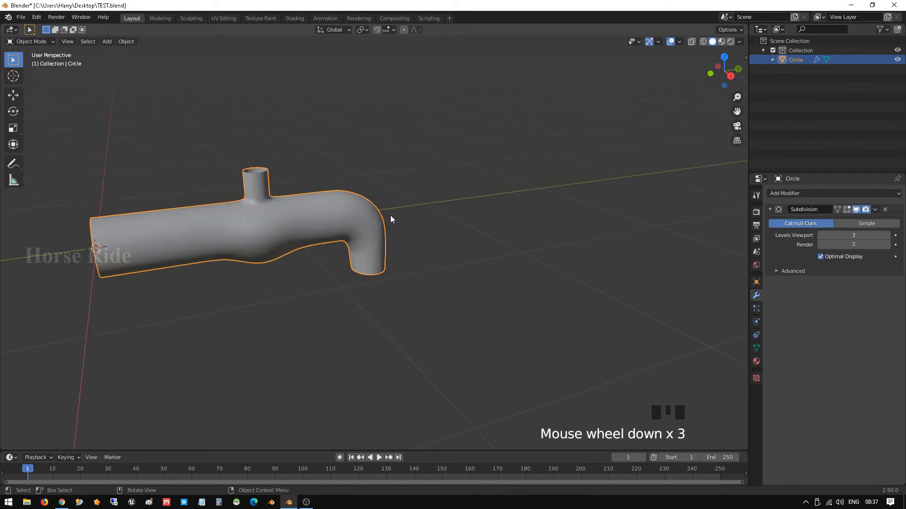
{"action": "middle_click_drag", "start_coordinate": [390, 219], "coordinate": [352, 190]}
{"action": "scroll", "coordinate": [382, 279], "scroll_direction": "up", "scroll_amount": 3}
{"action": "middle_click_drag", "start_coordinate": [381, 279], "coordinate": [331, 223]}
{"action": "scroll", "coordinate": [369, 282], "scroll_direction": "up", "scroll_amount": 3}
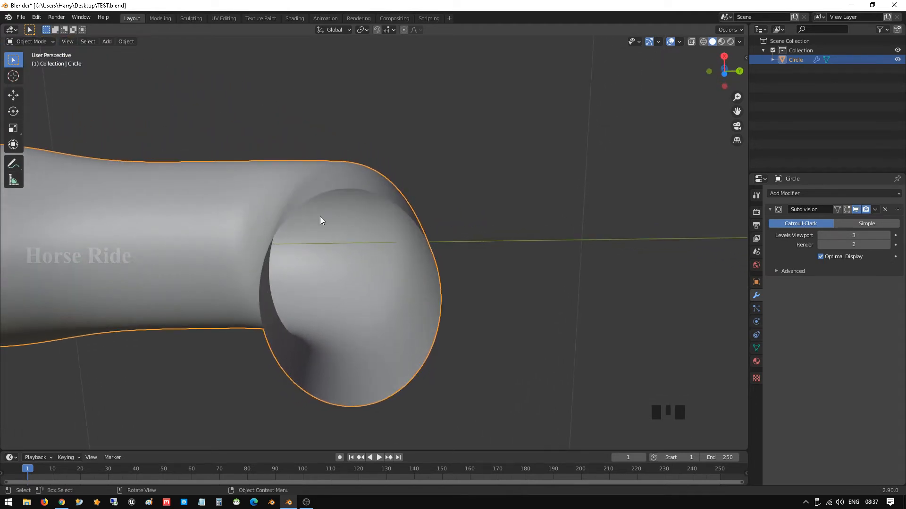
Step: Select the edge loop around the elbow's open end in Edit Mode
{"action": "key", "text": "Tab"}
{"action": "scroll", "coordinate": [319, 207], "scroll_direction": "up", "scroll_amount": 2}
{"action": "left_click", "coordinate": [315, 157], "text": "alt"}
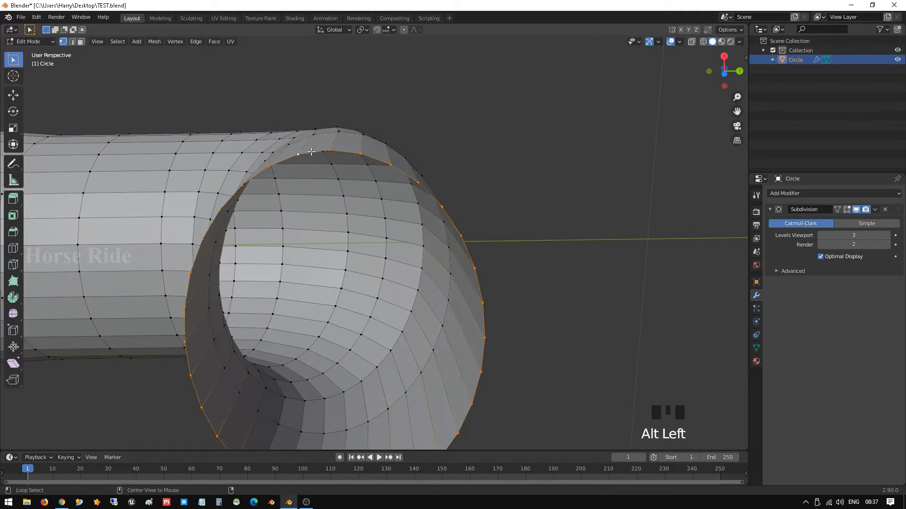
{"action": "middle_click_drag", "start_coordinate": [315, 157], "coordinate": [399, 250]}
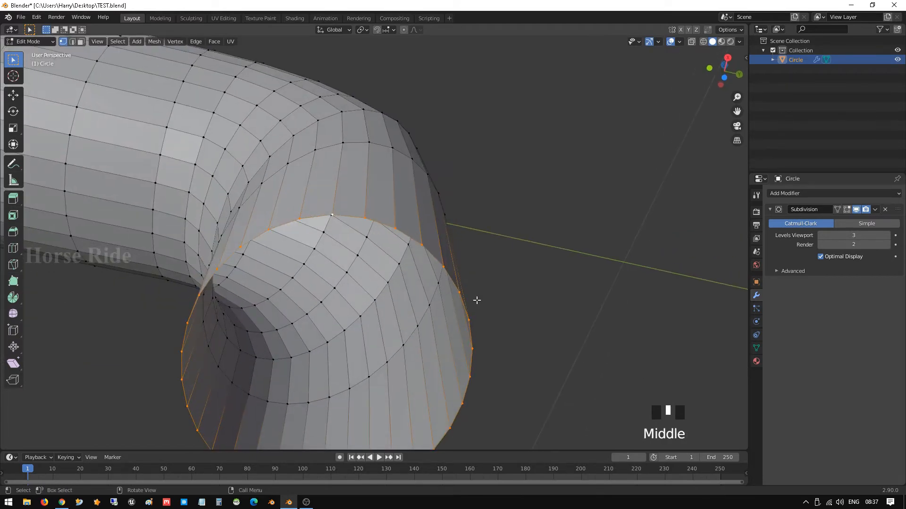
Step: Return to Object Mode, save the file, and apply the tube's transform
{"action": "key", "text": "Tab"}
{"action": "scroll", "coordinate": [472, 294], "scroll_direction": "down", "scroll_amount": 5}
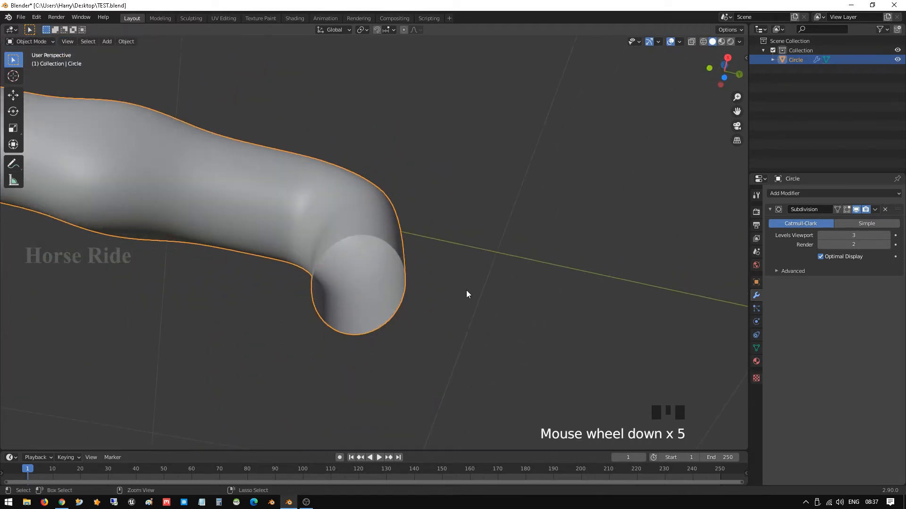
{"action": "key", "text": "ctrl+s"}
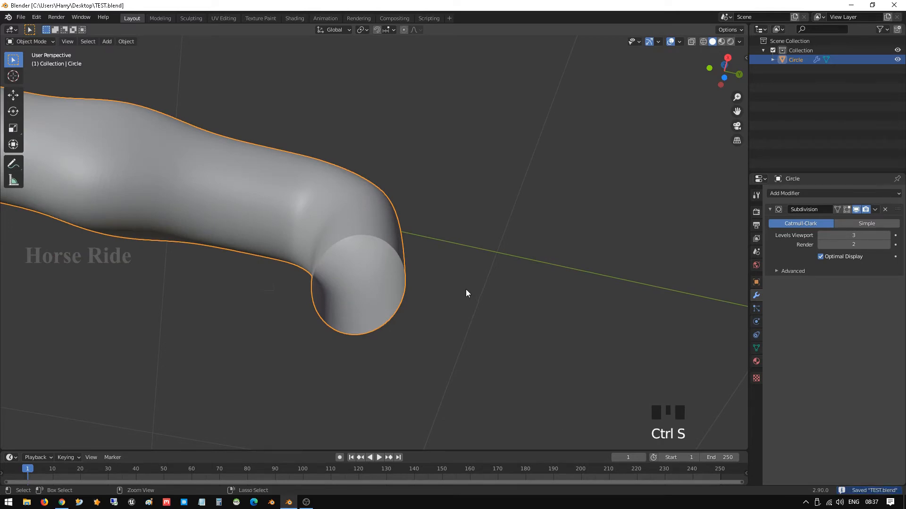
{"action": "key", "text": "ctrl+a"}
{"action": "left_click", "coordinate": [465, 290]}
Step: Extrude the elbow's open end loop inward to form a flat rim, scaling it to 0.875
{"action": "key", "text": "Tab"}
{"action": "scroll", "coordinate": [432, 284], "scroll_direction": "up", "scroll_amount": 2}
{"action": "scroll", "coordinate": [430, 284], "scroll_direction": "up", "scroll_amount": 4}
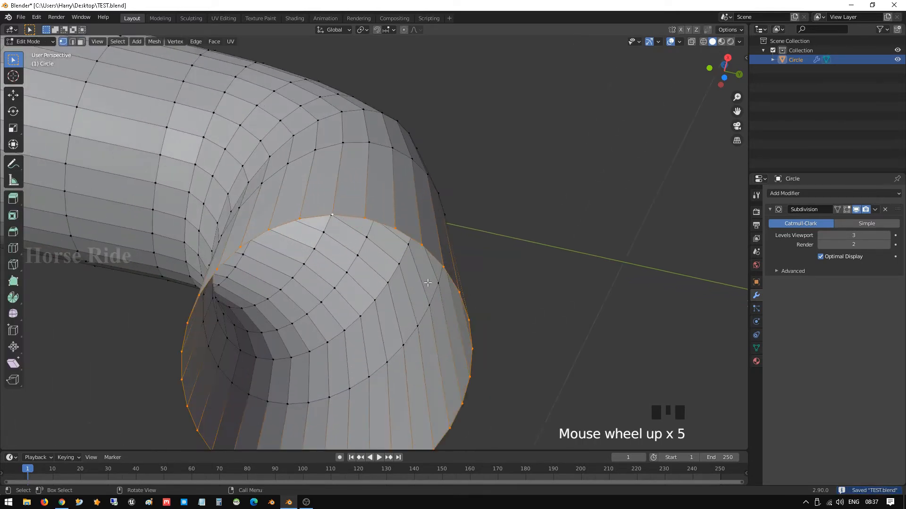
{"action": "middle_click_drag", "start_coordinate": [481, 269], "coordinate": [524, 249]}
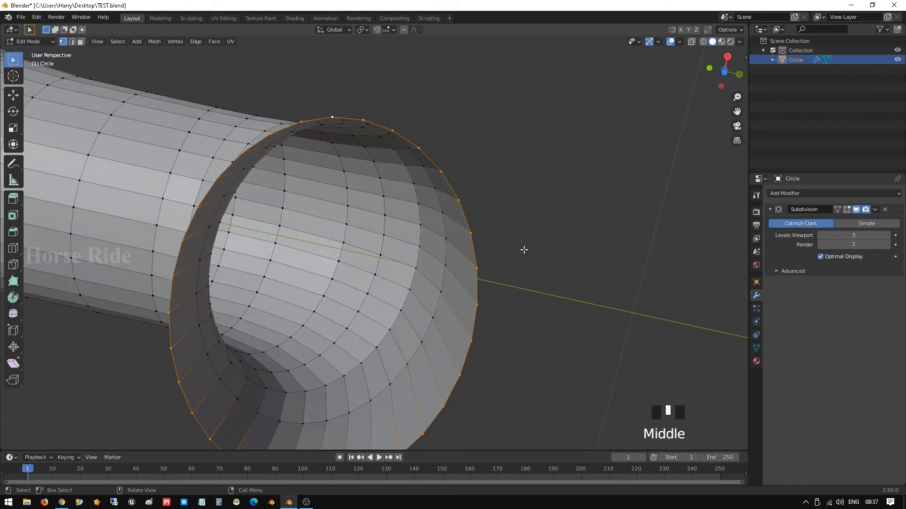
{"action": "key", "text": "e"}
{"action": "key", "text": "s"}
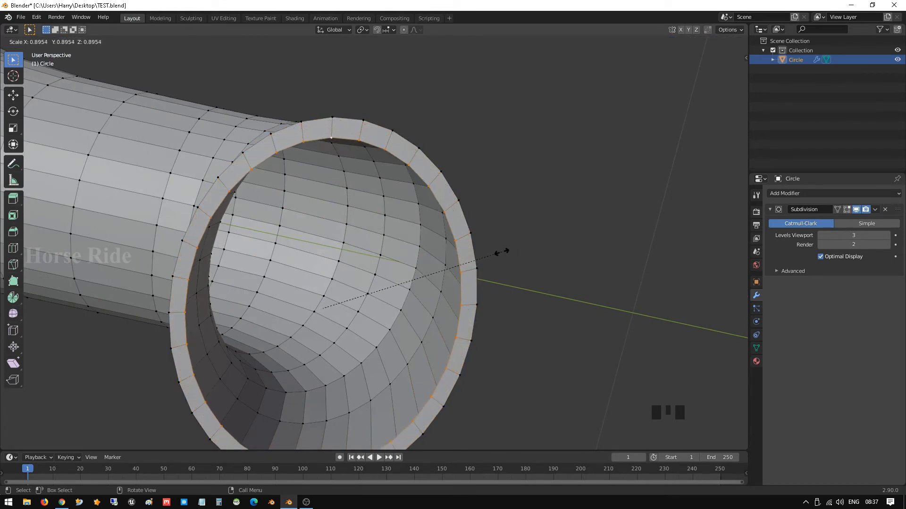
{"action": "left_click", "coordinate": [496, 250]}
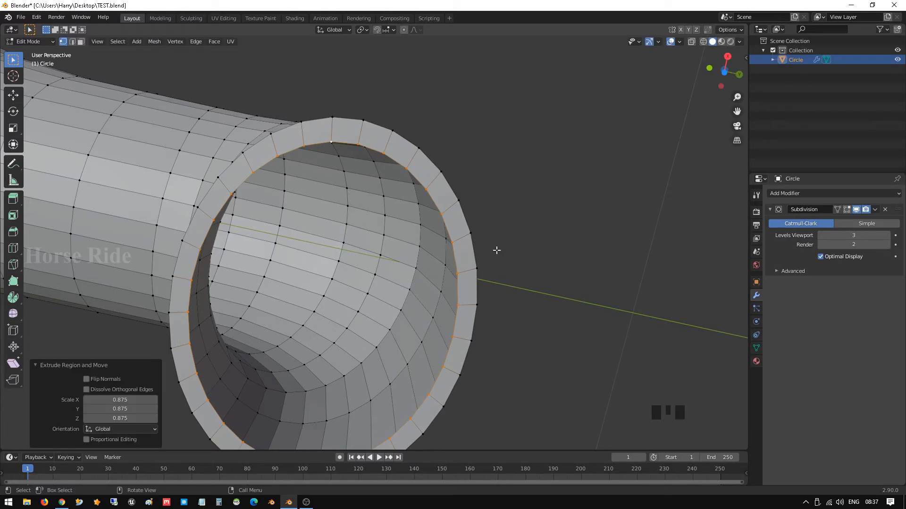
Step: Extrude the rim's inner loop about 10.8 cm along Z into the pipe to form an inner wall
{"action": "key", "text": "e"}
{"action": "key", "text": "z"}
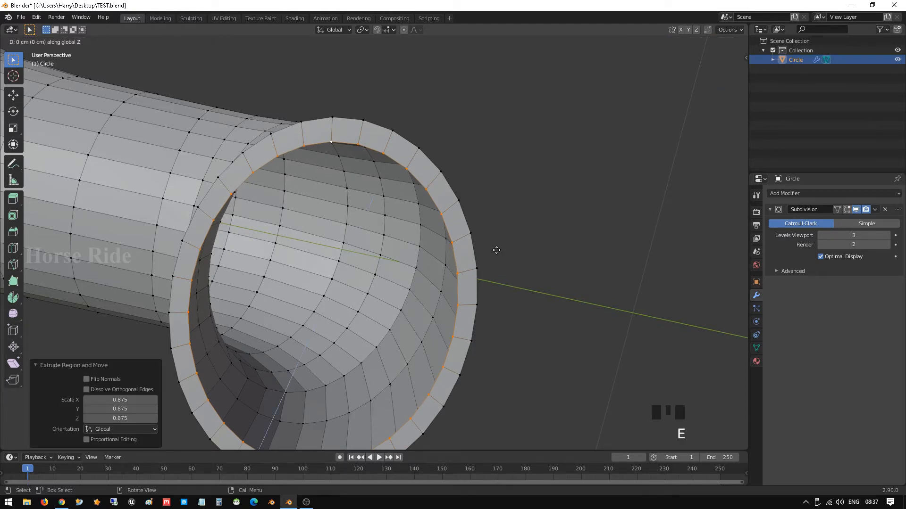
{"action": "left_click", "coordinate": [495, 231]}
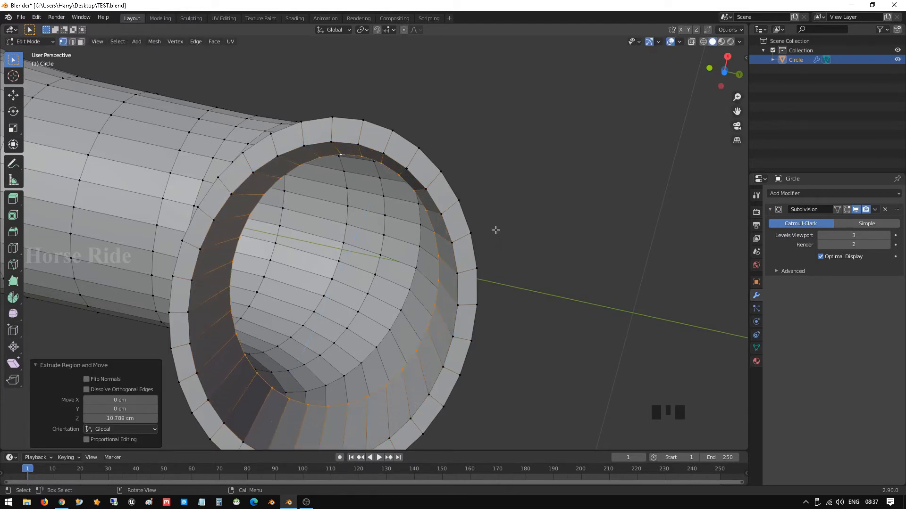
Step: Add one loop cut to the elbow's inner wall, slid next to the rim with a factor of about 0.97
{"action": "mouse_move", "coordinate": [319, 167]}
{"action": "middle_mouse_down", "text": "shift"}
{"action": "mouse_move", "coordinate": [309, 181]}
{"action": "mouse_move", "coordinate": [309, 233]}
{"action": "mouse_move", "coordinate": [301, 171]}
{"action": "middle_mouse_up", "text": "shift"}
{"action": "scroll", "coordinate": [309, 182], "scroll_direction": "up", "scroll_amount": 2}
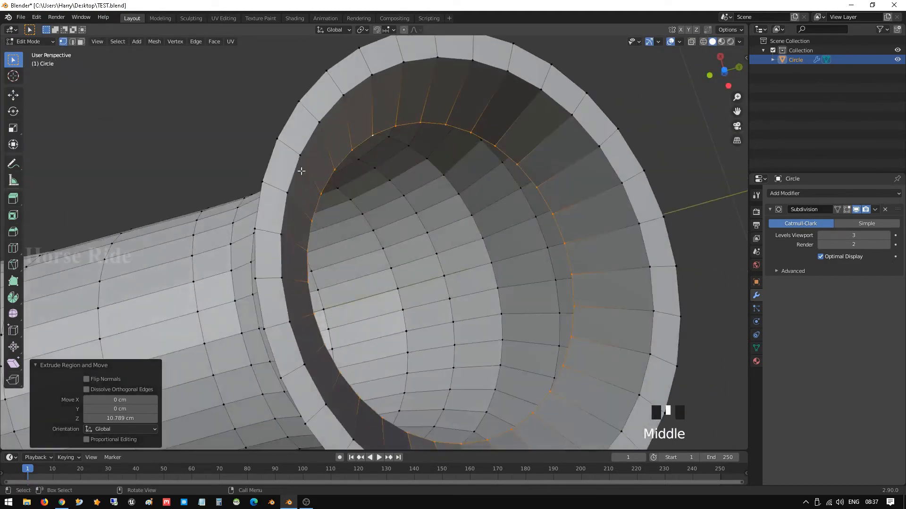
{"action": "left_click", "coordinate": [359, 126]}
{"action": "key", "text": "ctrl+r"}
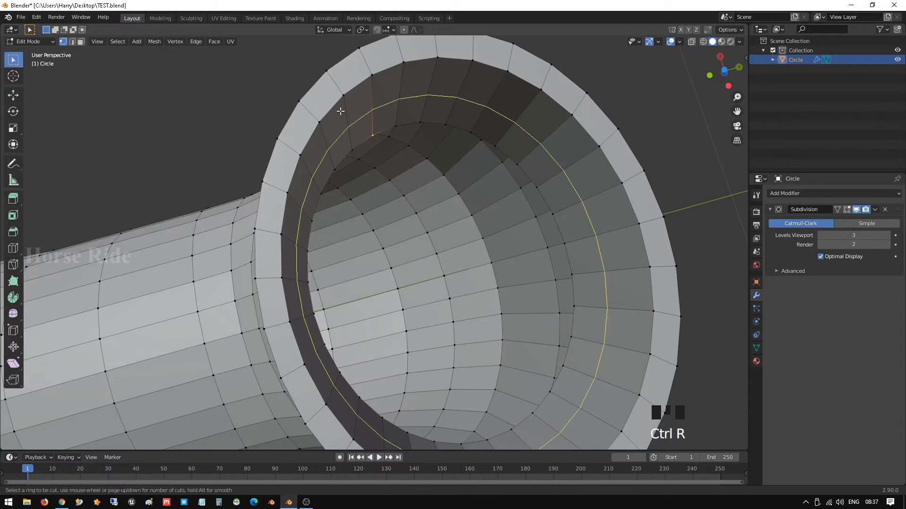
{"action": "left_click", "coordinate": [339, 106]}
{"action": "left_click", "coordinate": [337, 85]}
Step: Add two loop cuts on the flat rim, one near its inner edge (factor about -0.89) and one near its outer edge (0.825)
{"action": "key", "text": "ctrl+r"}
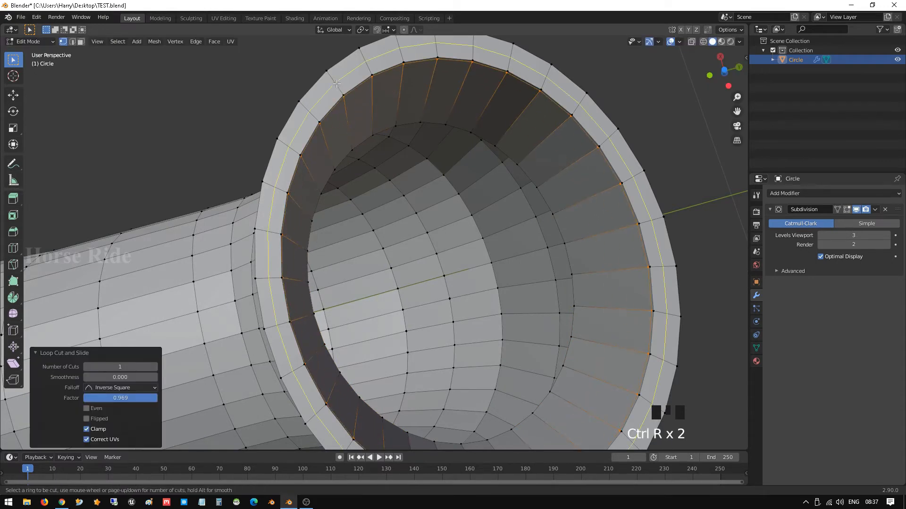
{"action": "left_click", "coordinate": [337, 85]}
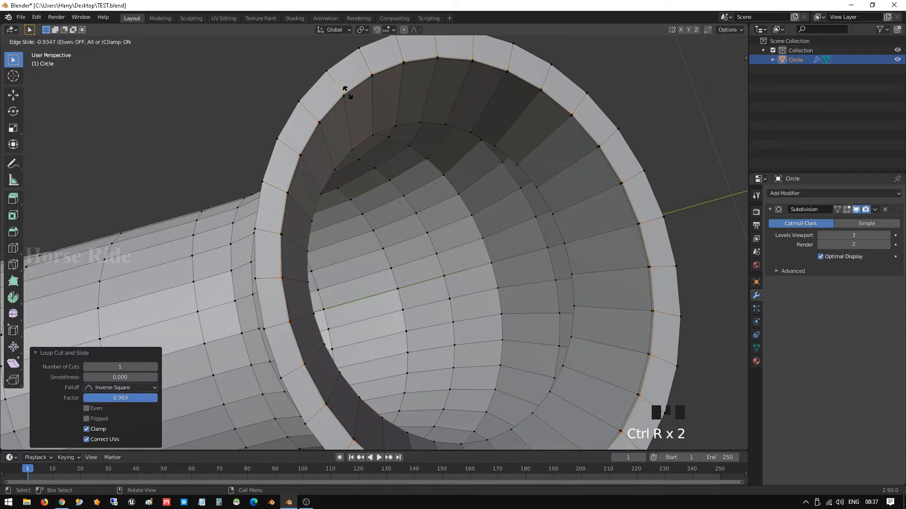
{"action": "left_click", "coordinate": [346, 92]}
{"action": "key", "text": "ctrl+r"}
{"action": "left_click", "coordinate": [337, 87]}
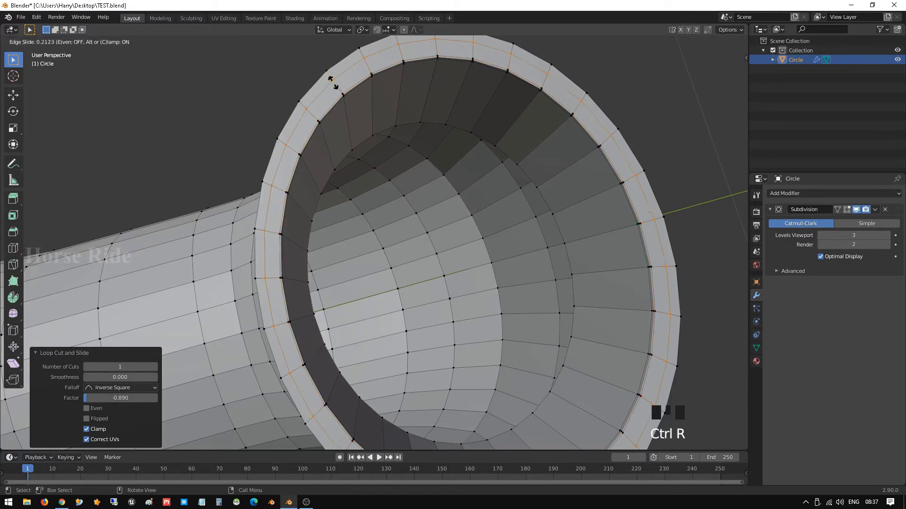
{"action": "left_click", "coordinate": [328, 78]}
Step: Add one loop cut around the elbow's outer wall and slide it close to the rim
{"action": "middle_click_drag", "start_coordinate": [361, 88], "coordinate": [421, 209]}
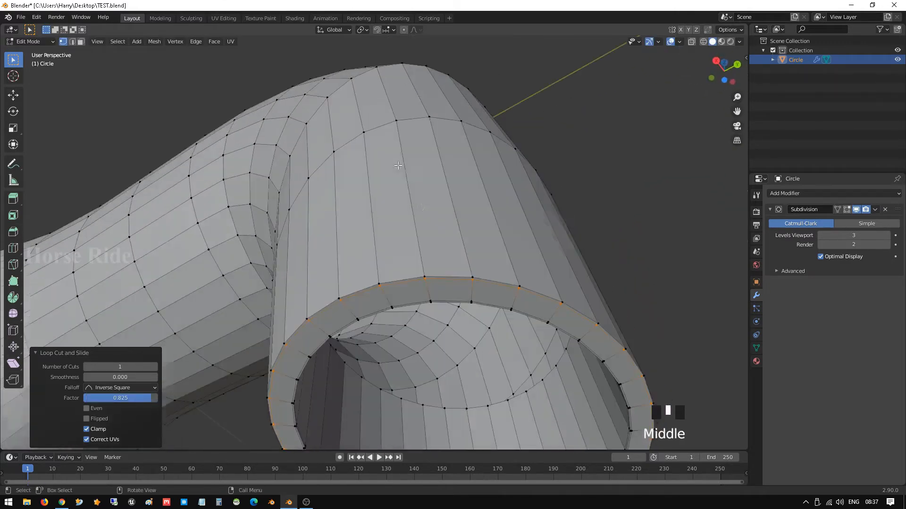
{"action": "key", "text": "ctrl+r"}
{"action": "left_click", "coordinate": [422, 217]}
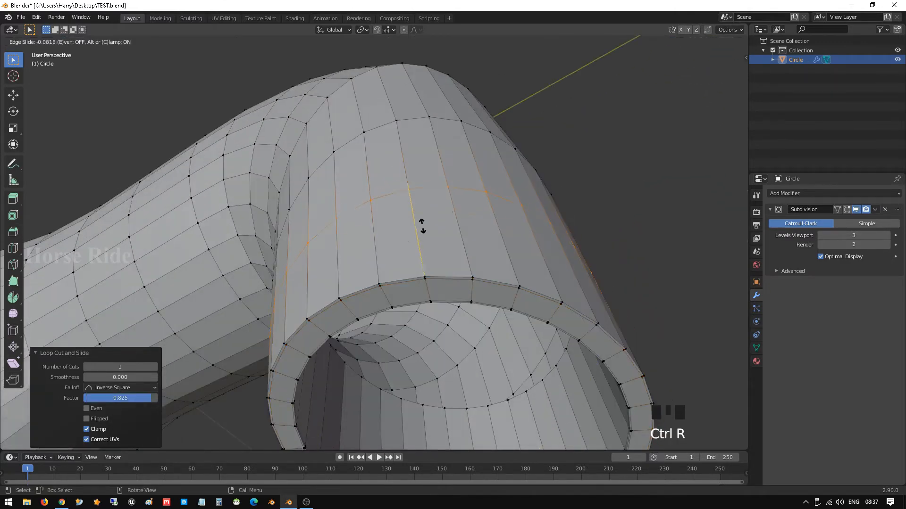
{"action": "left_click", "coordinate": [430, 293]}
Step: Examine the smoothed rim and the whole pipe in Object Mode, ending at the straight end and branch
{"action": "key", "text": "Tab"}
{"action": "scroll", "coordinate": [425, 283], "scroll_direction": "down", "scroll_amount": 4}
{"action": "middle_click_drag", "start_coordinate": [425, 282], "coordinate": [326, 262]}
{"action": "scroll", "coordinate": [287, 231], "scroll_direction": "down", "scroll_amount": 4}
{"action": "middle_click_drag", "start_coordinate": [288, 231], "coordinate": [313, 267]}
{"action": "scroll", "coordinate": [358, 217], "scroll_direction": "up", "scroll_amount": 2}
{"action": "middle_click_drag", "start_coordinate": [358, 216], "coordinate": [404, 246], "text": "shift"}
{"action": "scroll", "coordinate": [387, 274], "scroll_direction": "up", "scroll_amount": 2}
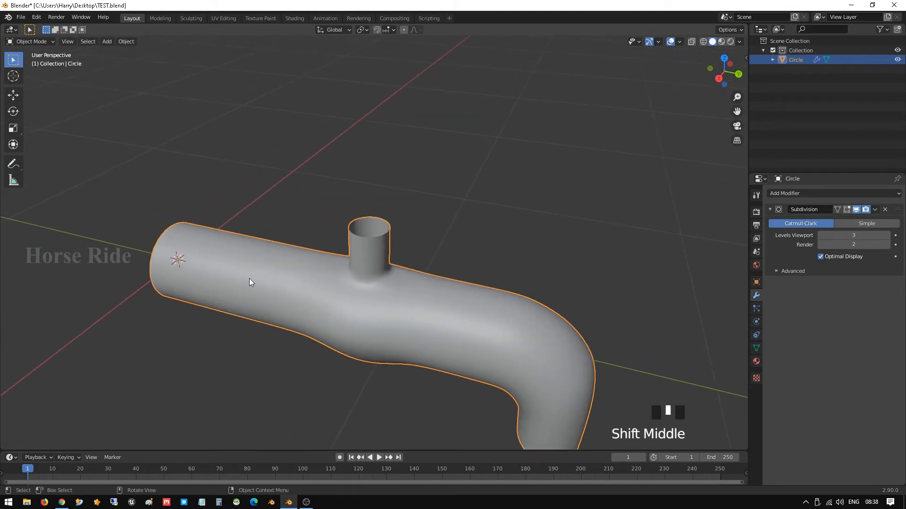
Step: Form a collar at the pipe's straight open end by extruding its edge loop outward at scale 1.234, then about 4.57 cm along negative Y
{"action": "key", "text": "Tab"}
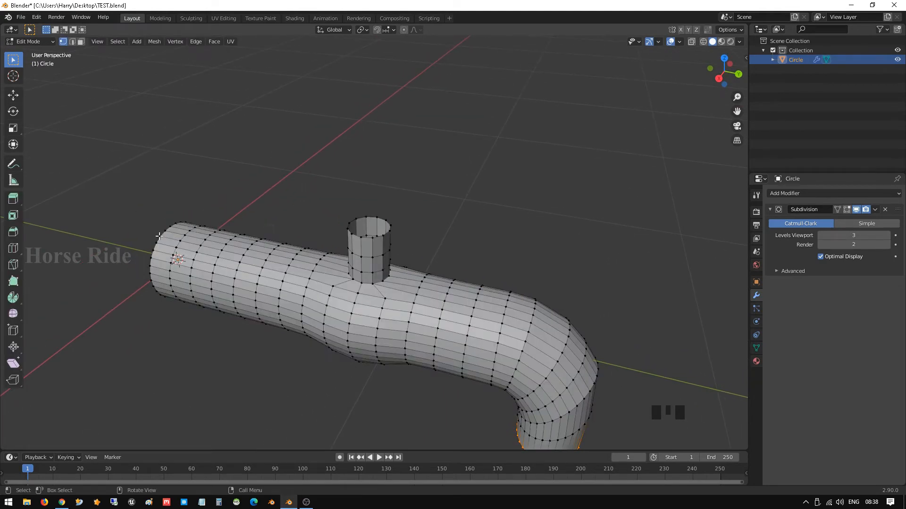
{"action": "middle_click_drag", "start_coordinate": [159, 235], "coordinate": [309, 199], "text": "shift"}
{"action": "scroll", "coordinate": [326, 212], "scroll_direction": "up", "scroll_amount": 4}
{"action": "left_click", "coordinate": [309, 198], "text": "alt"}
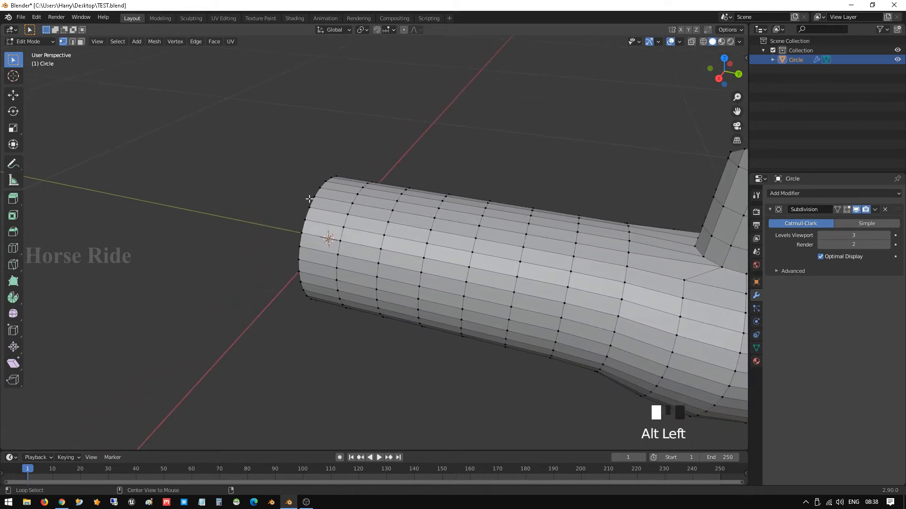
{"action": "key", "text": "e"}
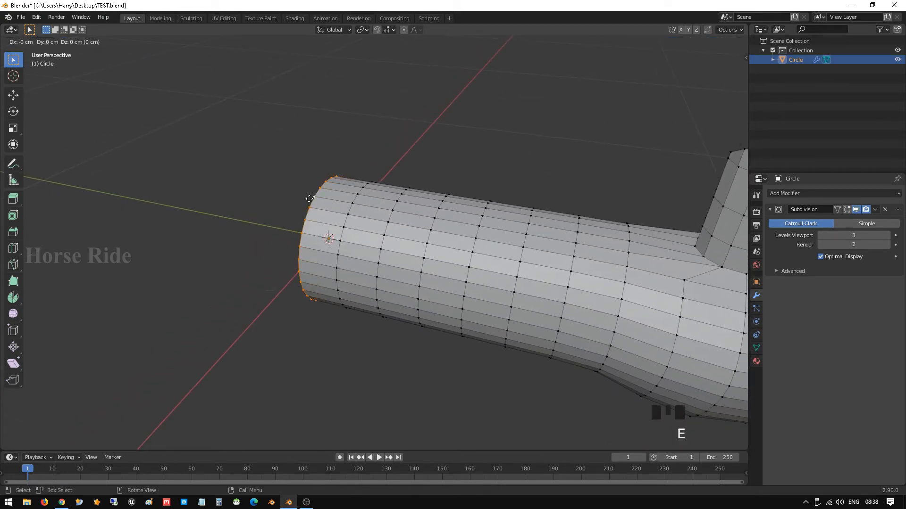
{"action": "key", "text": "s"}
{"action": "left_click", "coordinate": [302, 189]}
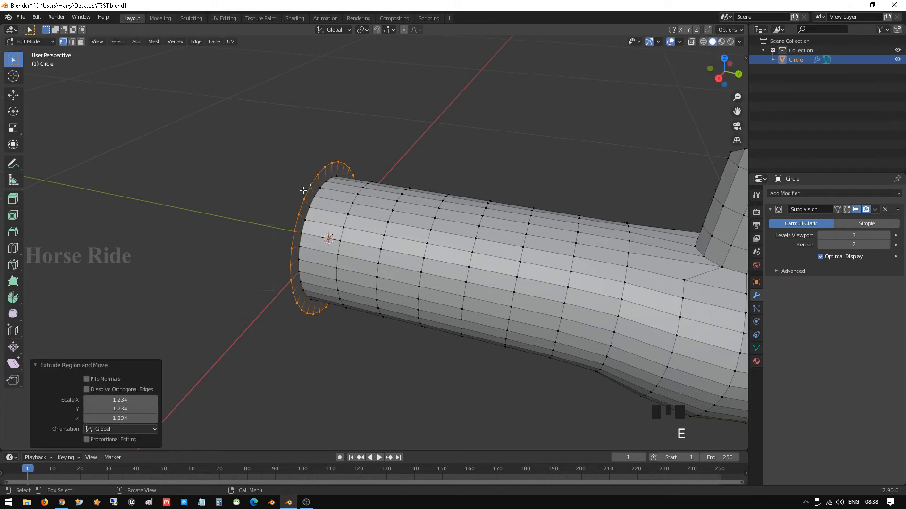
{"action": "key", "text": "e"}
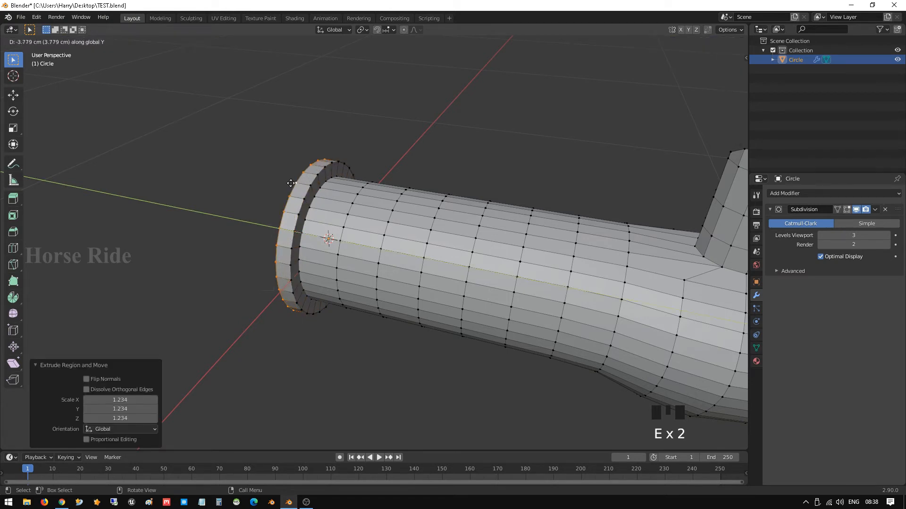
{"action": "left_click", "coordinate": [288, 181]}
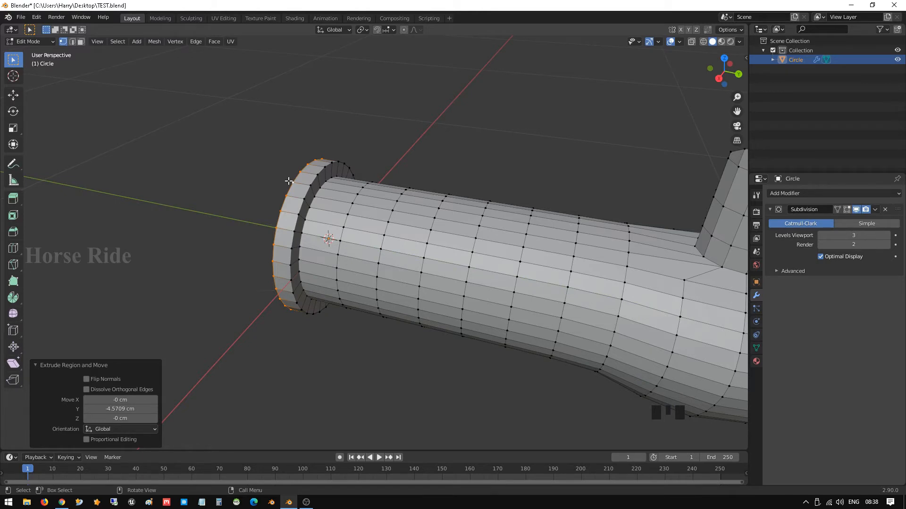
Step: Extrude the collar's outer loop into a wide flare at scale 1.778 and move it about 6.97 cm along negative Y
{"action": "key", "text": "e"}
{"action": "key", "text": "s"}
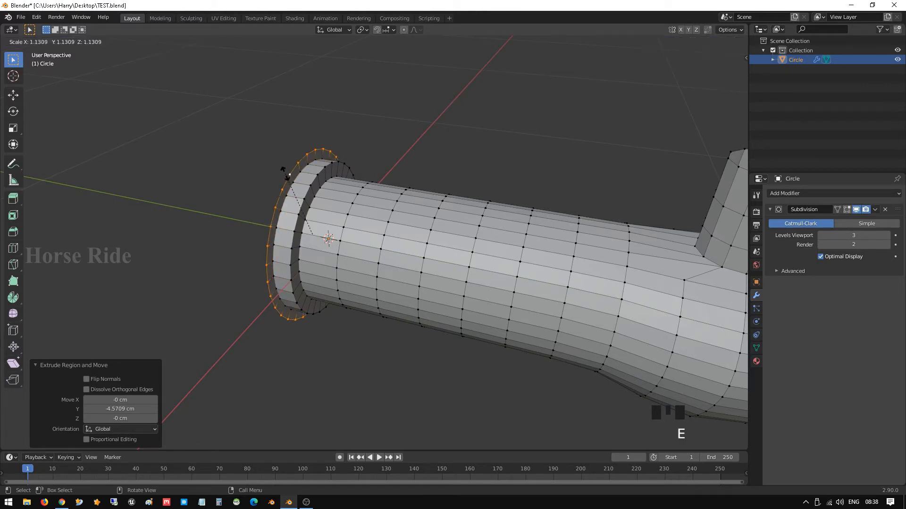
{"action": "left_click", "coordinate": [279, 134]}
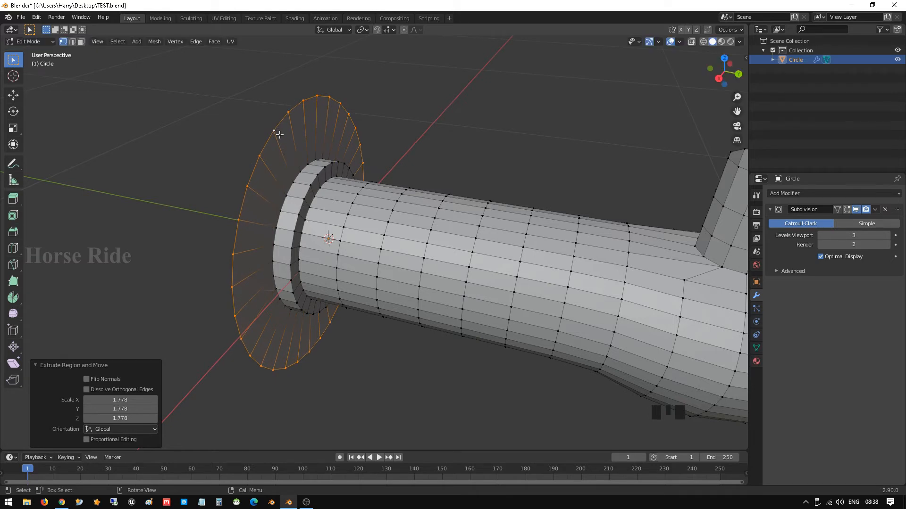
{"action": "key", "text": "g"}
{"action": "key", "text": "y"}
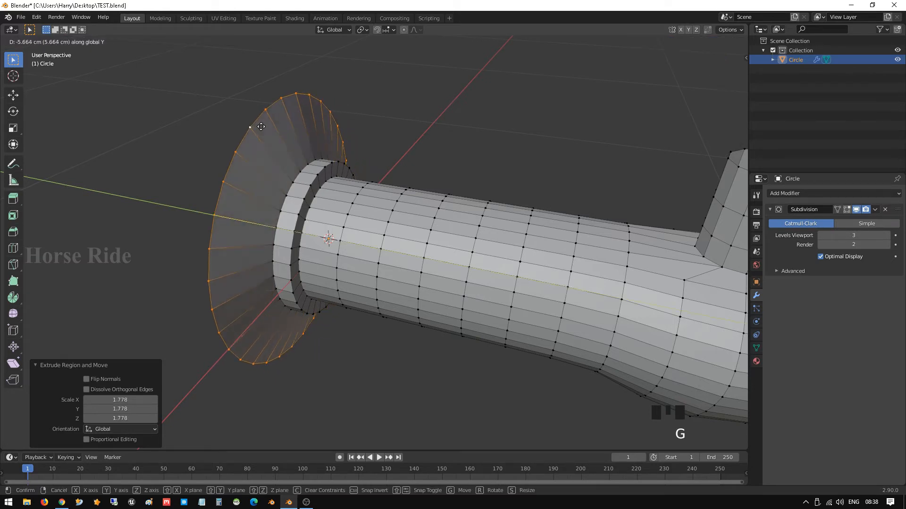
{"action": "left_click", "coordinate": [257, 125]}
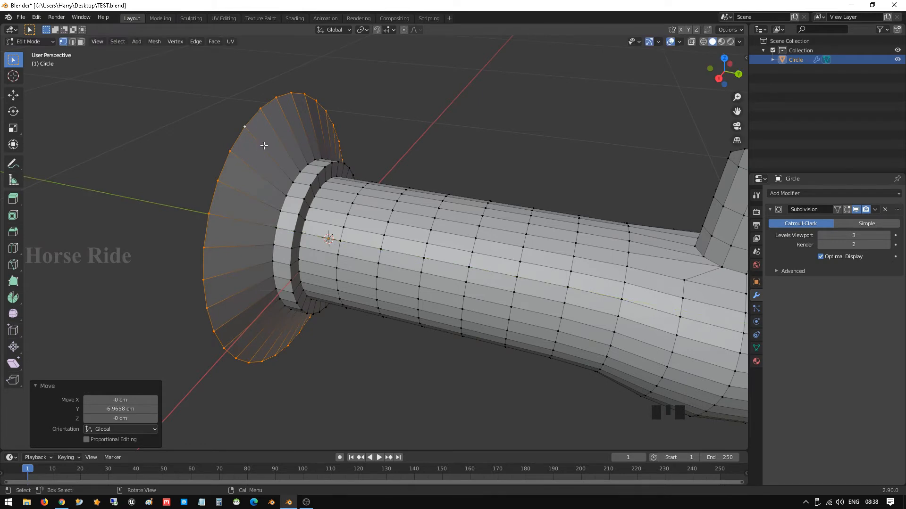
Step: Add two loop cuts on the flare, one near its outer edge (factor about -0.915) and one close to the collar
{"action": "key", "text": "ctrl+r"}
{"action": "left_click", "coordinate": [263, 162]}
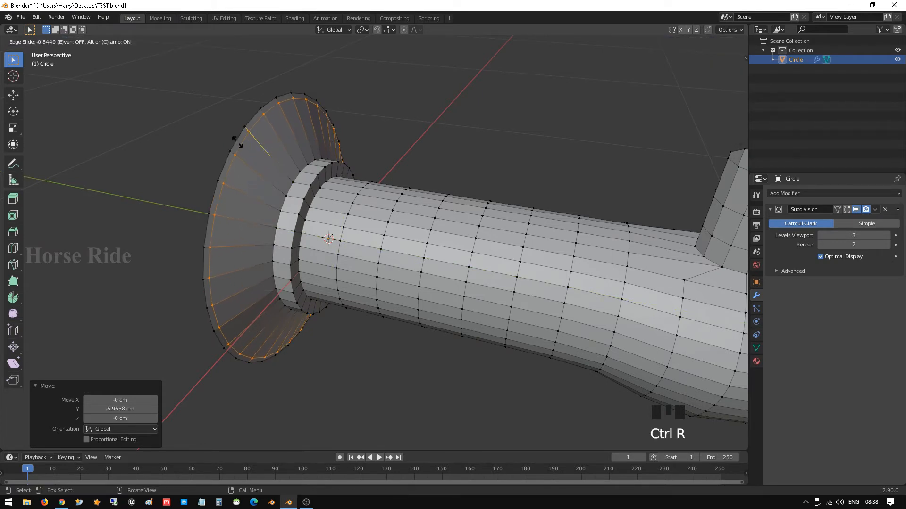
{"action": "left_click", "coordinate": [235, 137]}
{"action": "key", "text": "ctrl+r"}
{"action": "left_click", "coordinate": [262, 150]}
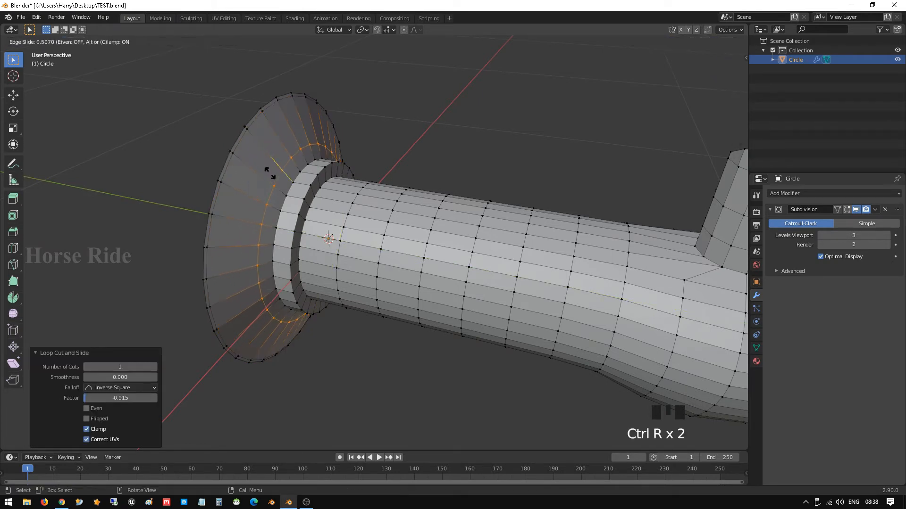
{"action": "left_click", "coordinate": [276, 183]}
Step: Check the smoothed flare in Object Mode and add one loop cut around the collar's outer band with a factor of about -0.5
{"action": "key", "text": "Tab"}
{"action": "middle_click_drag", "start_coordinate": [276, 182], "coordinate": [292, 169]}
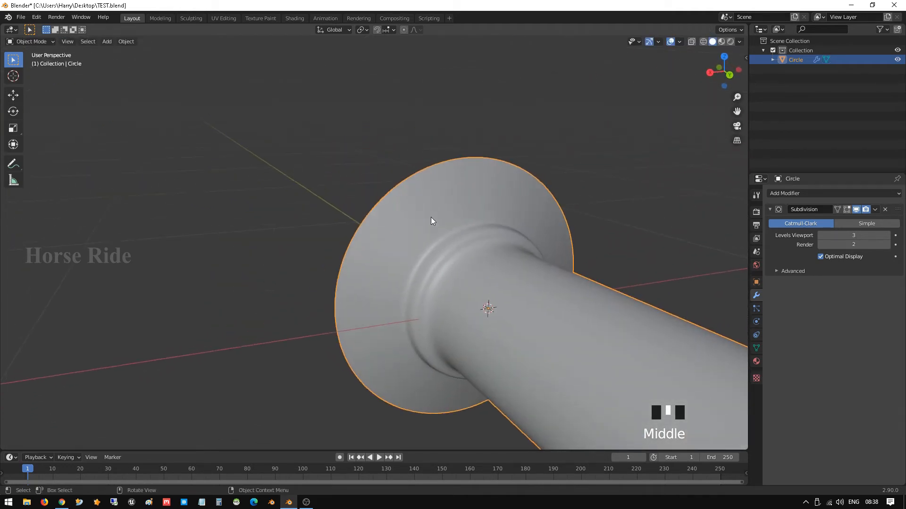
{"action": "middle_click_drag", "start_coordinate": [432, 217], "coordinate": [460, 228]}
{"action": "key", "text": "Tab"}
{"action": "key", "text": "ctrl+r"}
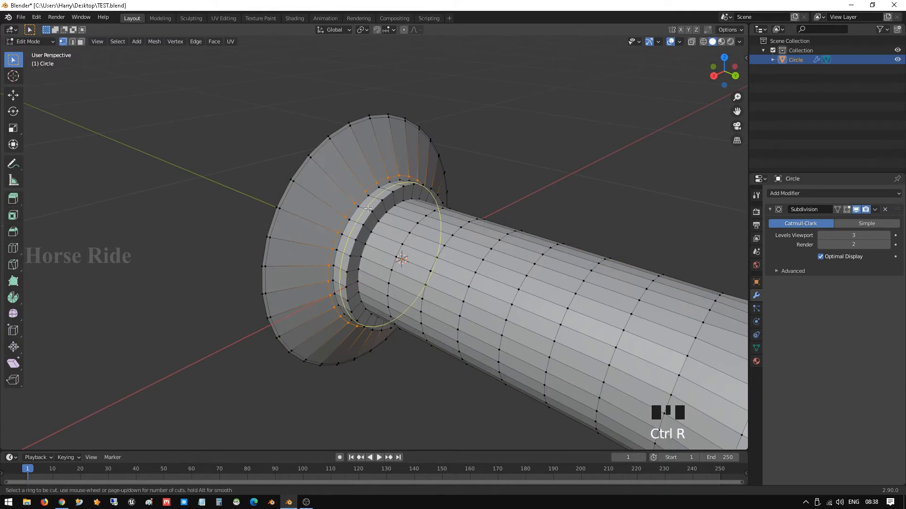
{"action": "left_click", "coordinate": [368, 209]}
{"action": "left_click", "coordinate": [365, 207]}
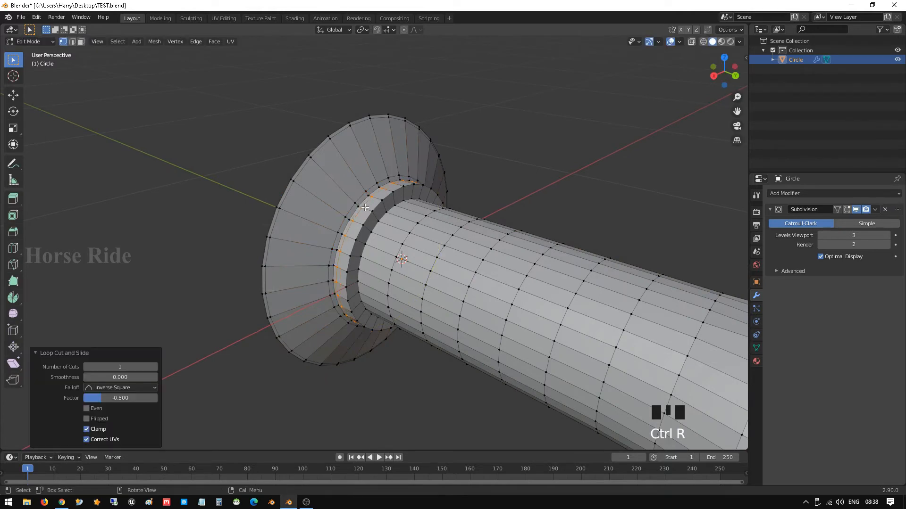
Step: Examine the smoothed collar, flare and whole pipe in Object Mode from several angles
{"action": "key", "text": "Tab"}
{"action": "middle_click_drag", "start_coordinate": [367, 207], "coordinate": [446, 211]}
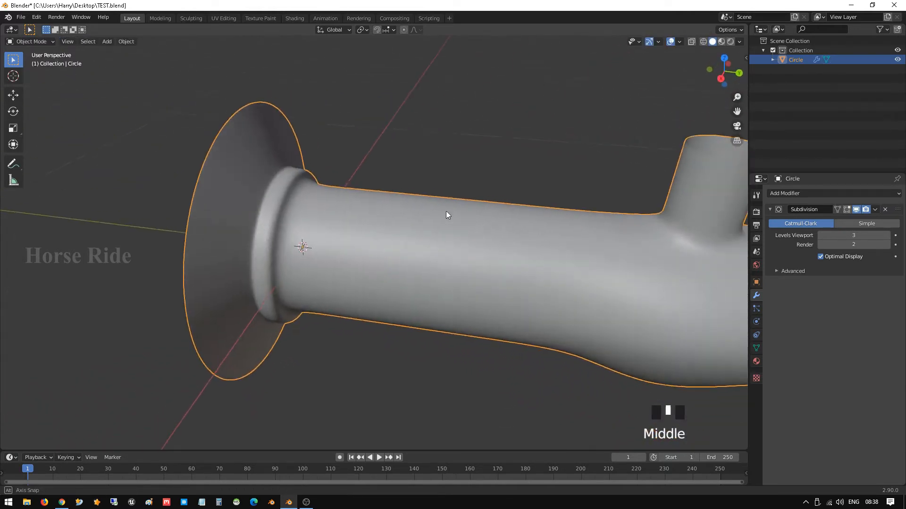
{"action": "scroll", "coordinate": [449, 205], "scroll_direction": "down", "scroll_amount": 6}
{"action": "middle_click_drag", "start_coordinate": [550, 243], "coordinate": [461, 219]}
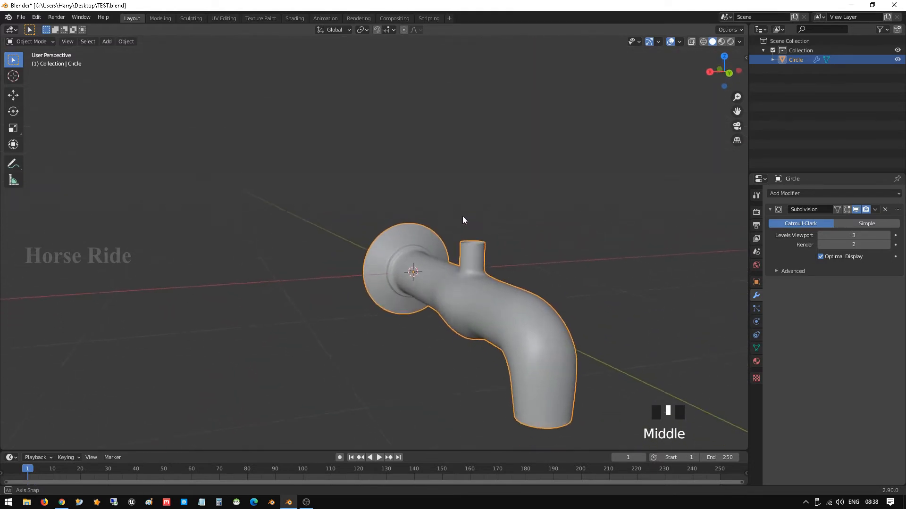
{"action": "middle_click_drag", "start_coordinate": [488, 285], "coordinate": [525, 189]}
{"action": "scroll", "coordinate": [436, 207], "scroll_direction": "up", "scroll_amount": 2}
{"action": "scroll", "coordinate": [530, 168], "scroll_direction": "down", "scroll_amount": 3}
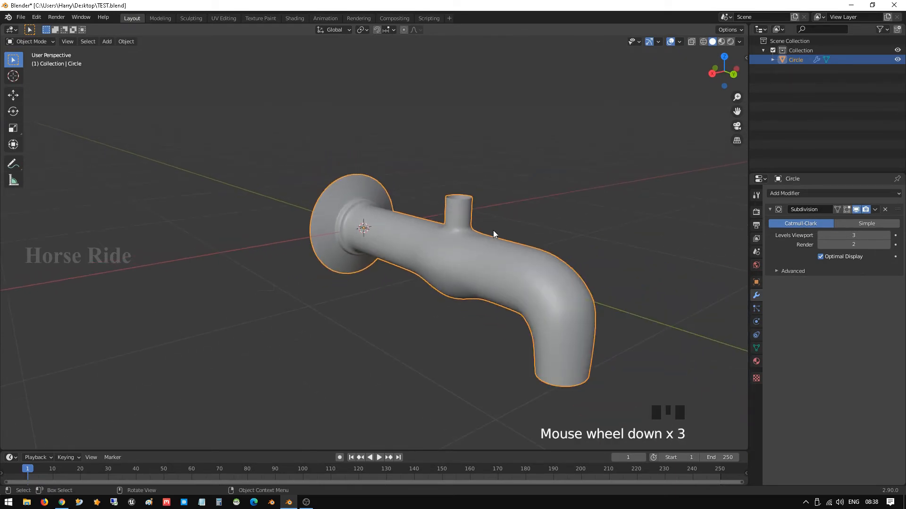
Step: Deselect the pipe and add a separate mesh circle with 16 vertices from the top view
{"action": "left_click", "coordinate": [505, 217]}
{"action": "key", "text": "KP_7"}
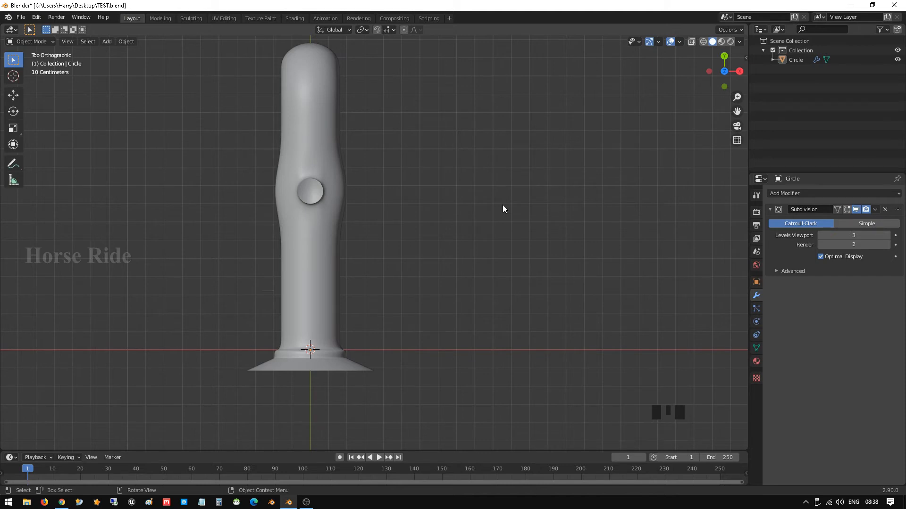
{"action": "key", "text": "shift+a"}
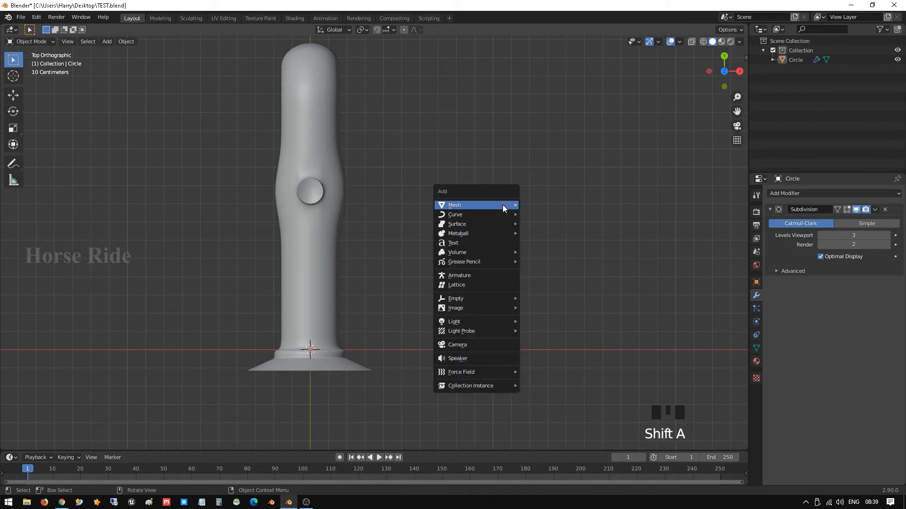
{"action": "mouse_move", "coordinate": [503, 208]}
{"action": "left_click", "coordinate": [549, 223]}
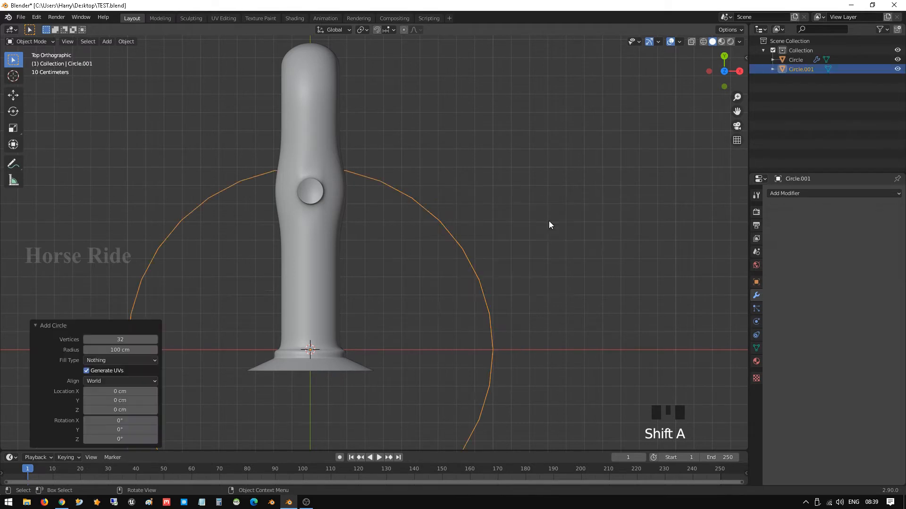
{"action": "left_click", "coordinate": [125, 340]}
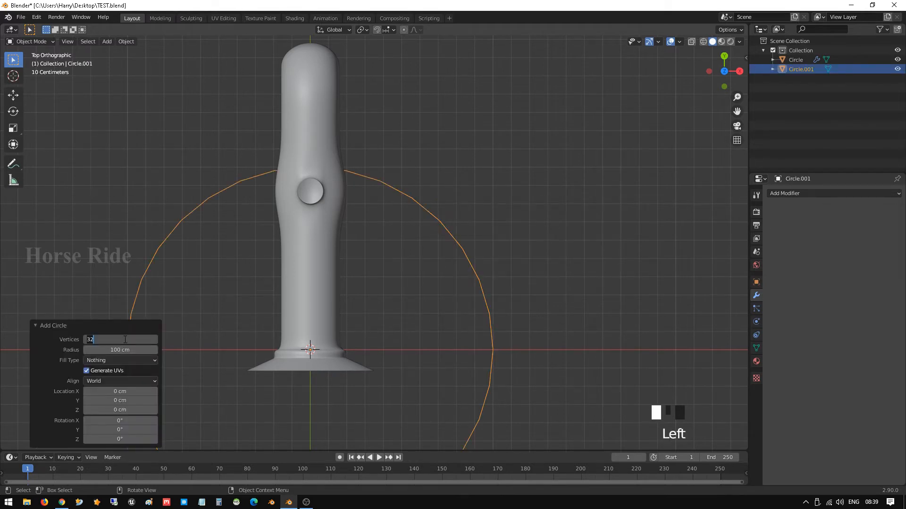
{"action": "type", "text": "16"}
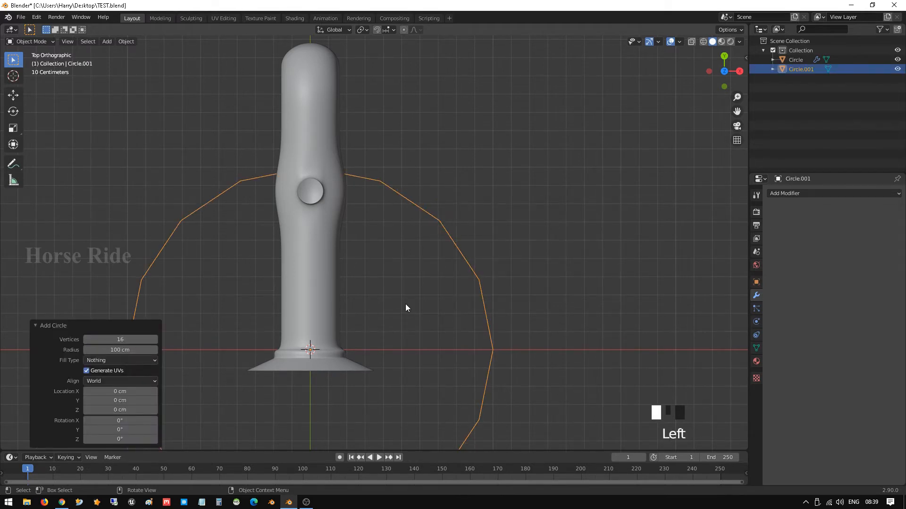
{"action": "left_click", "coordinate": [438, 333]}
{"action": "left_click", "coordinate": [483, 302]}
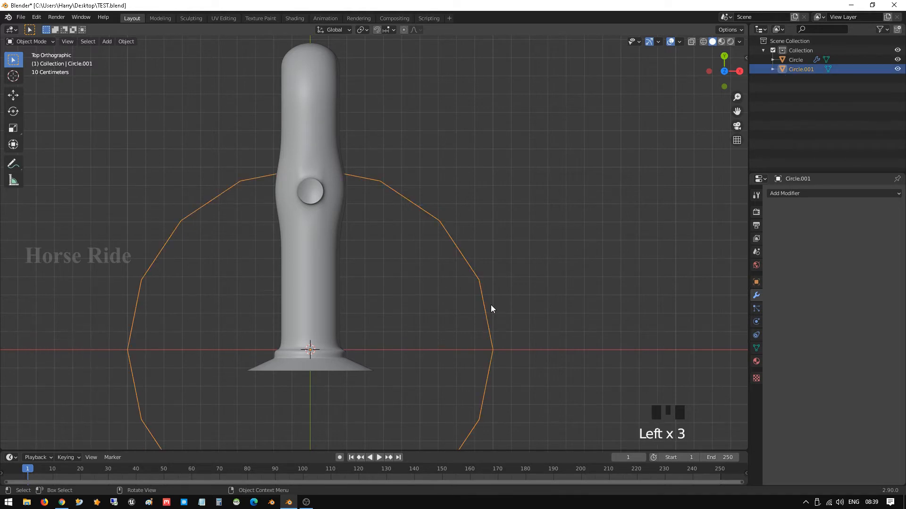
Step: Move the new circle about 86.5 cm along Y to centre it on the branch pipe and scale it to about 0.204
{"action": "key", "text": "g"}
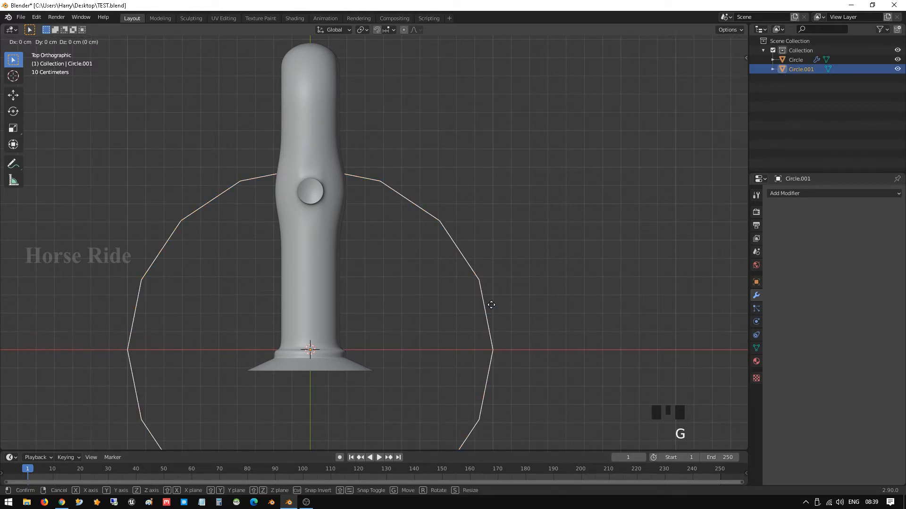
{"action": "key", "text": "y"}
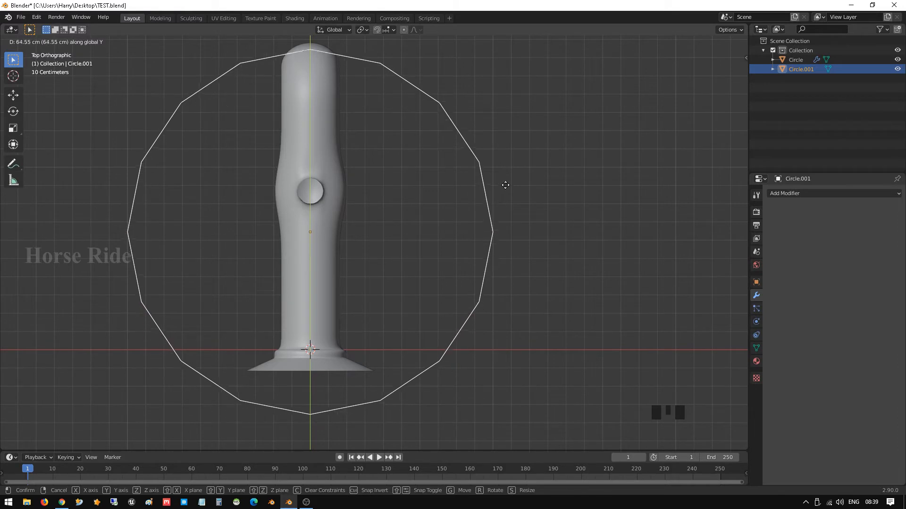
{"action": "left_click", "coordinate": [512, 147]}
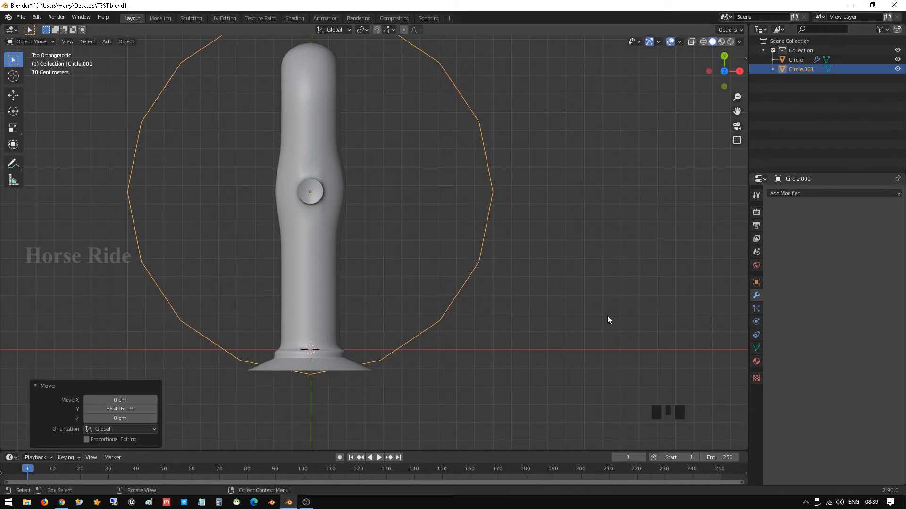
{"action": "key", "text": "s"}
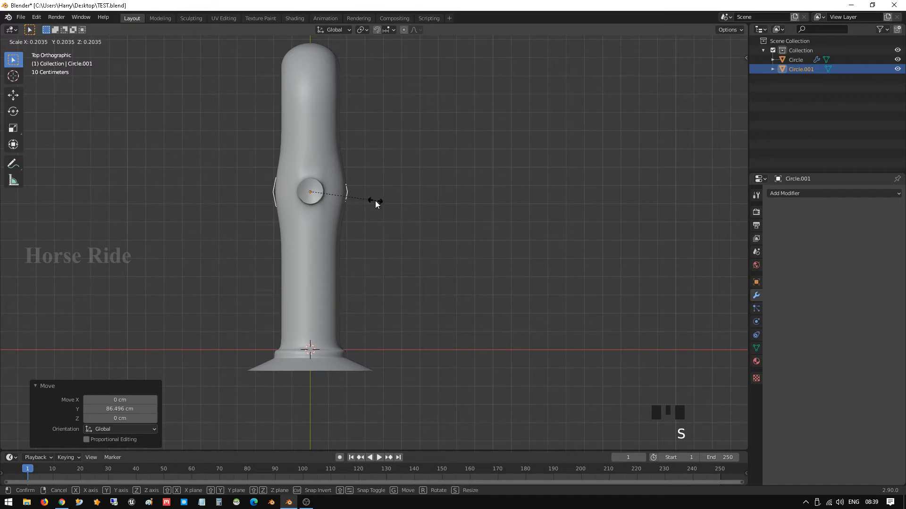
{"action": "left_click", "coordinate": [376, 204]}
Step: Raise the circle about 21.43 cm along Z in the right side view so it surrounds the branch pipe
{"action": "key", "text": "KP_3"}
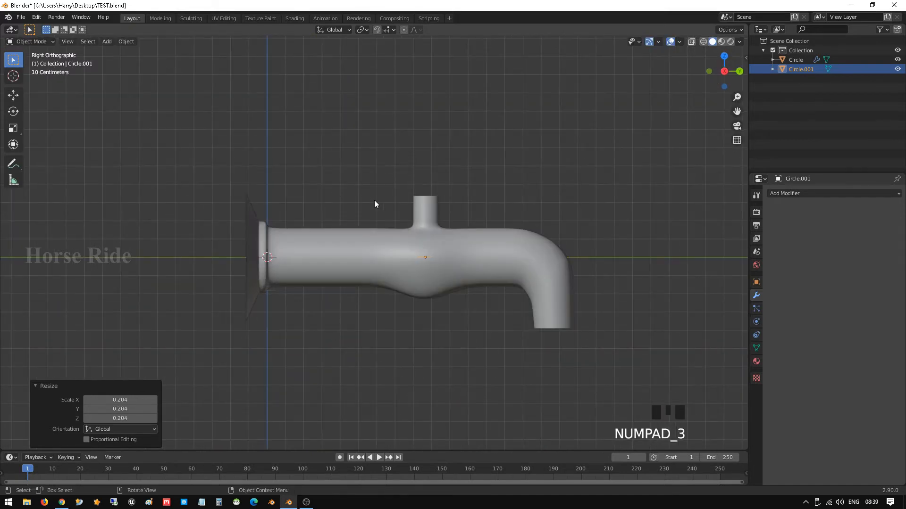
{"action": "key", "text": "g"}
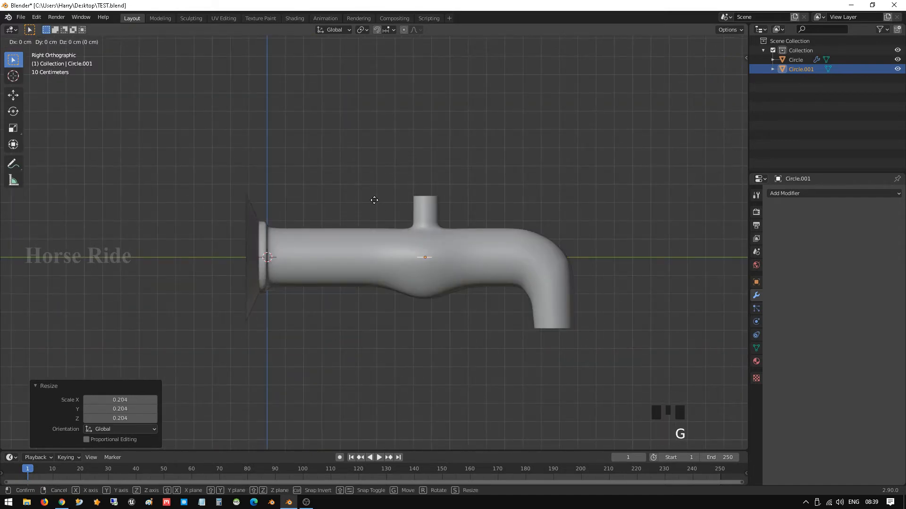
{"action": "key", "text": "z"}
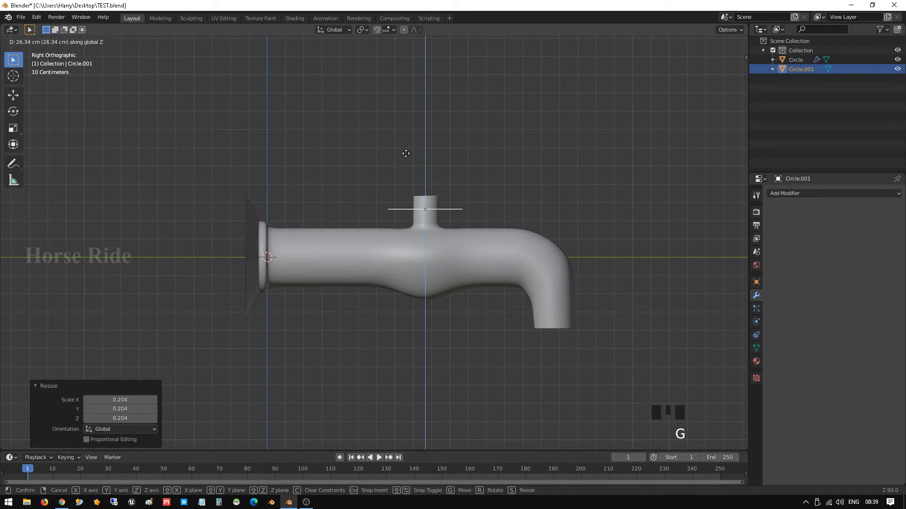
{"action": "left_click", "coordinate": [409, 161]}
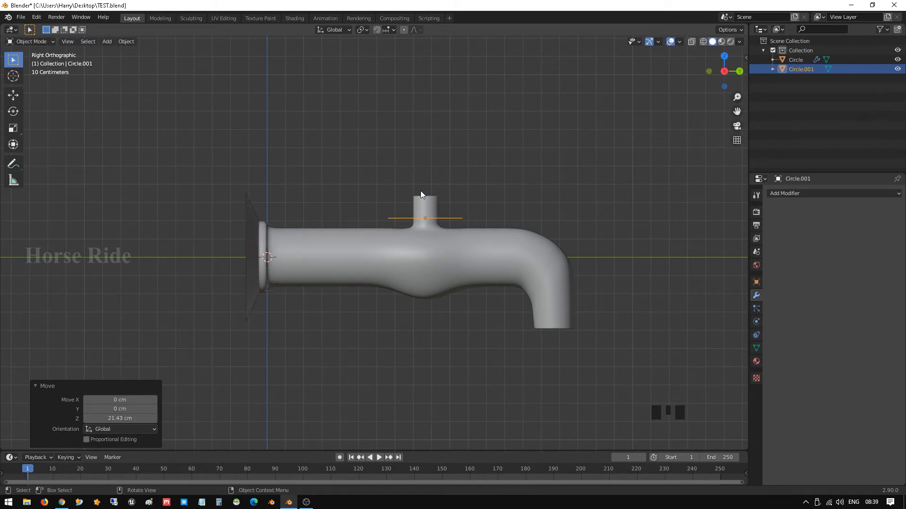
Step: Scale the circle down by a factor of about 0.538 so it fits more closely around the branch pipe
{"action": "scroll", "coordinate": [472, 262], "scroll_direction": "up", "scroll_amount": 5}
{"action": "middle_click_drag", "start_coordinate": [577, 185], "coordinate": [463, 198], "text": "shift"}
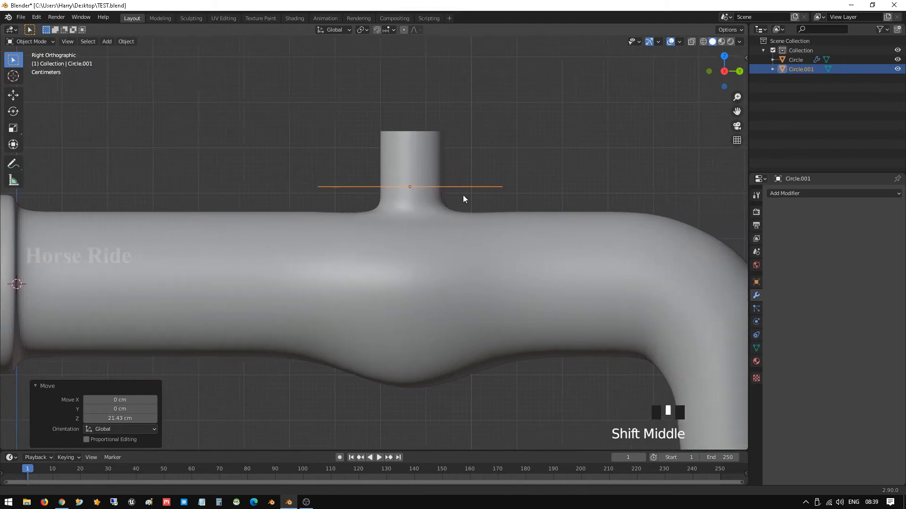
{"action": "key", "text": "s"}
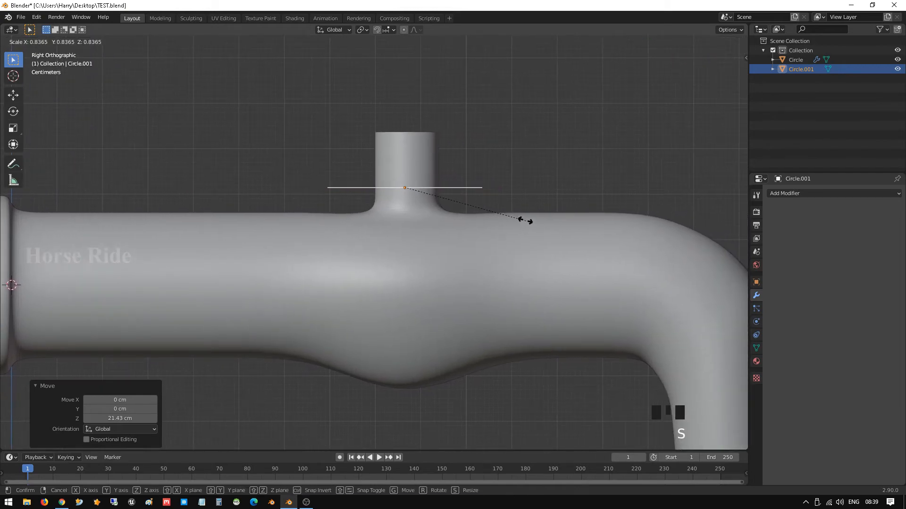
{"action": "left_click", "coordinate": [484, 199]}
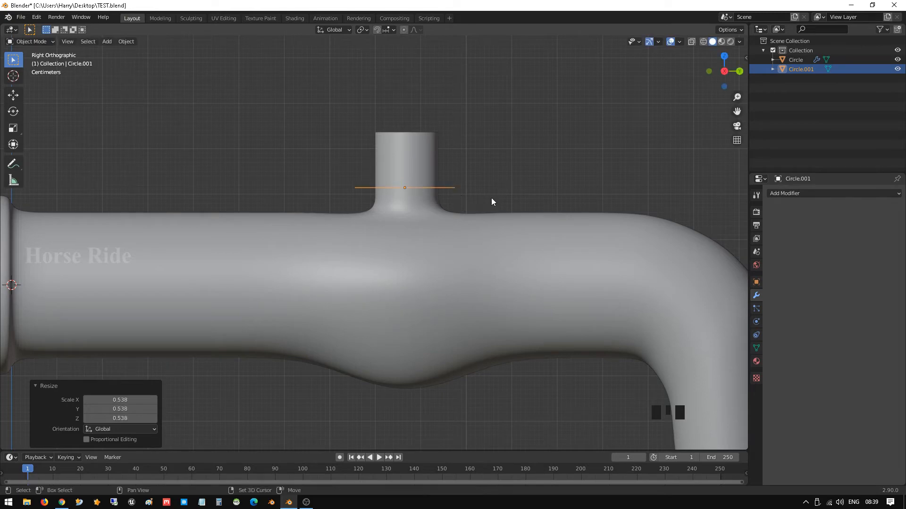
Step: Extrude the whole circle about 30.13 cm up along Z and scale the new upper ring to about 2.073
{"action": "middle_click_drag", "start_coordinate": [491, 198], "coordinate": [429, 194], "text": "shift"}
{"action": "key", "text": "Tab"}
{"action": "scroll", "coordinate": [430, 194], "scroll_direction": "down", "scroll_amount": 1}
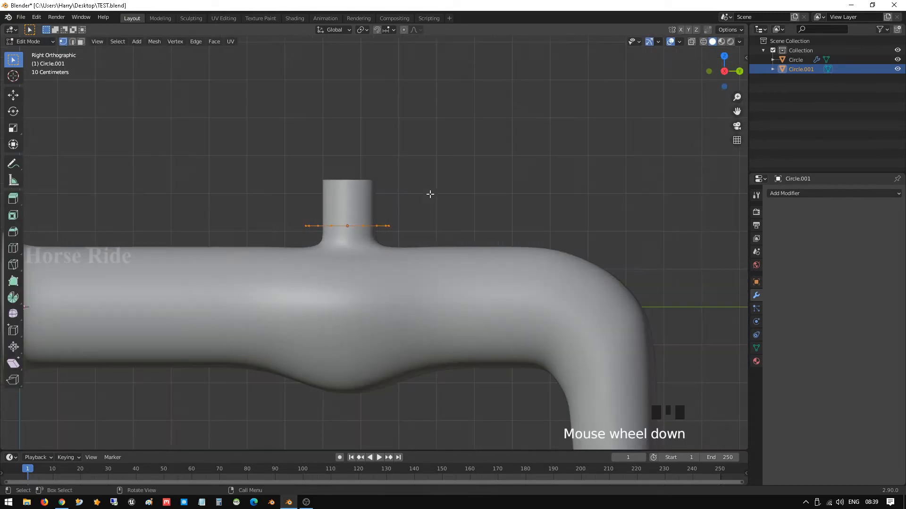
{"action": "key", "text": "a"}
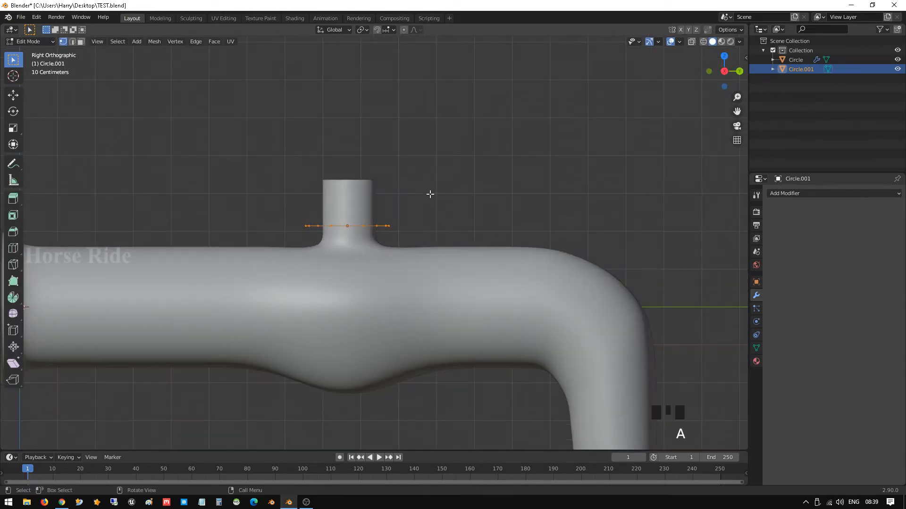
{"action": "key", "text": "e"}
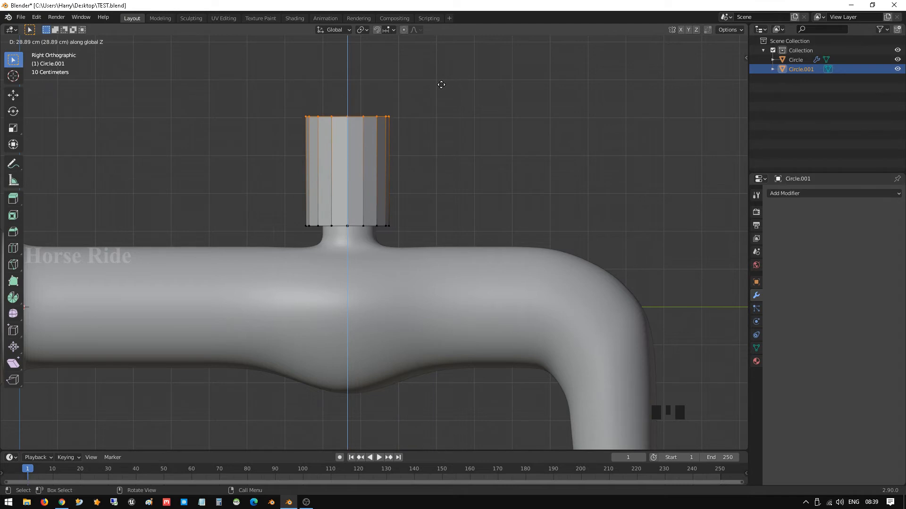
{"action": "left_click", "coordinate": [442, 86]}
{"action": "scroll", "coordinate": [442, 87], "scroll_direction": "down", "scroll_amount": 2}
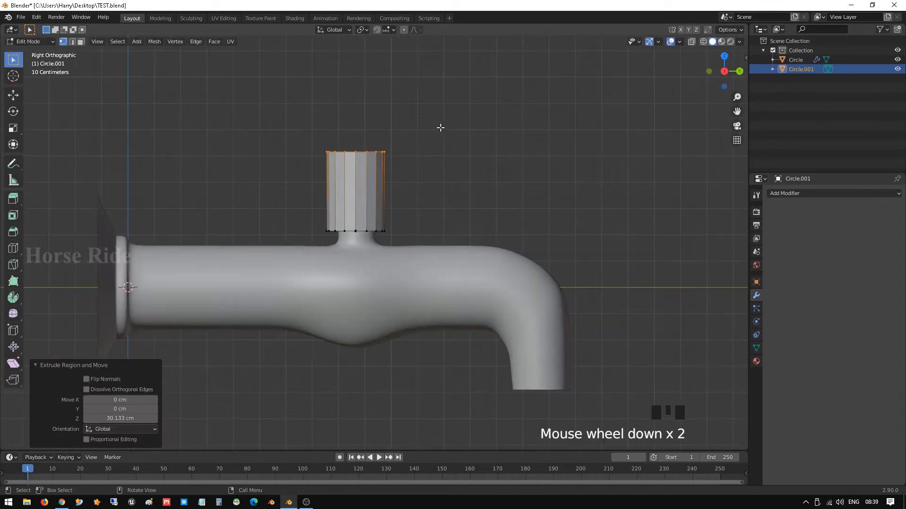
{"action": "key", "text": "s"}
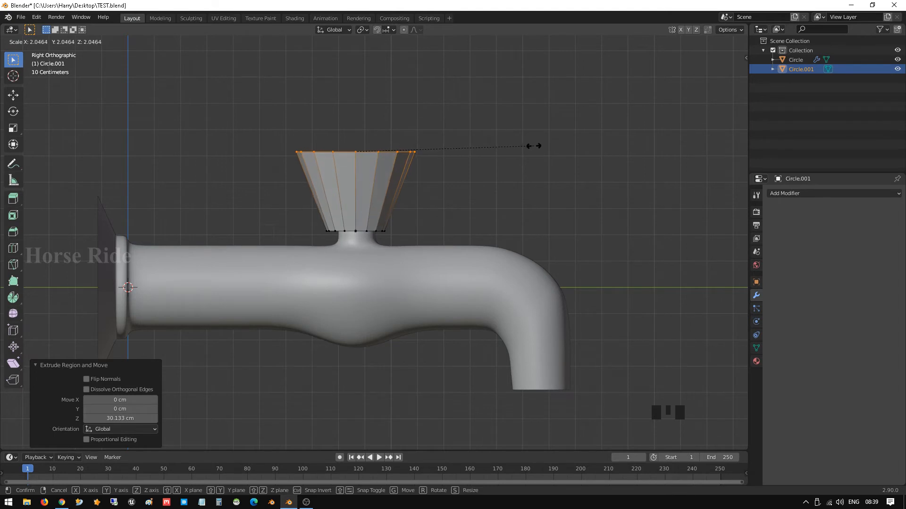
{"action": "left_click", "coordinate": [537, 147]}
Step: Extrude the upper ring about 13.09 cm further up along Z and scale the new rim to about 0.79
{"action": "key", "text": "e"}
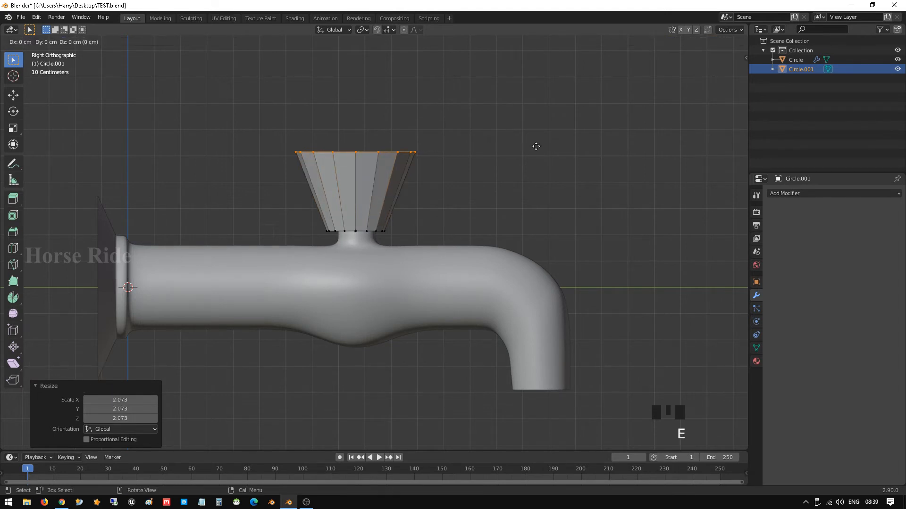
{"action": "left_click", "coordinate": [532, 119]}
{"action": "key", "text": "s"}
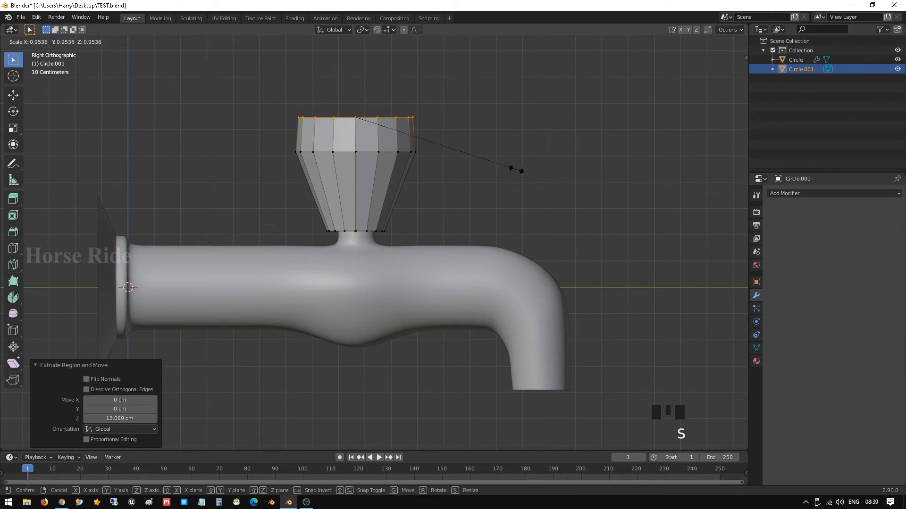
{"action": "left_click", "coordinate": [490, 156]}
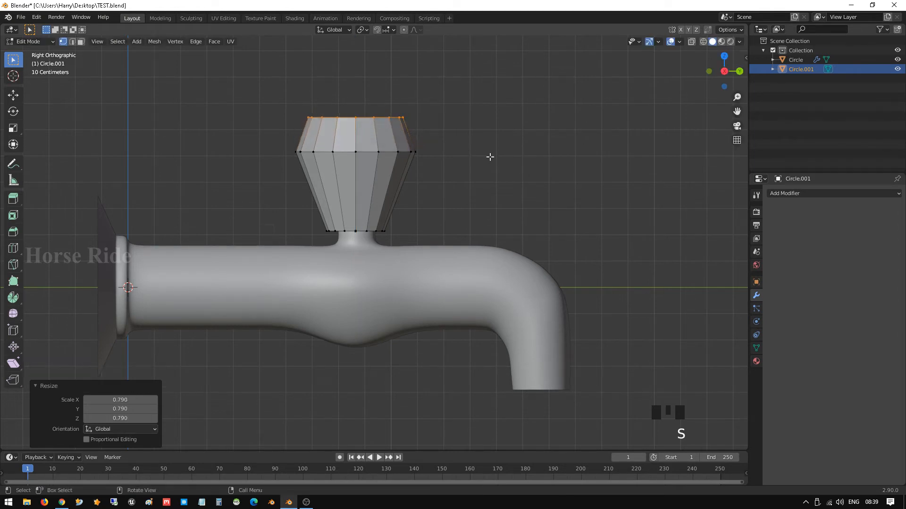
Step: Lower the top rim about 1.23 cm along Z
{"action": "scroll", "coordinate": [394, 87], "scroll_direction": "up", "scroll_amount": 2}
{"action": "middle_click_drag", "start_coordinate": [394, 86], "coordinate": [408, 172]}
{"action": "scroll", "coordinate": [407, 173], "scroll_direction": "up", "scroll_amount": 2}
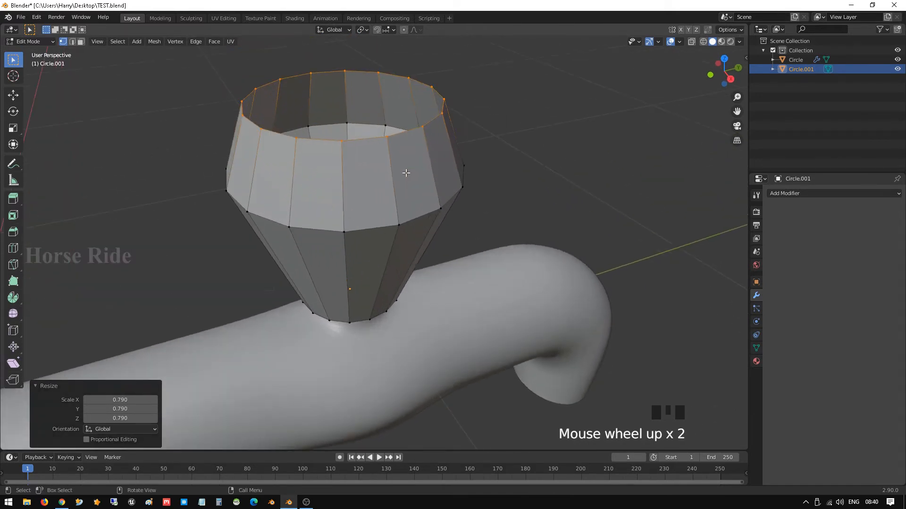
{"action": "key", "text": "g"}
{"action": "left_click", "coordinate": [435, 114]}
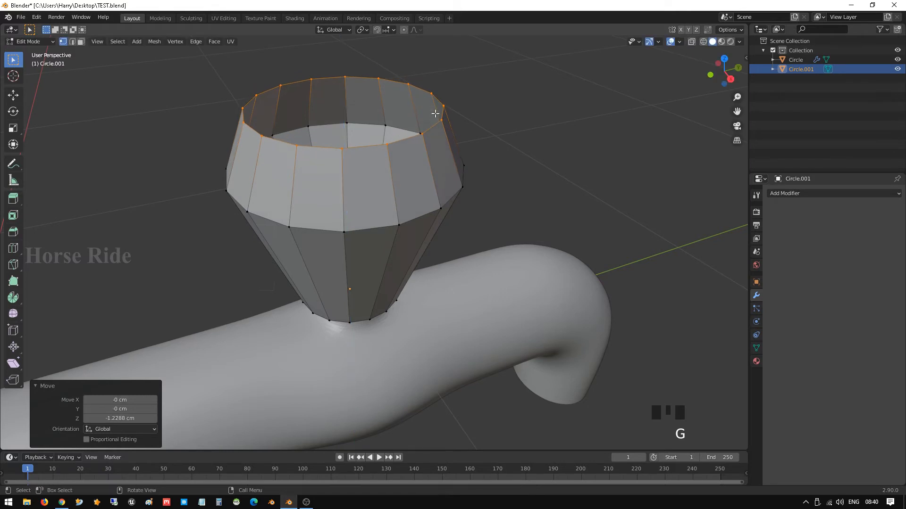
Step: Extrude the top rim inward at a scale of about 0.933 and lower the new inner ring slightly along Z
{"action": "key", "text": "e"}
{"action": "key", "text": "s"}
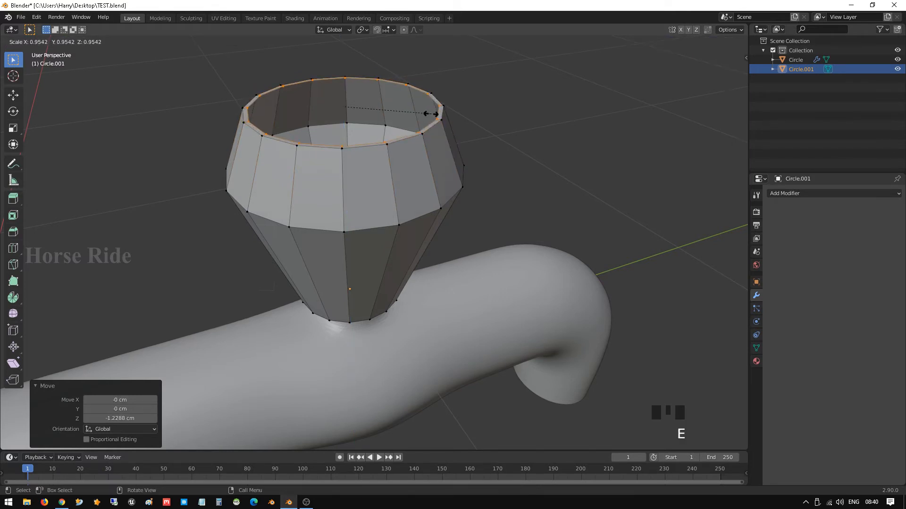
{"action": "left_click", "coordinate": [429, 114]}
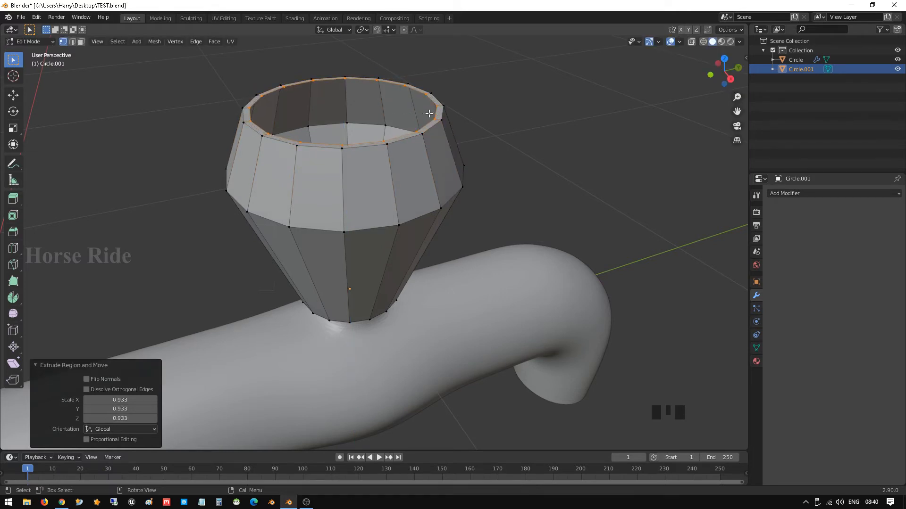
{"action": "key", "text": "g"}
{"action": "key", "text": "z"}
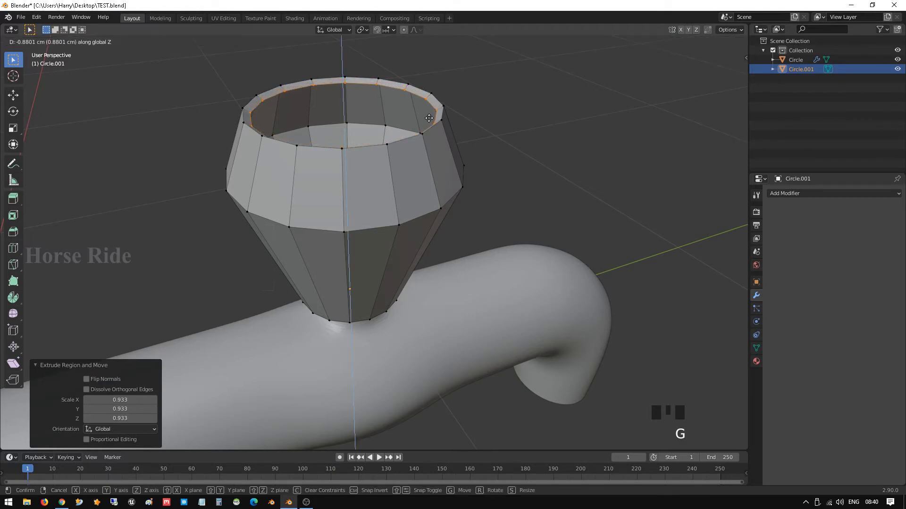
{"action": "left_click", "coordinate": [431, 118]}
Step: Select every second vertex all the way around the widest ring of the cup-shaped handle
{"action": "middle_click_drag", "start_coordinate": [431, 118], "coordinate": [427, 147]}
{"action": "left_click", "coordinate": [423, 206]}
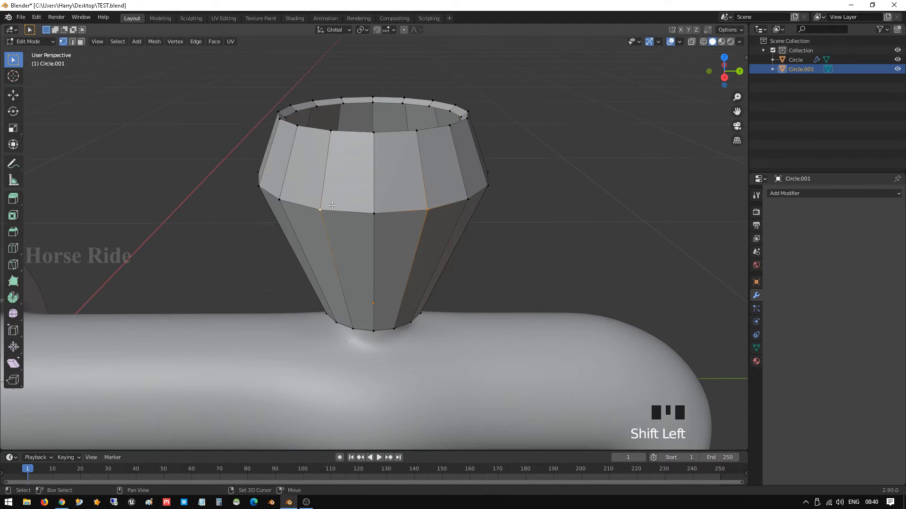
{"action": "middle_click_drag", "start_coordinate": [323, 186], "coordinate": [376, 201]}
{"action": "left_click", "coordinate": [277, 243], "text": "shift"}
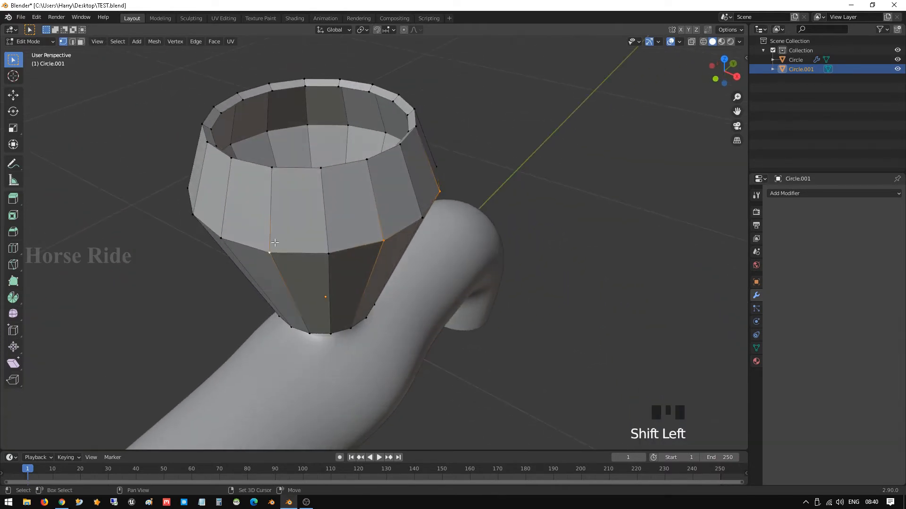
{"action": "middle_click_drag", "start_coordinate": [278, 244], "coordinate": [434, 256]}
{"action": "left_click", "coordinate": [344, 269], "text": "shift"}
{"action": "left_click", "coordinate": [493, 251], "text": "shift"}
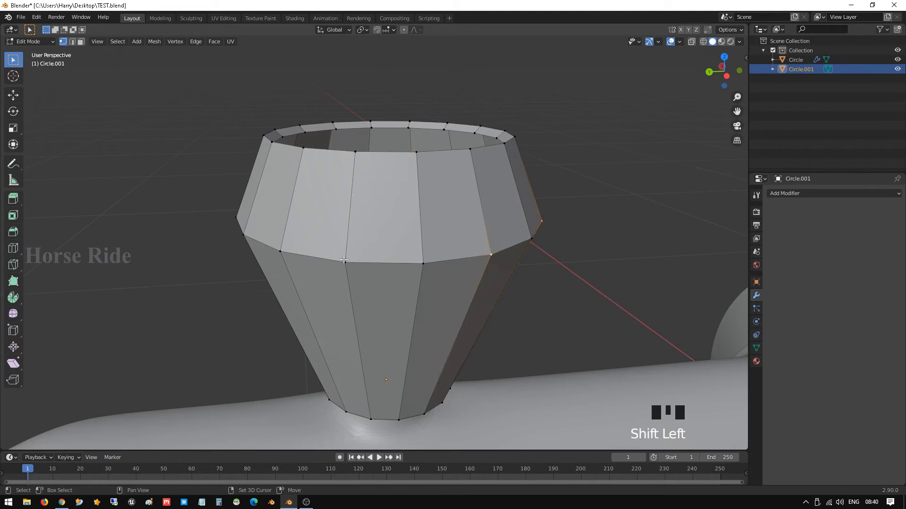
{"action": "left_click", "coordinate": [349, 266], "text": "shift"}
{"action": "middle_click_drag", "start_coordinate": [349, 266], "coordinate": [415, 271]}
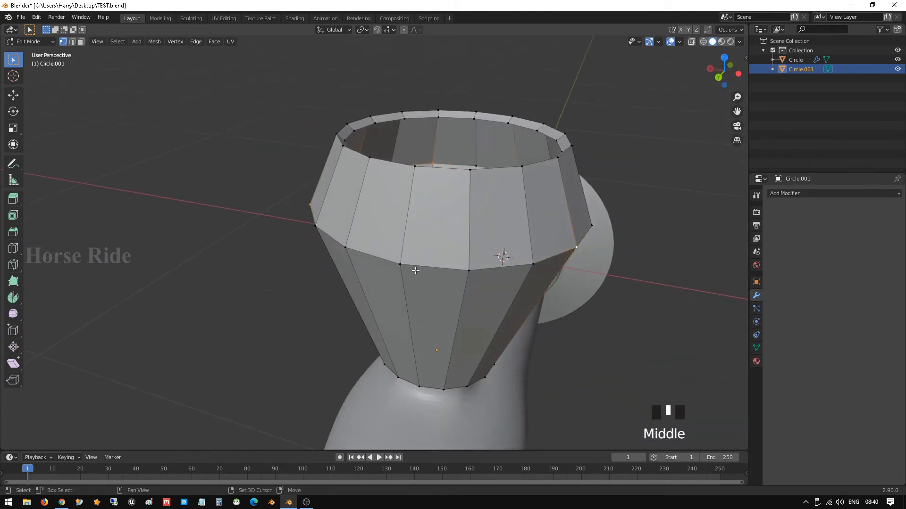
{"action": "left_click", "coordinate": [476, 268], "text": "shift"}
{"action": "middle_click_drag", "start_coordinate": [477, 268], "coordinate": [489, 246]}
{"action": "left_click", "coordinate": [470, 245], "text": "shift"}
Step: Apply the handle object's scale
{"action": "key", "text": "Tab"}
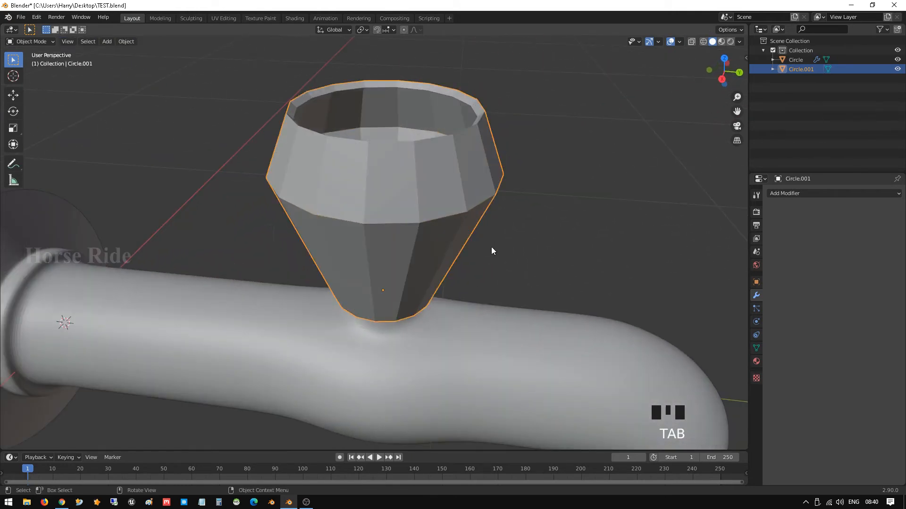
{"action": "key", "text": "ctrl+a"}
{"action": "left_click", "coordinate": [491, 247]}
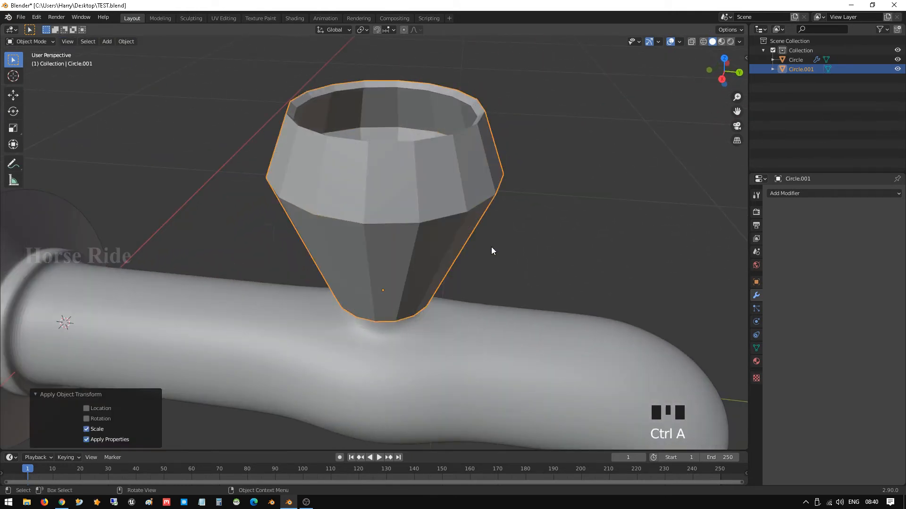
Step: Scale the selected alternate vertices of the widest ring inward to form grooves around the handle
{"action": "key", "text": "Tab"}
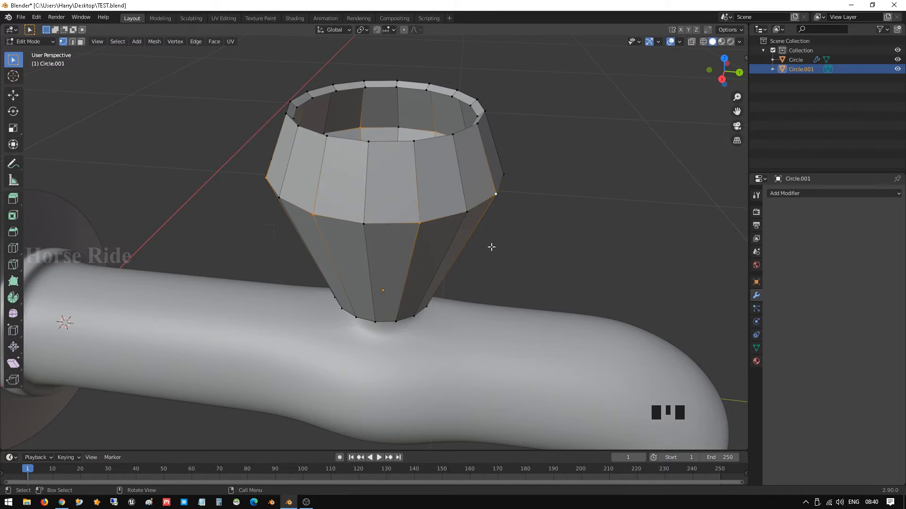
{"action": "key", "text": "s"}
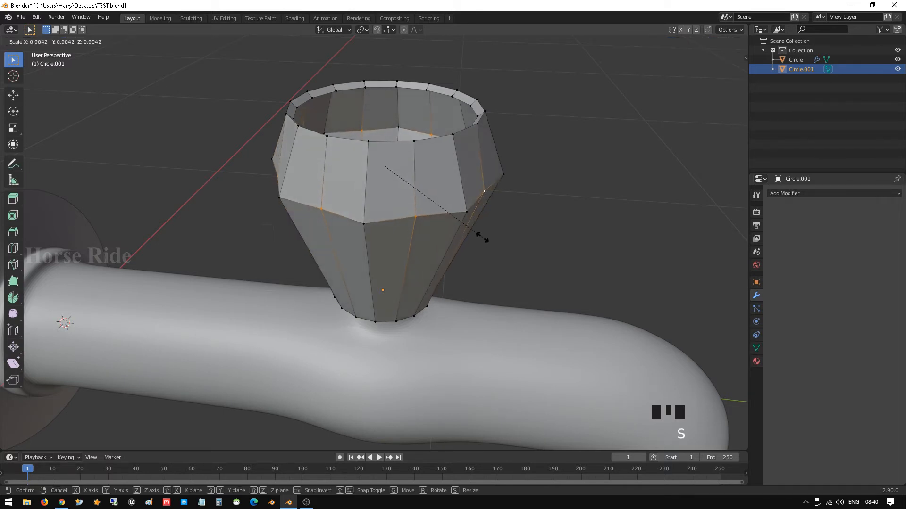
{"action": "left_click", "coordinate": [461, 215]}
Step: Add a level 3 Subdivision modifier to the handle and turn off its display in Edit Mode
{"action": "key", "text": "Tab"}
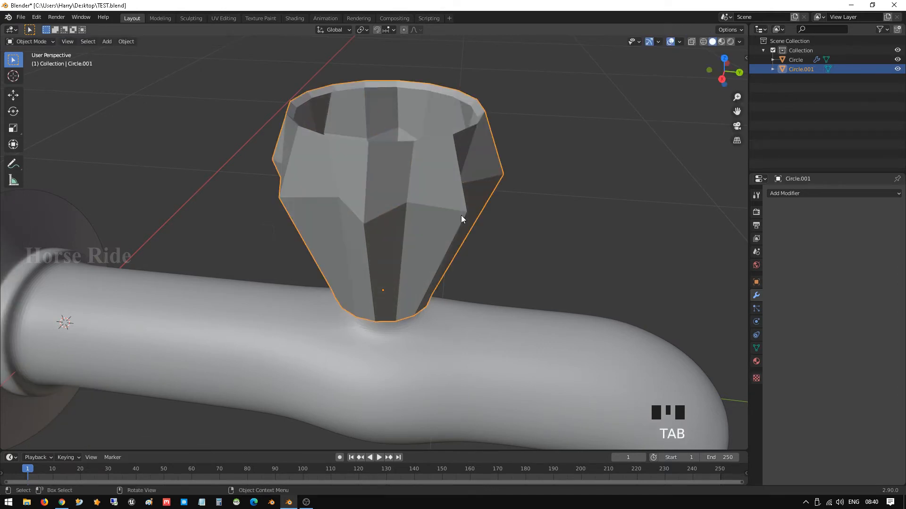
{"action": "key", "text": "ctrl+3"}
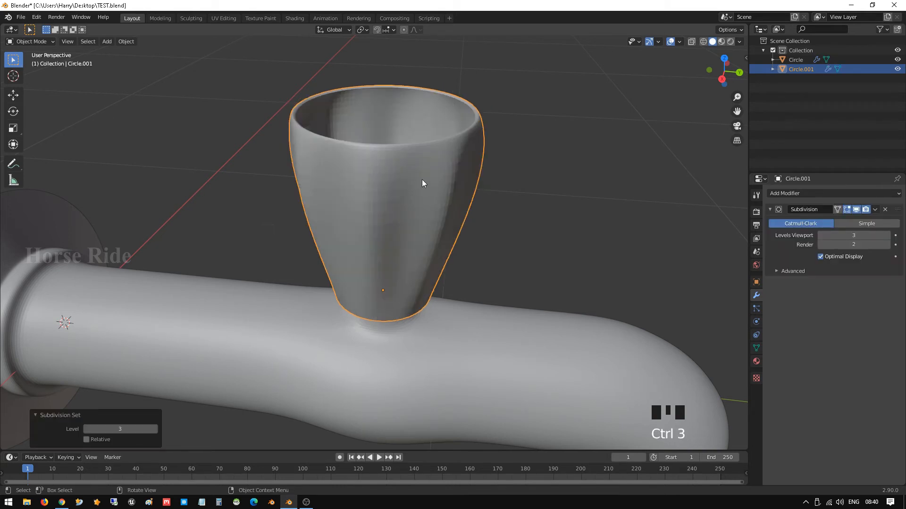
{"action": "middle_click_drag", "start_coordinate": [421, 179], "coordinate": [396, 193]}
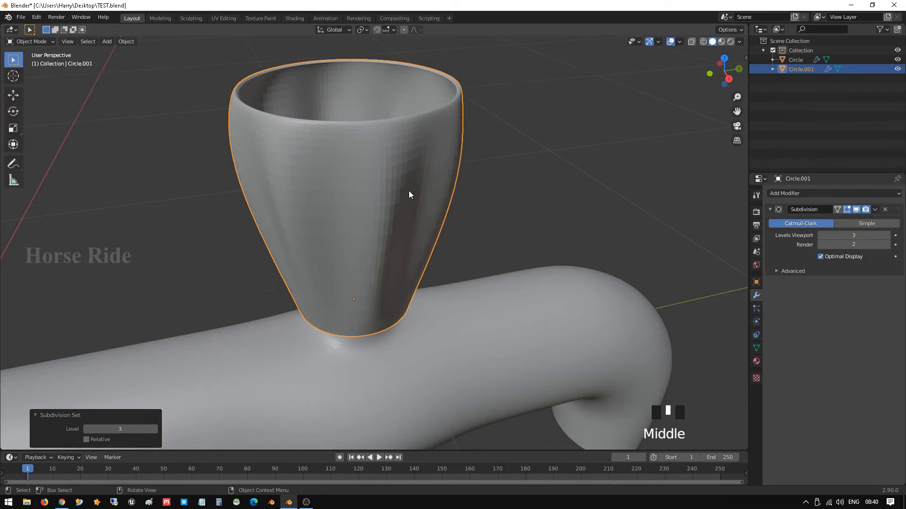
{"action": "middle_click_drag", "start_coordinate": [410, 181], "coordinate": [382, 184]}
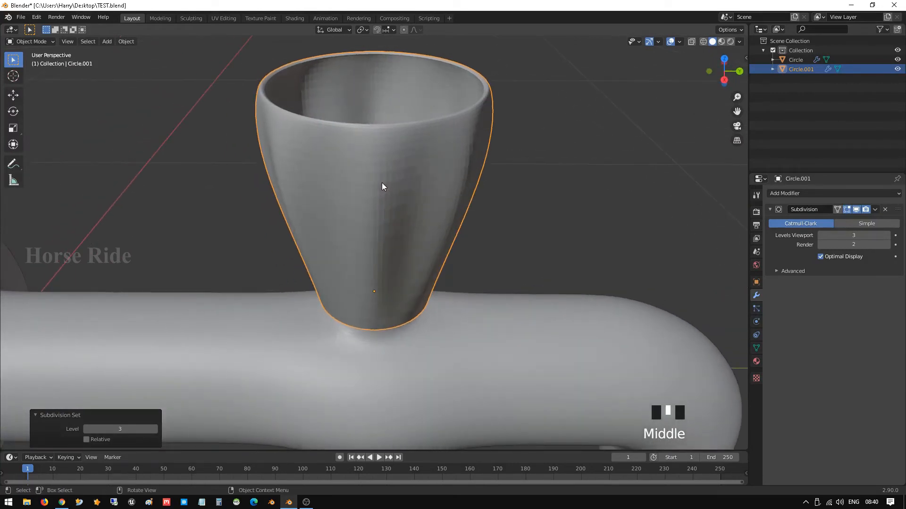
{"action": "key", "text": "Tab"}
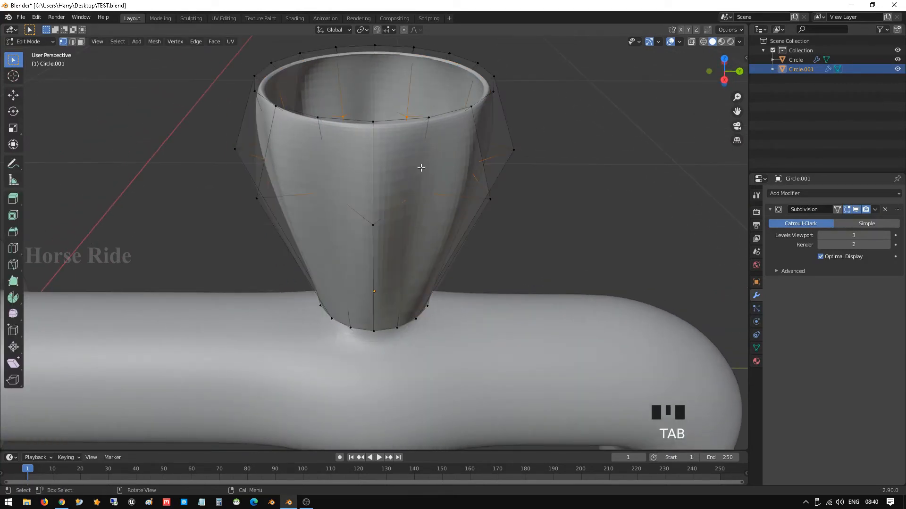
{"action": "left_click", "coordinate": [847, 210]}
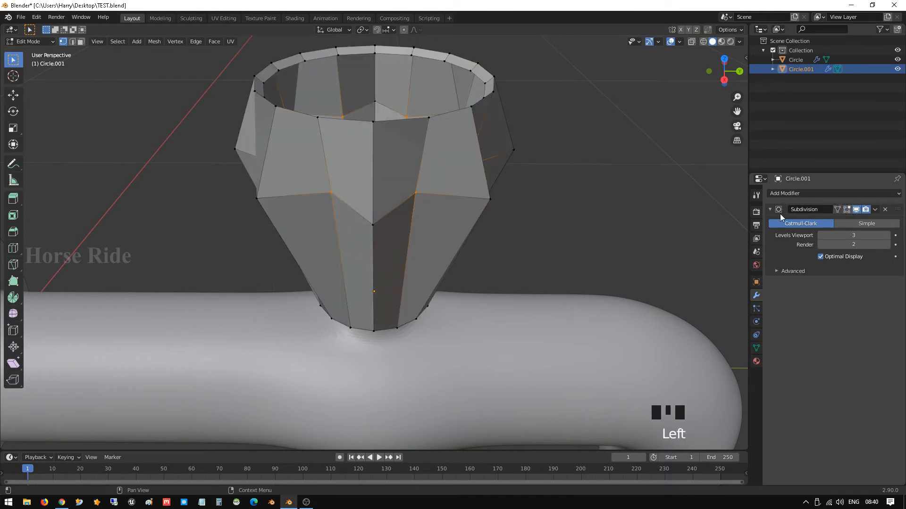
Step: Add a vertical loop cut to the handle, slid close to an outer ridge edge at a factor of about 0.963
{"action": "middle_click_drag", "start_coordinate": [387, 178], "coordinate": [461, 171]}
{"action": "left_click", "coordinate": [459, 182]}
{"action": "key", "text": "ctrl+r"}
{"action": "left_click", "coordinate": [461, 171]}
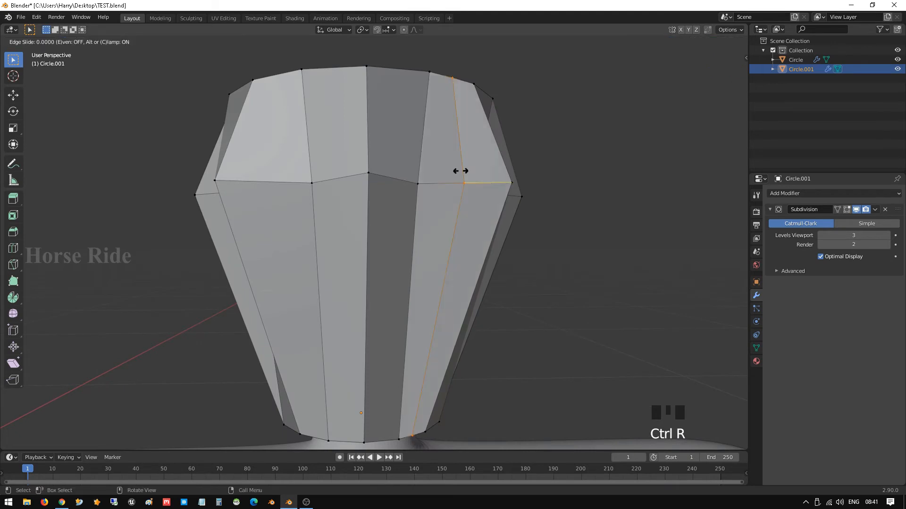
{"action": "left_click", "coordinate": [506, 186]}
Step: Add two more vertical loop cuts close to outer ridge edges, with slide factors of about -0.906 and 0.919
{"action": "middle_click_drag", "start_coordinate": [507, 186], "coordinate": [414, 188]}
{"action": "key", "text": "ctrl+r"}
{"action": "left_click", "coordinate": [398, 177]}
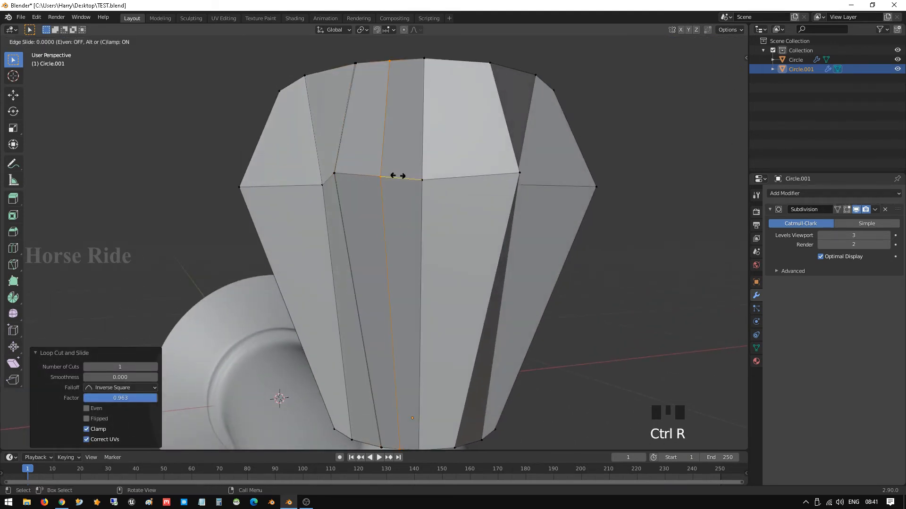
{"action": "left_click", "coordinate": [357, 177]}
{"action": "key", "text": "ctrl+r"}
{"action": "left_click", "coordinate": [465, 178]}
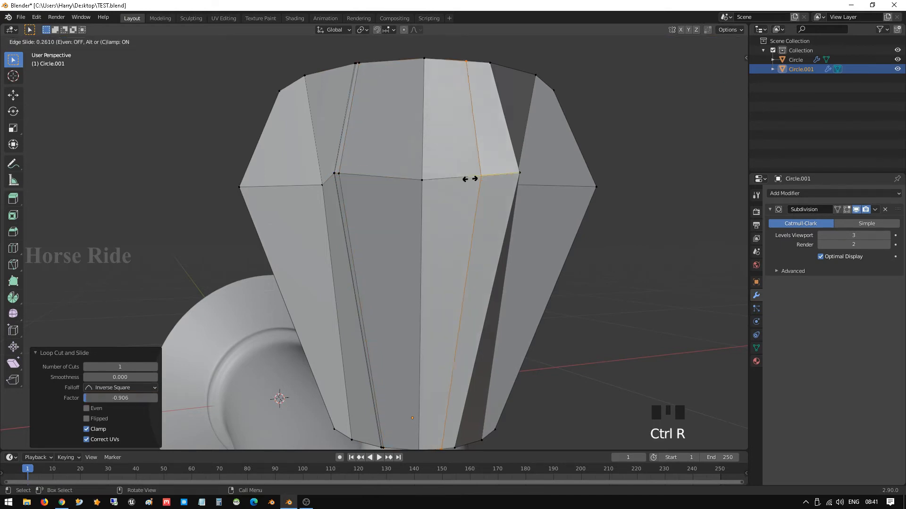
{"action": "left_click", "coordinate": [494, 183]}
{"action": "middle_click_drag", "start_coordinate": [494, 183], "coordinate": [460, 205]}
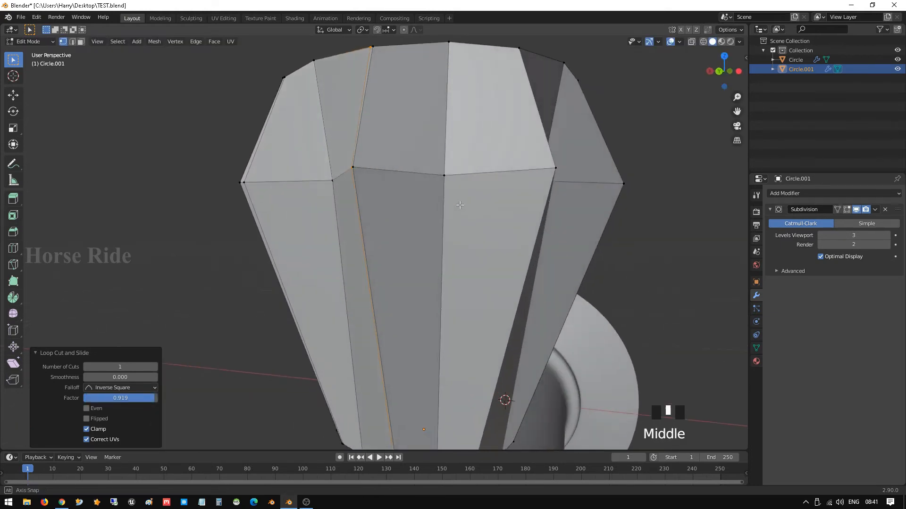
Step: Add vertical loop cuts beside the two facing outward ridges of the cup, with slide factors -0.928 and 0.932
{"action": "key", "text": "ctrl+r"}
{"action": "left_click", "coordinate": [415, 180]}
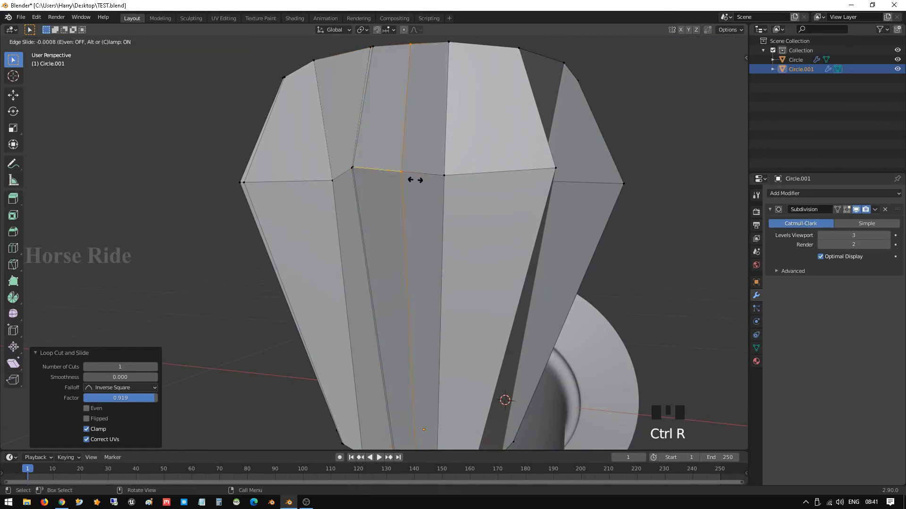
{"action": "left_click", "coordinate": [373, 176]}
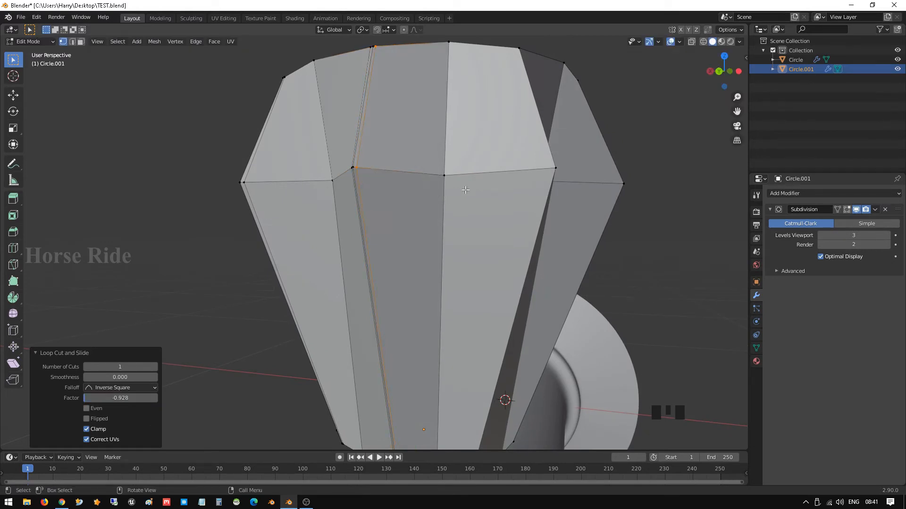
{"action": "key", "text": "ctrl+r"}
{"action": "left_click", "coordinate": [510, 160]}
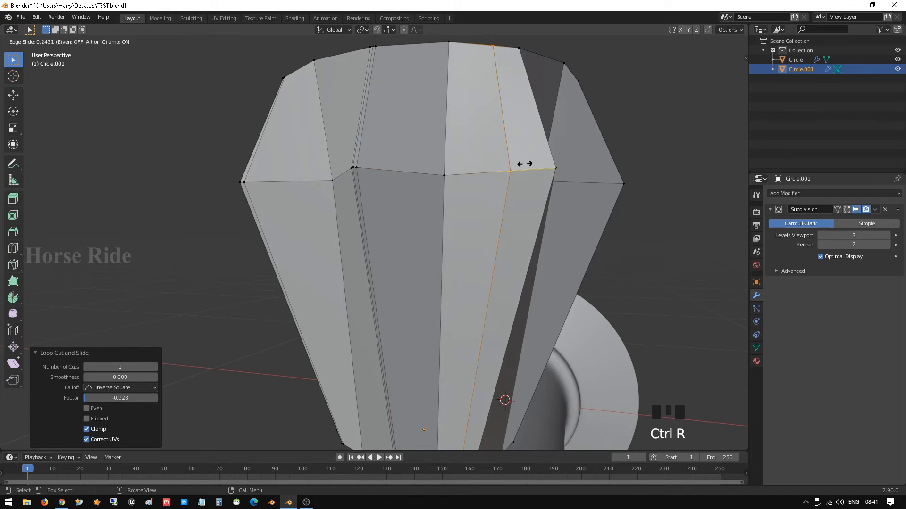
{"action": "left_click", "coordinate": [560, 172]}
Step: Continue around the cup with two more vertical loop cuts tight against the outward ridges, at factors -0.934 and 0.972
{"action": "middle_click_drag", "start_coordinate": [560, 172], "coordinate": [490, 194]}
{"action": "key", "text": "ctrl+r"}
{"action": "left_click", "coordinate": [385, 166]}
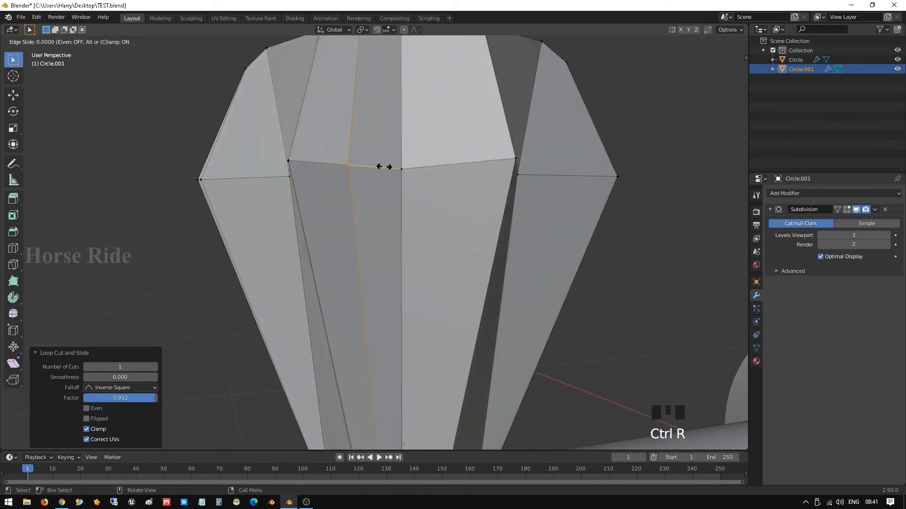
{"action": "left_click", "coordinate": [330, 168]}
{"action": "key", "text": "ctrl+r"}
{"action": "left_click", "coordinate": [419, 149]}
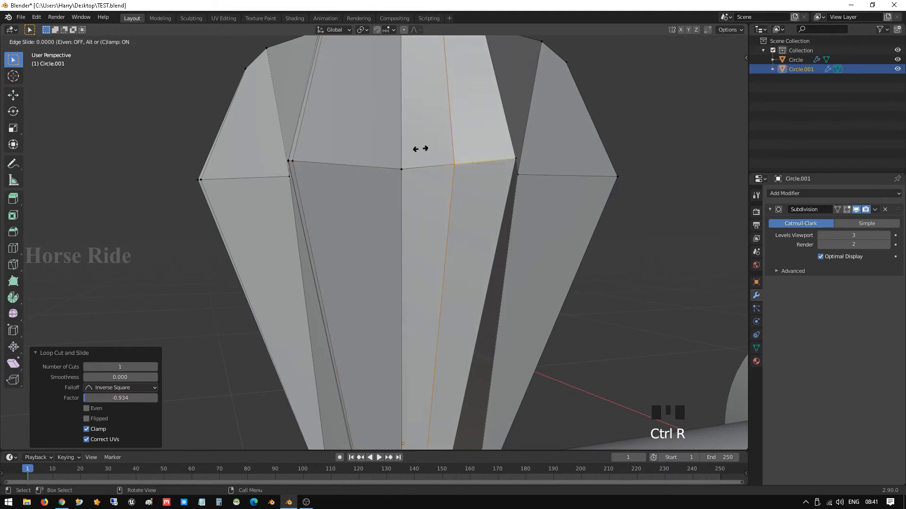
{"action": "left_click", "coordinate": [477, 159]}
Step: Insert vertical loop cuts close to the next pair of outward ridges, sliding them to factors -0.943 and 0.953
{"action": "middle_click_drag", "start_coordinate": [478, 159], "coordinate": [352, 195]}
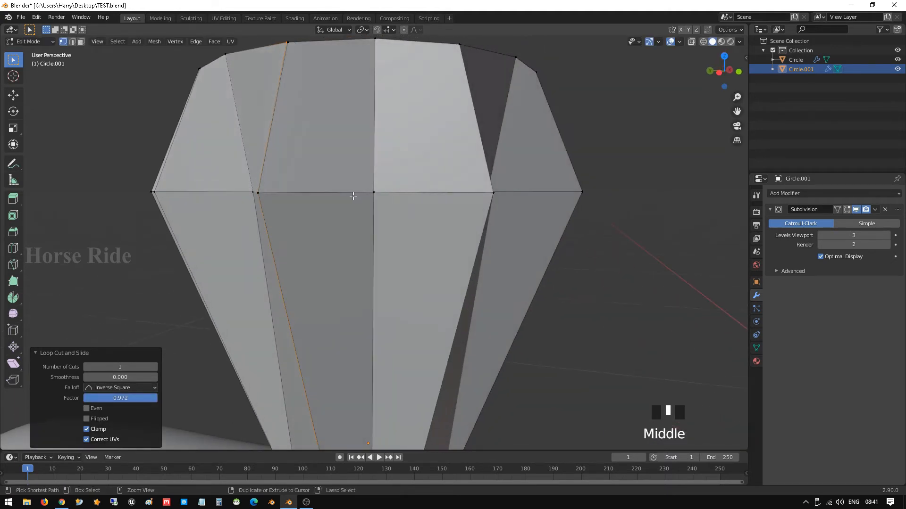
{"action": "key", "text": "ctrl+r"}
{"action": "left_click", "coordinate": [349, 196]}
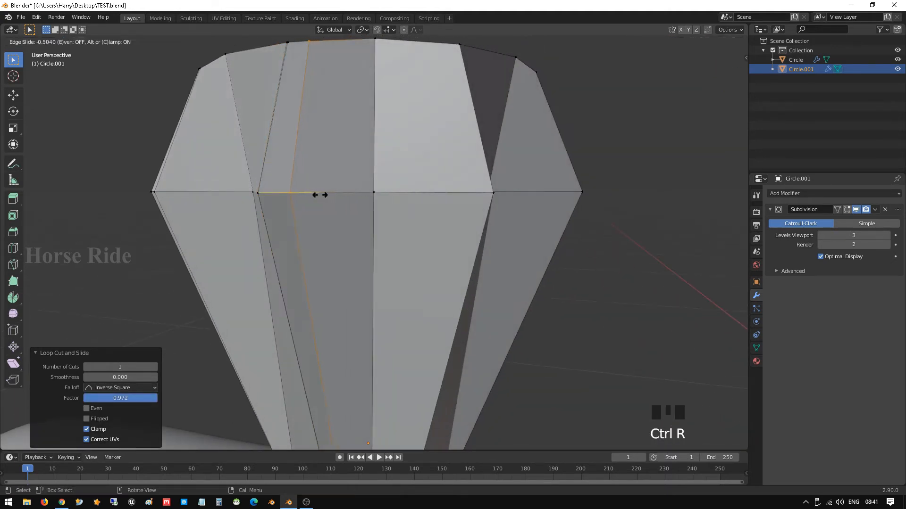
{"action": "left_click", "coordinate": [295, 196]}
{"action": "key", "text": "ctrl+r"}
{"action": "left_click", "coordinate": [415, 185]}
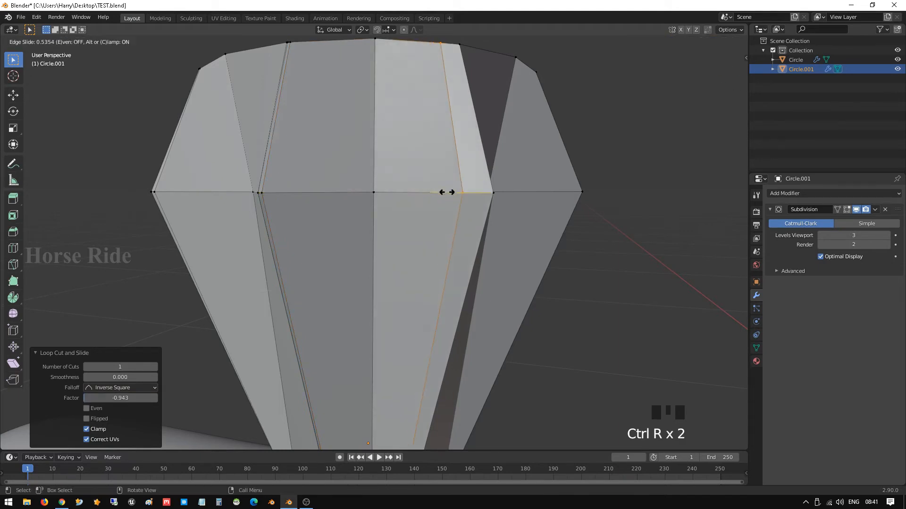
{"action": "left_click", "coordinate": [470, 194]}
Step: Support the following pair of outward ridges with vertical loop cuts at factors -0.935 and 0.922
{"action": "middle_click_drag", "start_coordinate": [470, 194], "coordinate": [356, 229]}
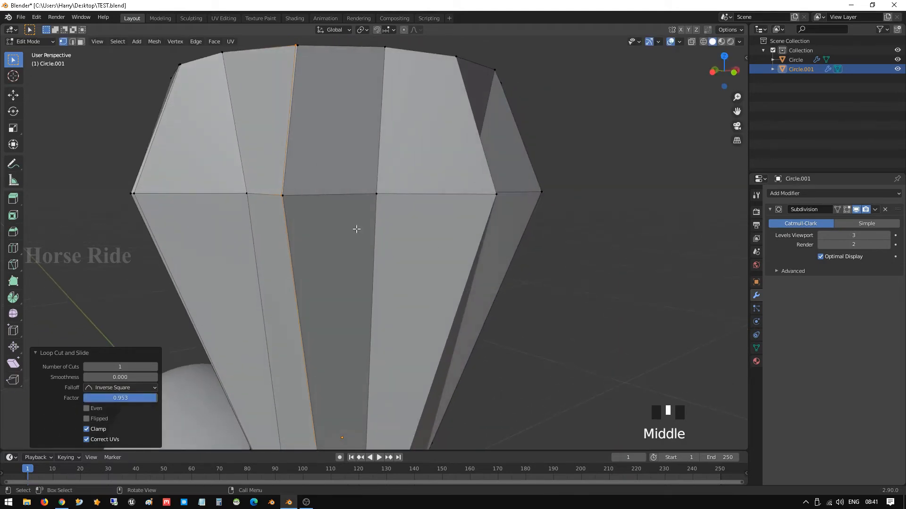
{"action": "key", "text": "ctrl+r"}
{"action": "left_click", "coordinate": [358, 194]}
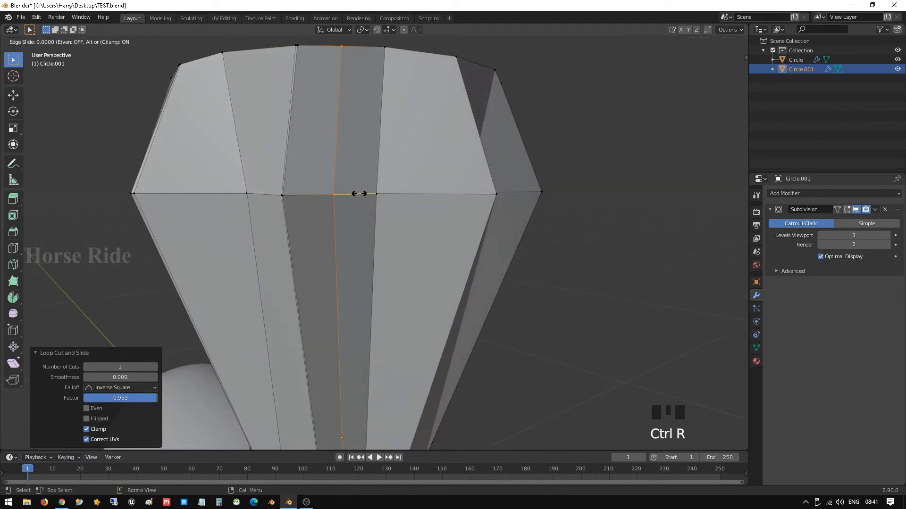
{"action": "left_click", "coordinate": [315, 207]}
{"action": "key", "text": "ctrl+r"}
{"action": "left_click", "coordinate": [441, 188]}
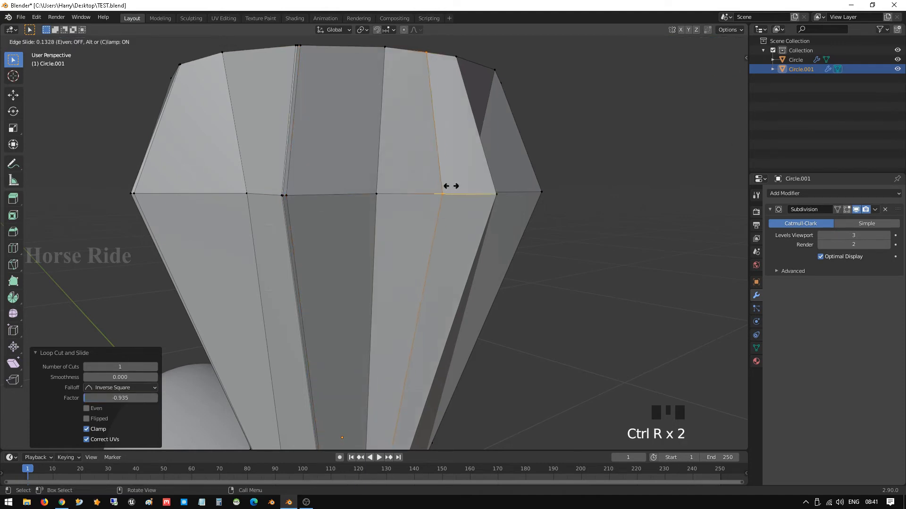
{"action": "left_click", "coordinate": [495, 189]}
Step: Add vertical loop cuts in the panels further around the cup, against their ridges at factors -0.929 and 0.923
{"action": "middle_click_drag", "start_coordinate": [496, 188], "coordinate": [333, 214]}
{"action": "key", "text": "ctrl+r"}
{"action": "left_click", "coordinate": [297, 205]}
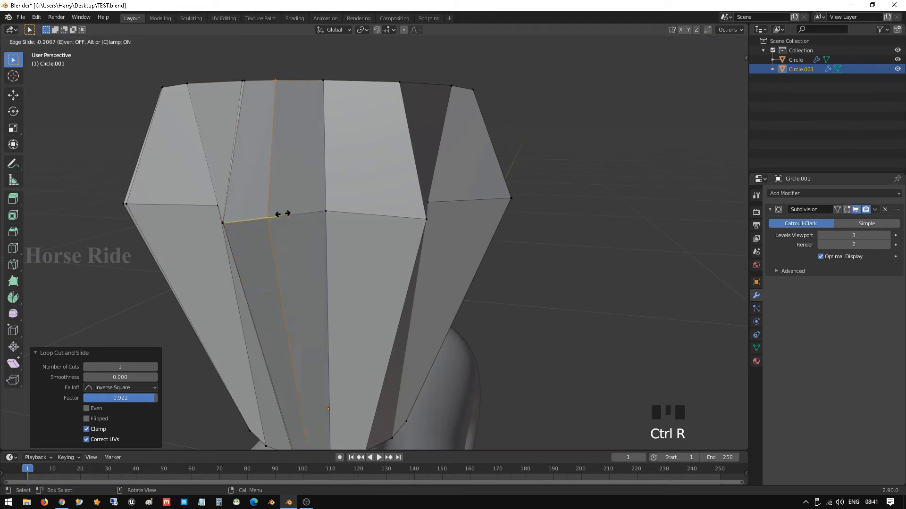
{"action": "left_click", "coordinate": [252, 220]}
{"action": "key", "text": "ctrl+r"}
{"action": "left_click", "coordinate": [370, 208]}
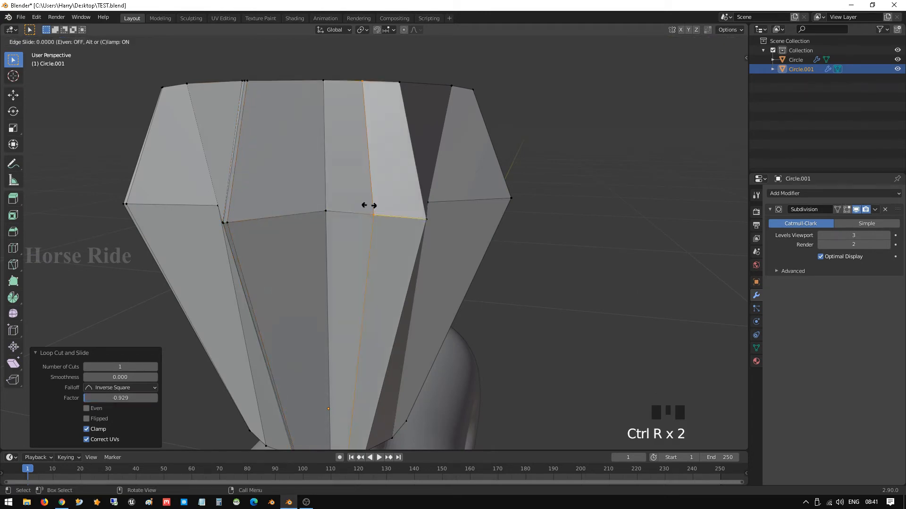
{"action": "left_click", "coordinate": [415, 211]}
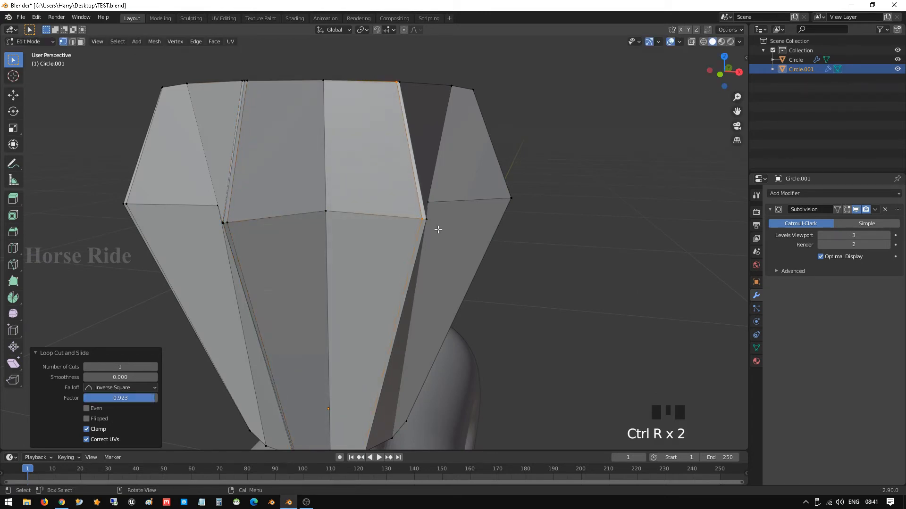
Step: Add vertical loop cuts in the next two uncut panels, against their outward ridges at factors -0.918 and 0.910
{"action": "middle_click_drag", "start_coordinate": [434, 229], "coordinate": [397, 232]}
{"action": "key", "text": "ctrl+r"}
{"action": "left_click", "coordinate": [357, 211]}
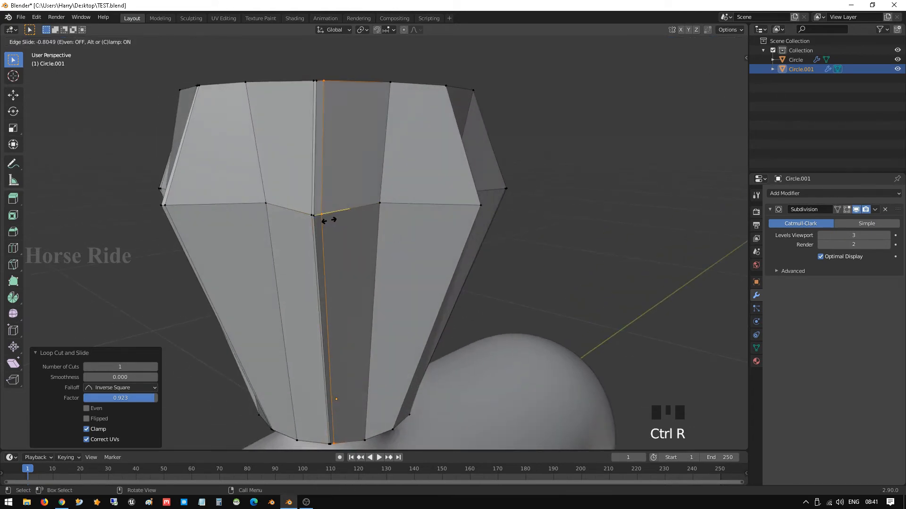
{"action": "left_click", "coordinate": [325, 220]}
{"action": "middle_click_drag", "start_coordinate": [364, 219], "coordinate": [378, 208]}
{"action": "key", "text": "ctrl+r"}
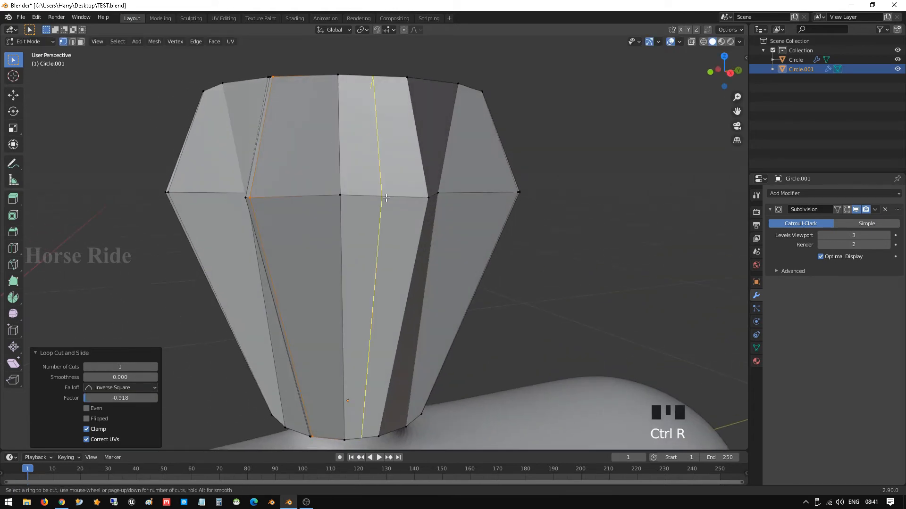
{"action": "left_click", "coordinate": [382, 198]}
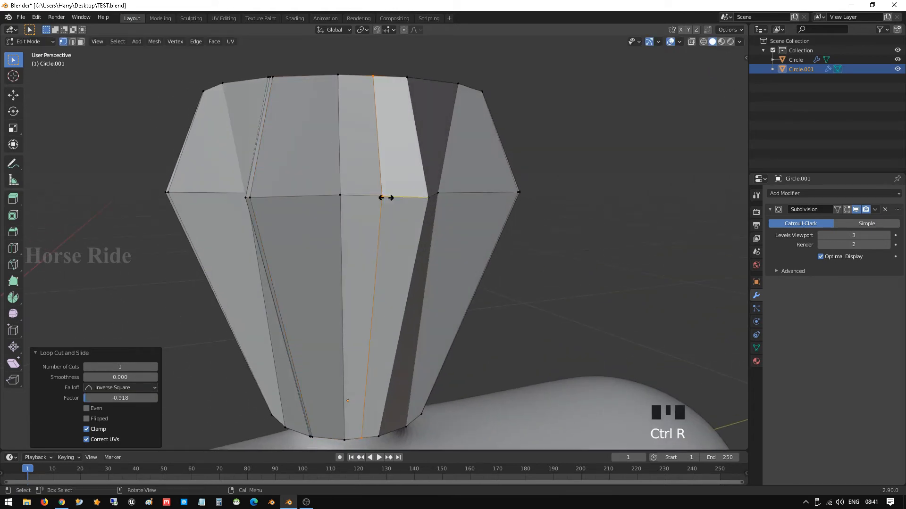
{"action": "left_click", "coordinate": [425, 210]}
Step: Add a vertical loop cut tight against the remaining unsupported side of the ridge, at slide factor -0.896
{"action": "middle_click_drag", "start_coordinate": [440, 235], "coordinate": [373, 202]}
{"action": "key", "text": "ctrl+r"}
{"action": "left_click", "coordinate": [367, 197]}
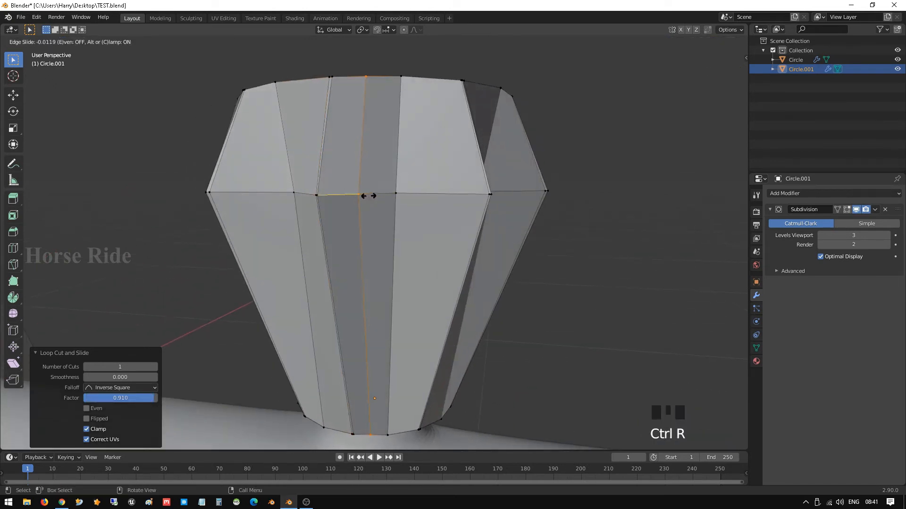
{"action": "left_click", "coordinate": [332, 198]}
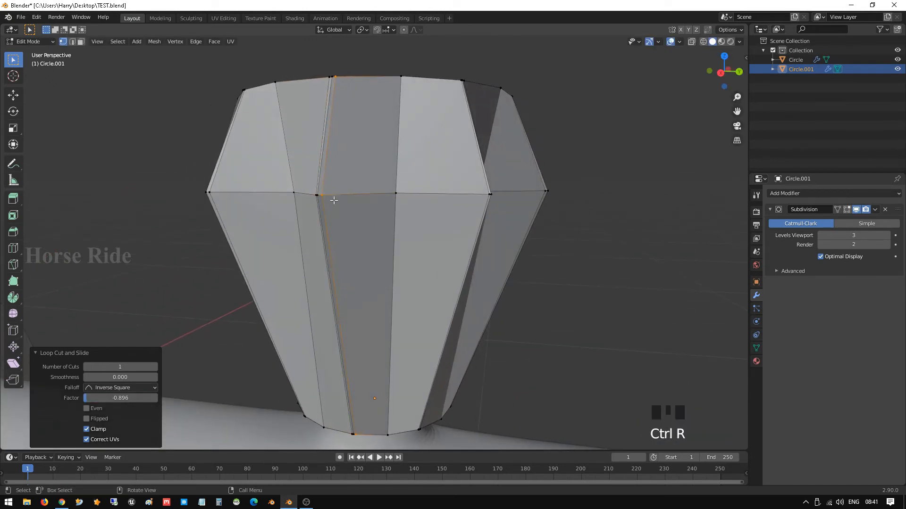
{"action": "key", "text": "ctrl+r"}
{"action": "left_click", "coordinate": [446, 194]}
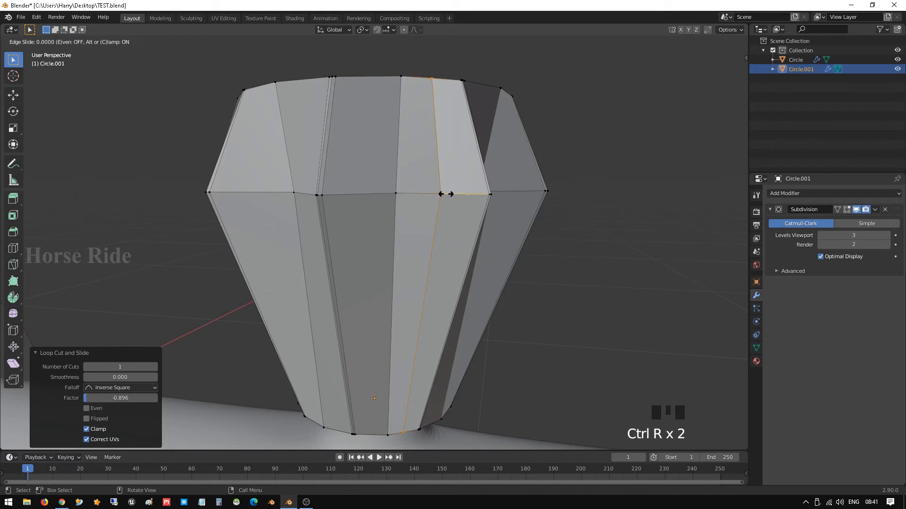
{"action": "right_click", "coordinate": [486, 199]}
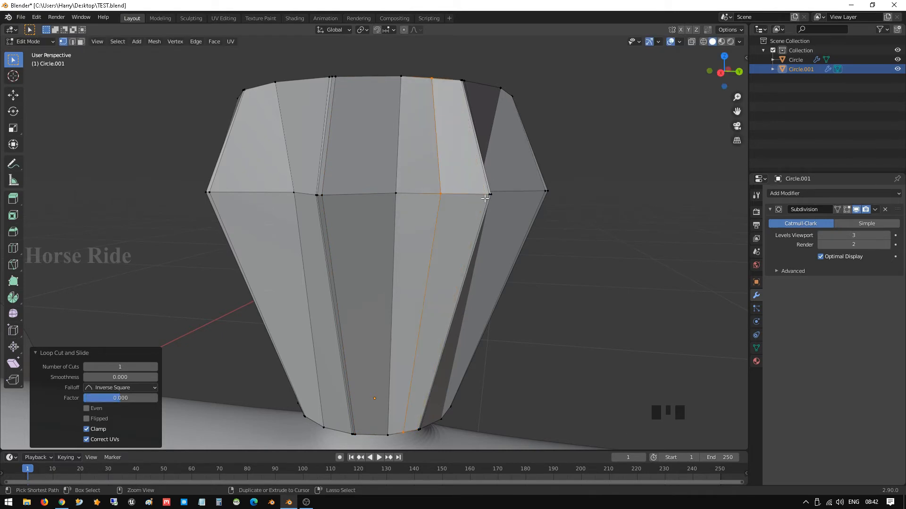
{"action": "key", "text": "ctrl+z"}
Step: Save the file and check the cup's smoothed surface in Object Mode
{"action": "key", "text": "ctrl+s"}
{"action": "middle_click_drag", "start_coordinate": [505, 196], "coordinate": [565, 176]}
{"action": "key", "text": "Tab"}
{"action": "scroll", "coordinate": [469, 206], "scroll_direction": "down", "scroll_amount": 3}
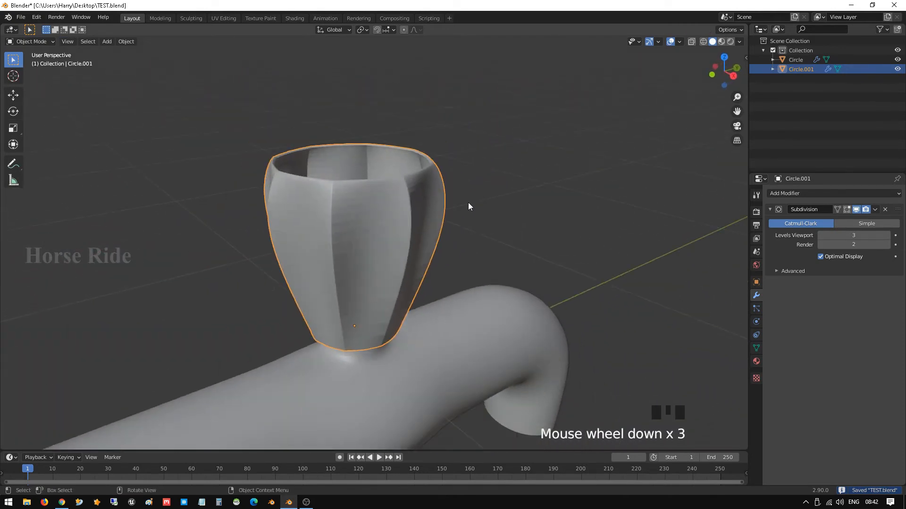
{"action": "middle_click_drag", "start_coordinate": [376, 240], "coordinate": [437, 222]}
{"action": "scroll", "coordinate": [365, 206], "scroll_direction": "down", "scroll_amount": 1}
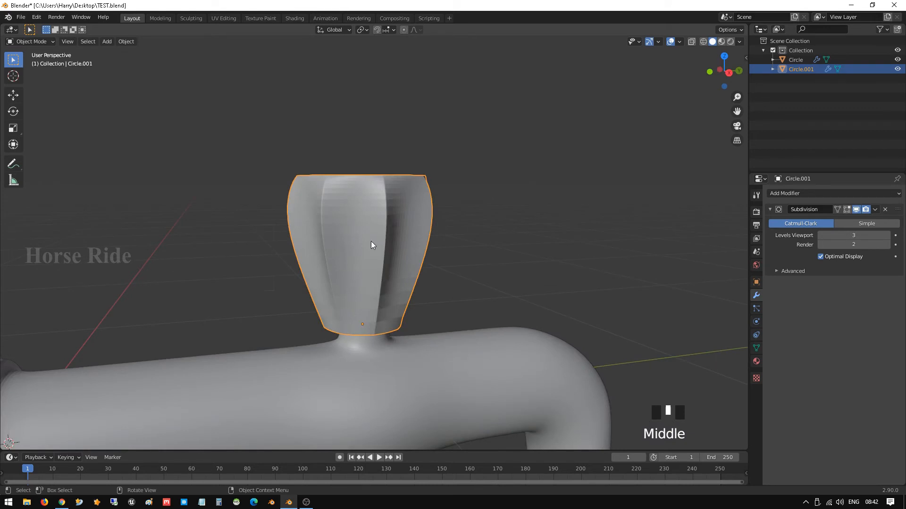
Step: Add a horizontal loop cut just below the cup's widest ring at slide factor -0.974, and check the smoothed shape
{"action": "key", "text": "Tab"}
{"action": "scroll", "coordinate": [375, 244], "scroll_direction": "up", "scroll_amount": 1}
{"action": "scroll", "coordinate": [375, 244], "scroll_direction": "up", "scroll_amount": 1}
{"action": "middle_click_drag", "start_coordinate": [377, 240], "coordinate": [424, 239]}
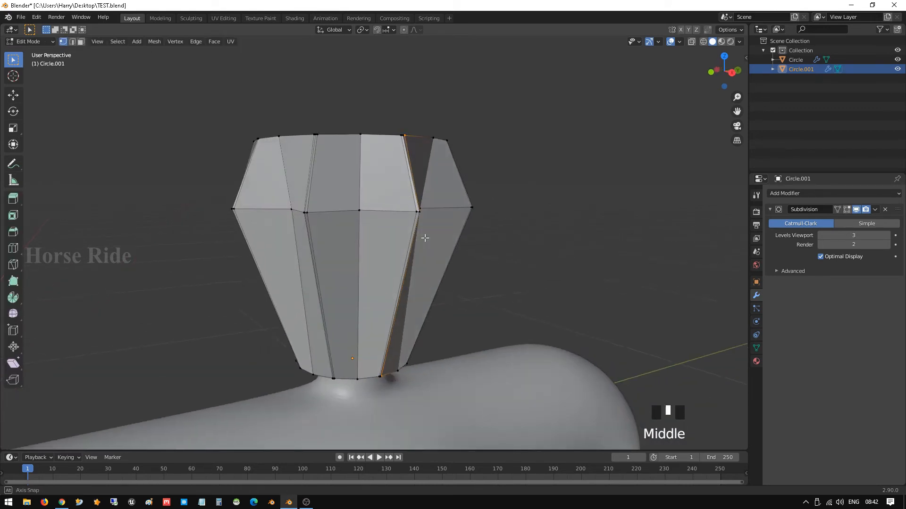
{"action": "middle_click_drag", "start_coordinate": [334, 234], "coordinate": [412, 235]}
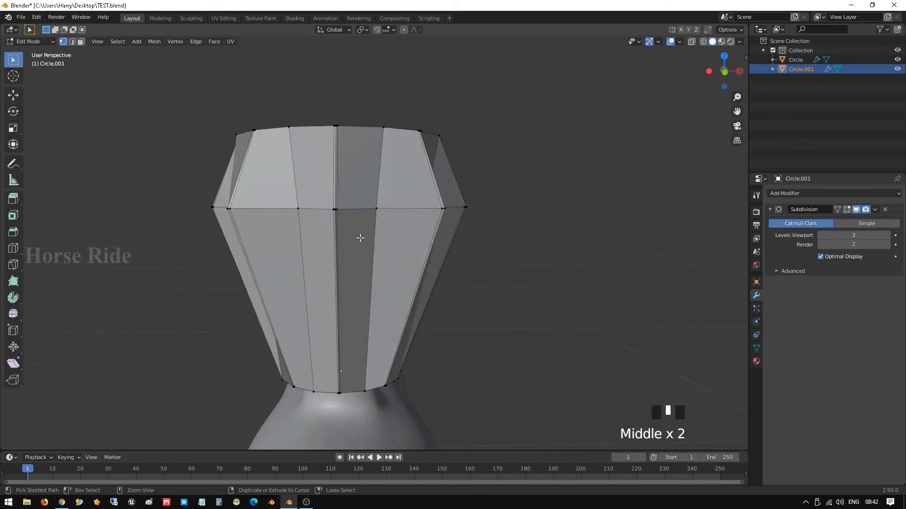
{"action": "key", "text": "ctrl+r"}
{"action": "left_click", "coordinate": [361, 238]}
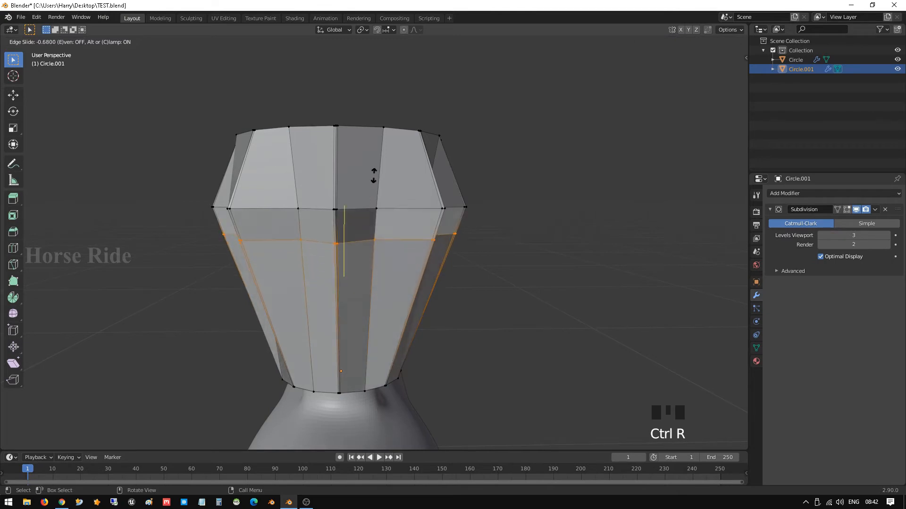
{"action": "left_click", "coordinate": [373, 150]}
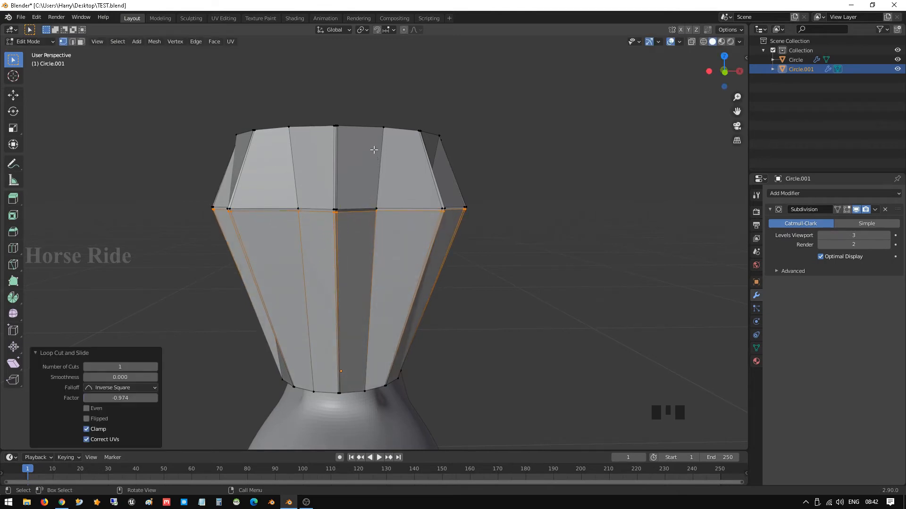
{"action": "key", "text": "Tab"}
{"action": "middle_click_drag", "start_coordinate": [443, 188], "coordinate": [314, 231]}
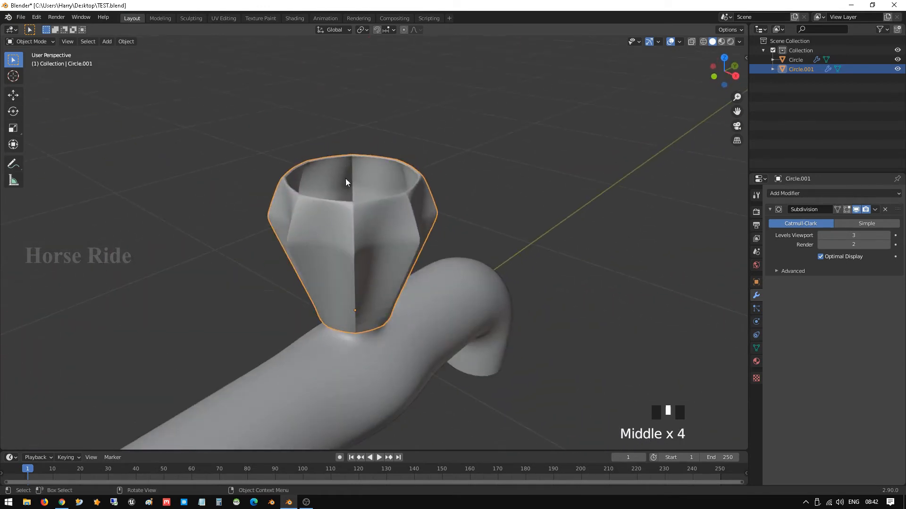
Step: Merge the closely spaced vertices at one ridge corner of the cup's inner rim, using At Center
{"action": "scroll", "coordinate": [358, 197], "scroll_direction": "up", "scroll_amount": 2}
{"action": "middle_click_drag", "start_coordinate": [338, 169], "coordinate": [399, 282], "text": "shift"}
{"action": "scroll", "coordinate": [399, 282], "scroll_direction": "up", "scroll_amount": 2}
{"action": "key", "text": "Tab"}
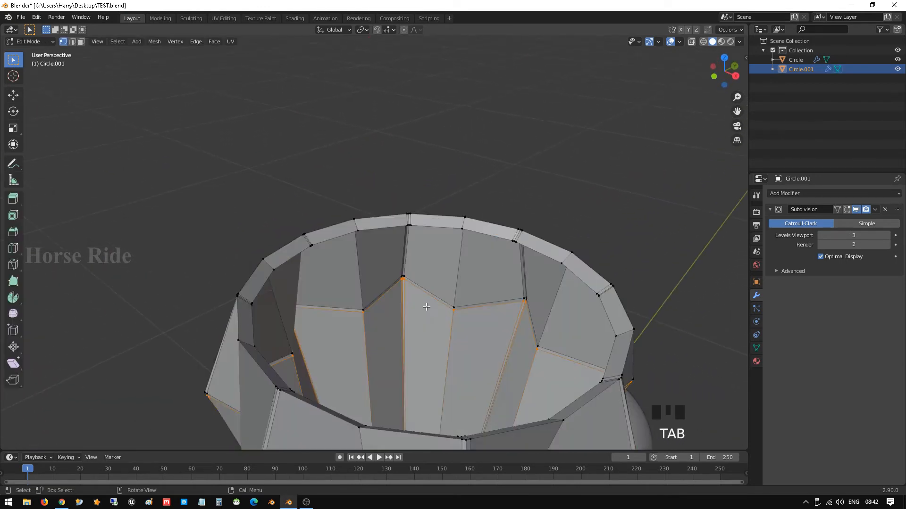
{"action": "left_click", "coordinate": [328, 255]}
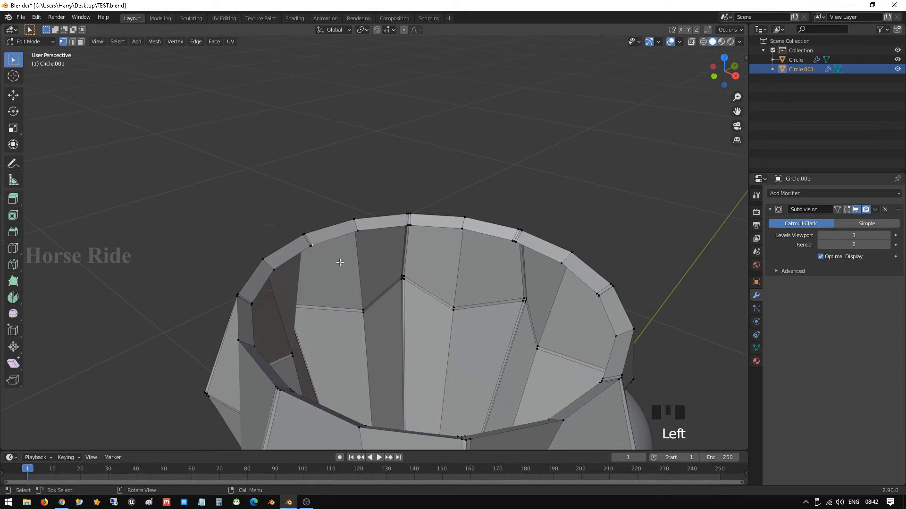
{"action": "key", "text": "KP_Decimal"}
{"action": "scroll", "coordinate": [405, 251], "scroll_direction": "up", "scroll_amount": 2}
{"action": "middle_click_drag", "start_coordinate": [424, 259], "coordinate": [394, 244]}
{"action": "scroll", "coordinate": [384, 253], "scroll_direction": "down", "scroll_amount": 6}
{"action": "scroll", "coordinate": [410, 246], "scroll_direction": "up", "scroll_amount": 1}
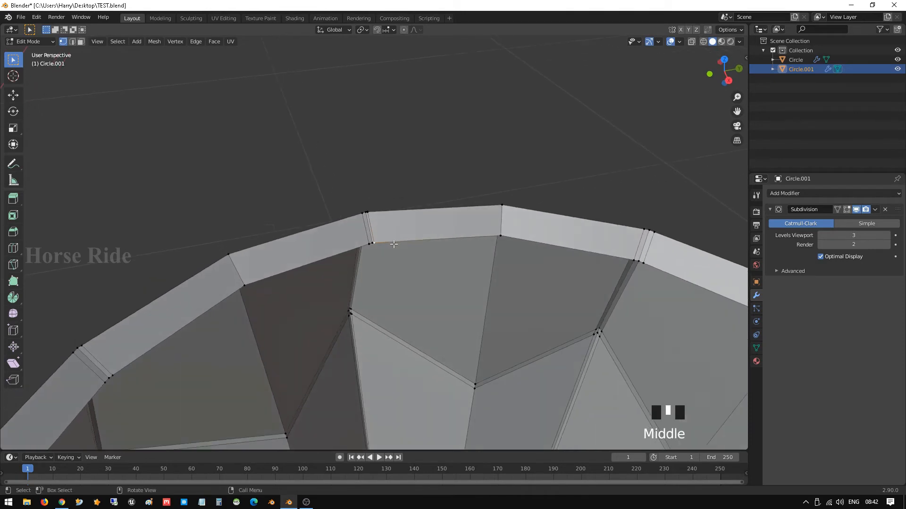
{"action": "left_click", "coordinate": [368, 245], "text": "shift"}
{"action": "left_click", "coordinate": [372, 242], "text": "shift"}
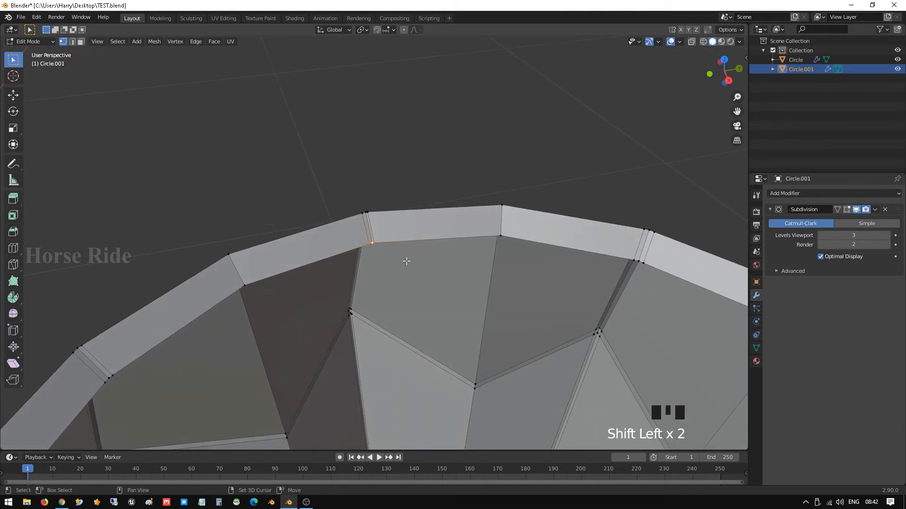
{"action": "key", "text": "m"}
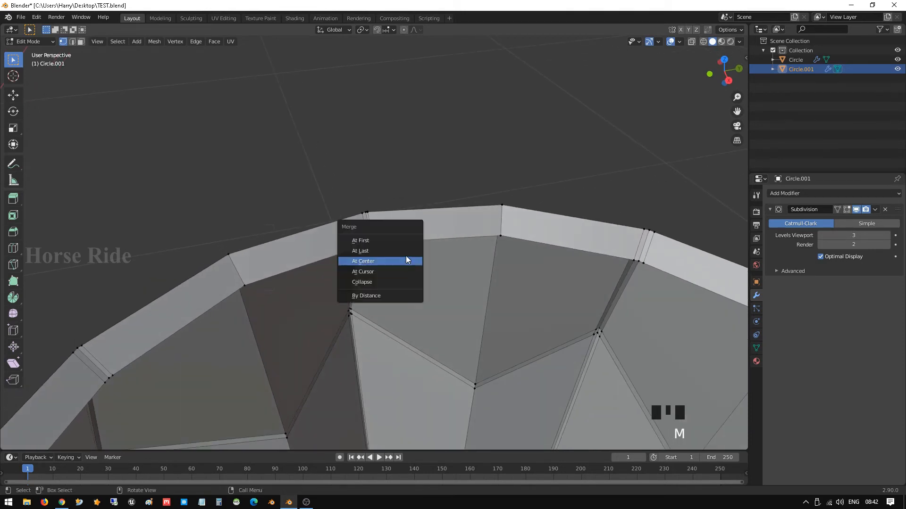
{"action": "left_click", "coordinate": [407, 256]}
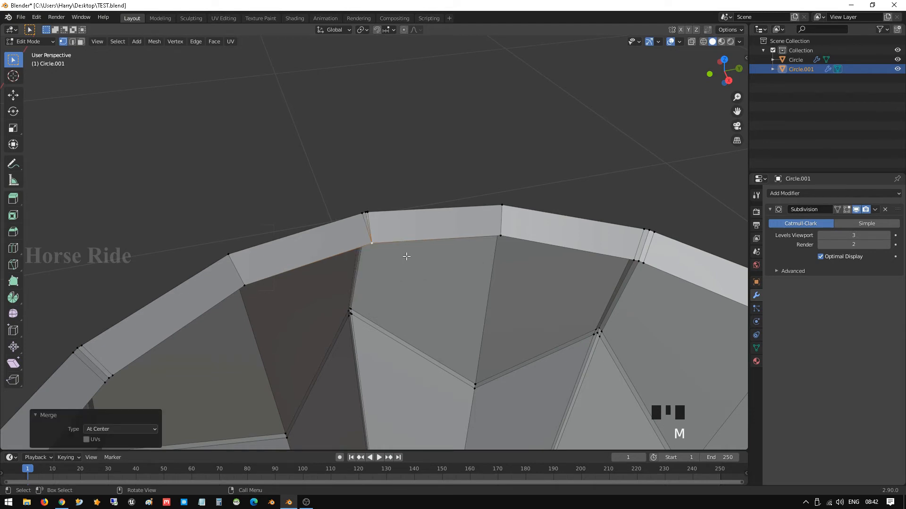
Step: Merge the clustered vertices At Center at each of the next two ridge corners along the cup's inner rim
{"action": "scroll", "coordinate": [434, 250], "scroll_direction": "down", "scroll_amount": 2}
{"action": "middle_click_drag", "start_coordinate": [536, 251], "coordinate": [491, 218], "text": "shift"}
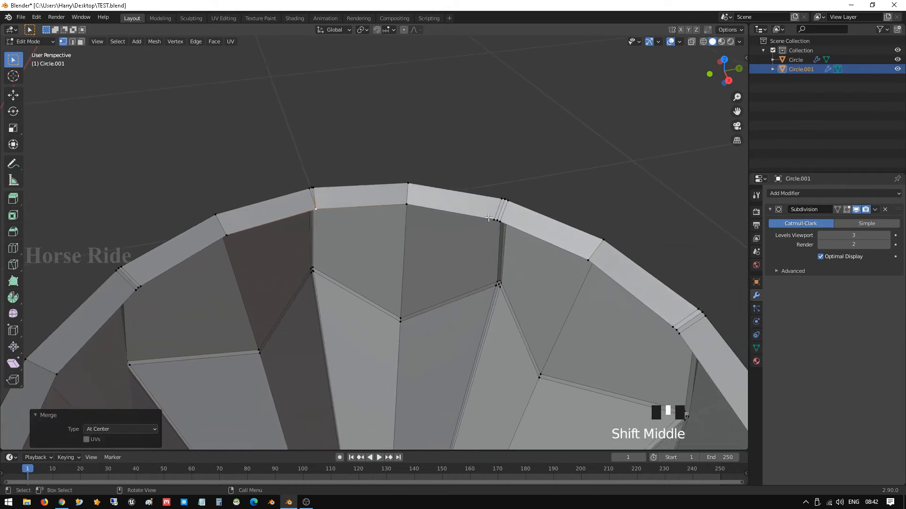
{"action": "left_click", "coordinate": [495, 222]}
{"action": "left_click", "coordinate": [501, 221], "text": "shift"}
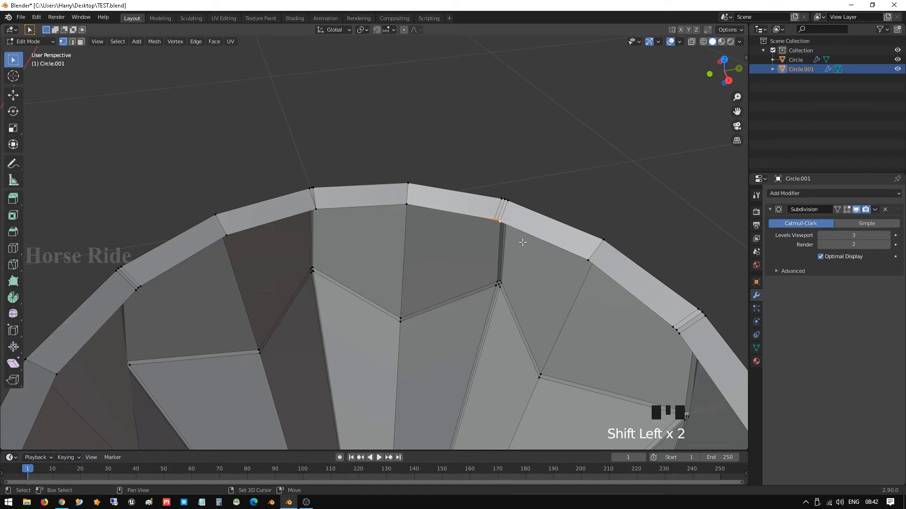
{"action": "key", "text": "shift+r"}
{"action": "middle_click_drag", "start_coordinate": [543, 250], "coordinate": [513, 187], "text": "shift"}
{"action": "left_click", "coordinate": [514, 175]}
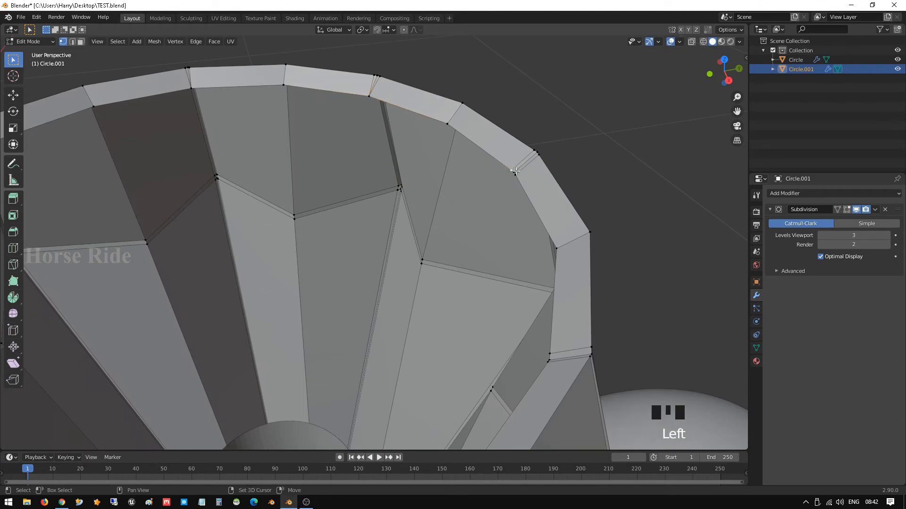
{"action": "left_click", "coordinate": [516, 171], "text": "shift"}
{"action": "left_click", "coordinate": [534, 209], "text": "shift"}
{"action": "key", "text": "shift+r"}
Step: Repeat the At Center merge on the vertex clusters at the following two inner-rim ridge corners around the cup
{"action": "middle_click_drag", "start_coordinate": [592, 297], "coordinate": [592, 158], "text": "shift"}
{"action": "left_click", "coordinate": [584, 153]}
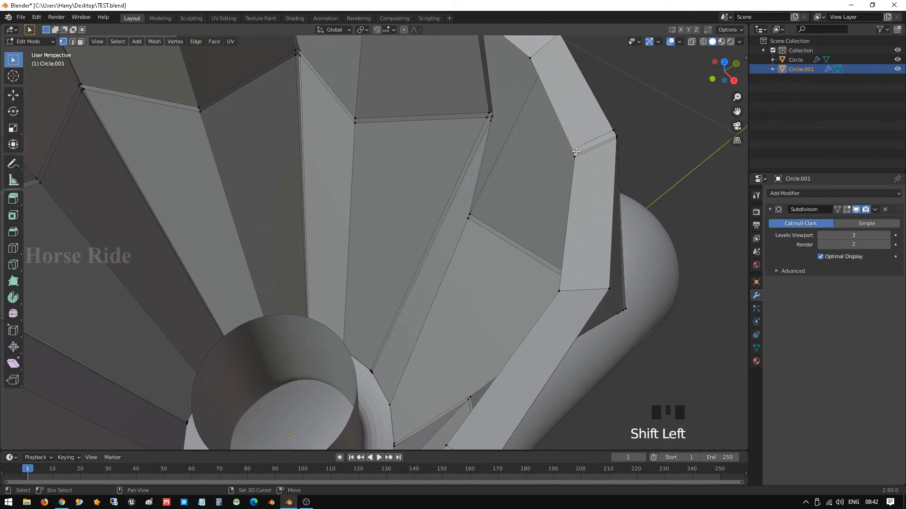
{"action": "left_click", "coordinate": [578, 161], "text": "shift"}
{"action": "key", "text": "shift+r"}
{"action": "middle_click_drag", "start_coordinate": [588, 177], "coordinate": [491, 149]}
{"action": "scroll", "coordinate": [491, 148], "scroll_direction": "down", "scroll_amount": 2}
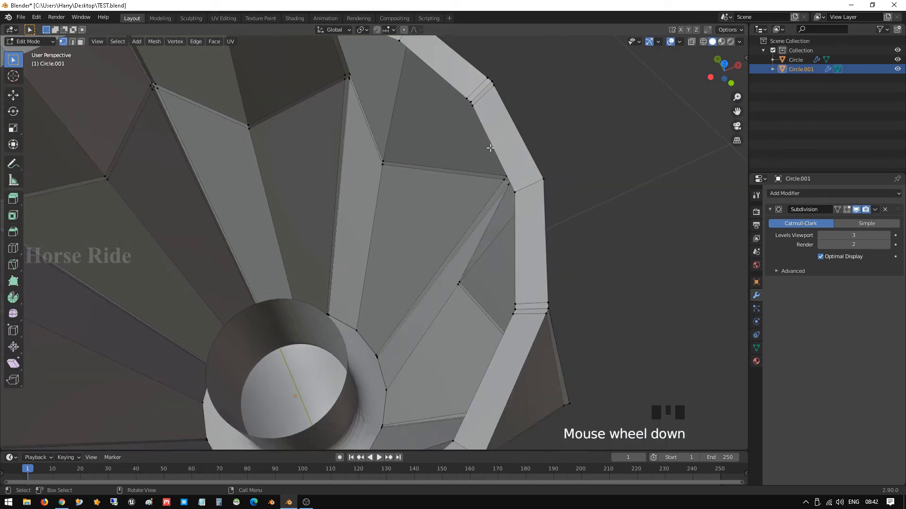
{"action": "left_click", "coordinate": [466, 100]}
{"action": "left_click", "coordinate": [467, 100], "text": "shift"}
{"action": "left_click", "coordinate": [476, 103], "text": "shift"}
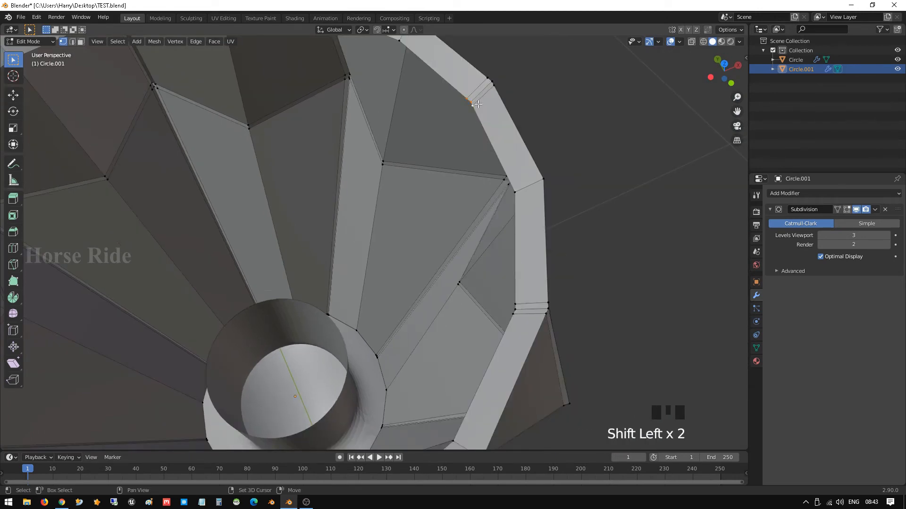
{"action": "key", "text": "shift+r"}
Step: Merge the three closely spaced vertices At Center at another unmerged ridge corner of the inner rim
{"action": "scroll", "coordinate": [502, 221], "scroll_direction": "down", "scroll_amount": 2}
{"action": "middle_click_drag", "start_coordinate": [503, 228], "coordinate": [593, 219]}
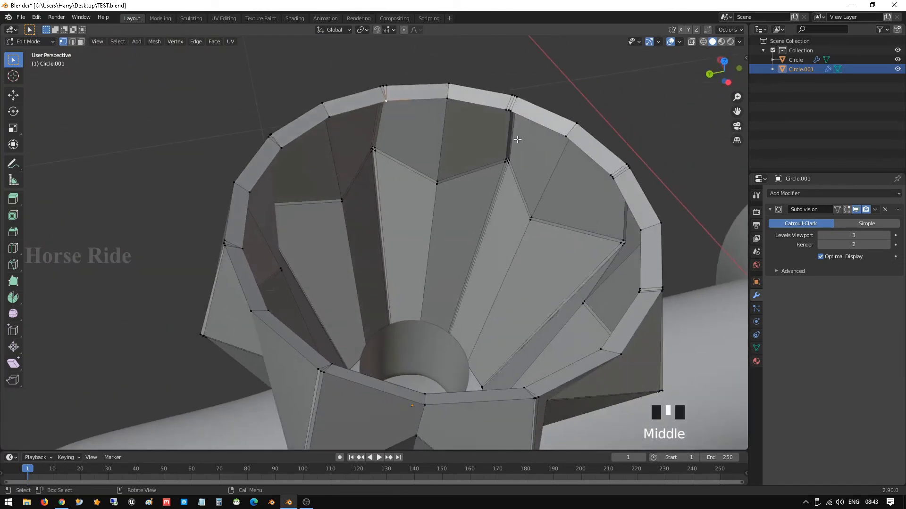
{"action": "left_click", "coordinate": [504, 110]}
{"action": "left_click", "coordinate": [505, 110], "text": "shift"}
{"action": "left_click", "coordinate": [512, 109], "text": "shift"}
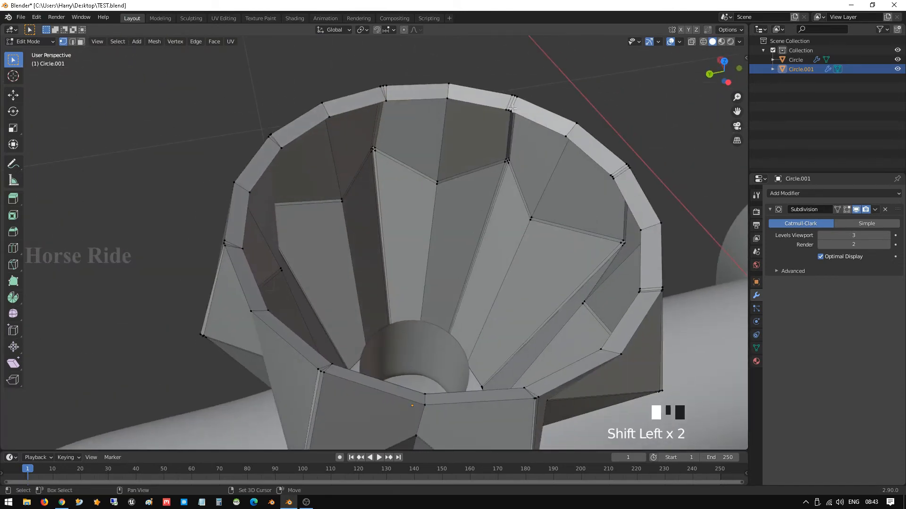
{"action": "scroll", "coordinate": [512, 108], "scroll_direction": "up", "scroll_amount": 2}
{"action": "middle_click_drag", "start_coordinate": [543, 103], "coordinate": [538, 164], "text": "shift"}
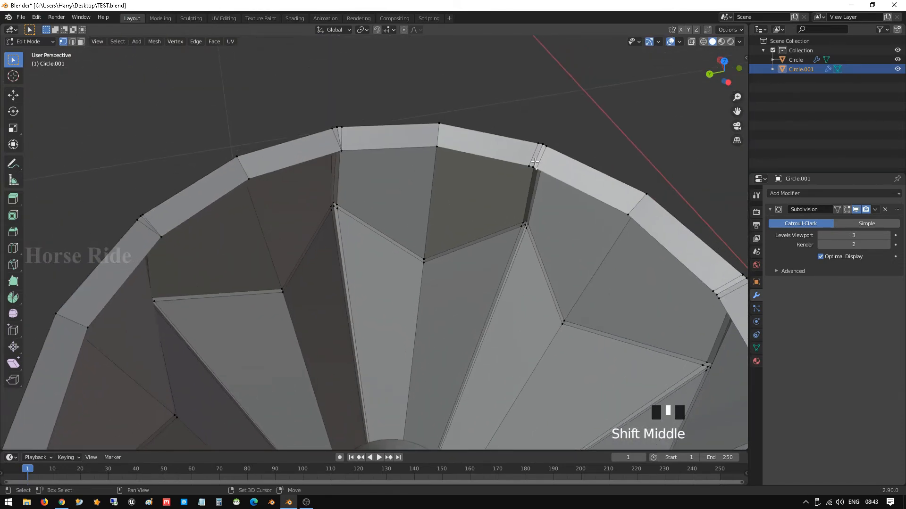
{"action": "left_click", "coordinate": [534, 163], "text": "shift"}
{"action": "left_click", "coordinate": [529, 166], "text": "shift"}
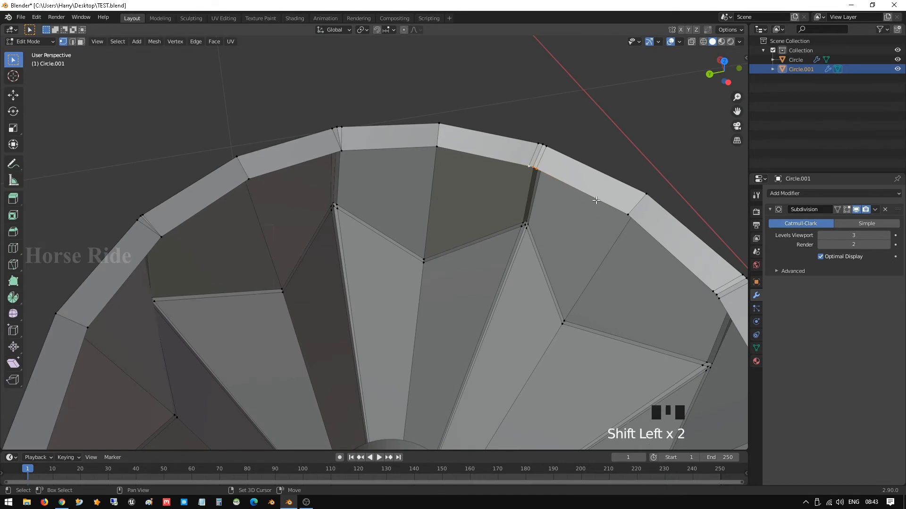
{"action": "scroll", "coordinate": [596, 200], "scroll_direction": "down", "scroll_amount": 1}
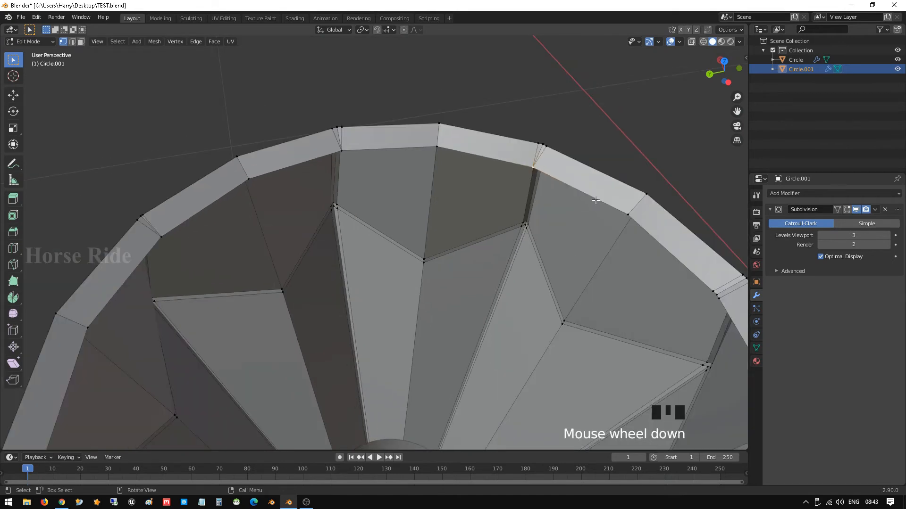
Step: Merge the vertex clusters At Center at the last two unmerged ridge corners of the inner rim
{"action": "middle_click_drag", "start_coordinate": [679, 230], "coordinate": [522, 131], "text": "shift"}
{"action": "left_click", "coordinate": [470, 132]}
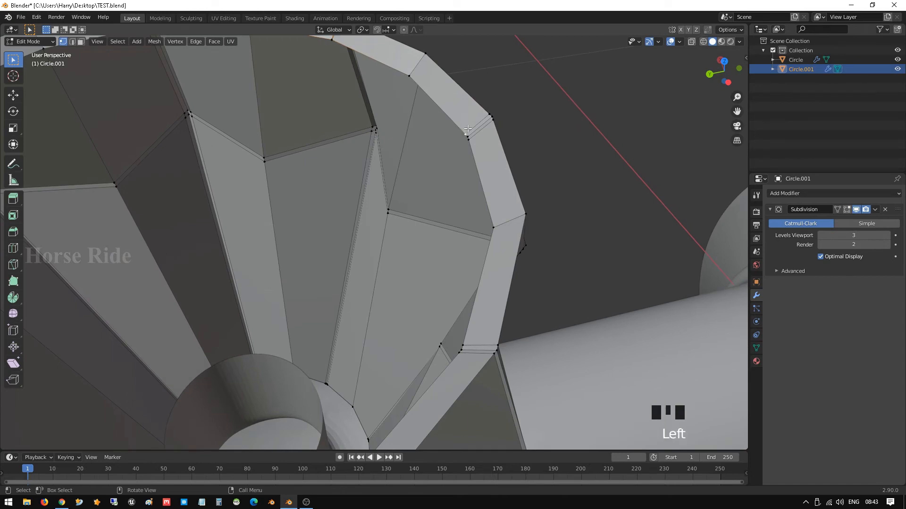
{"action": "left_click", "coordinate": [472, 131], "text": "shift"}
{"action": "left_click", "coordinate": [473, 142], "text": "shift"}
{"action": "key", "text": "shift+r"}
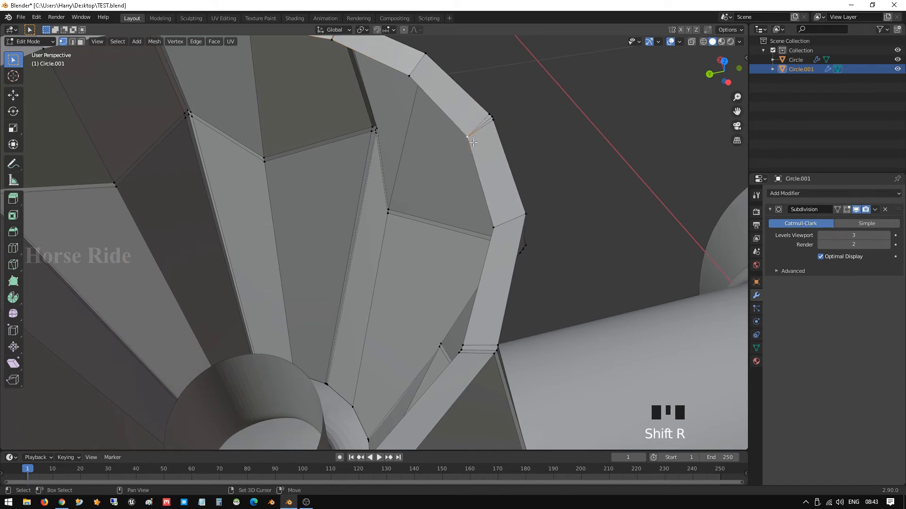
{"action": "middle_click_drag", "start_coordinate": [504, 252], "coordinate": [507, 211]}
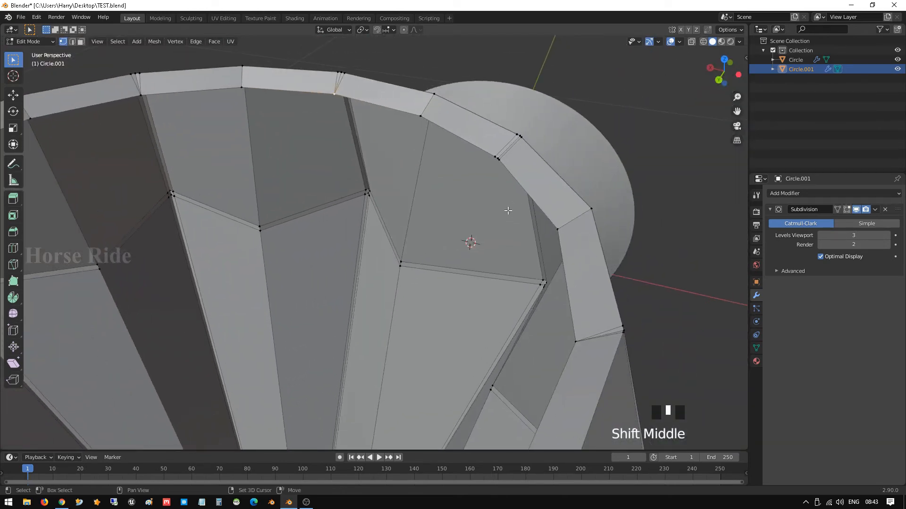
{"action": "left_click", "coordinate": [501, 159]}
{"action": "left_click", "coordinate": [499, 159], "text": "shift"}
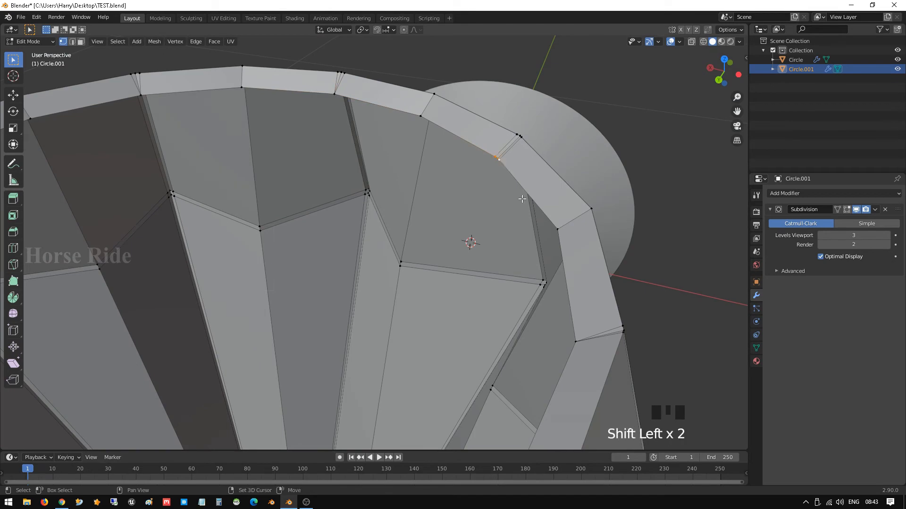
{"action": "key", "text": "shift+r"}
Step: Select the cup's whole inner rim edge loop and extrude it about 1.15 cm upward along Z
{"action": "middle_click_drag", "start_coordinate": [549, 310], "coordinate": [571, 265], "text": "shift"}
{"action": "scroll", "coordinate": [571, 265], "scroll_direction": "down", "scroll_amount": 3}
{"action": "scroll", "coordinate": [537, 261], "scroll_direction": "up", "scroll_amount": 3}
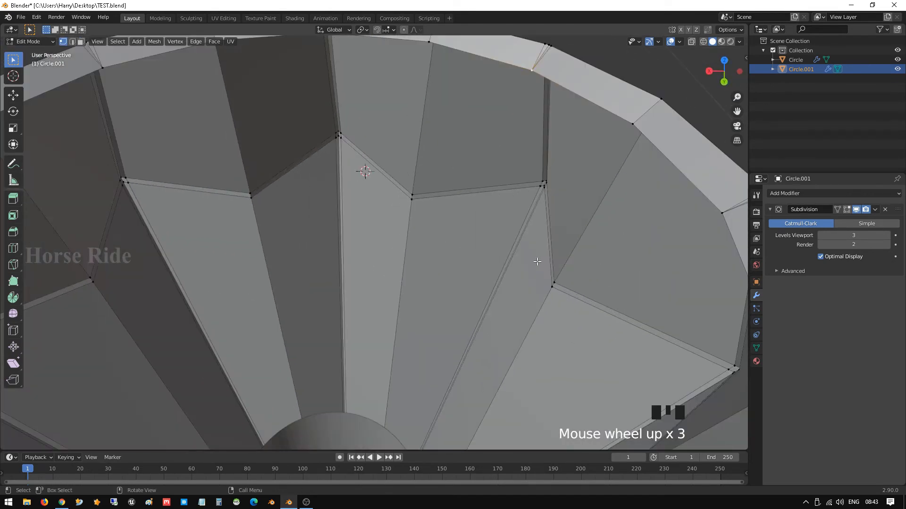
{"action": "scroll", "coordinate": [605, 246], "scroll_direction": "down", "scroll_amount": 2}
{"action": "left_click", "coordinate": [527, 188], "text": "alt"}
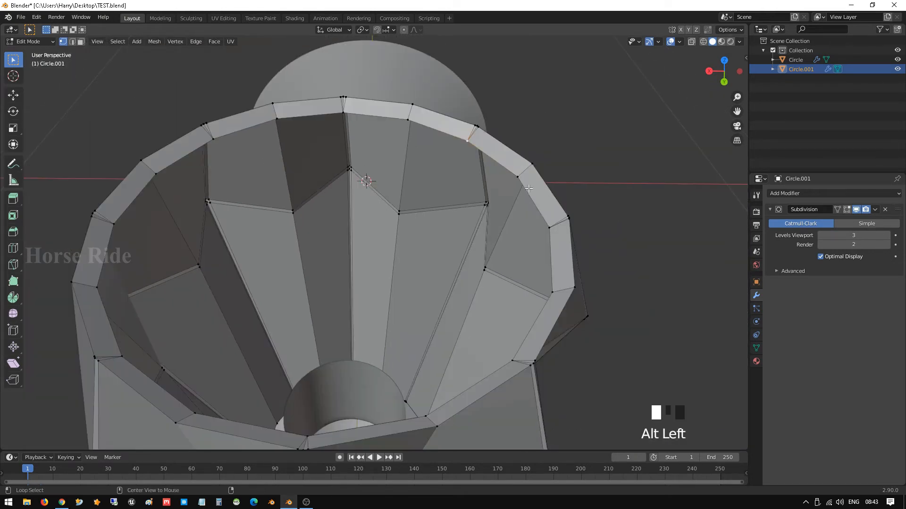
{"action": "key", "text": "e"}
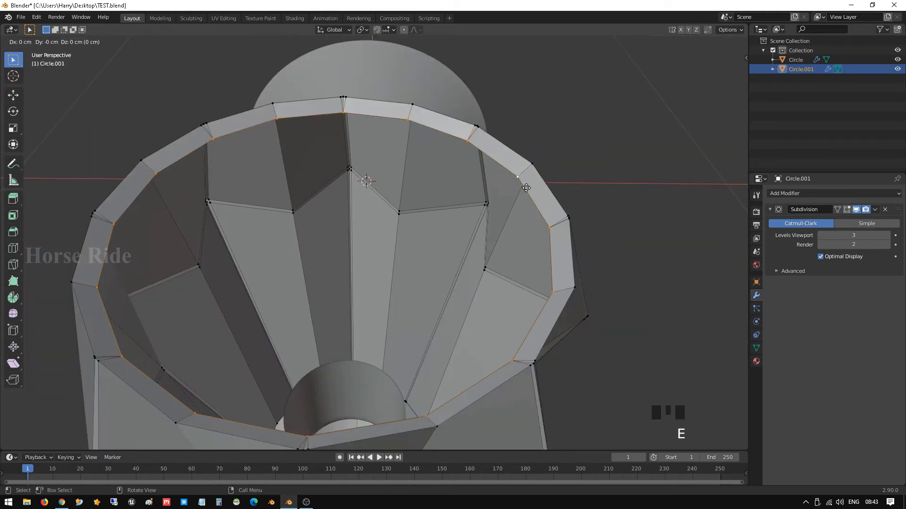
{"action": "key", "text": "z"}
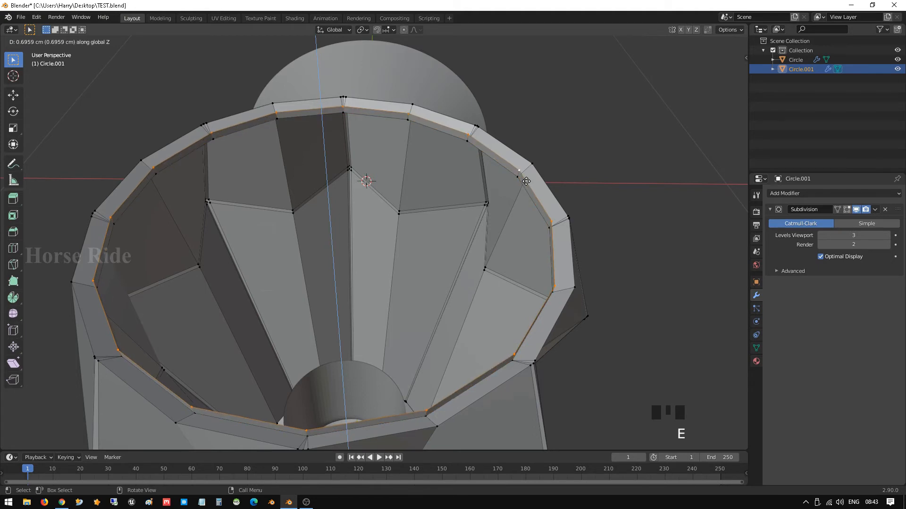
{"action": "left_click", "coordinate": [524, 177]}
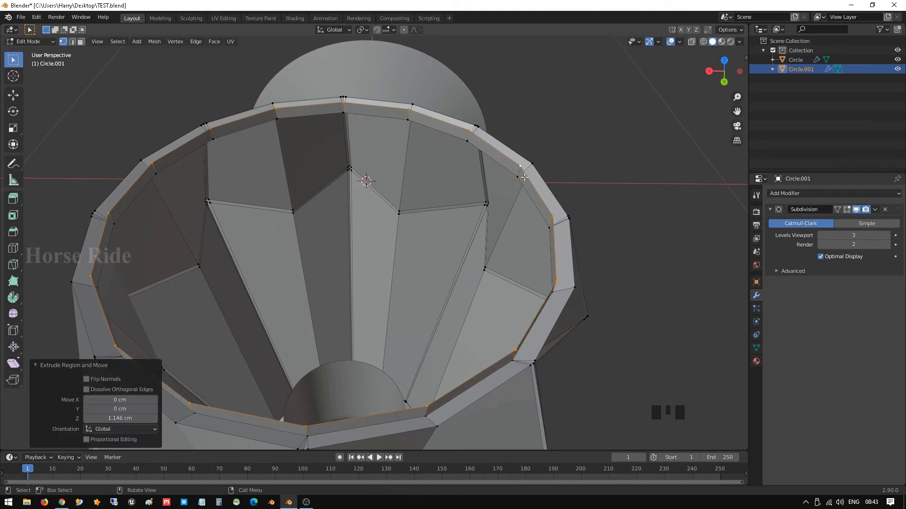
Step: Raise the extruded rim loop about 0.23 cm along Z and scale it to 0.971
{"action": "middle_click_drag", "start_coordinate": [524, 177], "coordinate": [536, 155]}
{"action": "key", "text": "g"}
{"action": "key", "text": "z"}
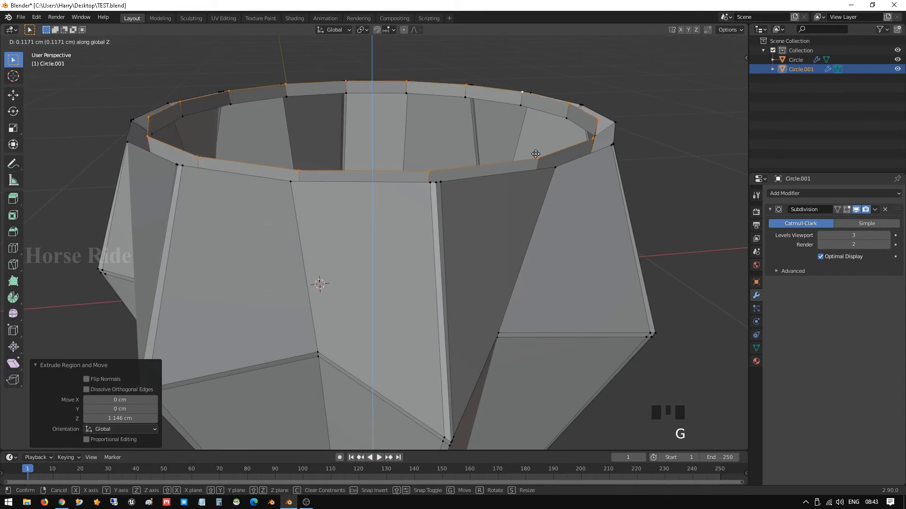
{"action": "left_click", "coordinate": [535, 152]}
{"action": "key", "text": "s"}
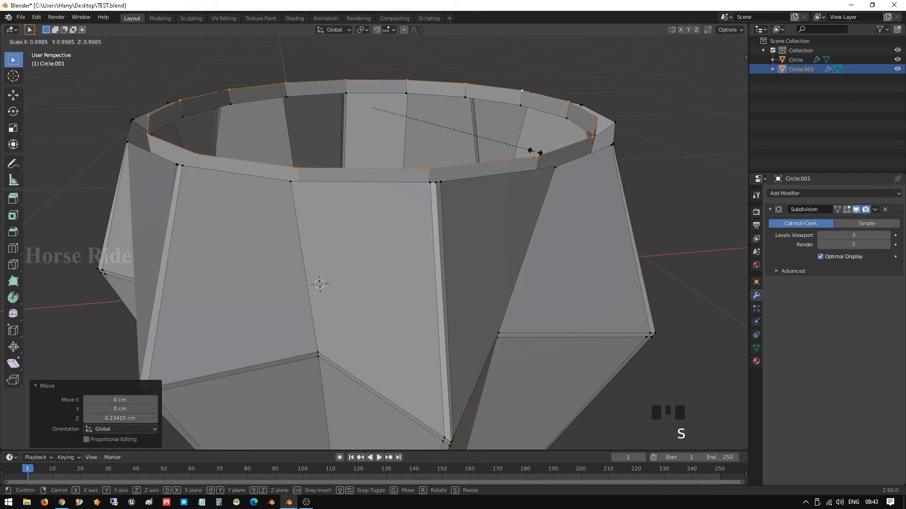
{"action": "left_click", "coordinate": [531, 149]}
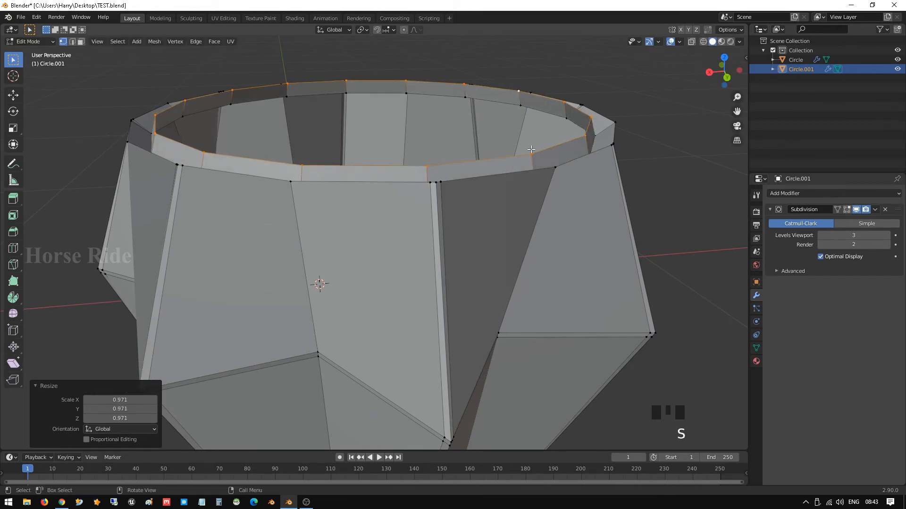
Step: Extrude the rim loop inward at scale 0.952, shrink it further to 0.840 and raise it about 0.74 cm along Z
{"action": "key", "text": "e"}
{"action": "key", "text": "s"}
{"action": "left_click", "coordinate": [523, 145]}
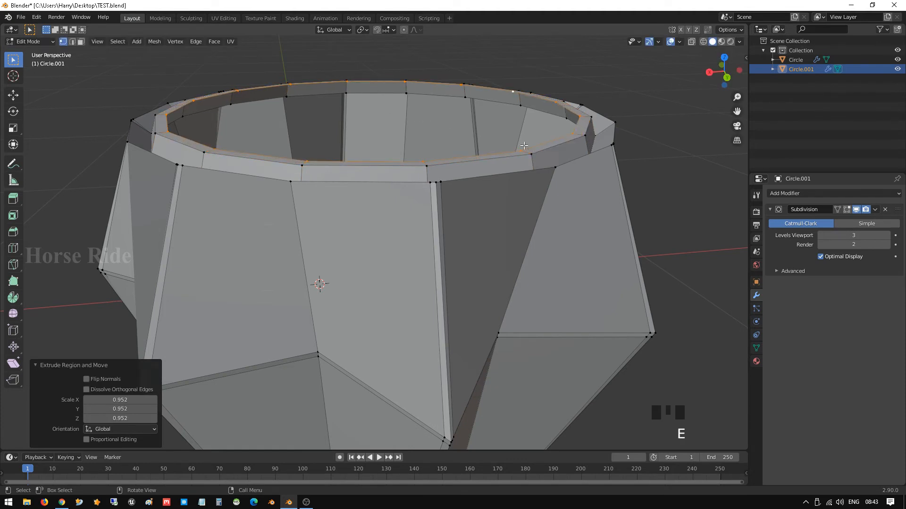
{"action": "key", "text": "s"}
{"action": "left_click", "coordinate": [497, 144]}
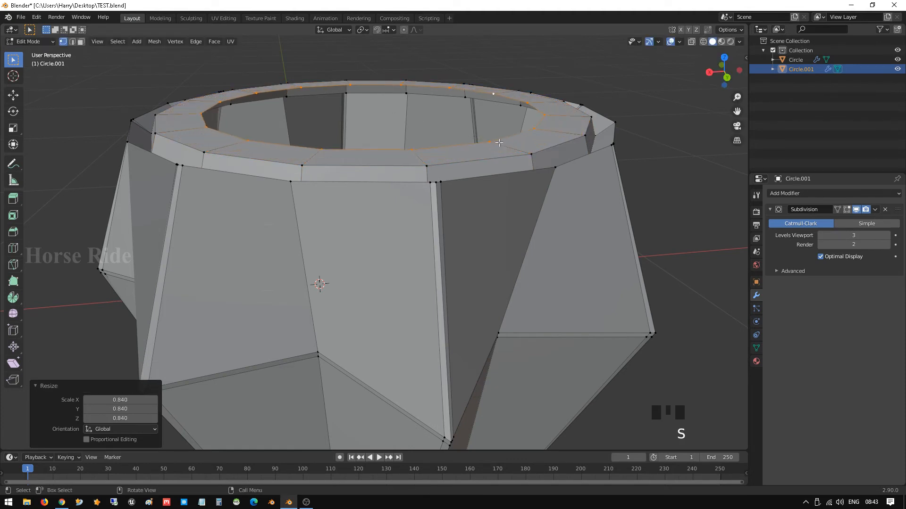
{"action": "key", "text": "g"}
{"action": "key", "text": "z"}
{"action": "left_click", "coordinate": [497, 135]}
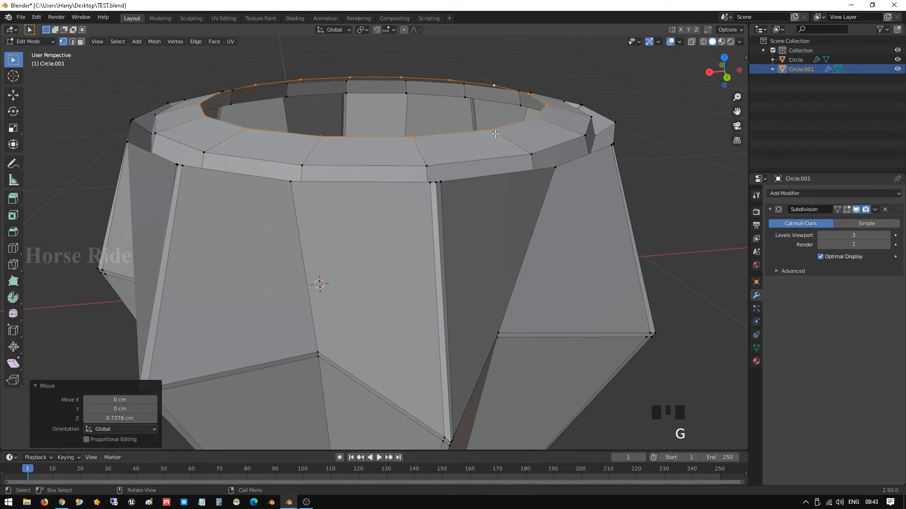
Step: Extrude the lid's inner loop inward at scale 0.649, then raise it about 0.59 cm and a further 0.04 cm along Z
{"action": "middle_click_drag", "start_coordinate": [496, 135], "coordinate": [503, 124]}
{"action": "middle_click_drag", "start_coordinate": [498, 84], "coordinate": [482, 132], "text": "shift"}
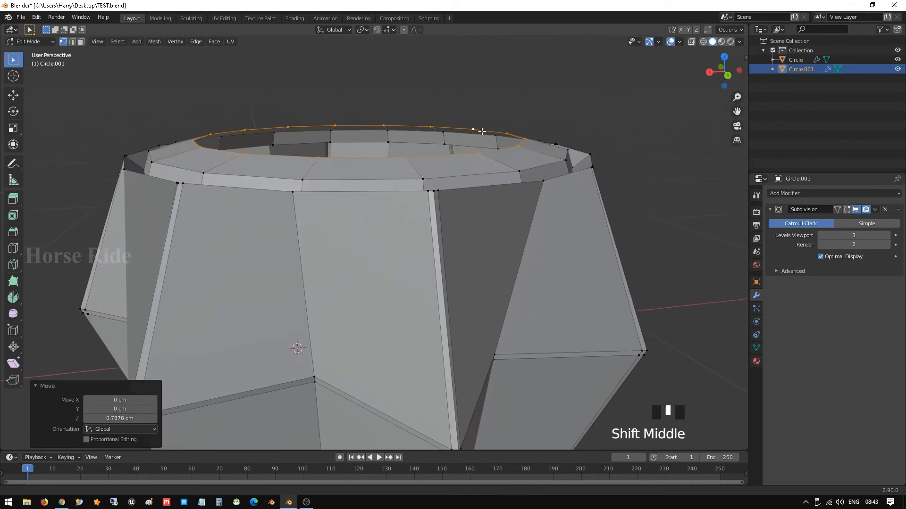
{"action": "key", "text": "e"}
{"action": "key", "text": "s"}
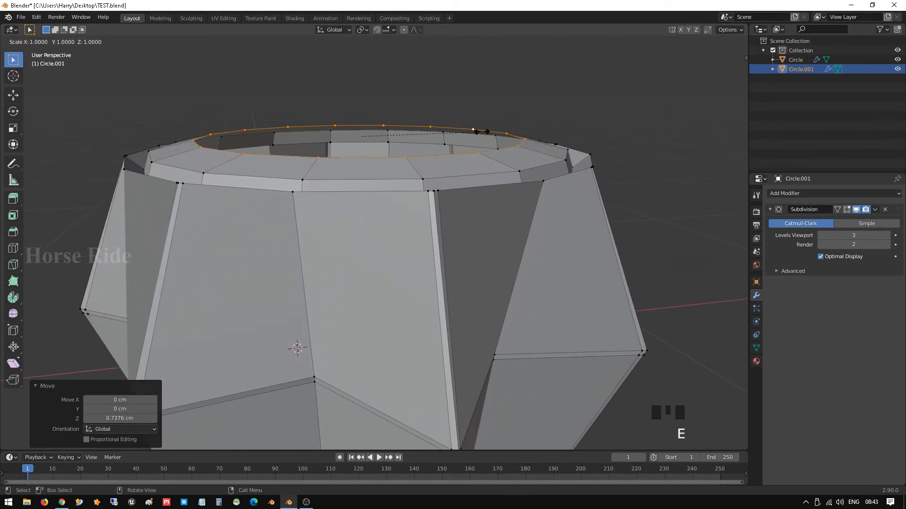
{"action": "left_click", "coordinate": [438, 125]}
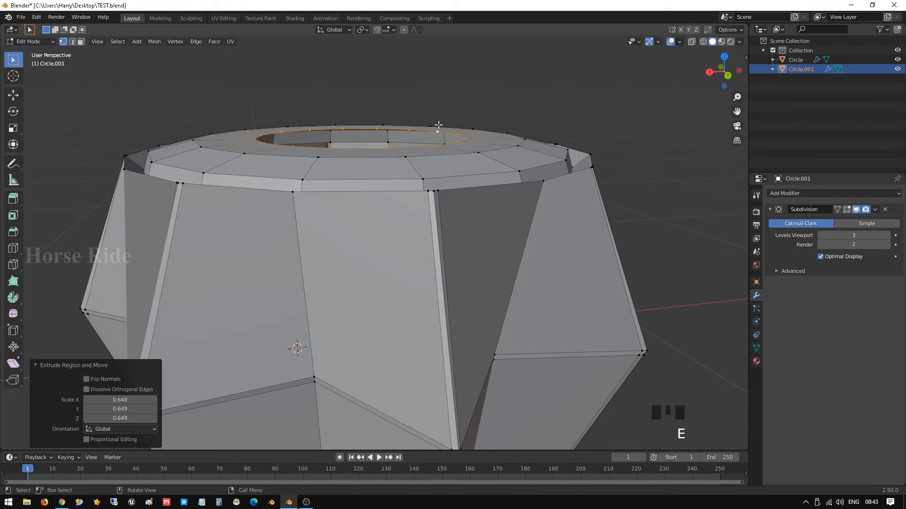
{"action": "key", "text": "g"}
{"action": "key", "text": "z"}
{"action": "left_click", "coordinate": [437, 122]}
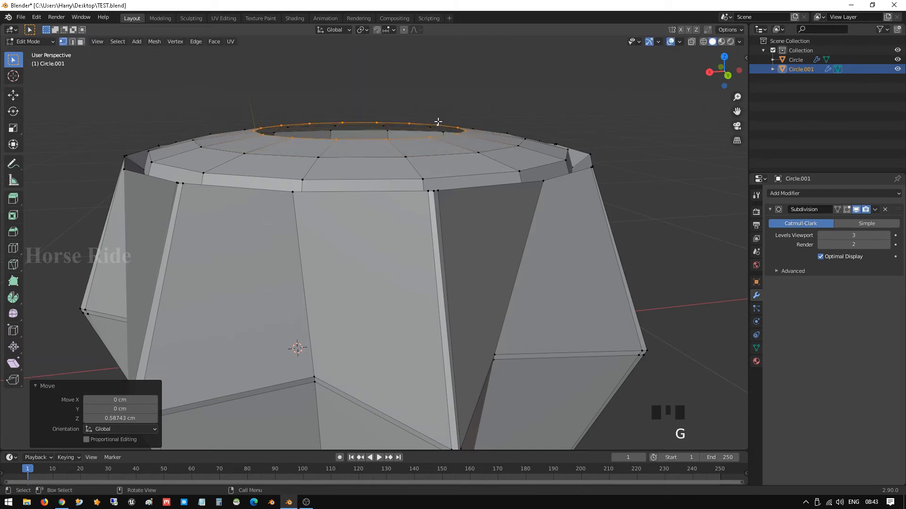
{"action": "middle_click_drag", "start_coordinate": [437, 122], "coordinate": [452, 154]}
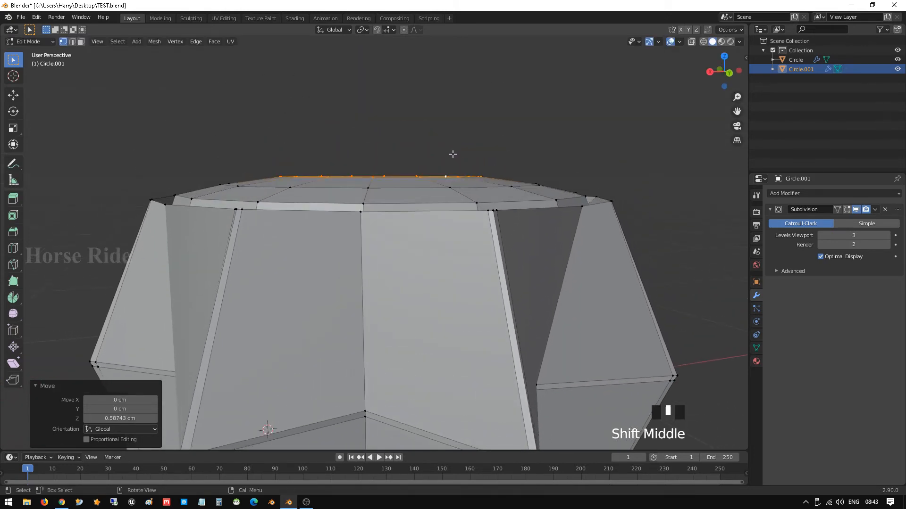
{"action": "key", "text": "g"}
{"action": "key", "text": "z"}
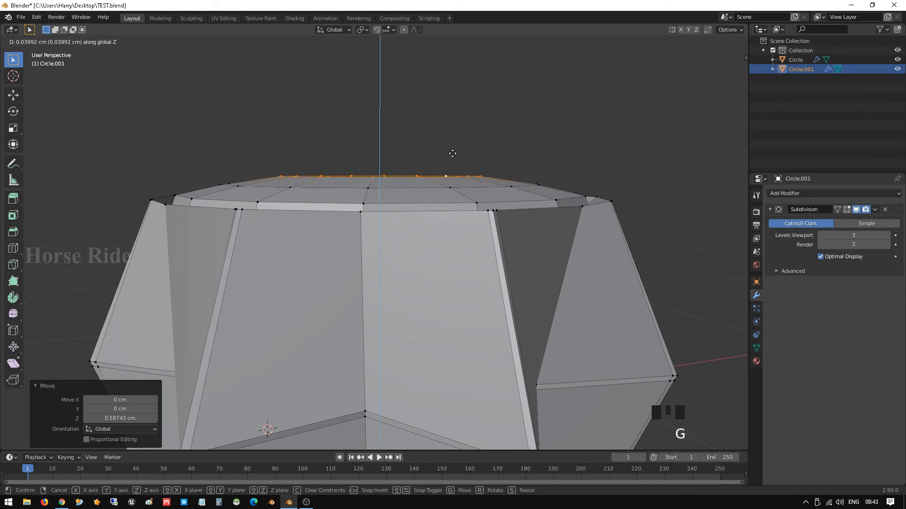
{"action": "left_click", "coordinate": [452, 154]}
Step: Extrude the lid's inner loop inward at scale 0.472, then merge the loop's vertices at their center
{"action": "key", "text": "e"}
{"action": "key", "text": "s"}
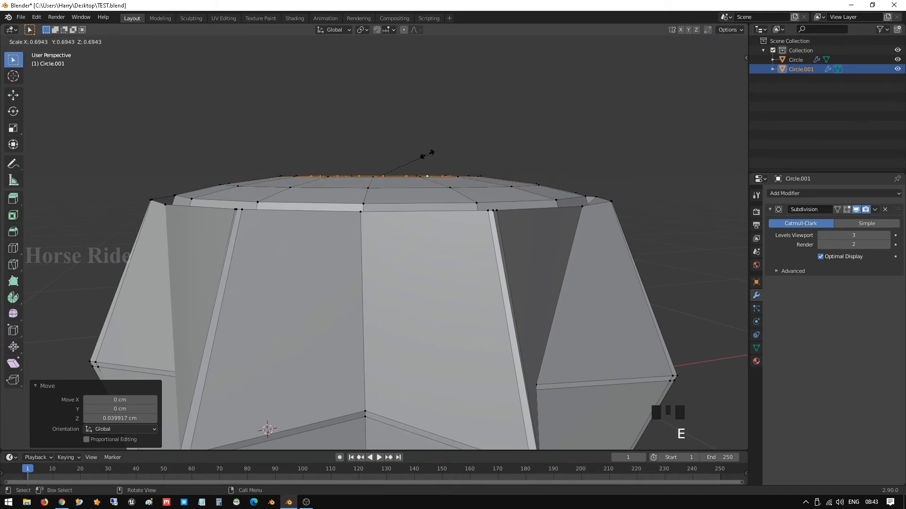
{"action": "left_click", "coordinate": [411, 161]}
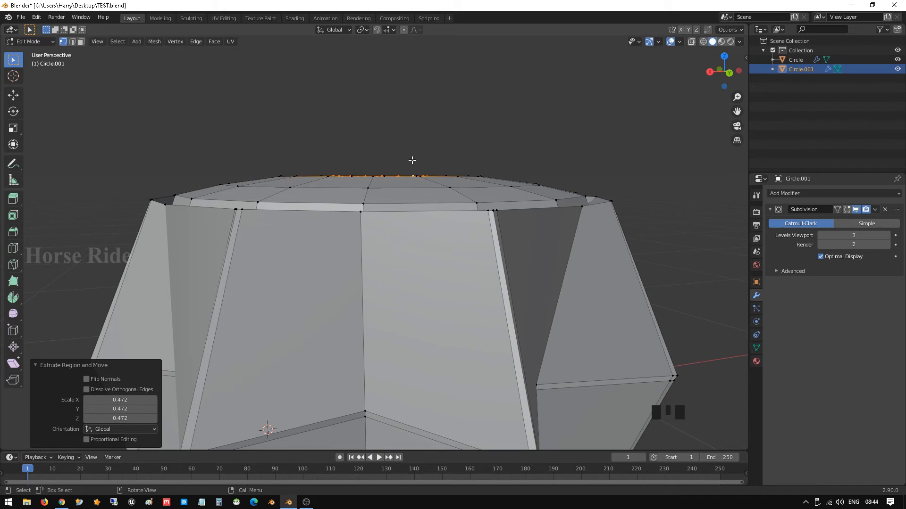
{"action": "key", "text": "m"}
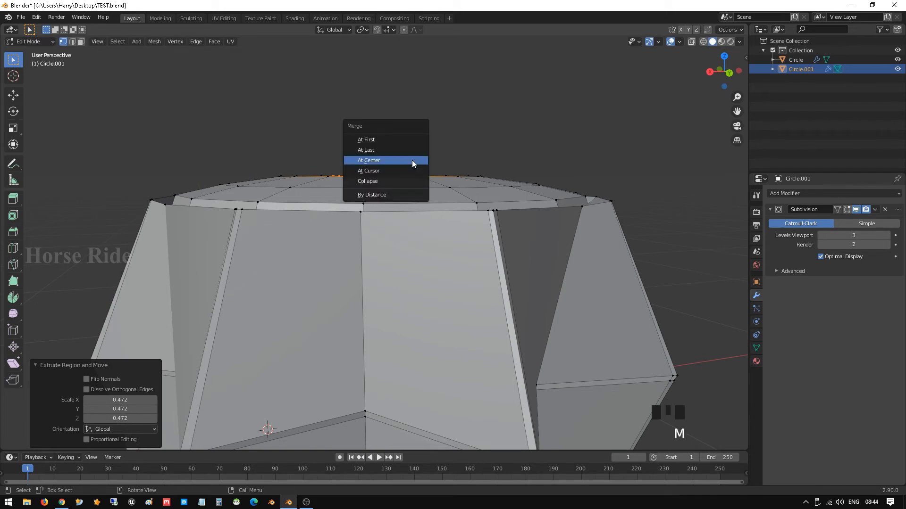
{"action": "left_click", "coordinate": [412, 161]}
Step: Raise the merged center vertex of the lid slightly along Z
{"action": "key", "text": "g"}
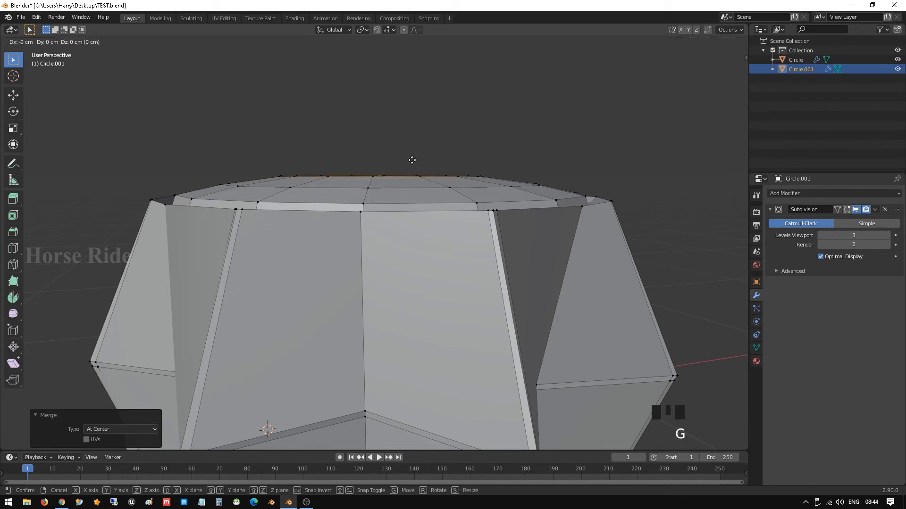
{"action": "key", "text": "z"}
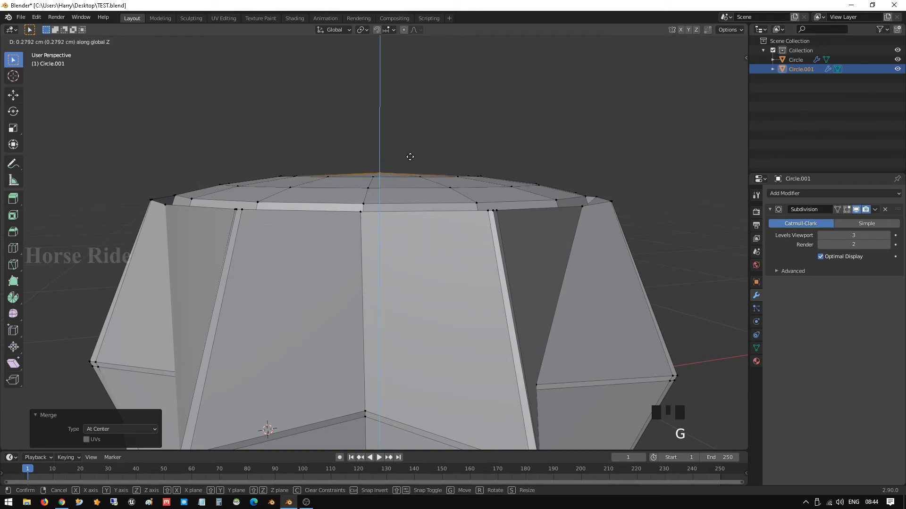
{"action": "left_click", "coordinate": [411, 159]}
{"action": "scroll", "coordinate": [427, 164], "scroll_direction": "down", "scroll_amount": 2}
{"action": "key", "text": "Tab"}
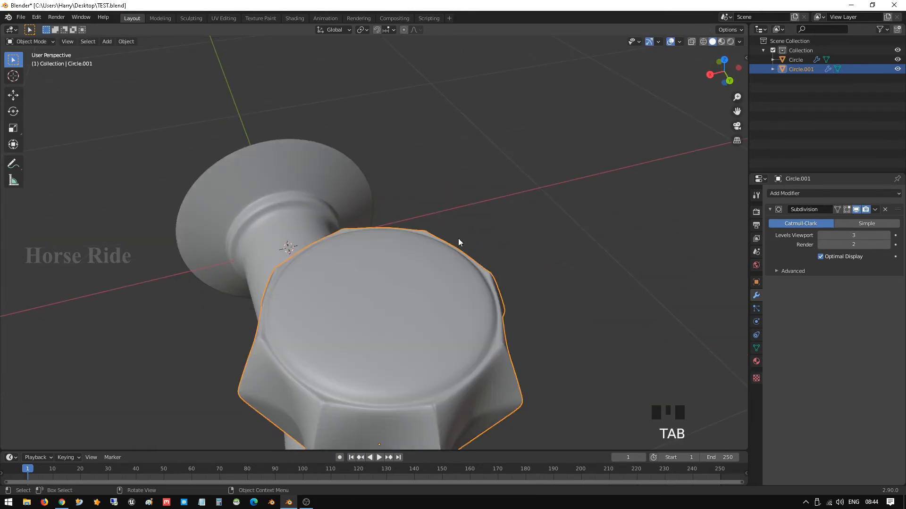
Step: Set the cup's Subdivision modifier to level 3 for both viewport and render
{"action": "scroll", "coordinate": [443, 310], "scroll_direction": "down", "scroll_amount": 2}
{"action": "middle_click_drag", "start_coordinate": [444, 309], "coordinate": [440, 295]}
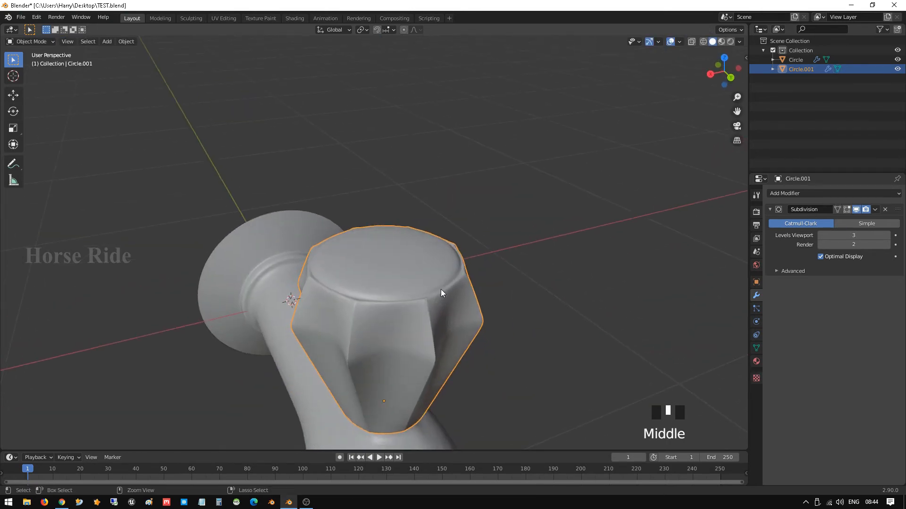
{"action": "key", "text": "ctrl+3"}
{"action": "scroll", "coordinate": [441, 292], "scroll_direction": "up", "scroll_amount": 2}
{"action": "middle_click_drag", "start_coordinate": [434, 319], "coordinate": [495, 218], "text": "shift"}
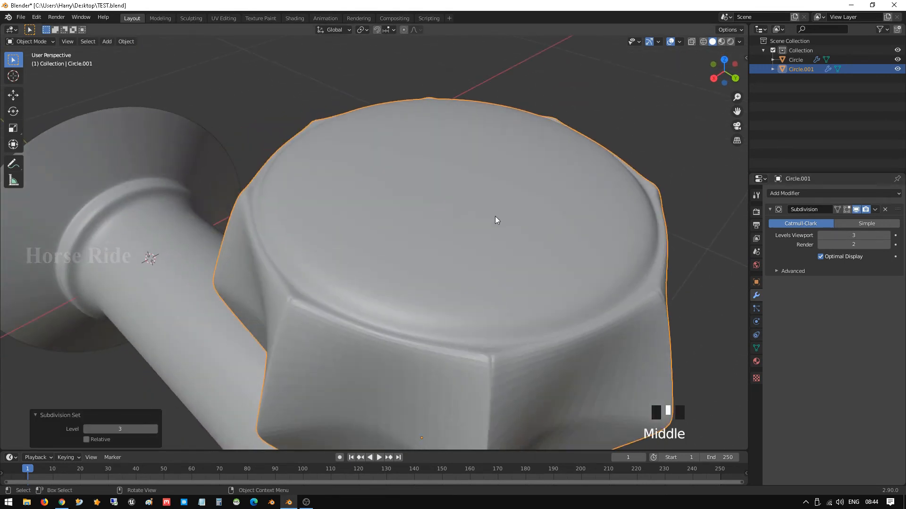
{"action": "left_click", "coordinate": [885, 245]}
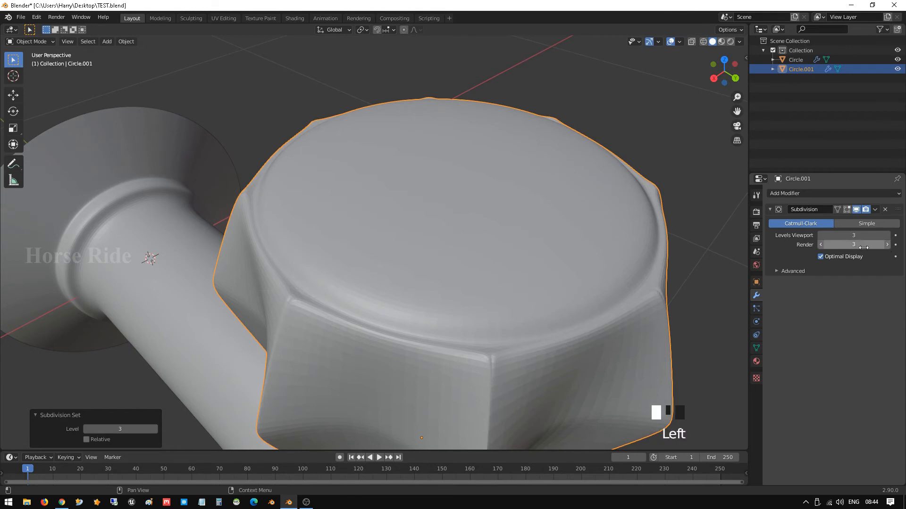
Step: Apply smooth shading to the cup object
{"action": "middle_click_drag", "start_coordinate": [544, 279], "coordinate": [530, 293]}
{"action": "right_click", "coordinate": [523, 270]}
{"action": "left_click", "coordinate": [522, 270]}
{"action": "scroll", "coordinate": [519, 250], "scroll_direction": "down", "scroll_amount": 4}
{"action": "scroll", "coordinate": [433, 250], "scroll_direction": "up", "scroll_amount": 4}
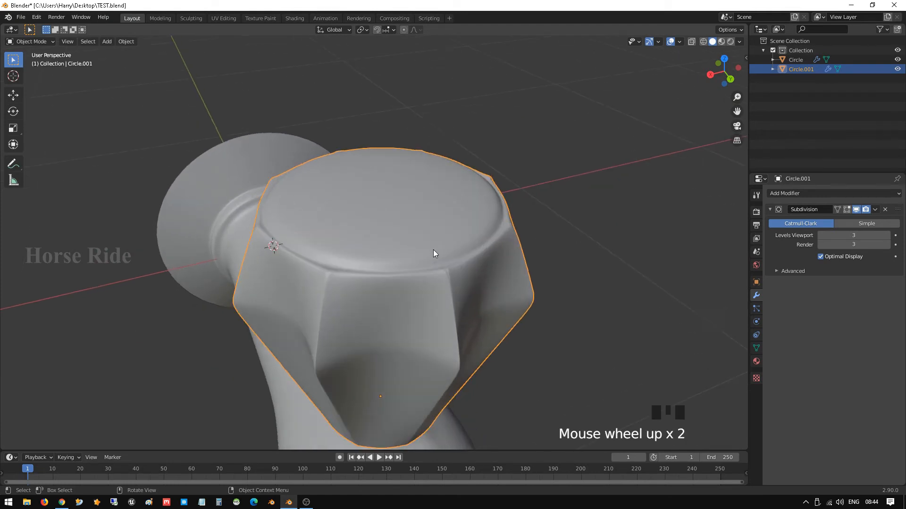
Step: Circle-select the triangular faces at the lid's center and grow the face selection three times to cover the lid and its side wall
{"action": "middle_click_drag", "start_coordinate": [396, 291], "coordinate": [462, 294]}
{"action": "key", "text": "Tab"}
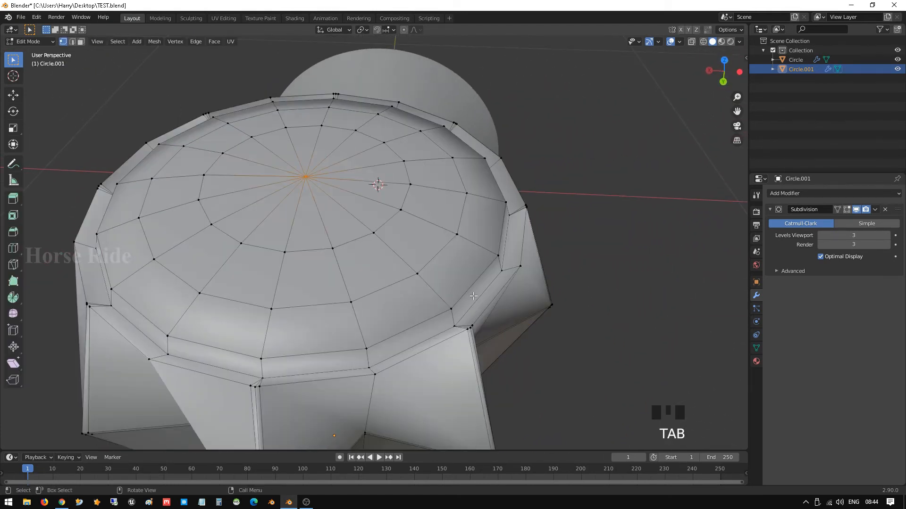
{"action": "left_click", "coordinate": [462, 313], "text": "alt"}
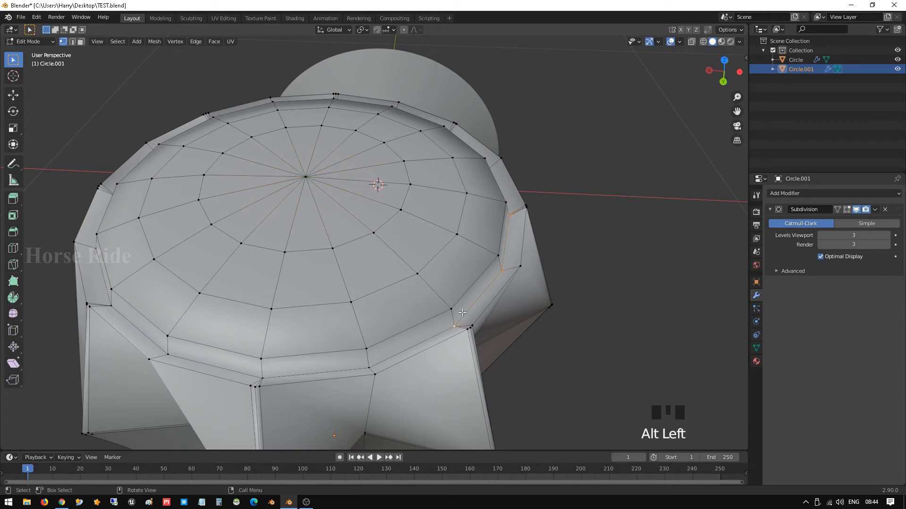
{"action": "key", "text": "3"}
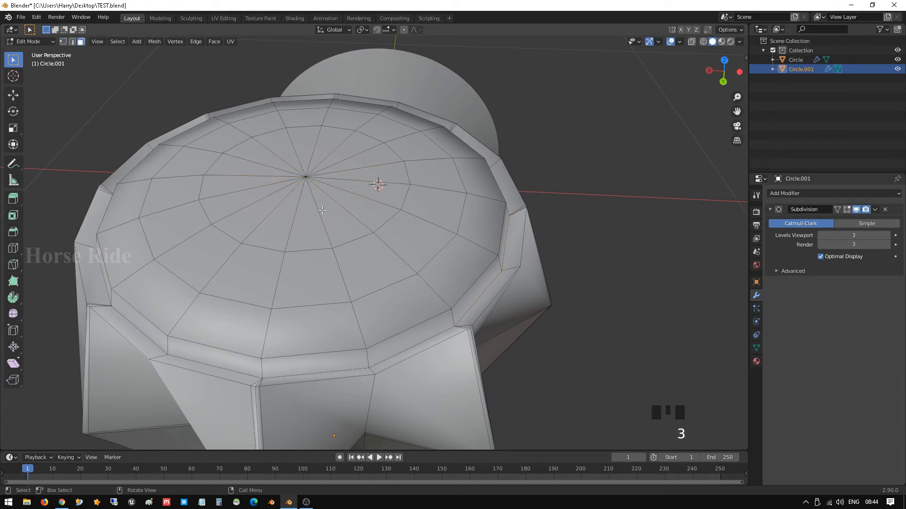
{"action": "key", "text": "c"}
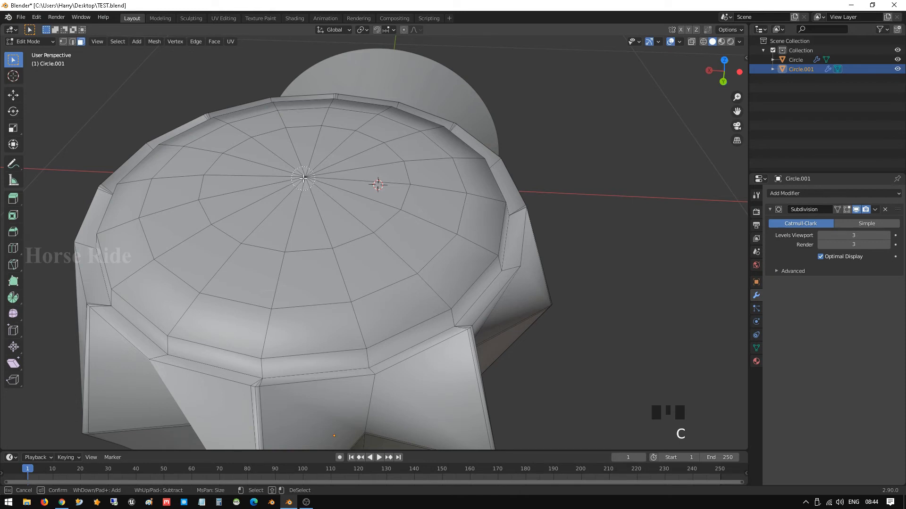
{"action": "left_click", "coordinate": [304, 179]}
{"action": "right_click", "coordinate": [303, 178]}
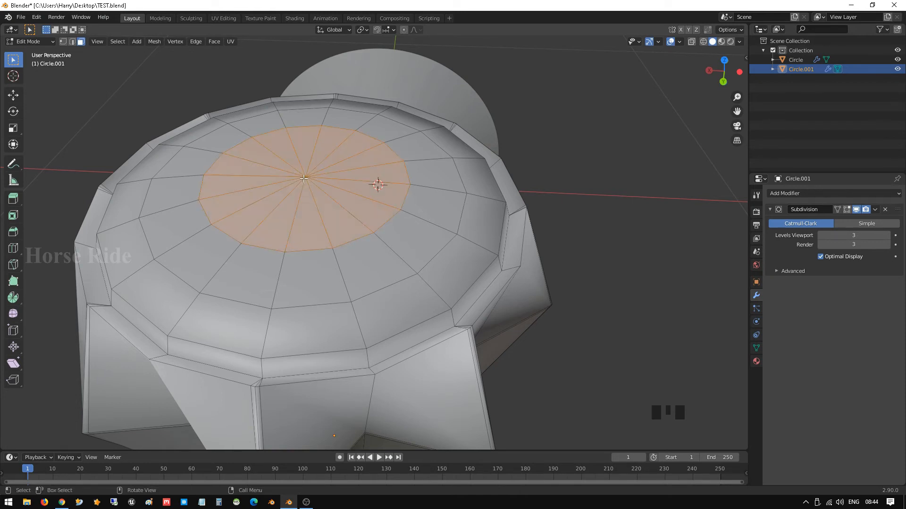
{"action": "key", "text": "ctrl+KP_Add"}
{"action": "key", "text": "ctrl+KP_Add"}
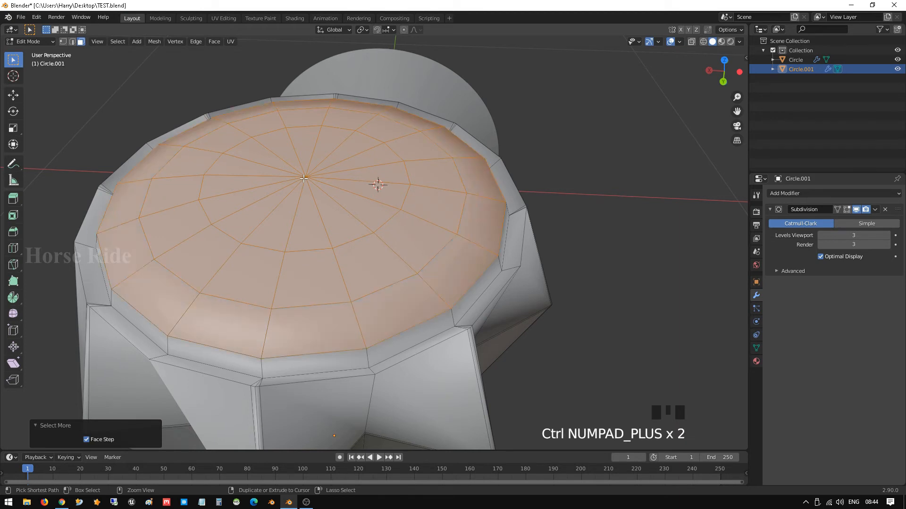
{"action": "key", "text": "ctrl+KP_Add"}
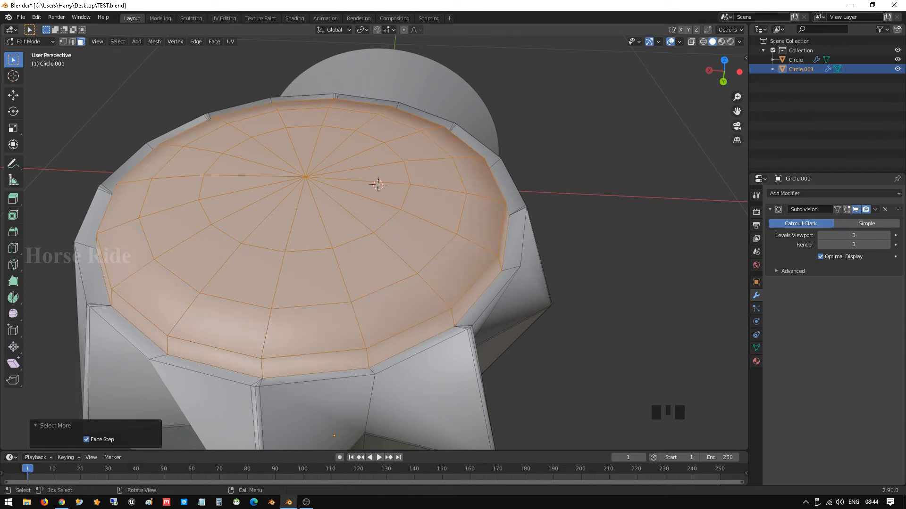
Step: Scale the selected lid faces to 0.926
{"action": "key", "text": "s"}
{"action": "left_click", "coordinate": [546, 317]}
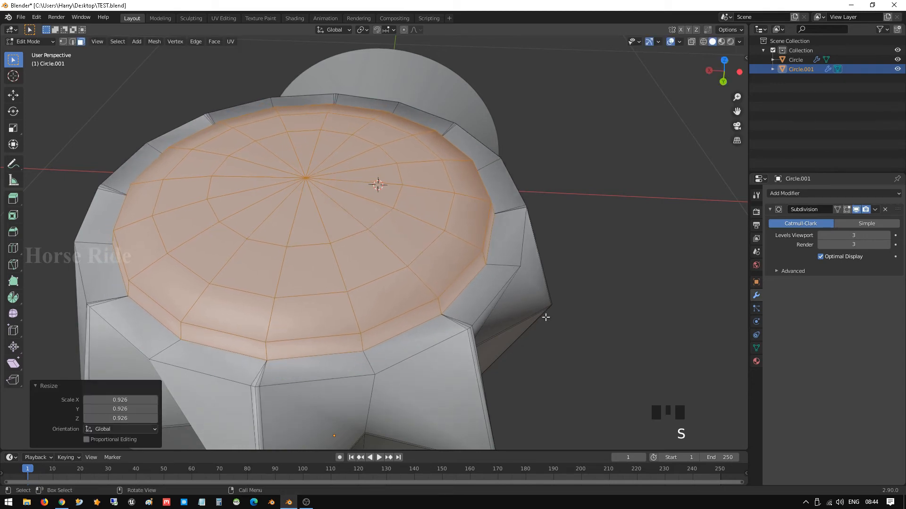
{"action": "key", "text": "Tab"}
{"action": "scroll", "coordinate": [444, 256], "scroll_direction": "down", "scroll_amount": 2}
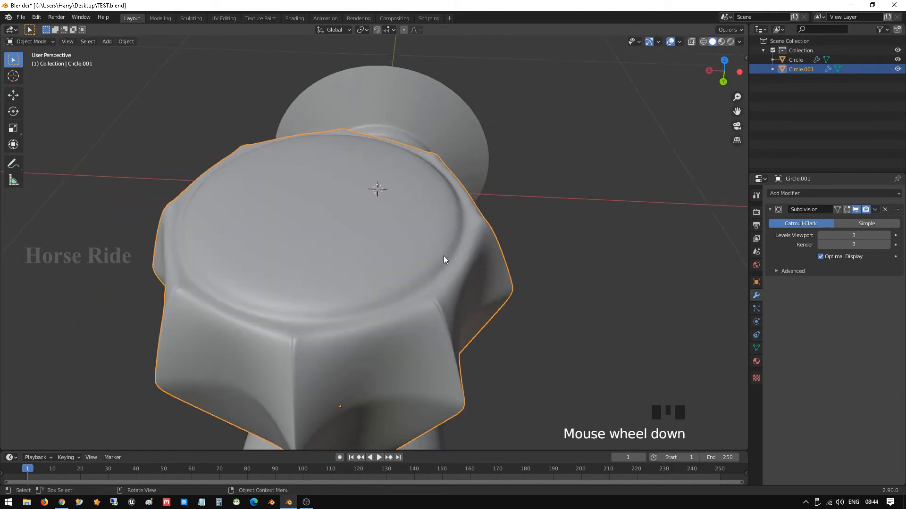
{"action": "middle_click_drag", "start_coordinate": [443, 255], "coordinate": [463, 259]}
Step: Add one edge loop on the lid's top just inside its outer edge, slid to factor 0.873
{"action": "key", "text": "Tab"}
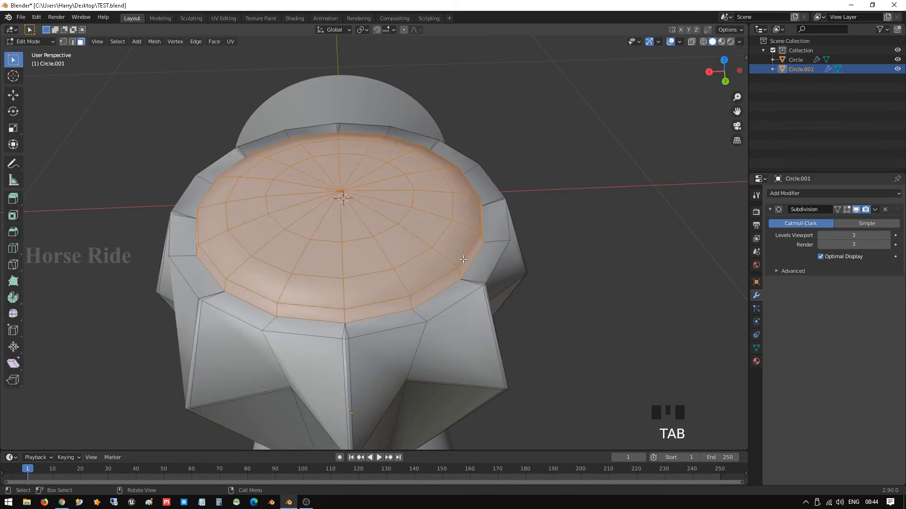
{"action": "scroll", "coordinate": [461, 259], "scroll_direction": "up", "scroll_amount": 2}
{"action": "left_click", "coordinate": [467, 268]}
{"action": "key", "text": "ctrl+r"}
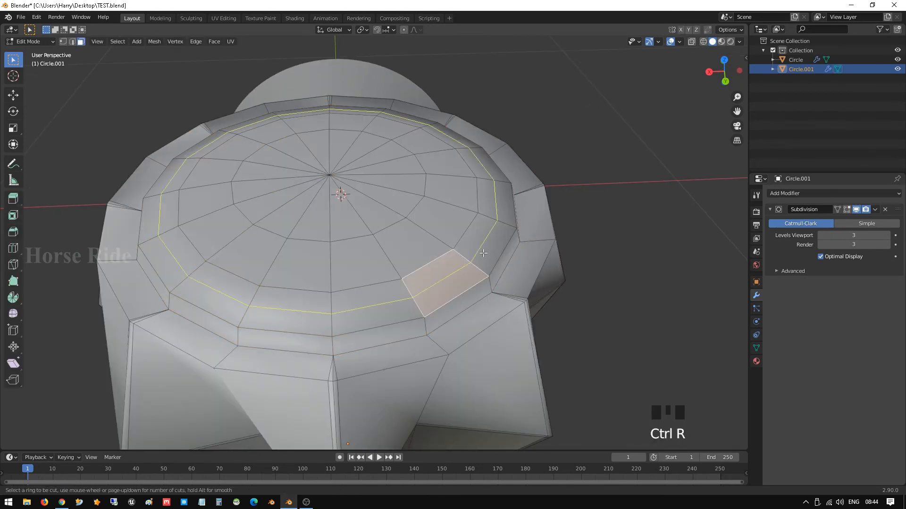
{"action": "left_click", "coordinate": [480, 254]}
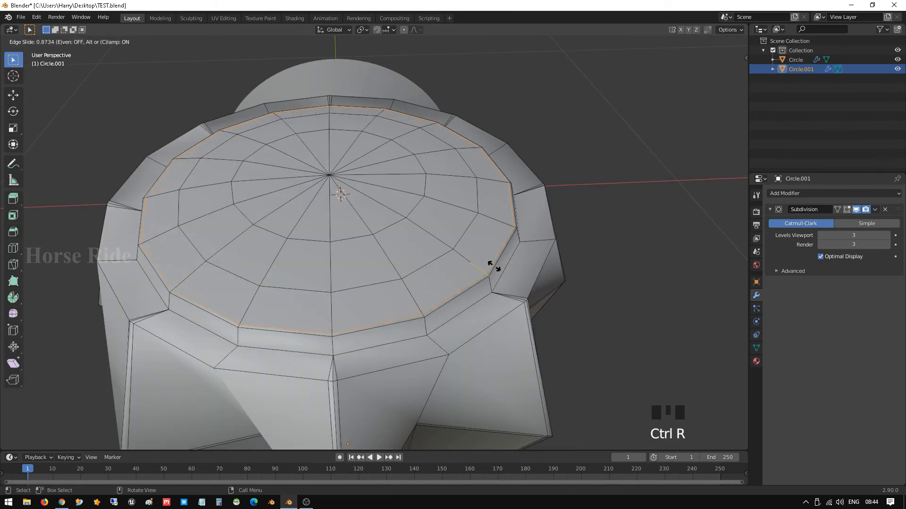
{"action": "left_click", "coordinate": [491, 266]}
Step: Add an edge loop on the lid's side wall just below its top edge, slid to about -0.666
{"action": "key", "text": "ctrl+r"}
{"action": "left_click", "coordinate": [488, 283]}
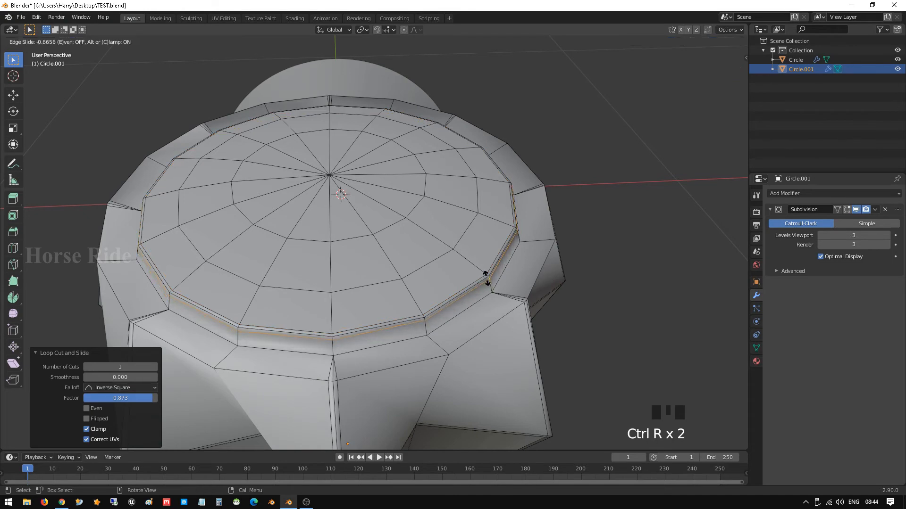
{"action": "left_click", "coordinate": [486, 278]}
{"action": "key", "text": "Tab"}
{"action": "middle_click_drag", "start_coordinate": [480, 272], "coordinate": [565, 243]}
{"action": "key", "text": "Tab"}
{"action": "key", "text": "ctrl+r"}
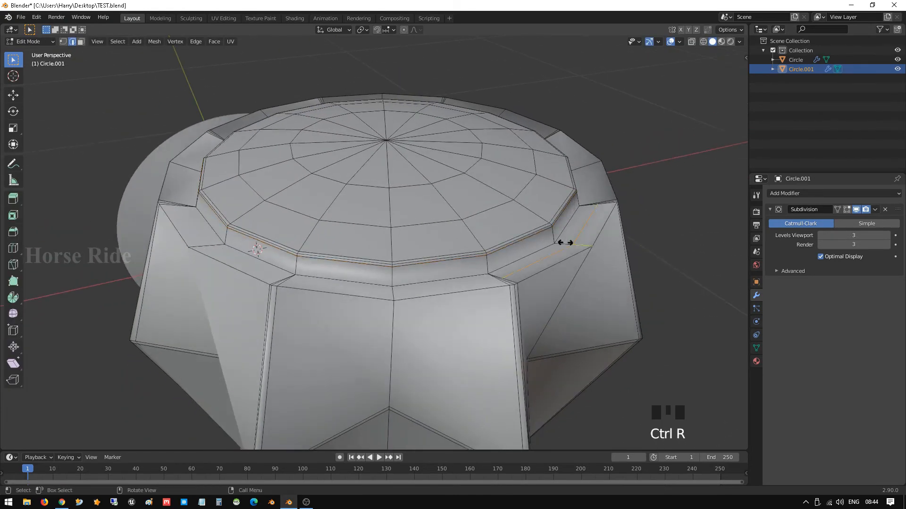
{"action": "left_click", "coordinate": [563, 243]}
{"action": "key", "text": "ctrl+z"}
{"action": "key", "text": "ctrl+r"}
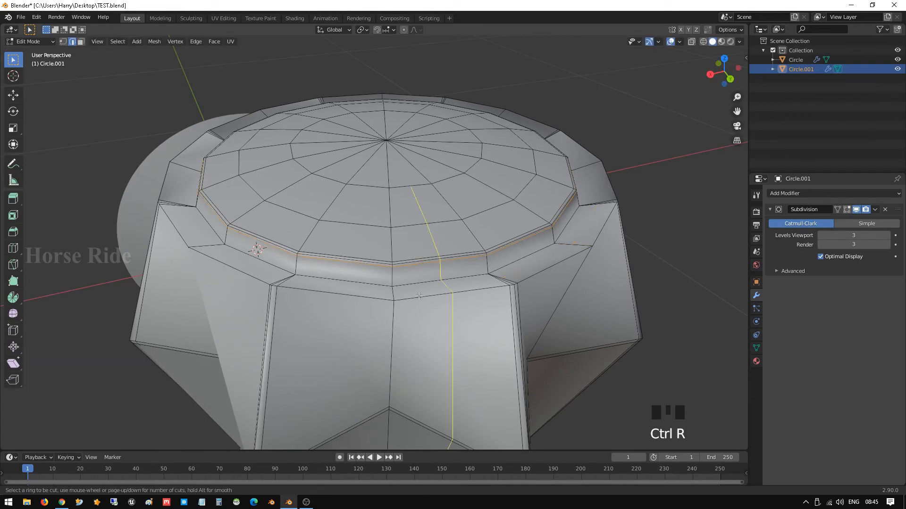
{"action": "left_click", "coordinate": [393, 293]}
{"action": "scroll", "coordinate": [393, 293], "scroll_direction": "down", "scroll_amount": 2}
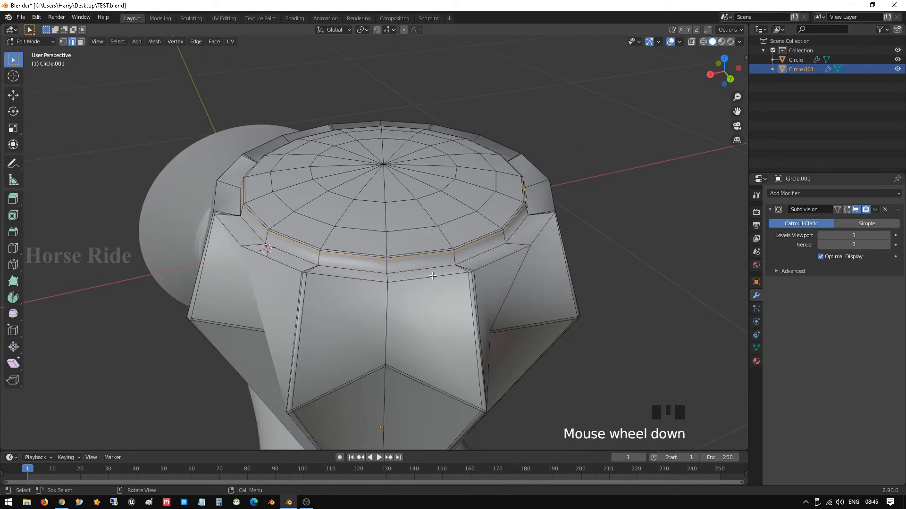
{"action": "middle_click_drag", "start_coordinate": [393, 292], "coordinate": [441, 265]}
{"action": "key", "text": "Tab"}
Step: Add an edge loop around the base of the lid's side wall, slid to about 0.664
{"action": "middle_click", "coordinate": [437, 261]}
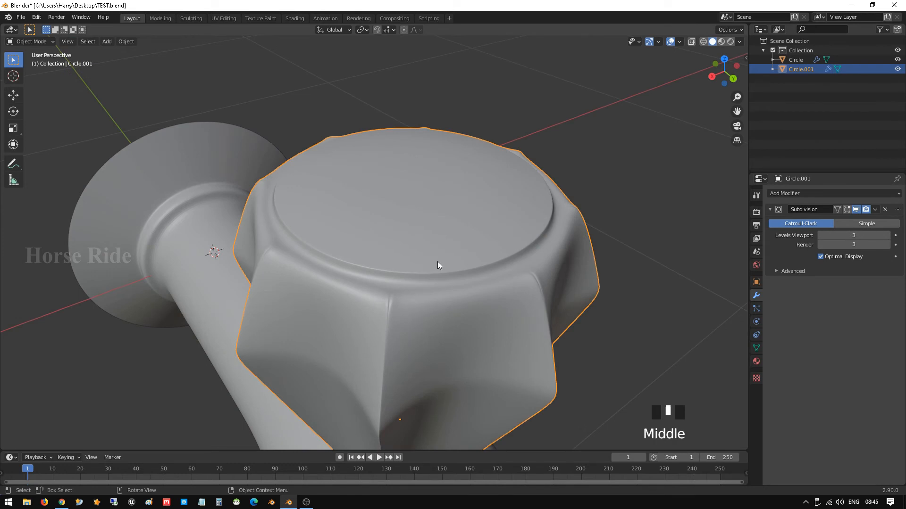
{"action": "scroll", "coordinate": [500, 220], "scroll_direction": "down", "scroll_amount": 2}
{"action": "middle_click_drag", "start_coordinate": [500, 220], "coordinate": [431, 208]}
{"action": "scroll", "coordinate": [446, 223], "scroll_direction": "up", "scroll_amount": 2}
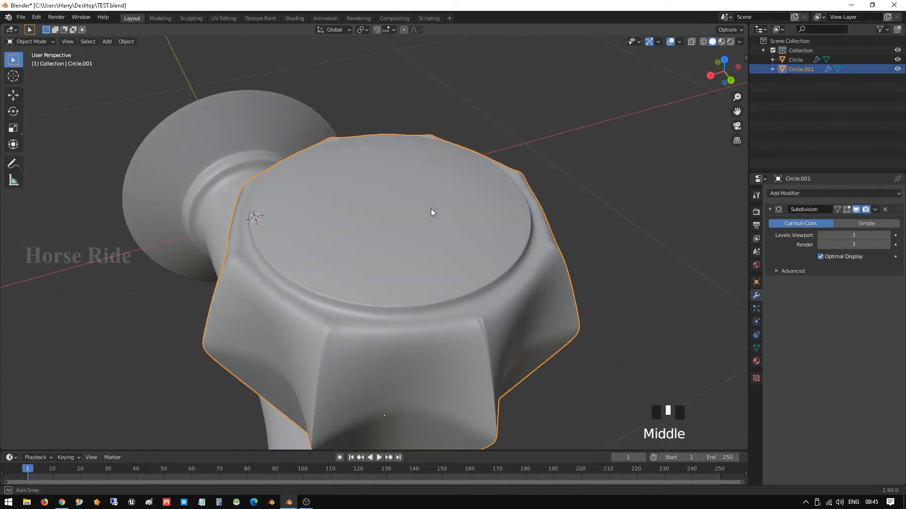
{"action": "key", "text": "Tab"}
{"action": "scroll", "coordinate": [447, 281], "scroll_direction": "up", "scroll_amount": 1}
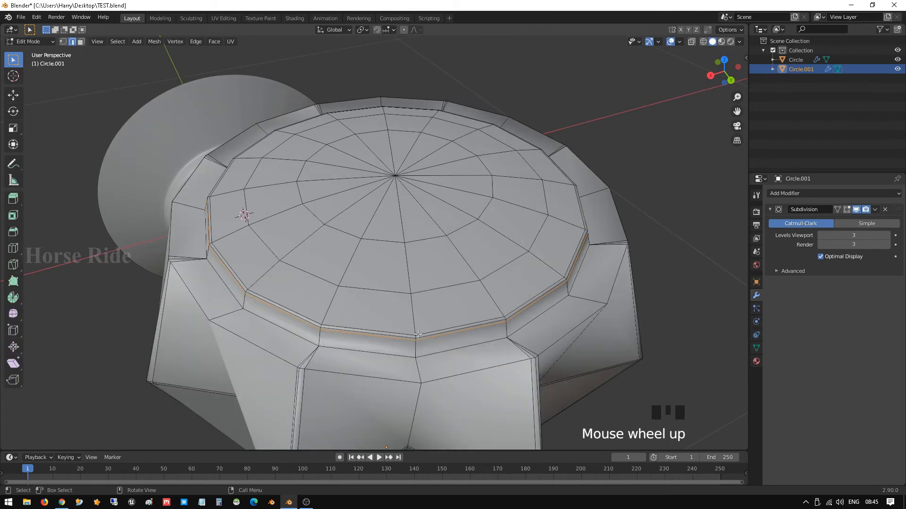
{"action": "middle_click_drag", "start_coordinate": [418, 335], "coordinate": [419, 321]}
{"action": "scroll", "coordinate": [420, 322], "scroll_direction": "up", "scroll_amount": 1}
{"action": "key", "text": "ctrl+r"}
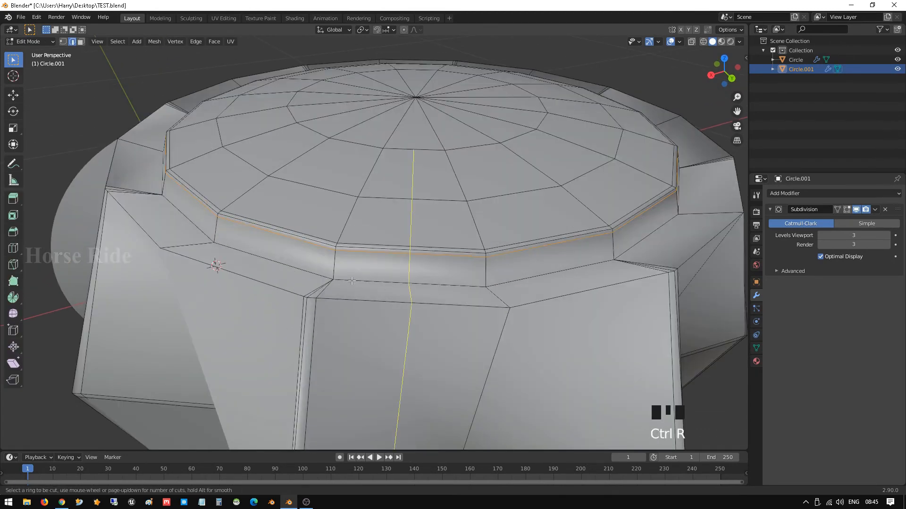
{"action": "left_click", "coordinate": [332, 267]}
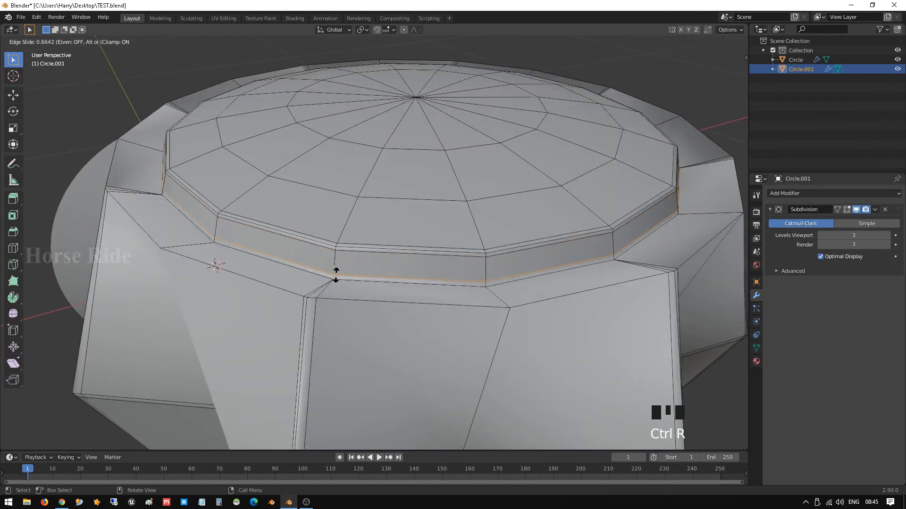
{"action": "left_click", "coordinate": [336, 276]}
Step: Examine the whole tap in Object Mode from several angles with nothing selected
{"action": "key", "text": "Tab"}
{"action": "scroll", "coordinate": [413, 277], "scroll_direction": "down", "scroll_amount": 4}
{"action": "middle_click_drag", "start_coordinate": [429, 210], "coordinate": [447, 210]}
{"action": "scroll", "coordinate": [512, 196], "scroll_direction": "down", "scroll_amount": 3}
{"action": "scroll", "coordinate": [444, 253], "scroll_direction": "down", "scroll_amount": 3}
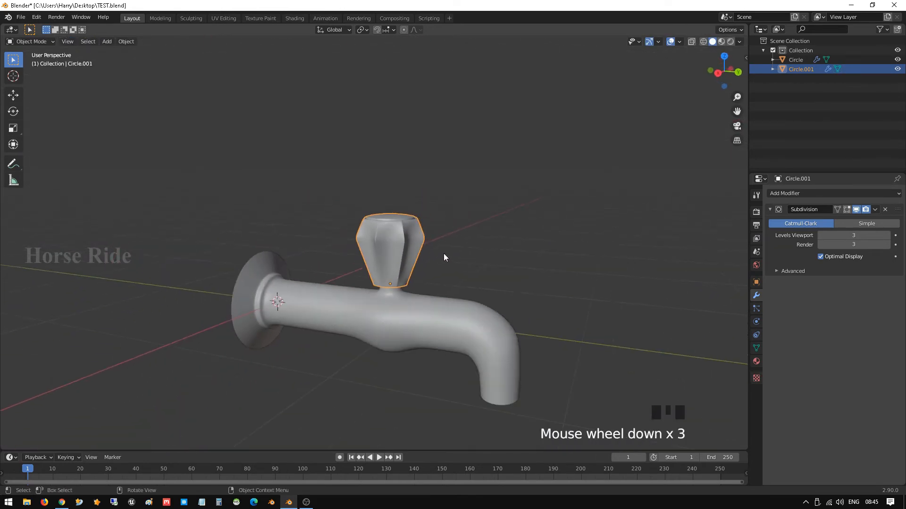
{"action": "middle_click_drag", "start_coordinate": [443, 257], "coordinate": [448, 275]}
{"action": "scroll", "coordinate": [383, 309], "scroll_direction": "down", "scroll_amount": 2}
{"action": "left_click", "coordinate": [522, 267]}
{"action": "scroll", "coordinate": [449, 275], "scroll_direction": "up", "scroll_amount": 2}
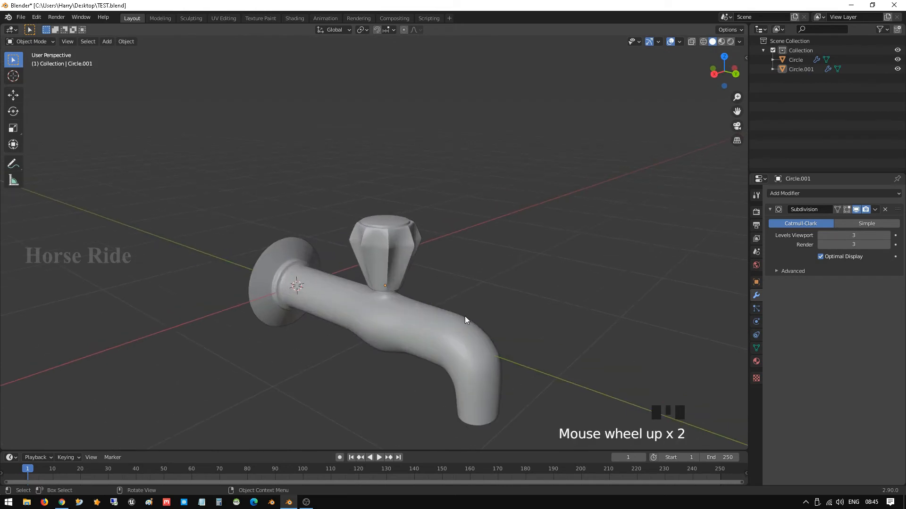
{"action": "mouse_move", "coordinate": [466, 320]}
{"action": "middle_mouse_down"}
{"action": "mouse_move", "coordinate": [429, 281]}
{"action": "mouse_move", "coordinate": [439, 304]}
{"action": "mouse_move", "coordinate": [467, 324]}
{"action": "middle_mouse_up"}
Step: Scale up the knob uniformly in two passes, first by about 1.2 and again by 1.150
{"action": "left_click", "coordinate": [399, 263]}
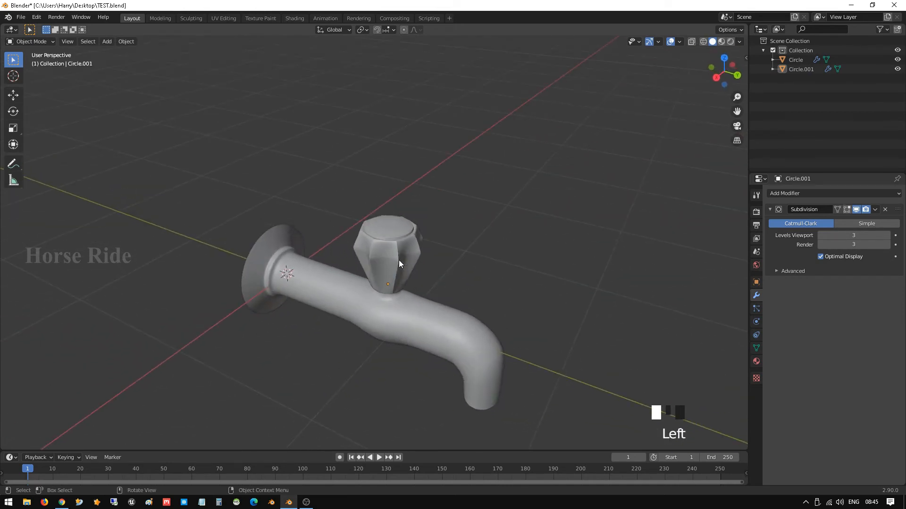
{"action": "key", "text": "s"}
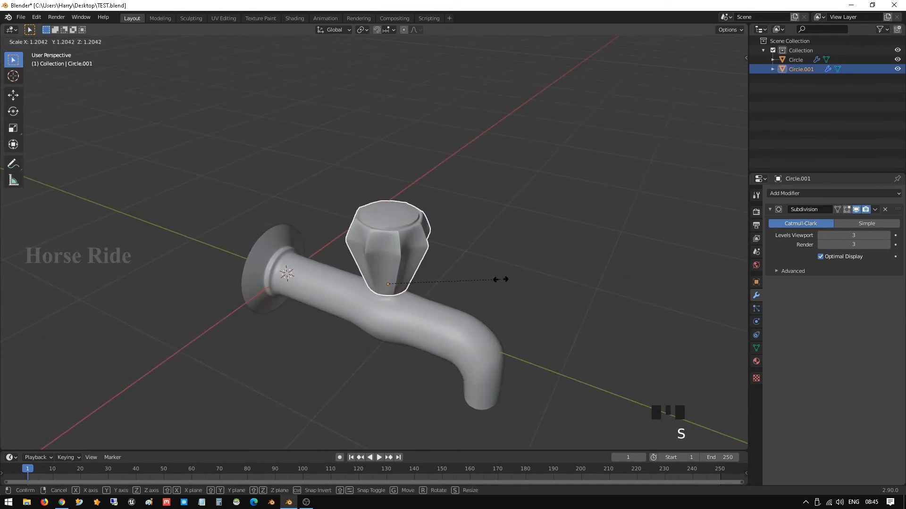
{"action": "left_click", "coordinate": [501, 279]}
{"action": "middle_click_drag", "start_coordinate": [501, 279], "coordinate": [536, 240]}
{"action": "key", "text": "s"}
{"action": "left_click", "coordinate": [543, 239]}
Step: Move the enlarged knob down 2.0535 cm along the global Z axis, closer to the pipe
{"action": "key", "text": "g"}
{"action": "middle_click", "coordinate": [536, 241]}
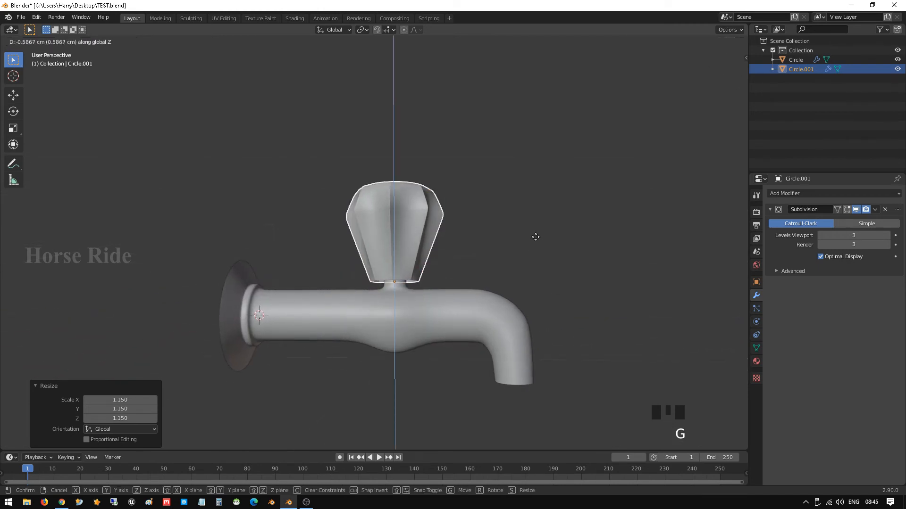
{"action": "left_click", "coordinate": [536, 243]}
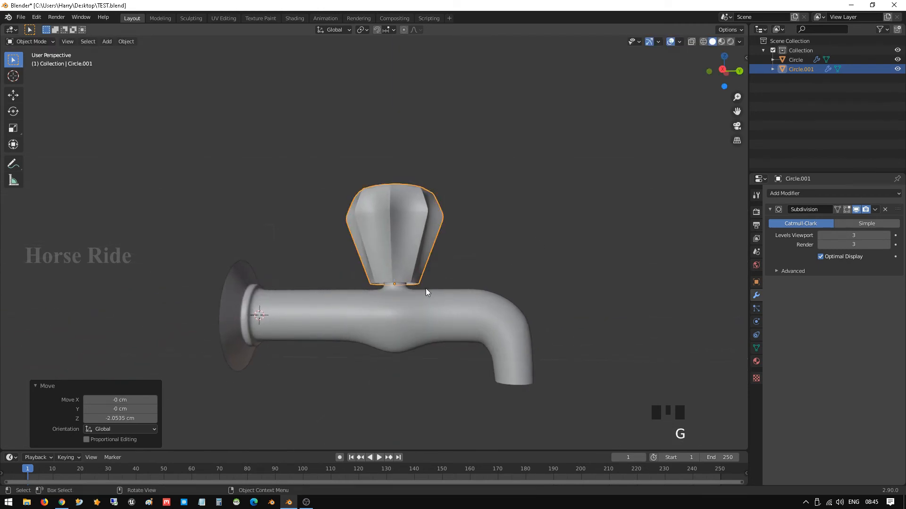
Step: Extrude the edge loop at the knob's open bottom inward, scaled to 0.894, to give the rim thickness
{"action": "scroll", "coordinate": [426, 292], "scroll_direction": "up", "scroll_amount": 5}
{"action": "middle_click_drag", "start_coordinate": [439, 316], "coordinate": [426, 272]}
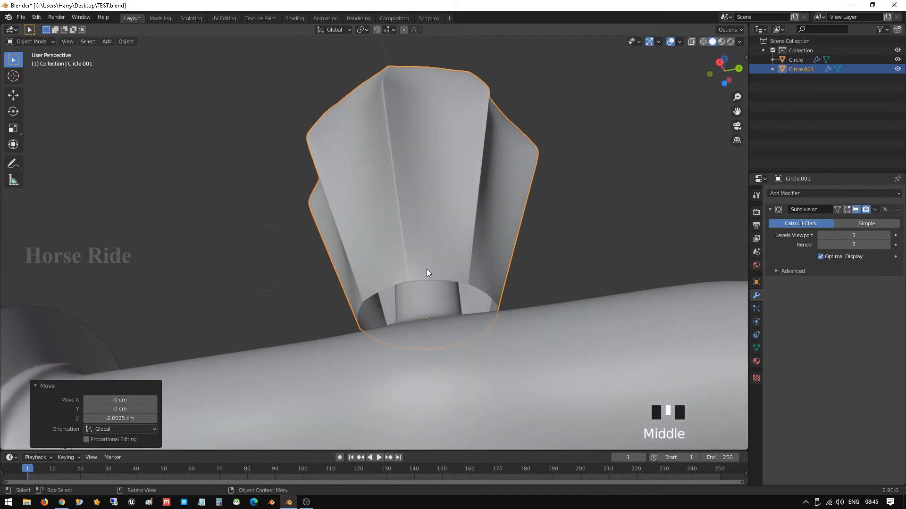
{"action": "scroll", "coordinate": [426, 273], "scroll_direction": "up", "scroll_amount": 2}
{"action": "middle_click_drag", "start_coordinate": [479, 261], "coordinate": [474, 245], "text": "shift"}
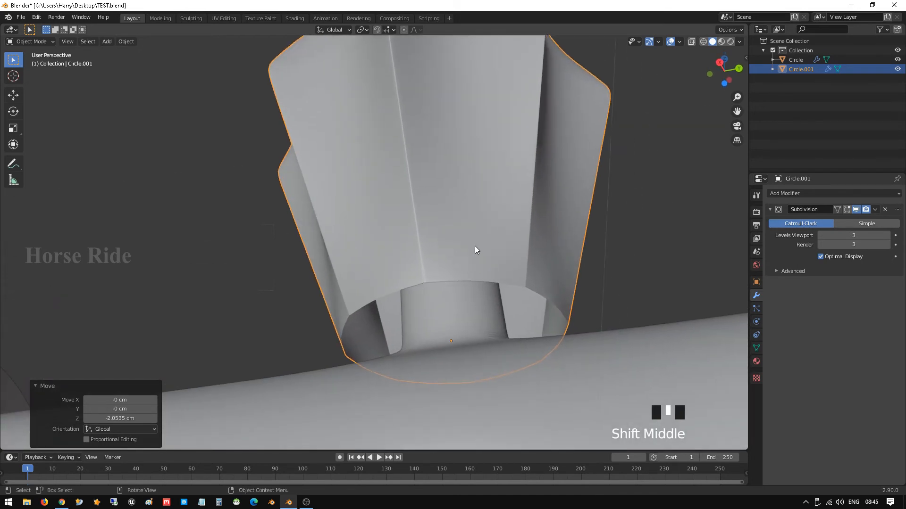
{"action": "key", "text": "Tab"}
{"action": "left_click", "coordinate": [448, 283], "text": "alt"}
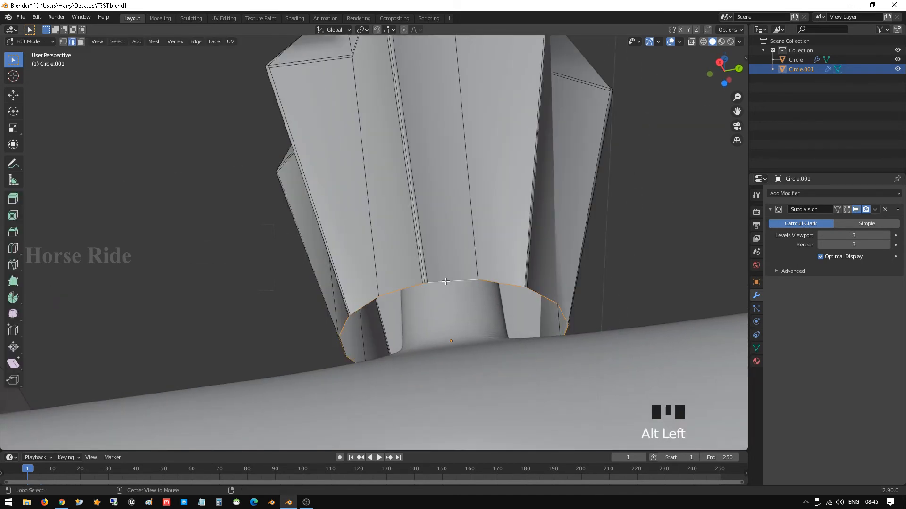
{"action": "key", "text": "e"}
{"action": "key", "text": "s"}
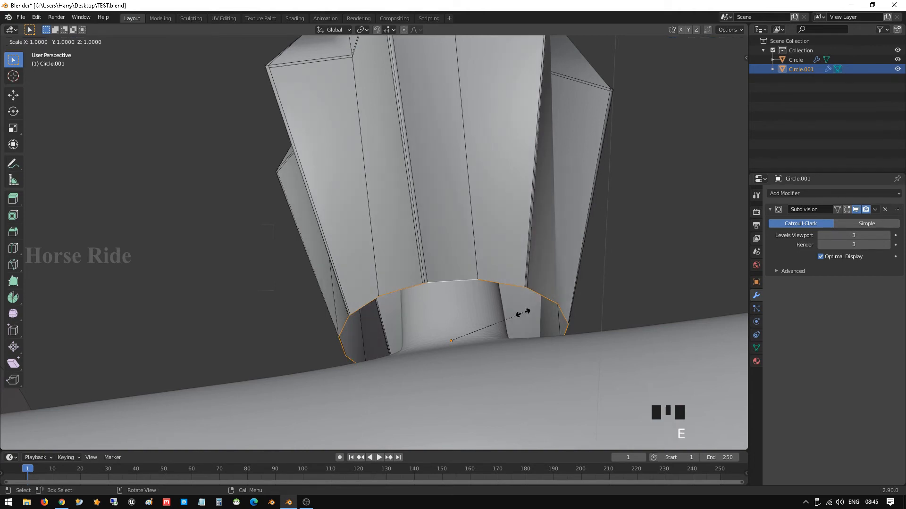
{"action": "left_click", "coordinate": [515, 315]}
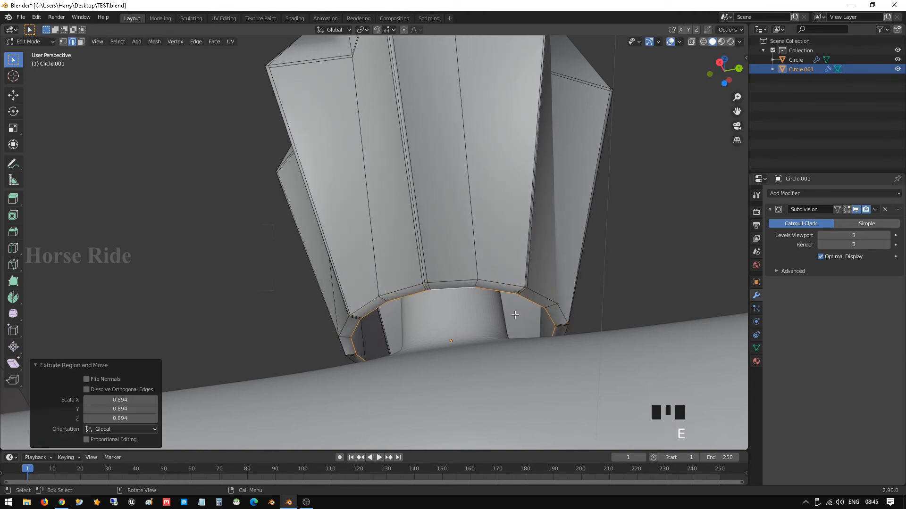
Step: Extrude the inner rim loop up into the knob by 6.1024 cm along Z to form an inner wall
{"action": "key", "text": "g"}
{"action": "key", "text": "g"}
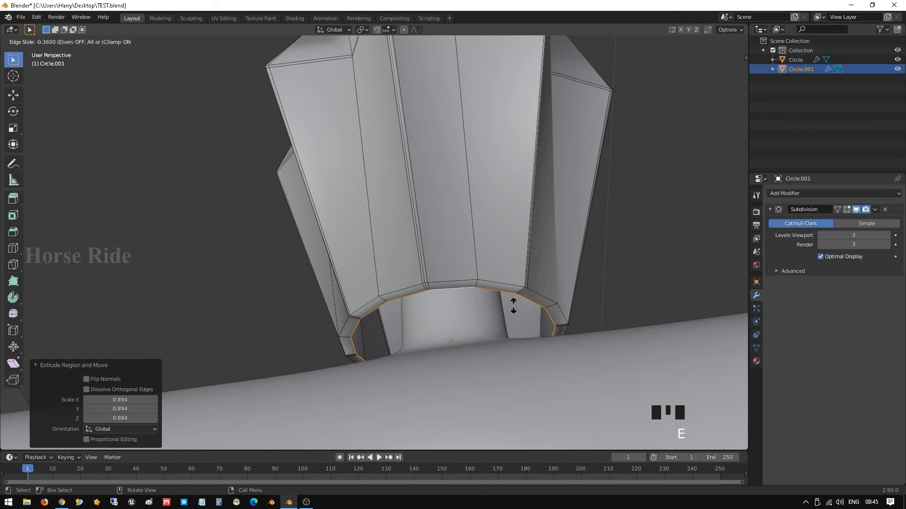
{"action": "right_click", "coordinate": [514, 300]}
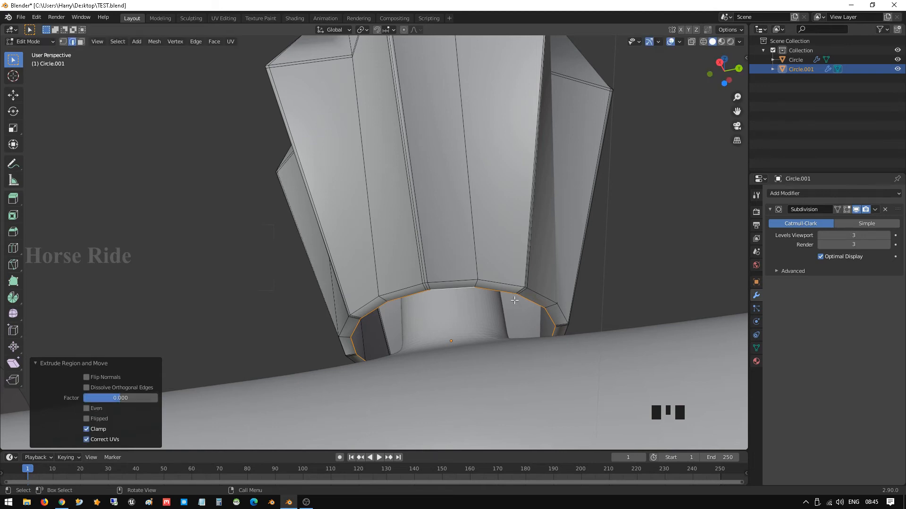
{"action": "key", "text": "g"}
{"action": "left_click", "coordinate": [507, 273]}
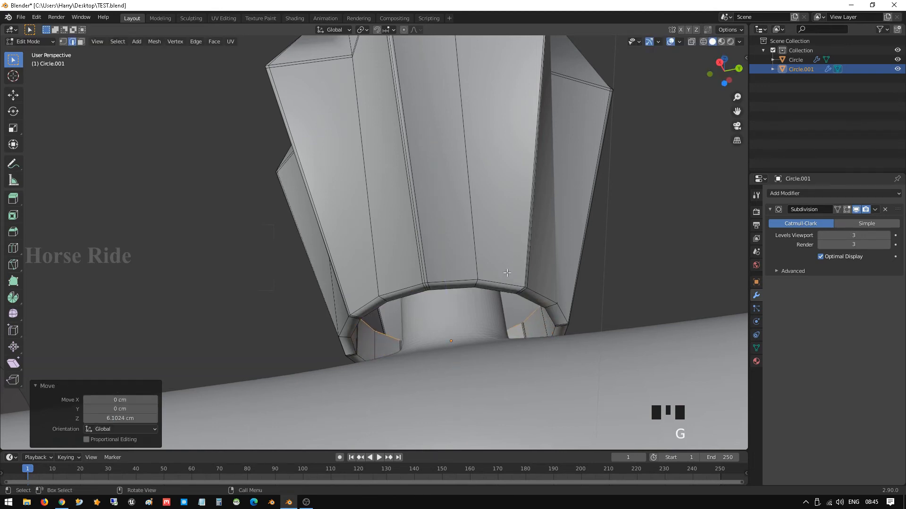
Step: Hide everything except the knob in Object Mode and return to editing its mesh
{"action": "middle_click_drag", "start_coordinate": [349, 312], "coordinate": [399, 259]}
{"action": "scroll", "coordinate": [406, 252], "scroll_direction": "up", "scroll_amount": 2}
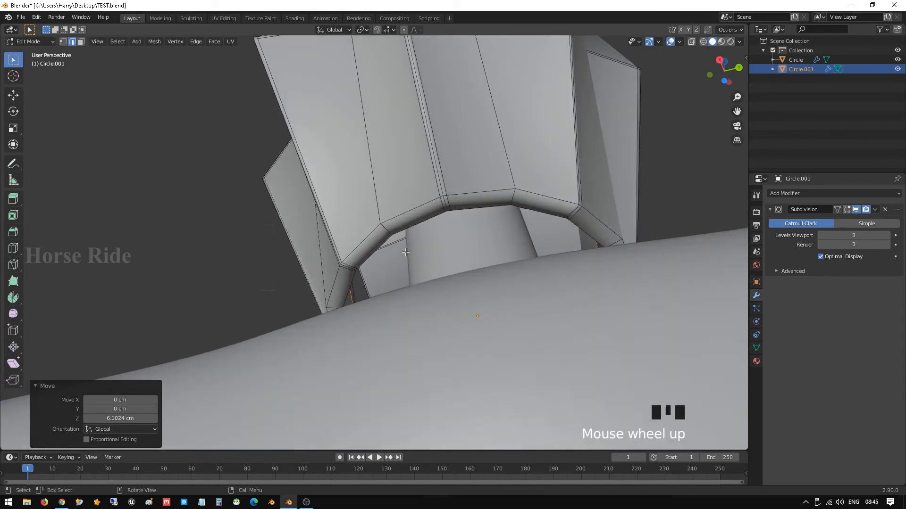
{"action": "key", "text": "Tab"}
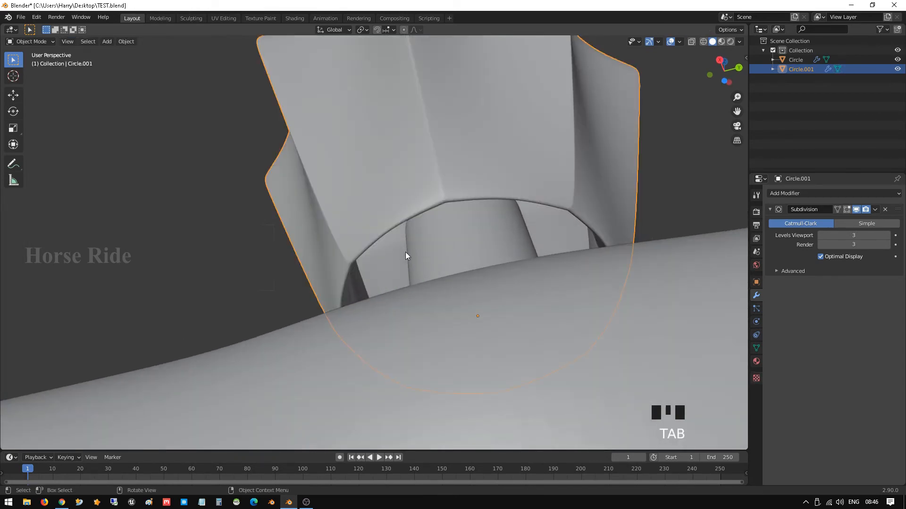
{"action": "key", "text": "shift+h"}
{"action": "key", "text": "Tab"}
{"action": "scroll", "coordinate": [394, 327], "scroll_direction": "up", "scroll_amount": 2}
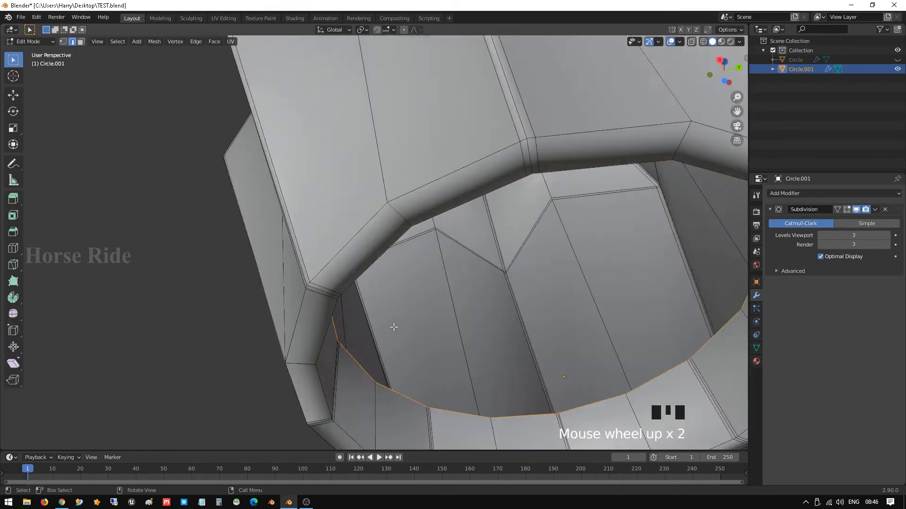
Step: Turn on Auto Smooth in the normals settings of the knob's mesh
{"action": "middle_click_drag", "start_coordinate": [394, 327], "coordinate": [303, 297]}
{"action": "scroll", "coordinate": [434, 302], "scroll_direction": "down", "scroll_amount": 2}
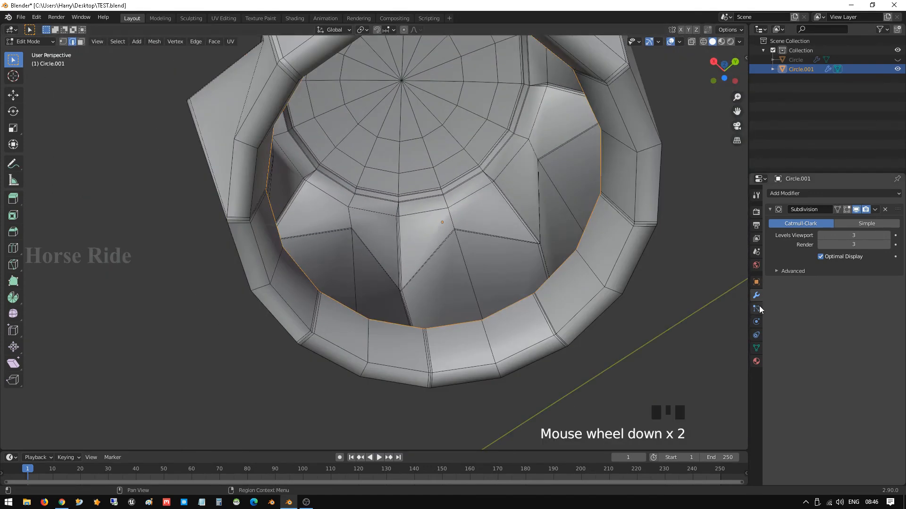
{"action": "left_click", "coordinate": [752, 351]}
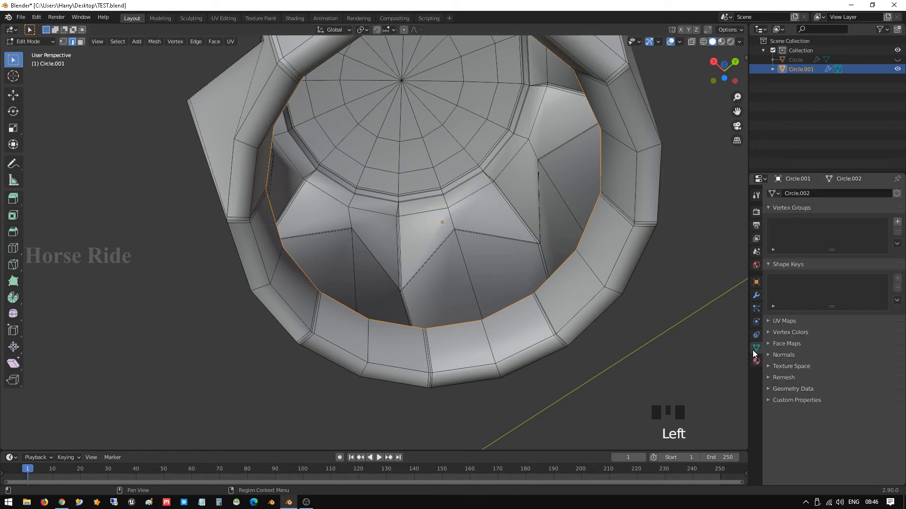
{"action": "left_click", "coordinate": [776, 355]}
{"action": "left_click", "coordinate": [820, 369]}
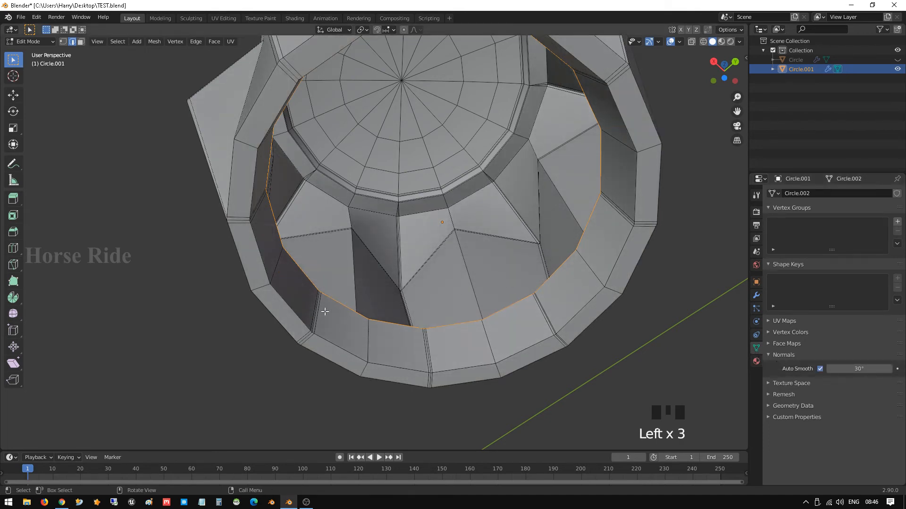
Step: Add one edge loop on the knob's inner wall close to the bottom rim, slid to factor 0.924
{"action": "scroll", "coordinate": [325, 311], "scroll_direction": "up", "scroll_amount": 2}
{"action": "middle_click_drag", "start_coordinate": [313, 287], "coordinate": [287, 303]}
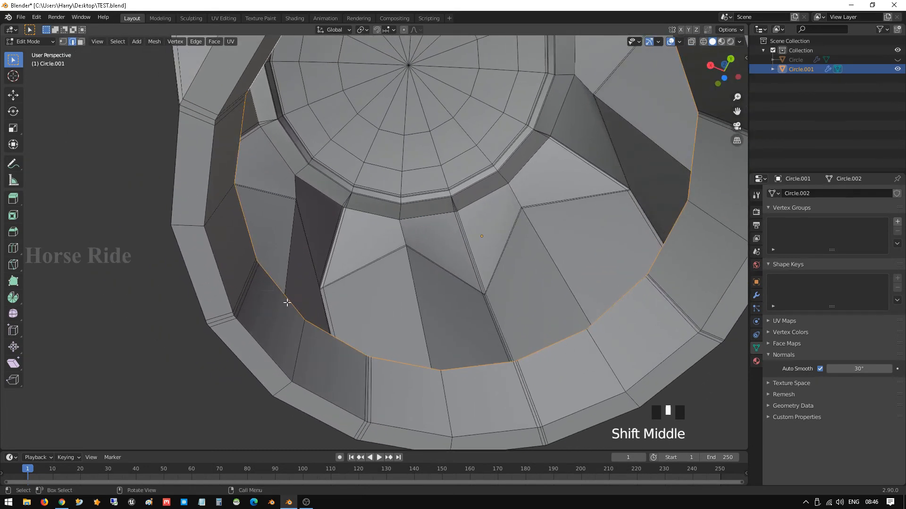
{"action": "key", "text": "ctrl+r"}
{"action": "left_click", "coordinate": [253, 303]}
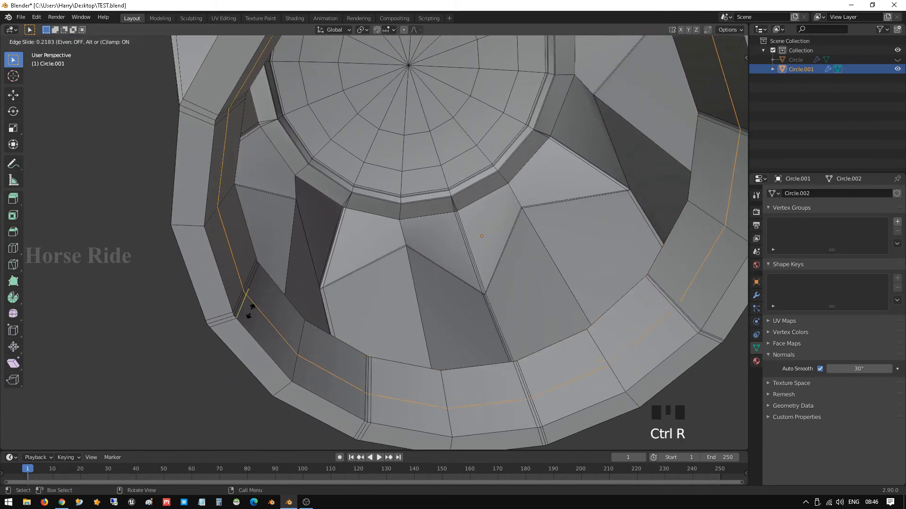
{"action": "left_click", "coordinate": [254, 336]}
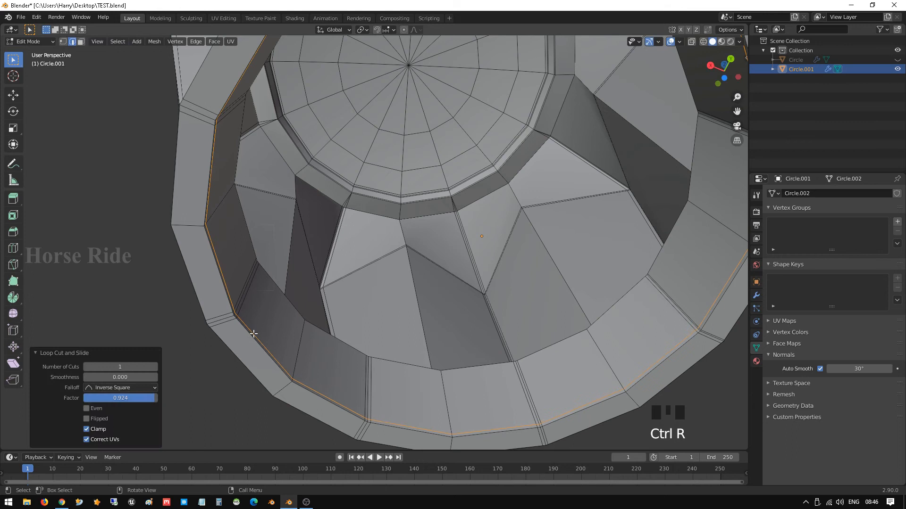
Step: Add an edge loop on the rim's underside just outside its inner edge, slid to about -0.82
{"action": "key", "text": "ctrl+r"}
{"action": "left_click", "coordinate": [223, 326]}
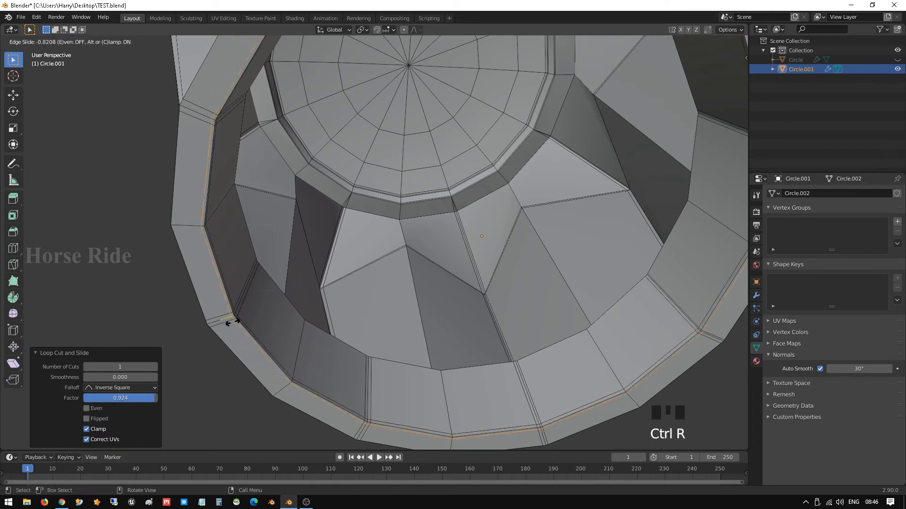
{"action": "left_click", "coordinate": [231, 322]}
{"action": "key", "text": "ctrl+t"}
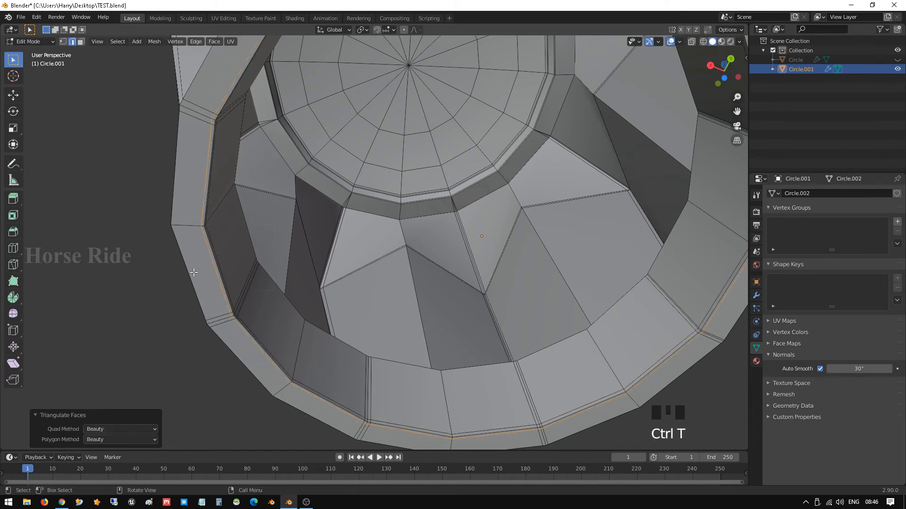
{"action": "right_click", "coordinate": [296, 396]}
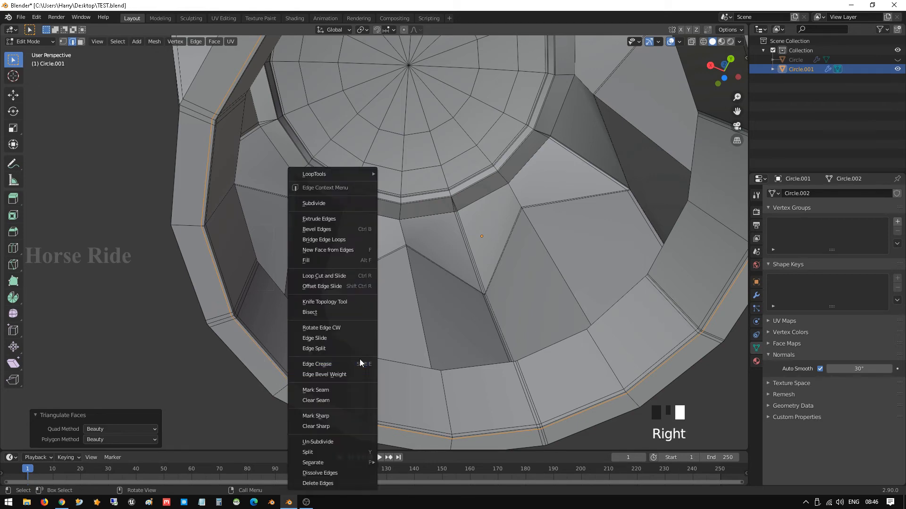
Step: Add another edge loop on the rim's underside near its outer edge, slid to factor 0.669
{"action": "scroll", "coordinate": [256, 363], "scroll_direction": "down", "scroll_amount": 2}
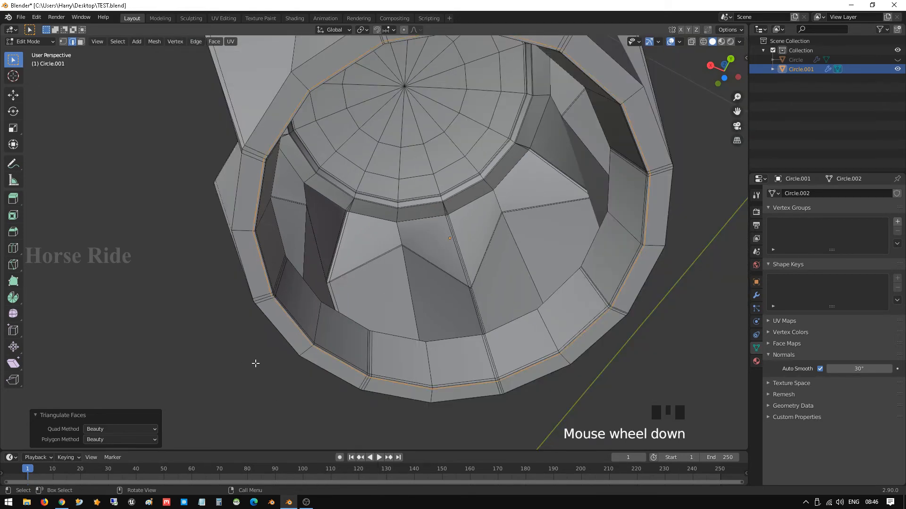
{"action": "key", "text": "ctrl+r"}
{"action": "left_click", "coordinate": [304, 351]}
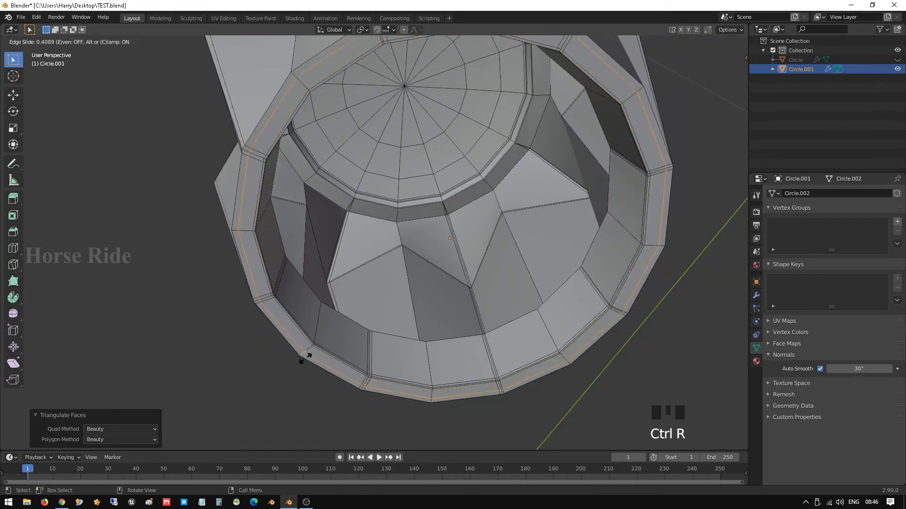
{"action": "left_click", "coordinate": [305, 361]}
Step: Add an edge loop around the knob's fluted outer wall, slid down to just above the bottom rim
{"action": "middle_click_drag", "start_coordinate": [308, 288], "coordinate": [337, 338]}
{"action": "scroll", "coordinate": [380, 371], "scroll_direction": "down", "scroll_amount": 2}
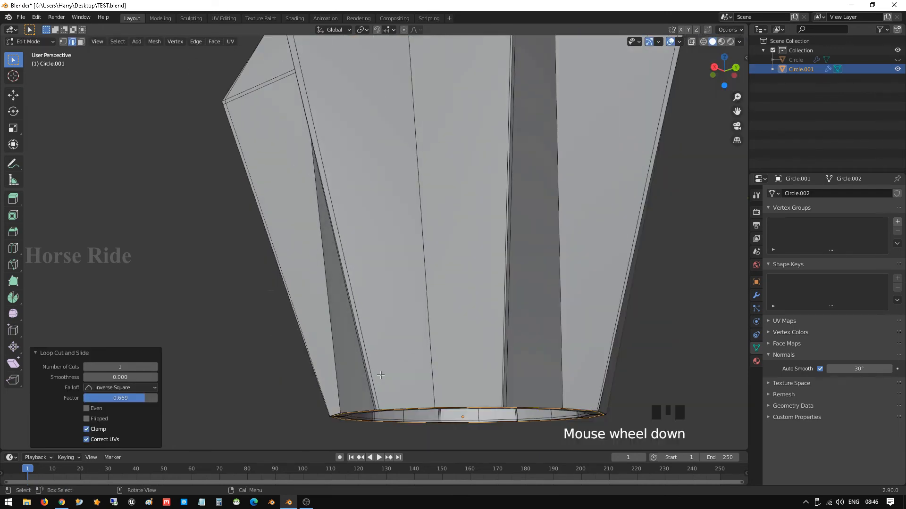
{"action": "middle_click_drag", "start_coordinate": [381, 371], "coordinate": [382, 363], "text": "ctrl"}
{"action": "key", "text": "ctrl+r"}
{"action": "left_click", "coordinate": [377, 392]}
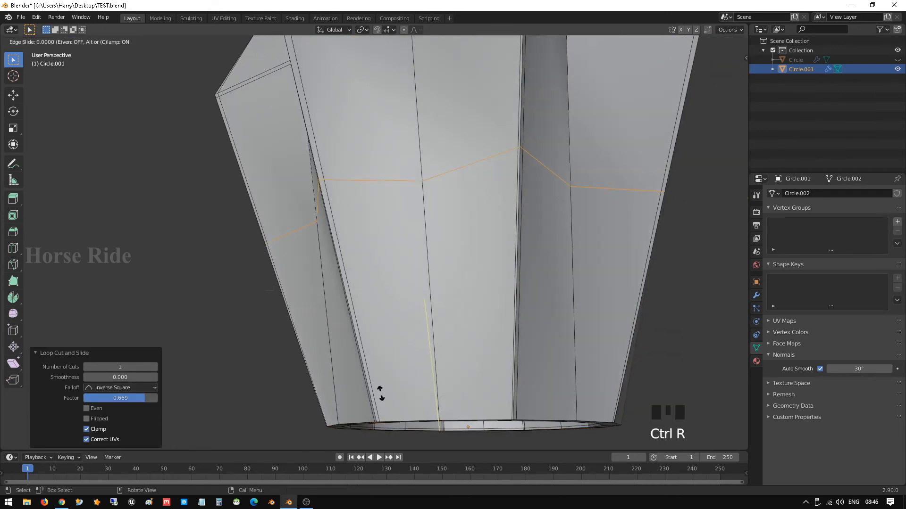
{"action": "left_click", "coordinate": [411, 215]}
Step: Examine the smoothed knob in Object Mode from several angles, including its bottom opening
{"action": "key", "text": "Tab"}
{"action": "scroll", "coordinate": [419, 153], "scroll_direction": "down", "scroll_amount": 3}
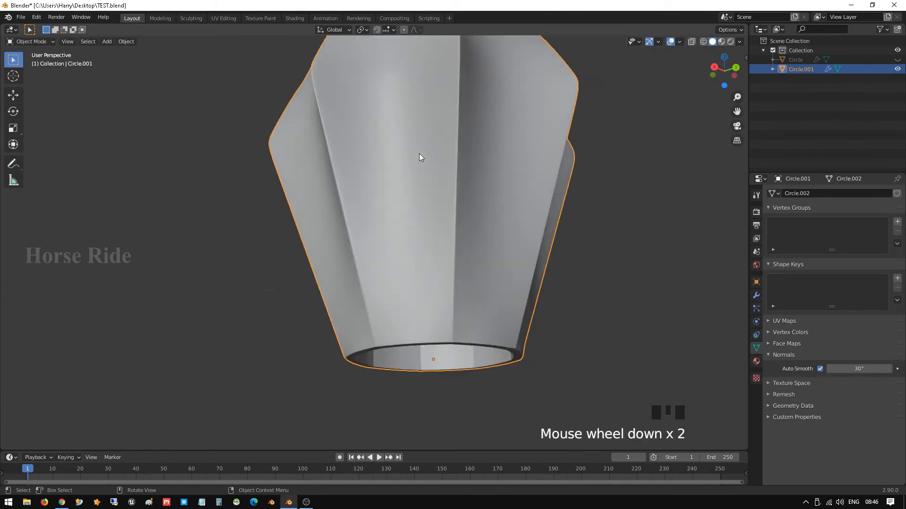
{"action": "middle_click_drag", "start_coordinate": [419, 154], "coordinate": [399, 130]}
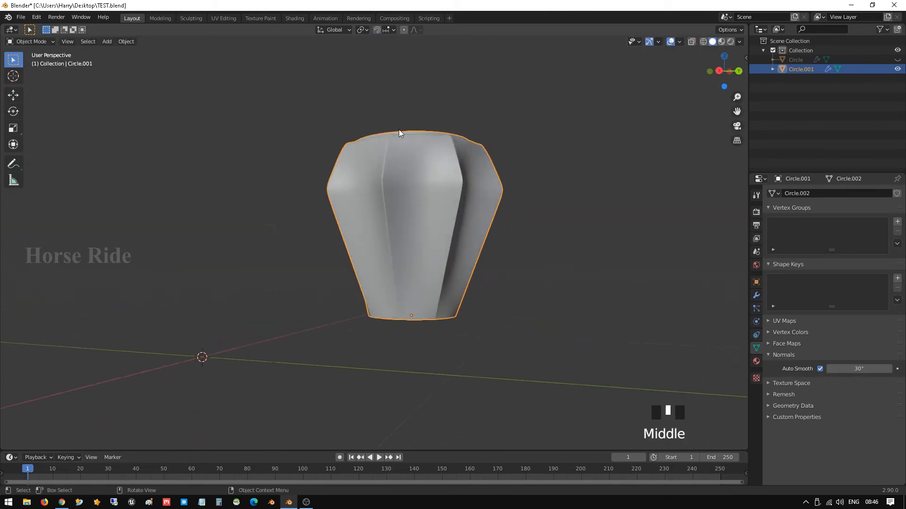
{"action": "middle_click_drag", "start_coordinate": [448, 192], "coordinate": [283, 218]}
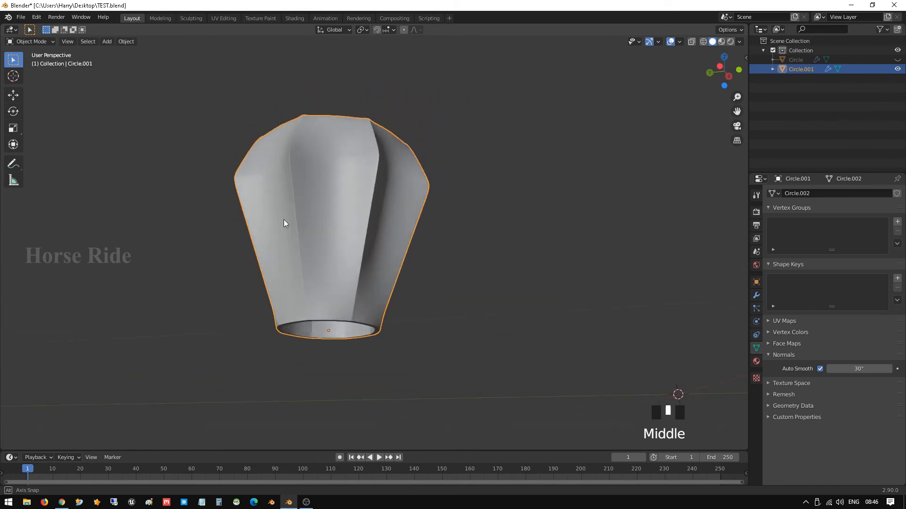
{"action": "scroll", "coordinate": [333, 263], "scroll_direction": "up", "scroll_amount": 1}
{"action": "scroll", "coordinate": [333, 267], "scroll_direction": "up", "scroll_amount": 3}
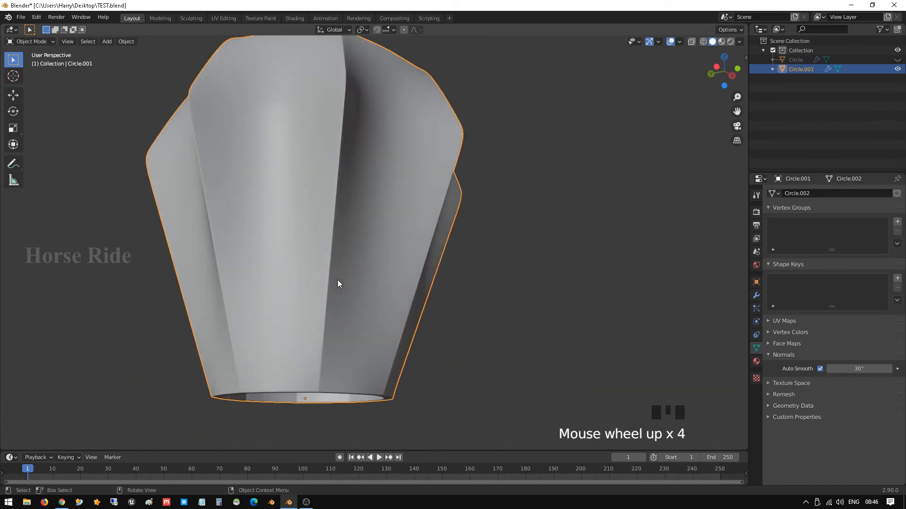
Step: Select the clustered vertices at the lower end of one flute ridge, just above the knob's bottom rim
{"action": "key", "text": "Tab"}
{"action": "scroll", "coordinate": [333, 239], "scroll_direction": "up", "scroll_amount": 1}
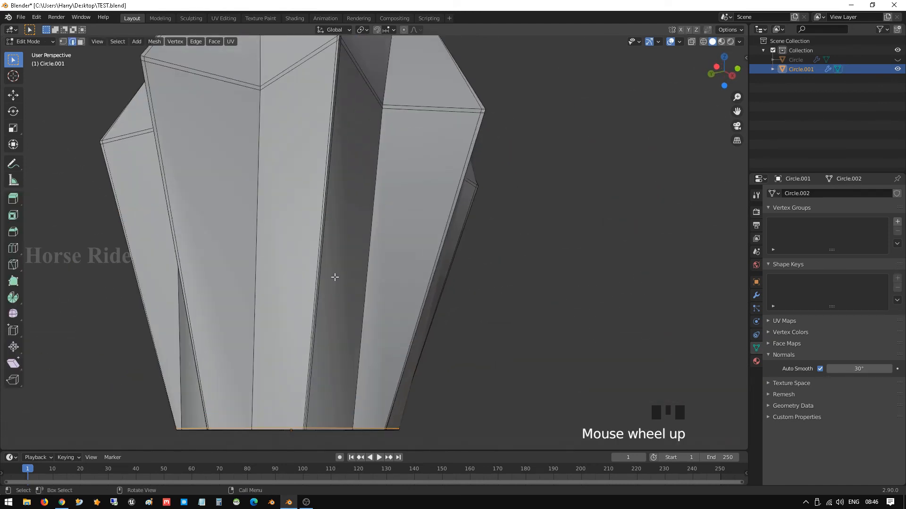
{"action": "middle_click_drag", "start_coordinate": [363, 276], "coordinate": [365, 238]}
{"action": "scroll", "coordinate": [372, 310], "scroll_direction": "up", "scroll_amount": 1}
{"action": "scroll", "coordinate": [372, 309], "scroll_direction": "up", "scroll_amount": 1}
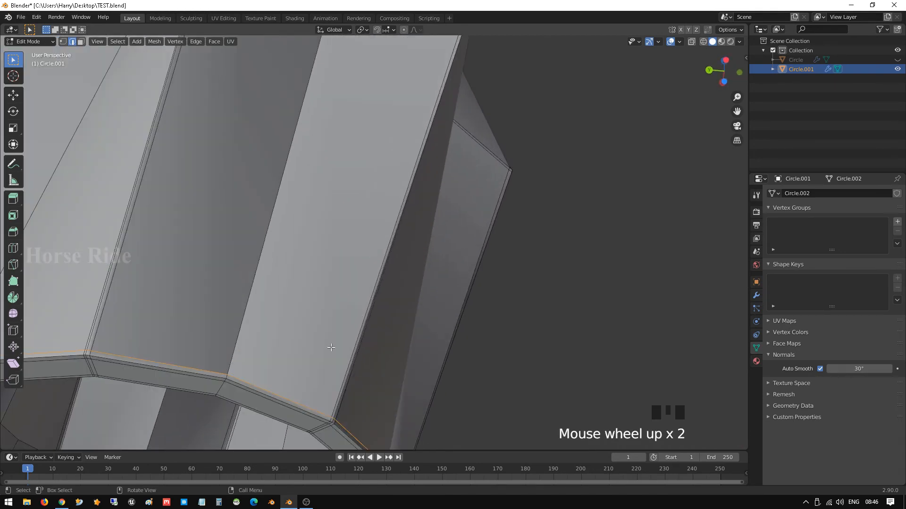
{"action": "scroll", "coordinate": [323, 342], "scroll_direction": "up", "scroll_amount": 1, "text": "shift"}
{"action": "middle_click_drag", "start_coordinate": [323, 343], "coordinate": [278, 260], "text": "shift"}
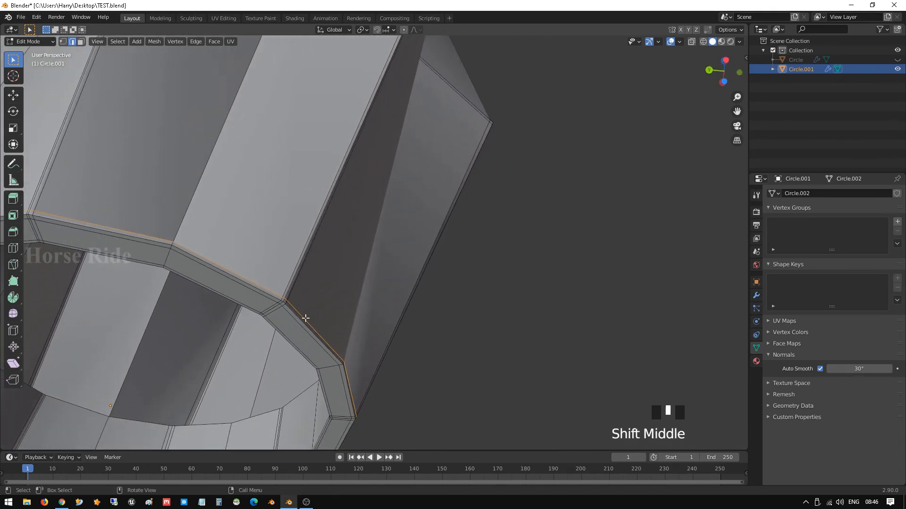
{"action": "key", "text": "1"}
{"action": "scroll", "coordinate": [282, 312], "scroll_direction": "up", "scroll_amount": 1}
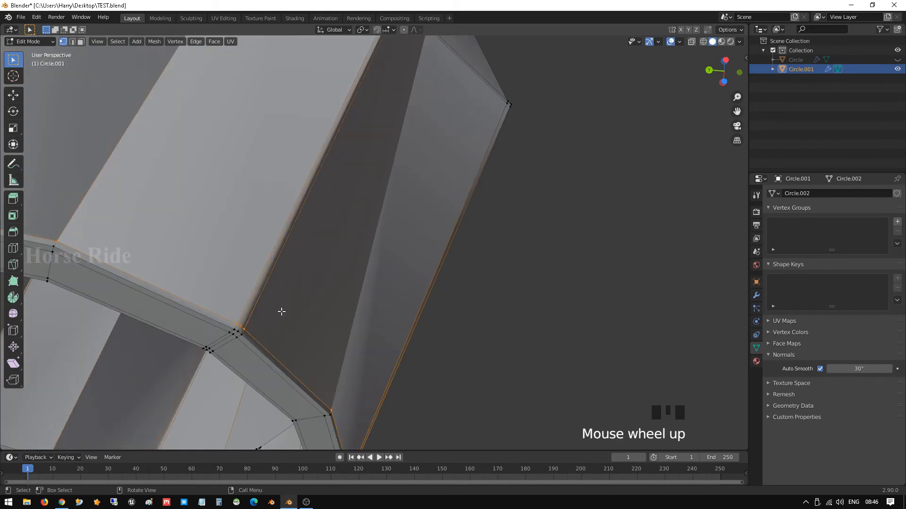
{"action": "left_click", "coordinate": [233, 329]}
{"action": "left_click", "coordinate": [237, 328], "text": "shift"}
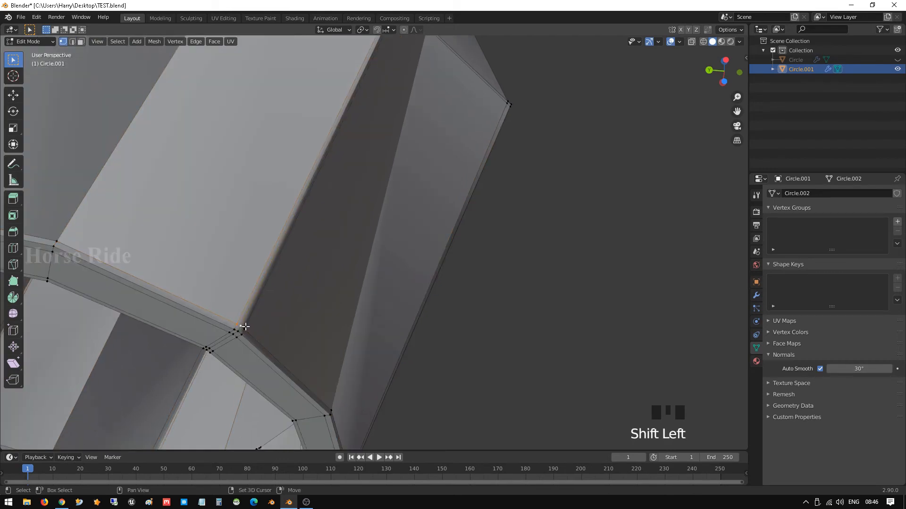
{"action": "left_click", "coordinate": [239, 330], "text": "shift"}
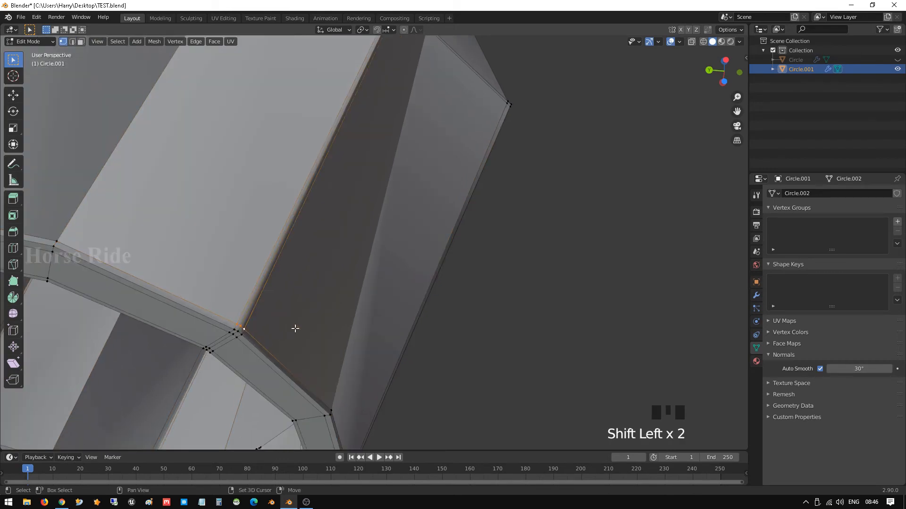
{"action": "left_click", "coordinate": [235, 327], "text": "shift"}
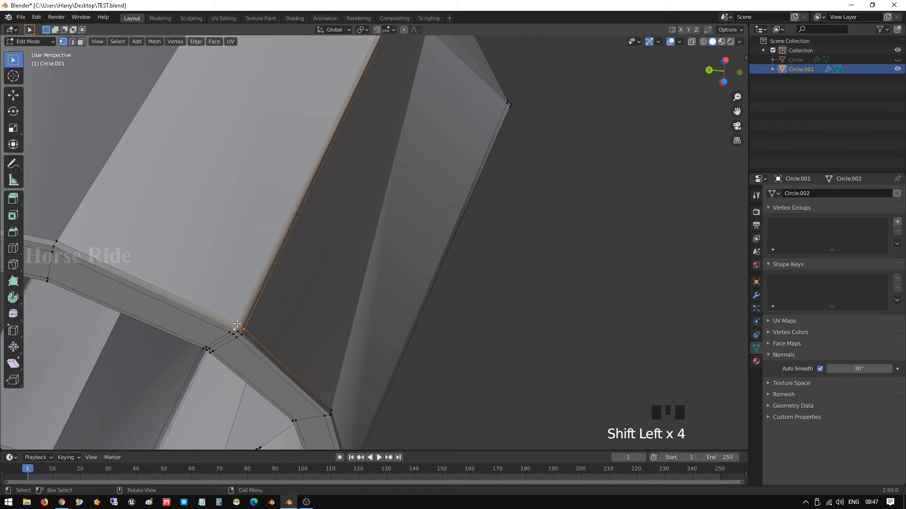
Step: Dissolve the edge loop running around the fluted outer wall just above the bottom rim
{"action": "left_click", "coordinate": [264, 329], "text": "ctrl"}
{"action": "left_click", "coordinate": [255, 343]}
{"action": "left_click", "coordinate": [256, 338], "text": "alt"}
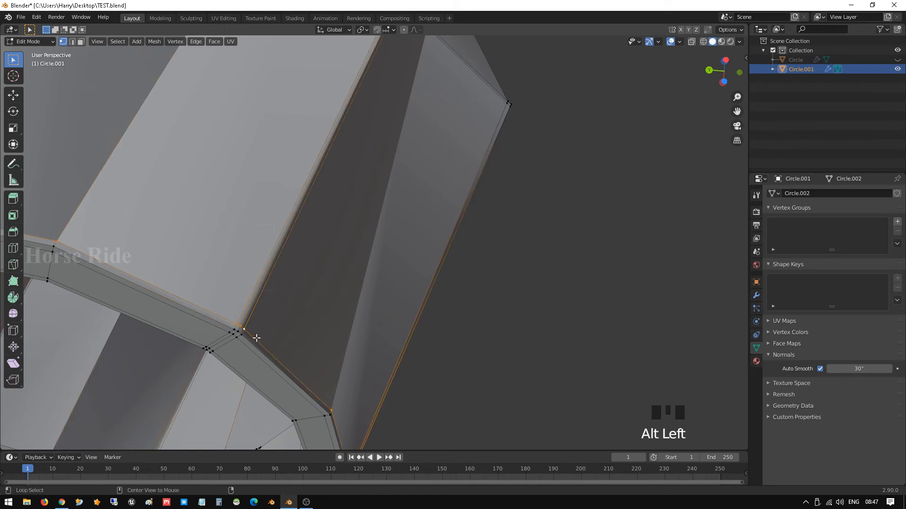
{"action": "key", "text": "2"}
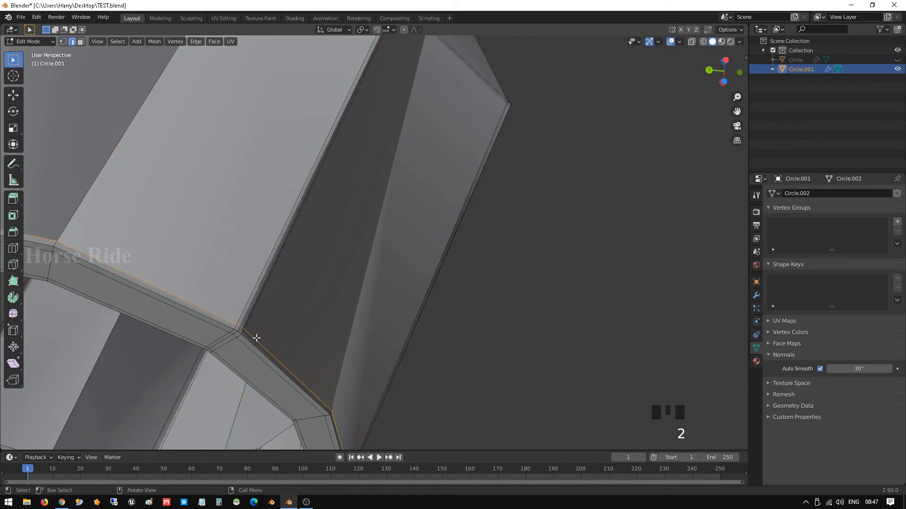
{"action": "key", "text": "x"}
{"action": "left_click", "coordinate": [237, 401]}
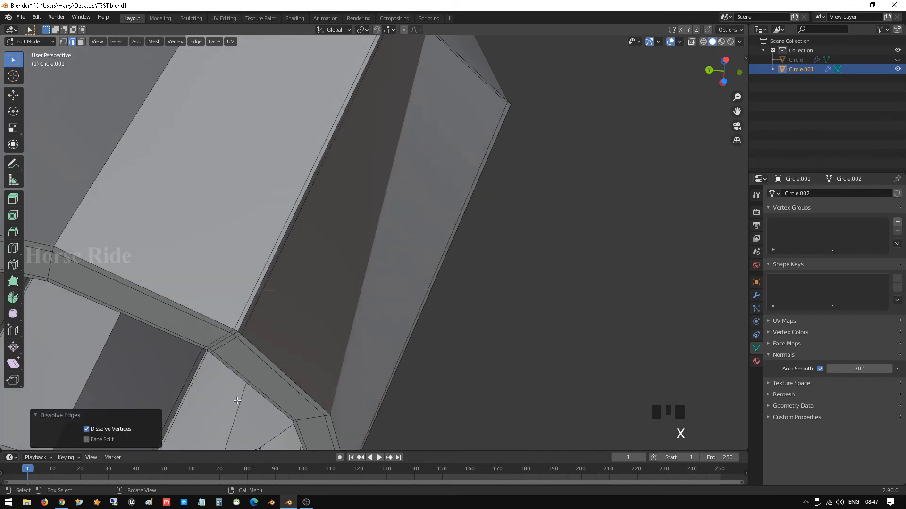
Step: Try to merge the vertices at the lower end of one flute ridge at their center
{"action": "left_click", "coordinate": [239, 336]}
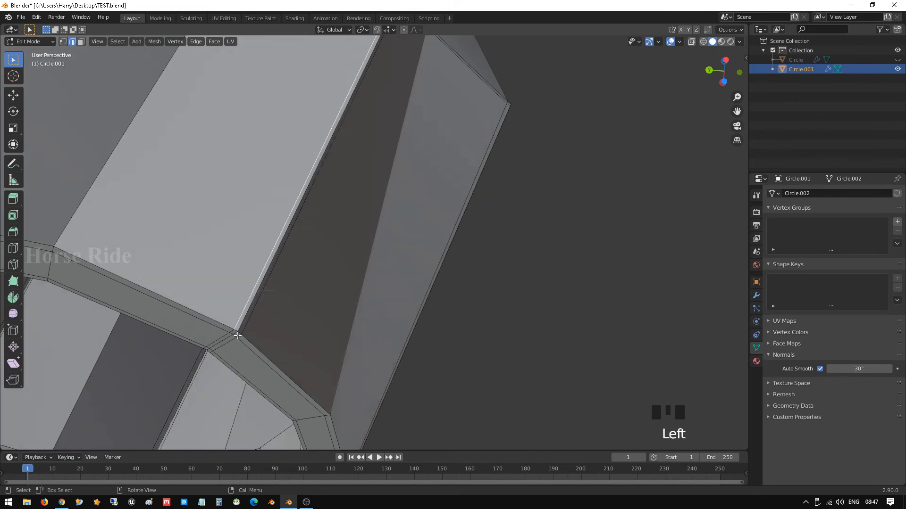
{"action": "key", "text": "1"}
{"action": "left_click", "coordinate": [241, 333], "text": "shift"}
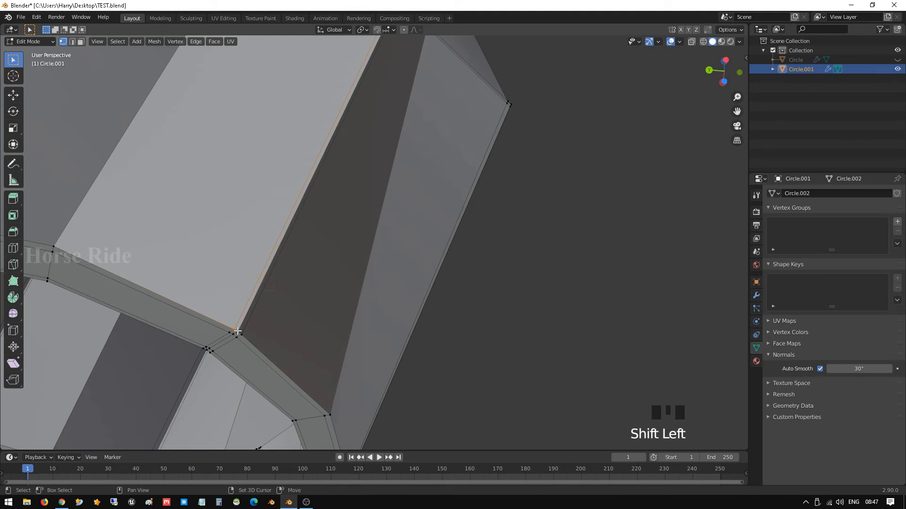
{"action": "left_click", "coordinate": [241, 333], "text": "shift"}
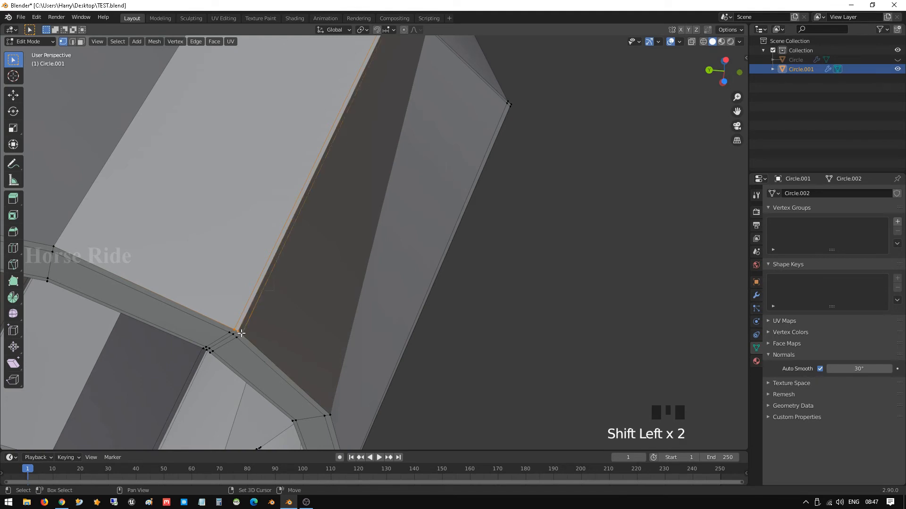
{"action": "key", "text": "m"}
{"action": "left_click", "coordinate": [297, 301]}
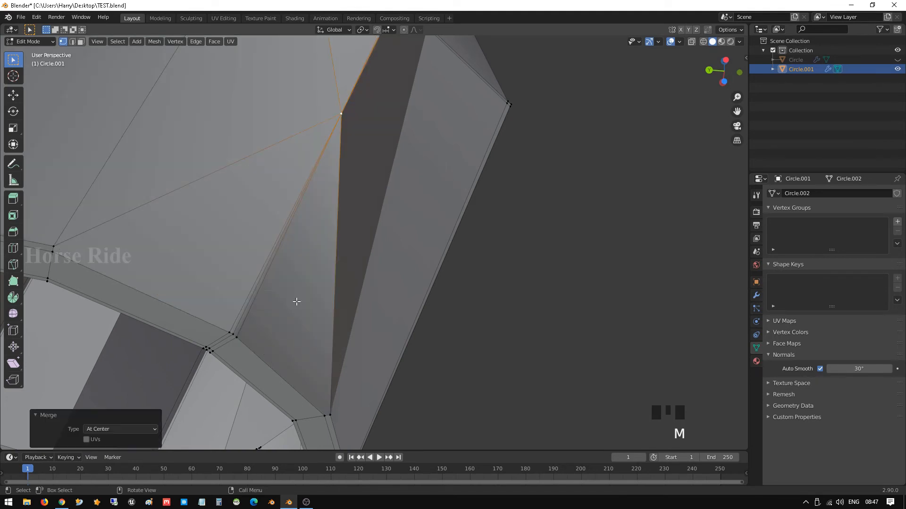
{"action": "key", "text": "ctrl+z"}
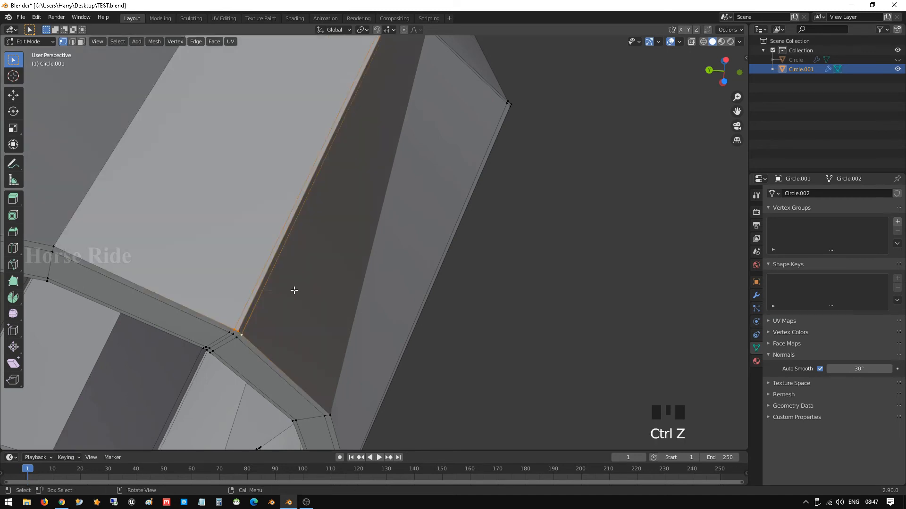
Step: Merge only the three adjacent vertices where that flute ridge meets the bottom rim, using At Center
{"action": "left_click", "coordinate": [240, 332]}
{"action": "left_click", "coordinate": [241, 333]}
{"action": "left_click", "coordinate": [233, 330], "text": "shift"}
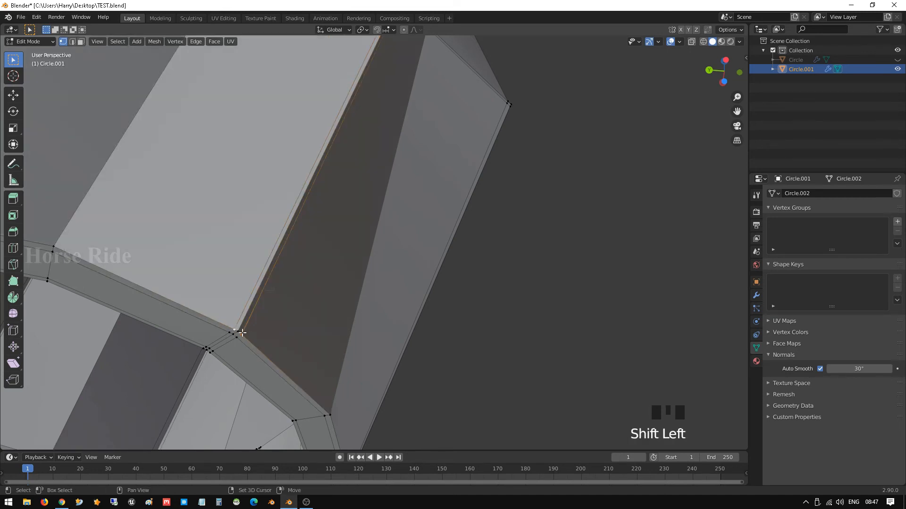
{"action": "left_click", "coordinate": [240, 333], "text": "shift"}
{"action": "key", "text": "m"}
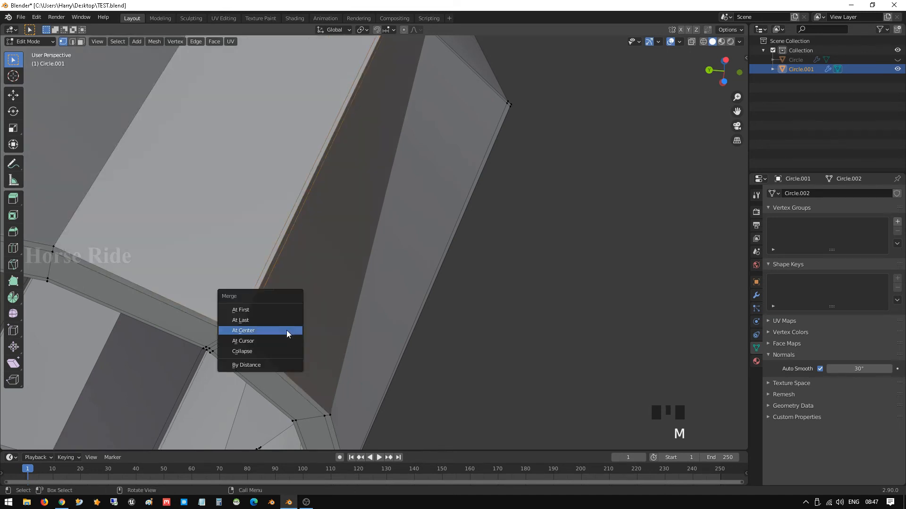
{"action": "left_click", "coordinate": [287, 330]}
Step: Examine the smoothed knob in Object Mode, comparing the flute ridges and the bottom rim
{"action": "key", "text": "Tab"}
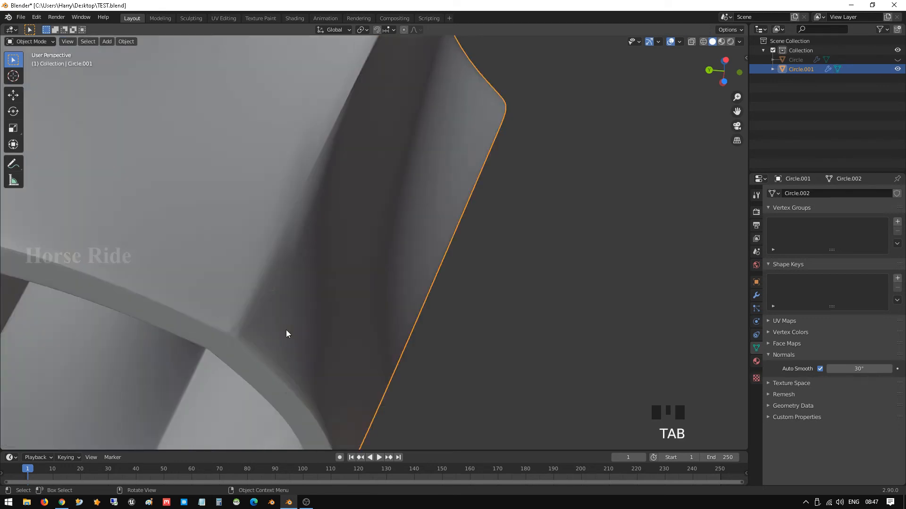
{"action": "scroll", "coordinate": [385, 227], "scroll_direction": "down", "scroll_amount": 6}
{"action": "middle_click_drag", "start_coordinate": [386, 227], "coordinate": [372, 272]}
{"action": "scroll", "coordinate": [369, 244], "scroll_direction": "up", "scroll_amount": 3}
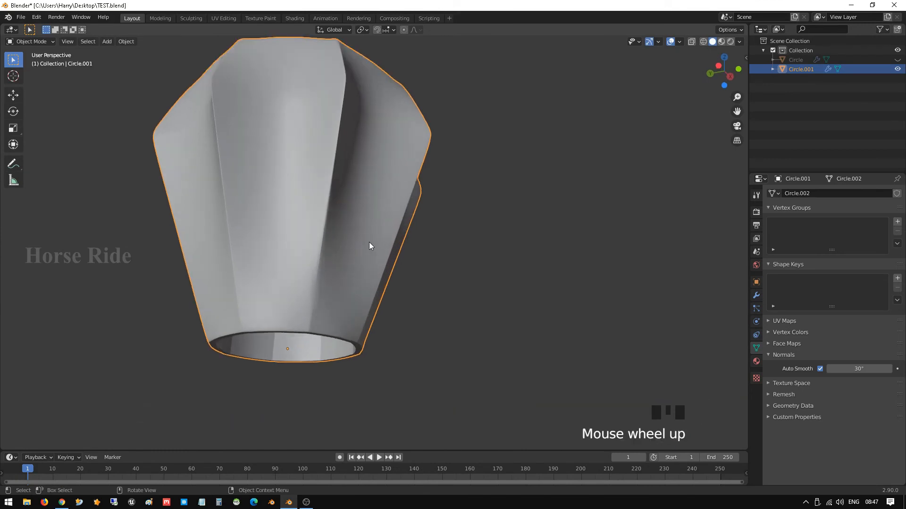
{"action": "middle_click_drag", "start_coordinate": [327, 245], "coordinate": [273, 263]}
{"action": "scroll", "coordinate": [345, 250], "scroll_direction": "down", "scroll_amount": 4}
{"action": "scroll", "coordinate": [342, 233], "scroll_direction": "up", "scroll_amount": 2}
{"action": "middle_click_drag", "start_coordinate": [342, 234], "coordinate": [357, 208]}
{"action": "scroll", "coordinate": [362, 233], "scroll_direction": "up", "scroll_amount": 2}
Step: Merge the three rim vertices at the foot of the neighbouring flute ridge at their center in Edit Mode
{"action": "key", "text": "Tab"}
{"action": "scroll", "coordinate": [257, 310], "scroll_direction": "up", "scroll_amount": 2}
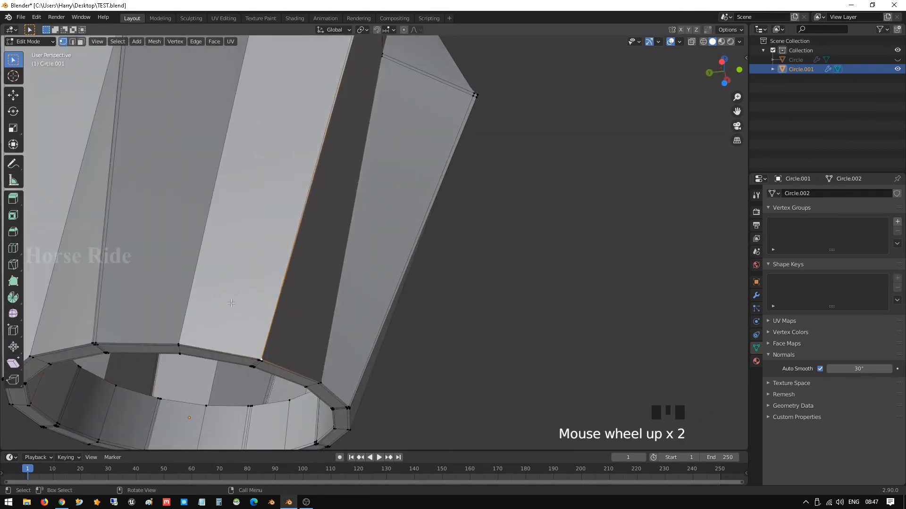
{"action": "middle_click_drag", "start_coordinate": [231, 303], "coordinate": [436, 281]}
{"action": "scroll", "coordinate": [438, 284], "scroll_direction": "up", "scroll_amount": 1}
{"action": "left_click", "coordinate": [195, 193]}
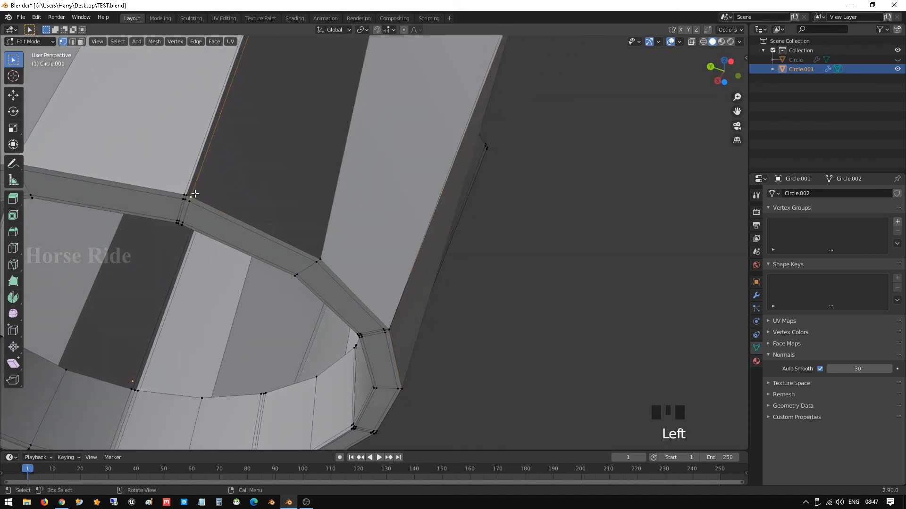
{"action": "left_click", "coordinate": [181, 192], "text": "shift"}
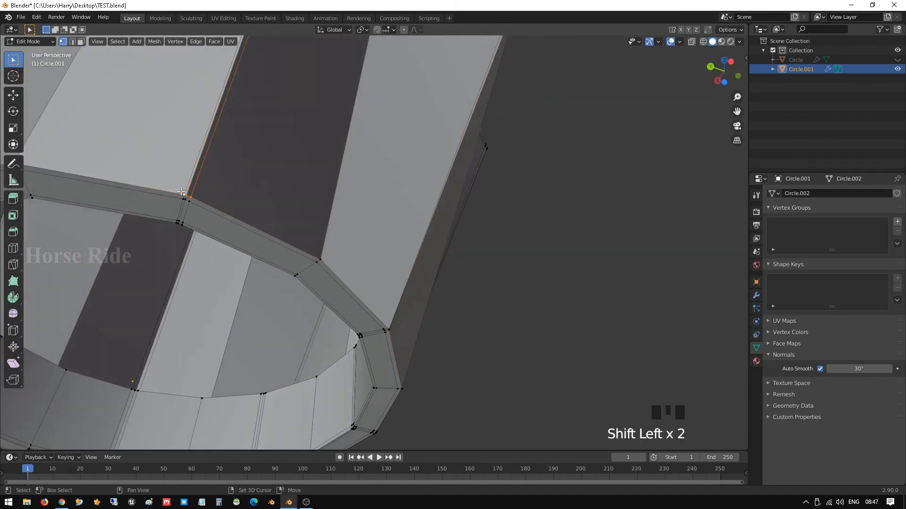
{"action": "key", "text": "shift+r"}
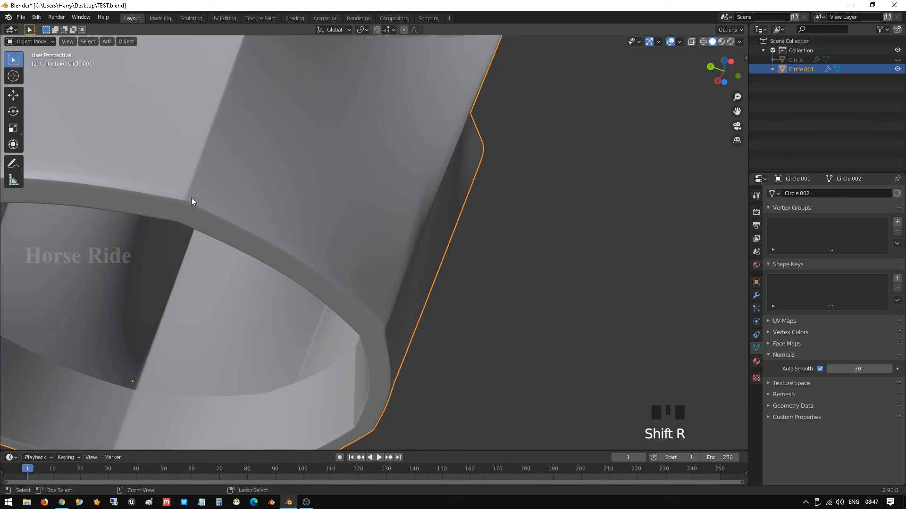
{"action": "key", "text": "ctrl+z"}
{"action": "key", "text": "m"}
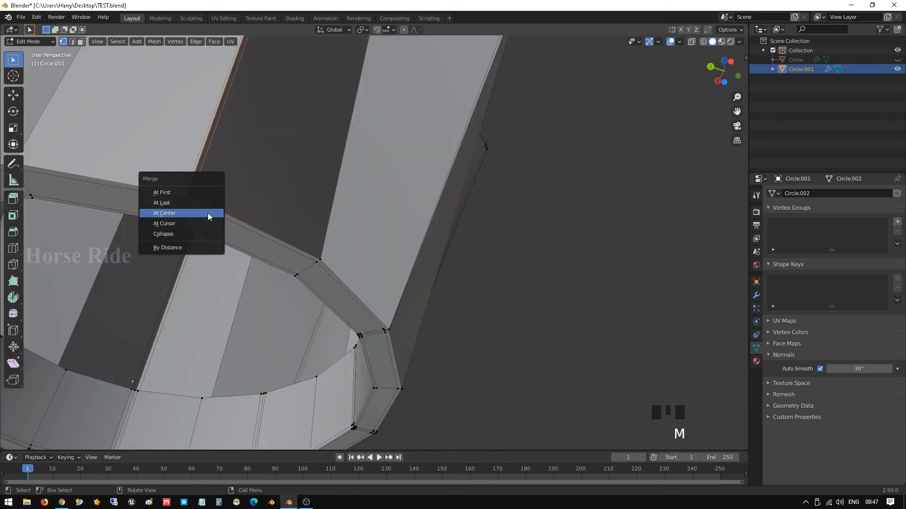
{"action": "left_click", "coordinate": [207, 213]}
Step: Repeat the center merge on the three-vertex clusters at the feet of the following two flute ridges
{"action": "scroll", "coordinate": [208, 213], "scroll_direction": "down", "scroll_amount": 2}
{"action": "middle_click_drag", "start_coordinate": [208, 213], "coordinate": [482, 215]}
{"action": "scroll", "coordinate": [402, 177], "scroll_direction": "up", "scroll_amount": 2}
{"action": "double_click", "coordinate": [464, 232]}
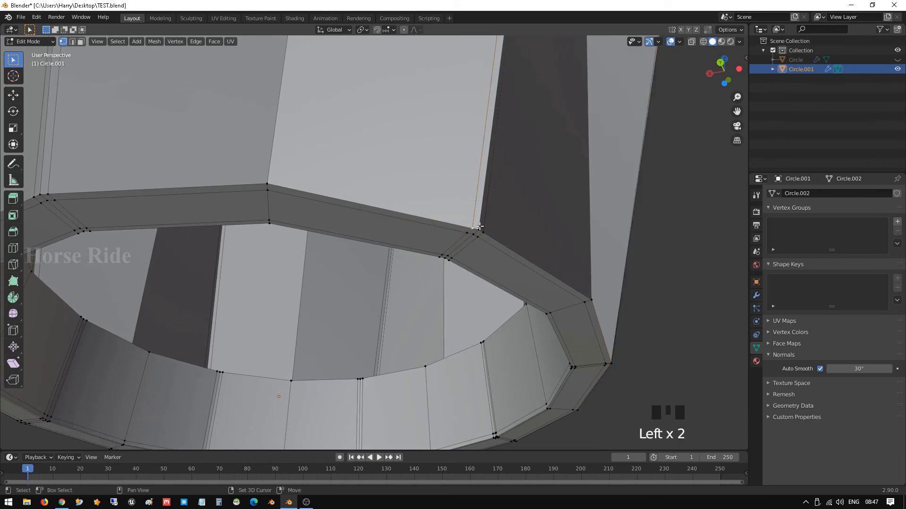
{"action": "double_click", "coordinate": [481, 227], "text": "shift"}
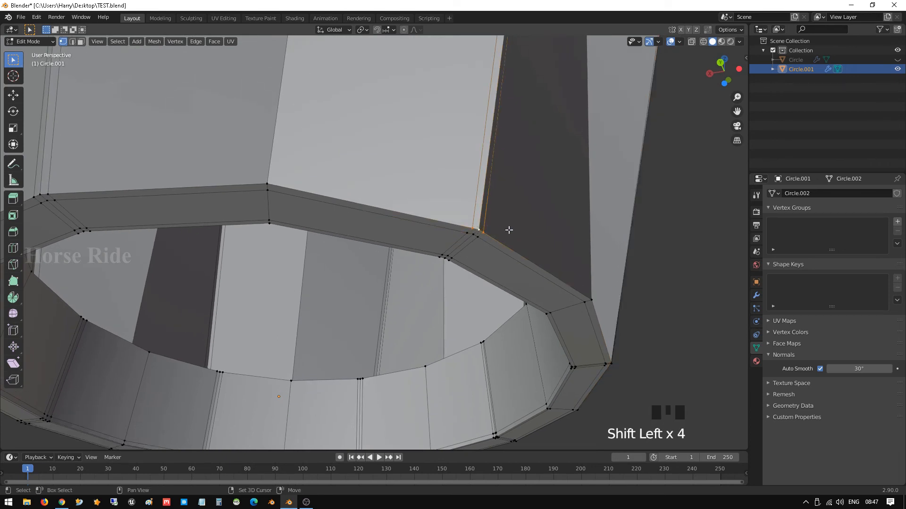
{"action": "key", "text": "shift+r"}
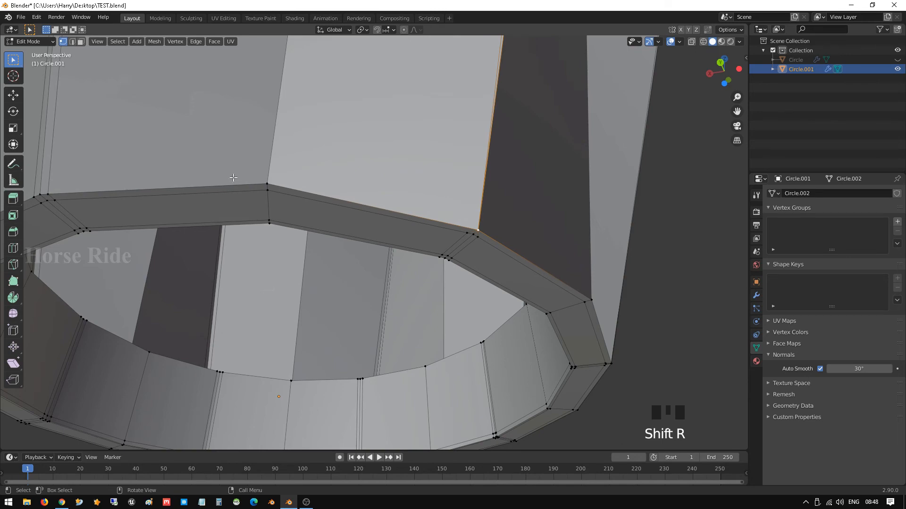
{"action": "middle_click_drag", "start_coordinate": [234, 178], "coordinate": [416, 264]}
{"action": "left_click", "coordinate": [491, 235]}
{"action": "left_click", "coordinate": [502, 233], "text": "shift"}
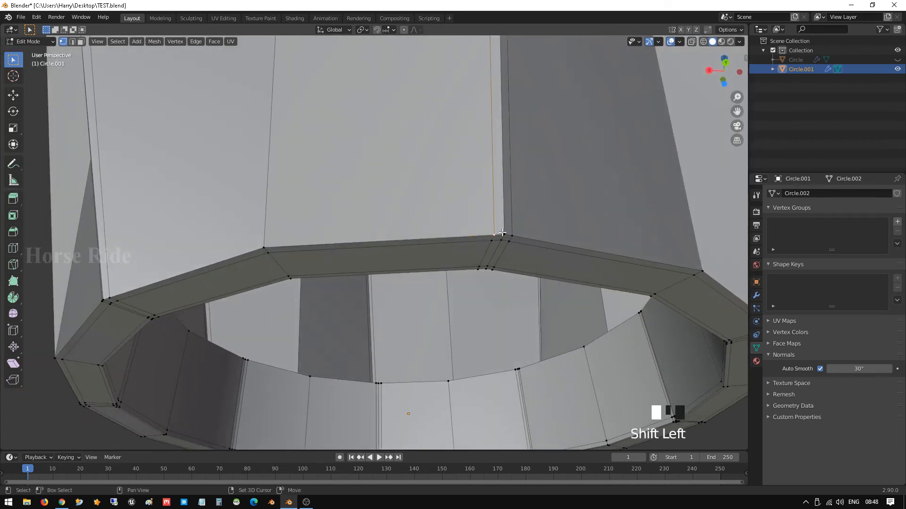
{"action": "left_click", "coordinate": [502, 233], "text": "shift"}
{"action": "key", "text": "shift+r"}
Step: Continue around the rim, merging the vertex clusters at the feet of two more flute ridges at center
{"action": "middle_click_drag", "start_coordinate": [391, 220], "coordinate": [478, 217]}
{"action": "left_click", "coordinate": [559, 220], "text": "shift"}
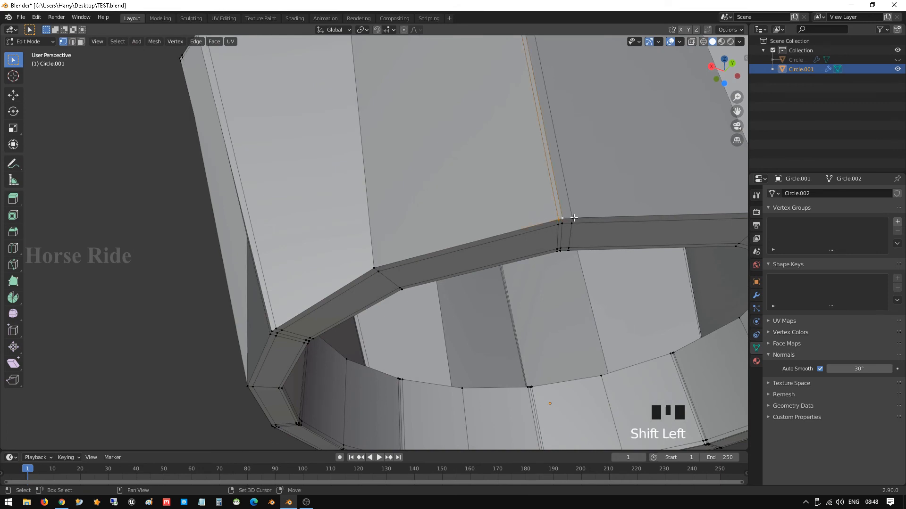
{"action": "key", "text": "shift+r"}
{"action": "middle_click_drag", "start_coordinate": [559, 219], "coordinate": [496, 253]}
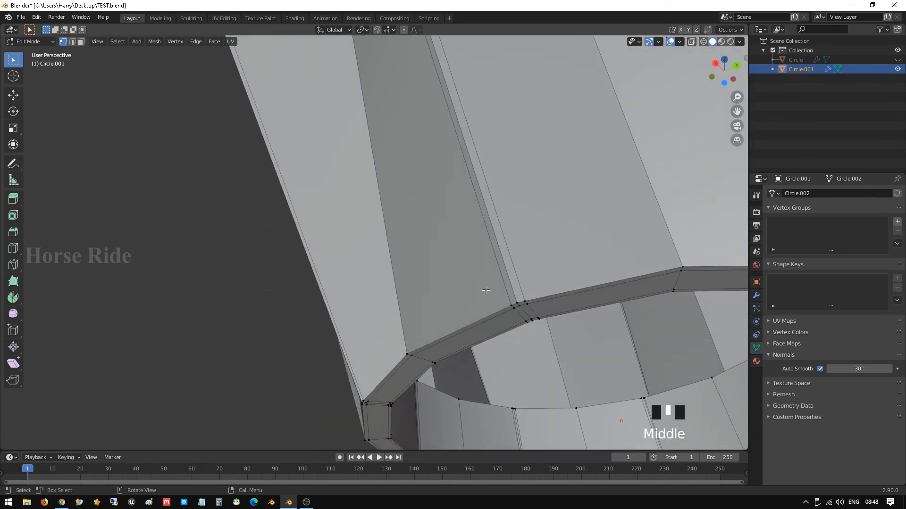
{"action": "left_click", "coordinate": [510, 303]}
{"action": "left_click", "coordinate": [513, 304], "text": "shift"}
{"action": "left_click", "coordinate": [519, 302], "text": "shift"}
{"action": "key", "text": "shift+r"}
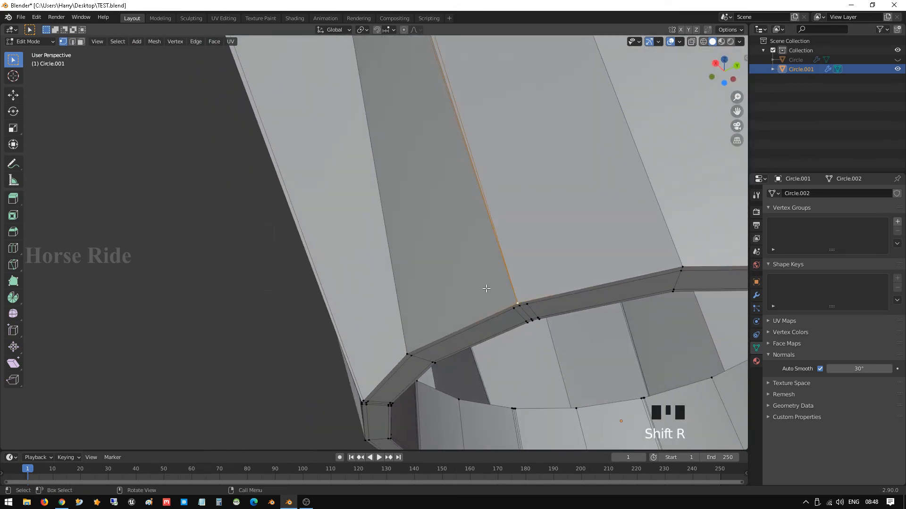
Step: Merge the vertex clusters at the feet of the last two unmerged flute ridges at center
{"action": "middle_click_drag", "start_coordinate": [486, 287], "coordinate": [414, 283]}
{"action": "left_click", "coordinate": [503, 244]}
{"action": "key", "text": "shift+r"}
{"action": "left_click", "coordinate": [403, 314]}
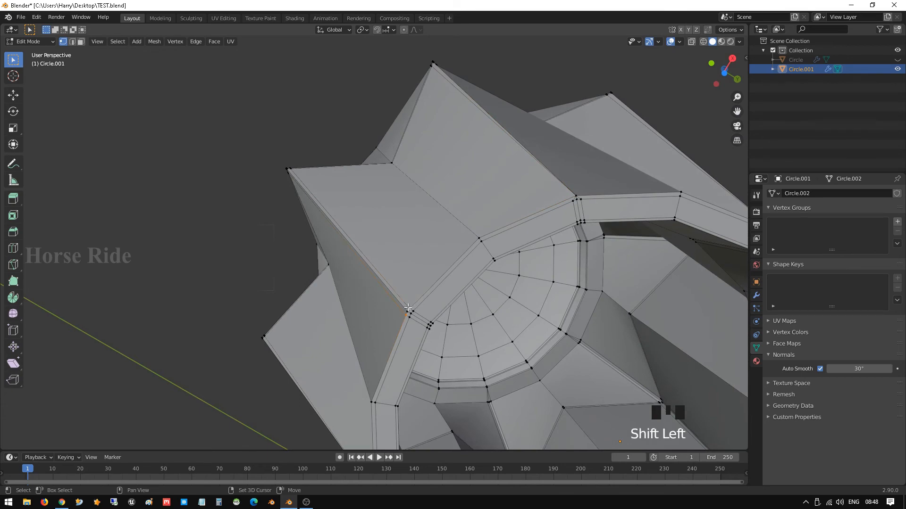
{"action": "key", "text": "shift+r"}
{"action": "middle_click_drag", "start_coordinate": [407, 312], "coordinate": [354, 258]}
{"action": "scroll", "coordinate": [433, 285], "scroll_direction": "down", "scroll_amount": 3}
{"action": "key", "text": "ctrl+r"}
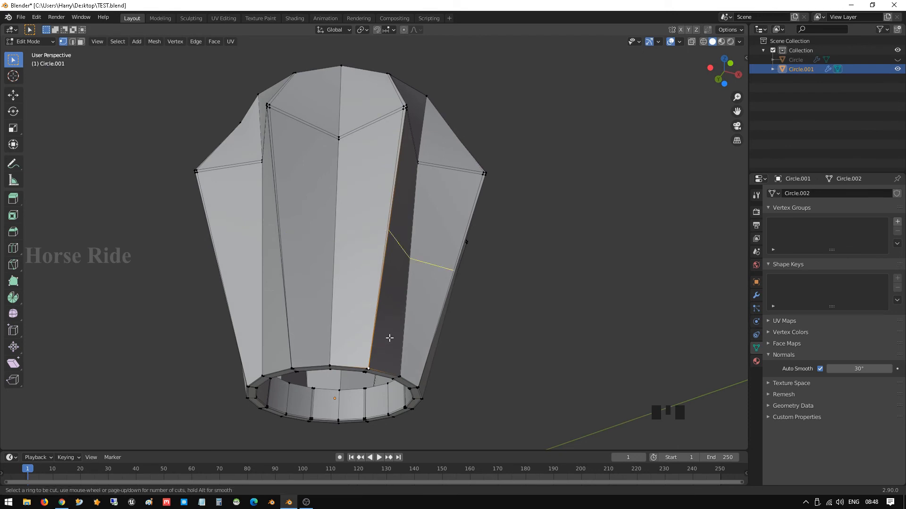
{"action": "key", "text": "Escape"}
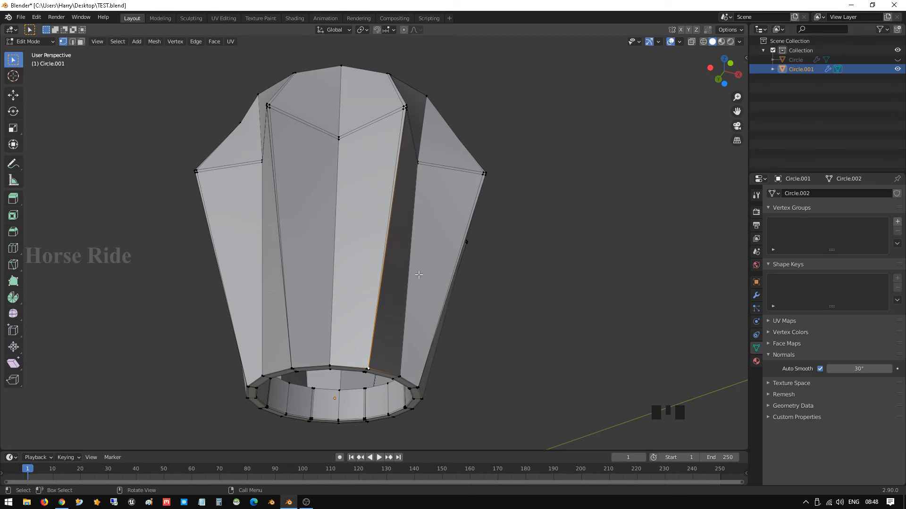
{"action": "scroll", "coordinate": [385, 343], "scroll_direction": "up", "scroll_amount": 2}
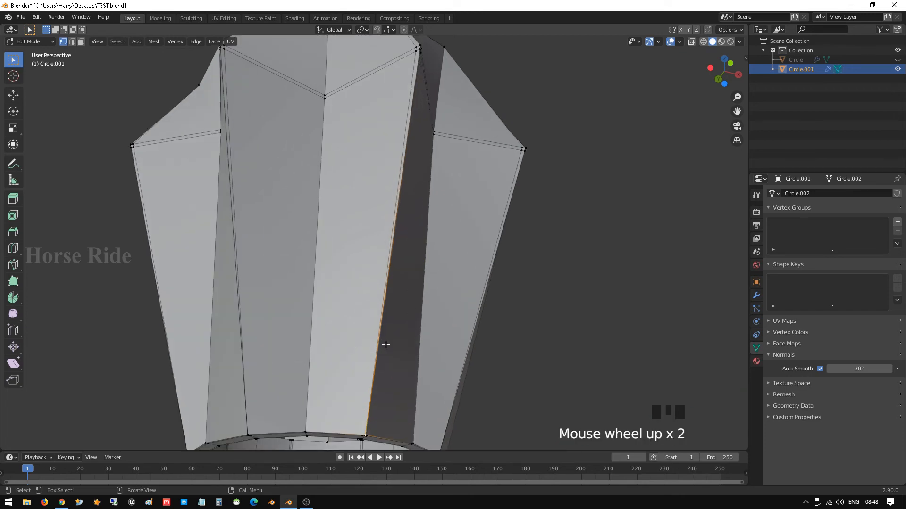
Step: Return the knob to Object Mode, unhide the tap's pipe and clear the selection
{"action": "middle_click_drag", "start_coordinate": [386, 344], "coordinate": [457, 292]}
{"action": "scroll", "coordinate": [413, 273], "scroll_direction": "down", "scroll_amount": 5}
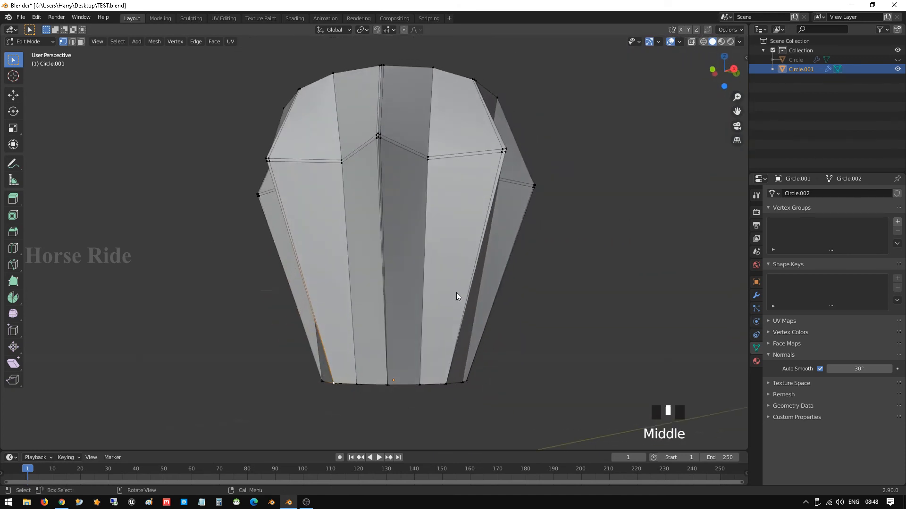
{"action": "key", "text": "Tab"}
{"action": "middle_click_drag", "start_coordinate": [389, 302], "coordinate": [425, 326]}
{"action": "scroll", "coordinate": [330, 301], "scroll_direction": "down", "scroll_amount": 3}
{"action": "scroll", "coordinate": [416, 302], "scroll_direction": "down", "scroll_amount": 2}
{"action": "key", "text": "alt+h"}
{"action": "left_click", "coordinate": [444, 341]}
{"action": "scroll", "coordinate": [370, 335], "scroll_direction": "up", "scroll_amount": 2}
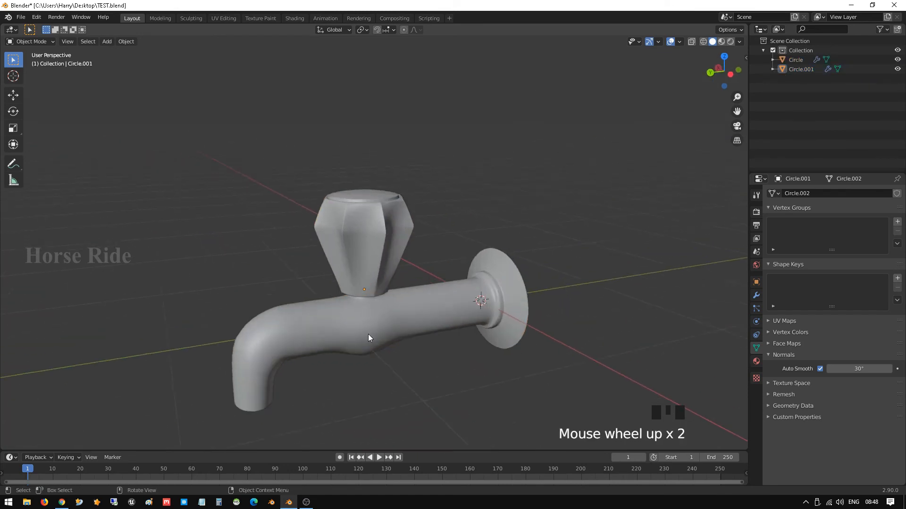
Step: Add a mesh plane at the origin and rotate it 90° about the X axis to stand upright as a wall
{"action": "middle_click_drag", "start_coordinate": [370, 335], "coordinate": [435, 341]}
{"action": "scroll", "coordinate": [377, 313], "scroll_direction": "down", "scroll_amount": 4}
{"action": "middle_click_drag", "start_coordinate": [378, 313], "coordinate": [296, 310]}
{"action": "scroll", "coordinate": [367, 296], "scroll_direction": "up", "scroll_amount": 3}
{"action": "scroll", "coordinate": [316, 289], "scroll_direction": "down", "scroll_amount": 2}
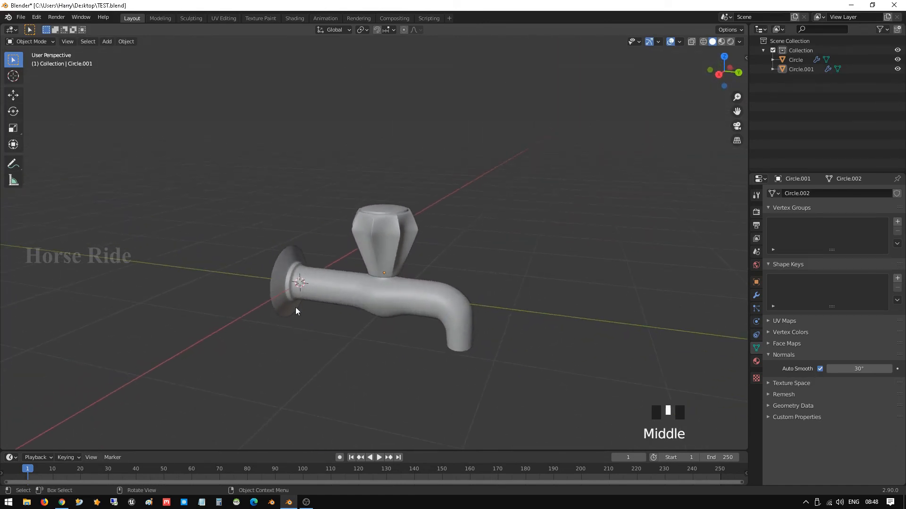
{"action": "left_click", "coordinate": [292, 339]}
{"action": "key", "text": "shift+a"}
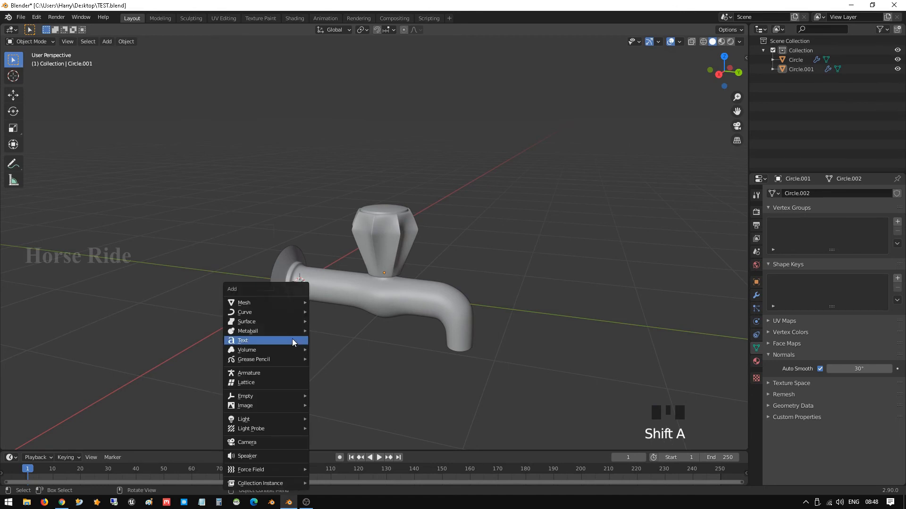
{"action": "mouse_move", "coordinate": [282, 305]}
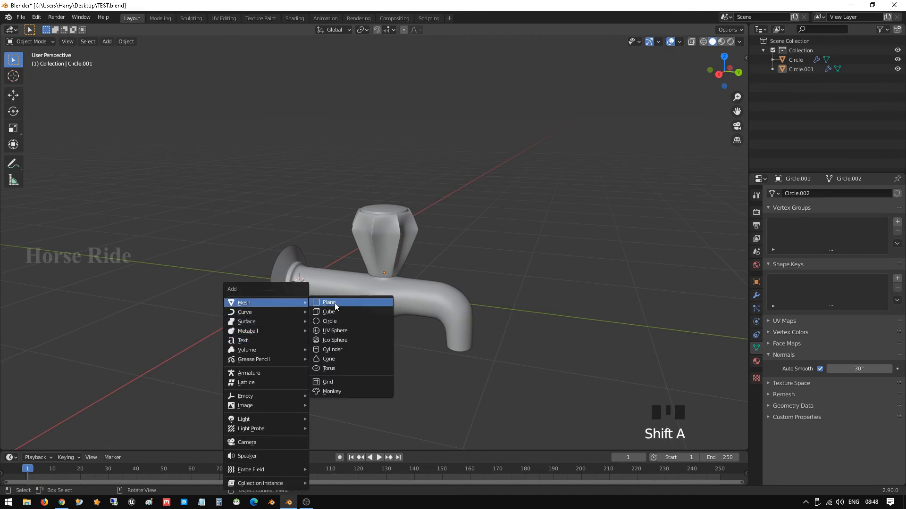
{"action": "left_click", "coordinate": [333, 303]}
{"action": "key", "text": "t"}
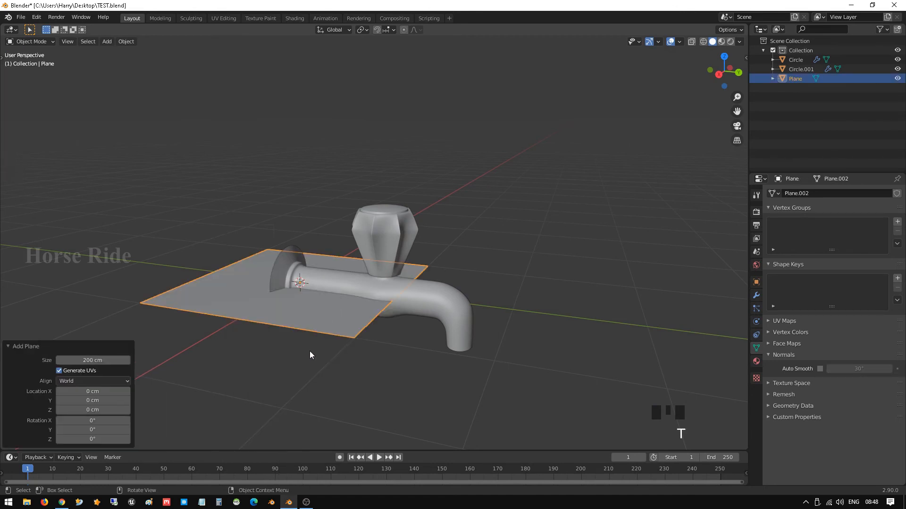
{"action": "type", "text": "rx"}
{"action": "type", "text": "90"}
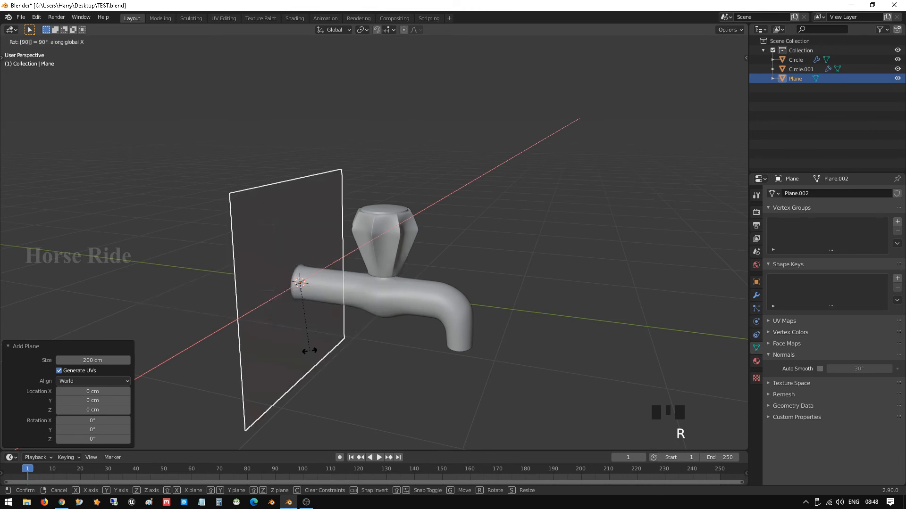
{"action": "key", "text": "Return"}
Step: Scale the wall plane by about 3.89 and move it about -11.4 cm along Y, behind the pipe's flange
{"action": "key", "text": "s"}
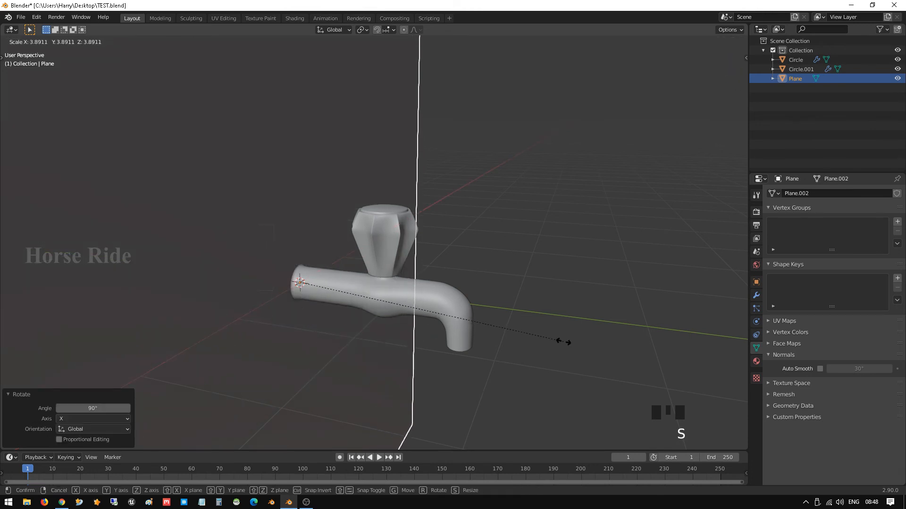
{"action": "left_click", "coordinate": [562, 340]}
{"action": "key", "text": "g"}
{"action": "key", "text": "y"}
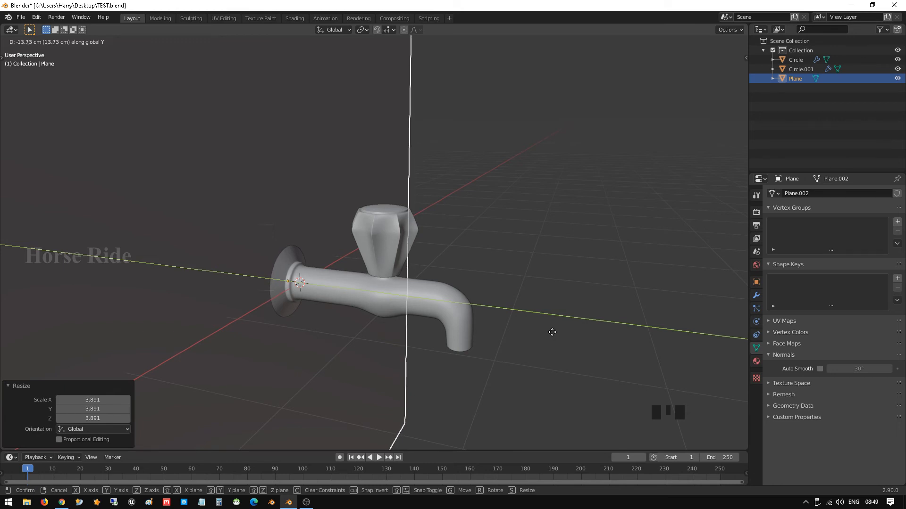
{"action": "left_click", "coordinate": [554, 333]}
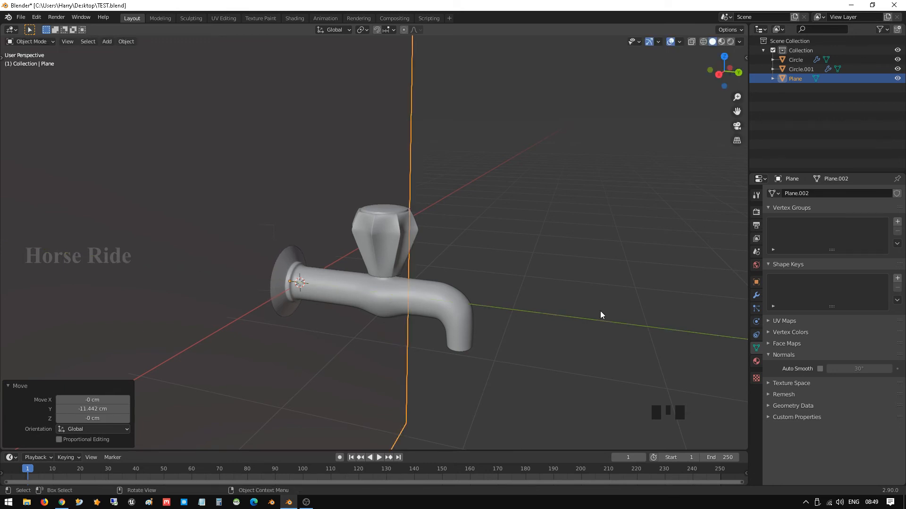
{"action": "middle_click_drag", "start_coordinate": [446, 342], "coordinate": [520, 305]}
{"action": "left_click", "coordinate": [624, 293]}
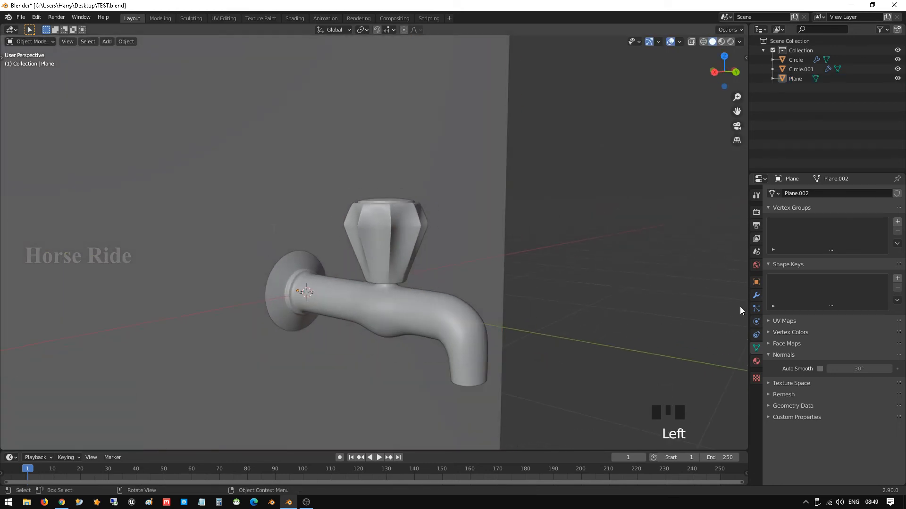
Step: Add a new material to the wall plane
{"action": "left_click", "coordinate": [756, 361]}
{"action": "left_click", "coordinate": [792, 245]}
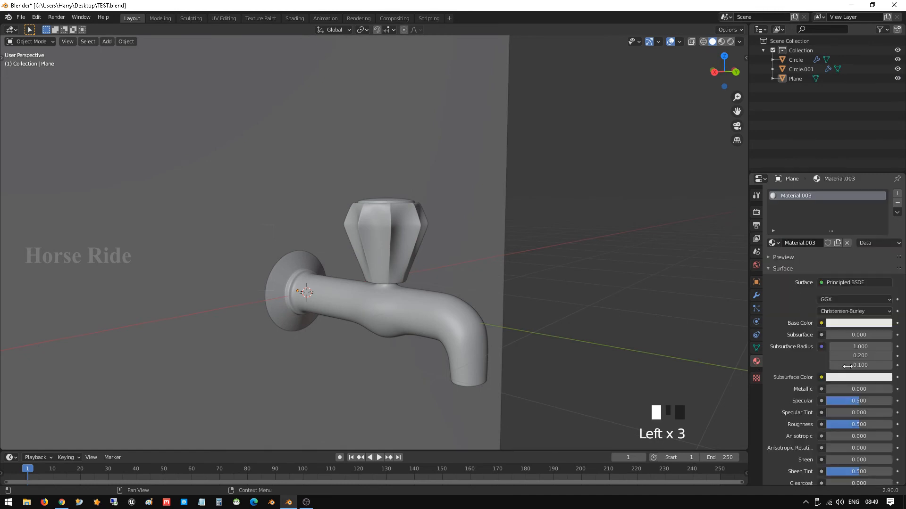
{"action": "scroll", "coordinate": [847, 367], "scroll_direction": "down", "scroll_amount": 2}
Step: Create a new material on the fluted knob and name it "Steal"
{"action": "left_click", "coordinate": [395, 236]}
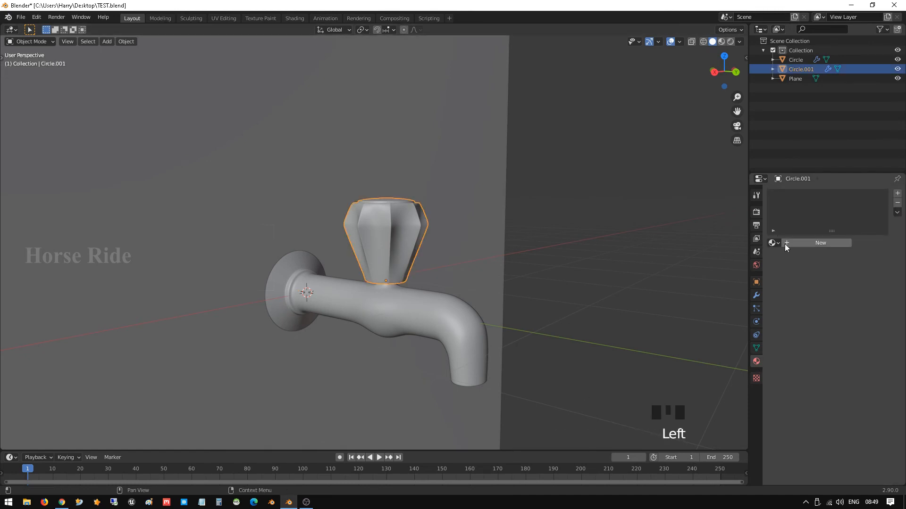
{"action": "left_click", "coordinate": [773, 243]}
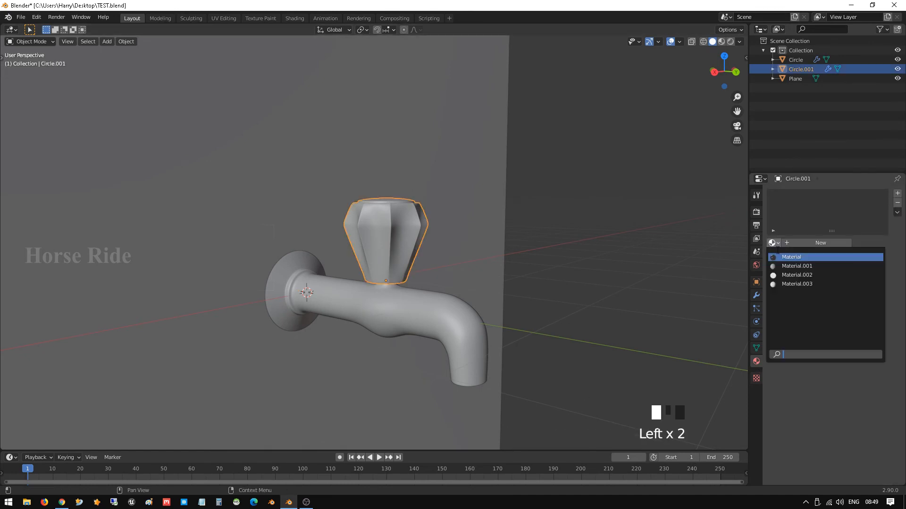
{"action": "left_click", "coordinate": [795, 208]}
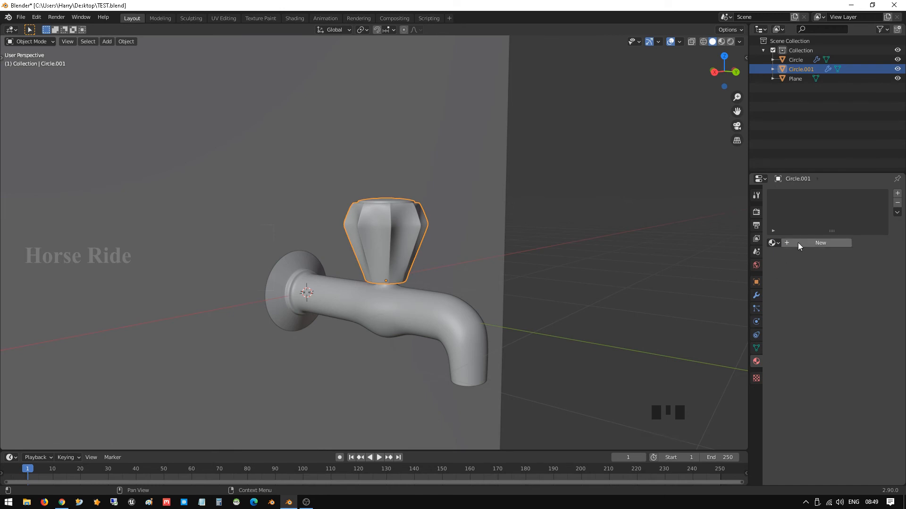
{"action": "left_click", "coordinate": [802, 242]}
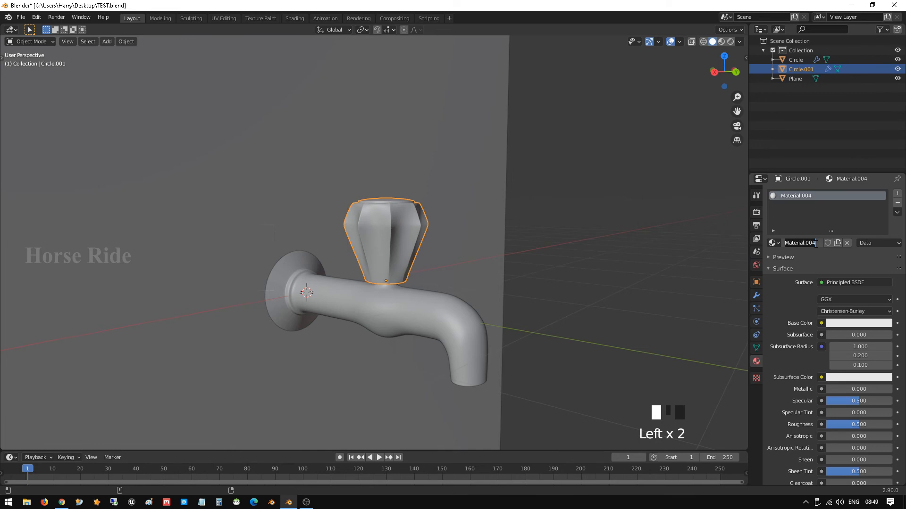
{"action": "left_click", "coordinate": [816, 244]}
{"action": "type", "text": "Steal"}
{"action": "key", "text": "Return"}
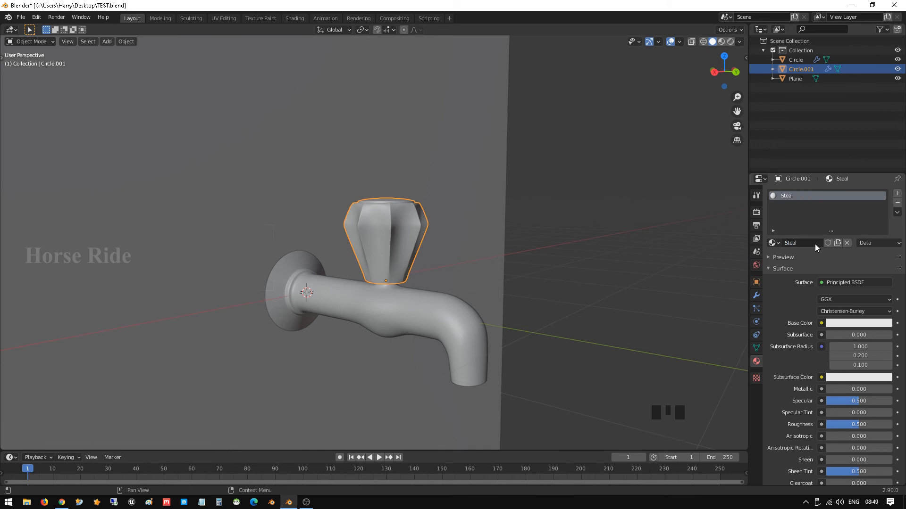
Step: Switch the viewport to Material Preview shading and set the Steal material's Metallic value to 1.000
{"action": "scroll", "coordinate": [824, 344], "scroll_direction": "down", "scroll_amount": 3}
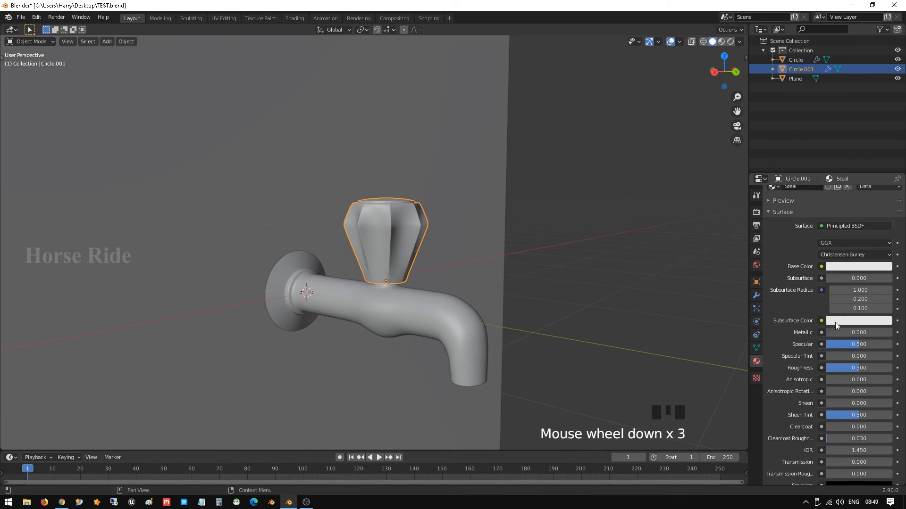
{"action": "left_click", "coordinate": [720, 42]}
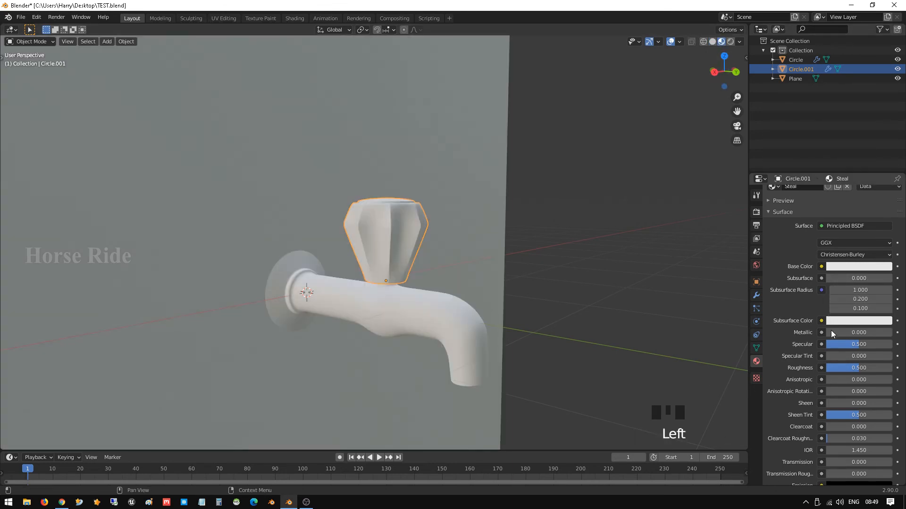
{"action": "left_click_drag", "start_coordinate": [829, 333], "coordinate": [890, 333]}
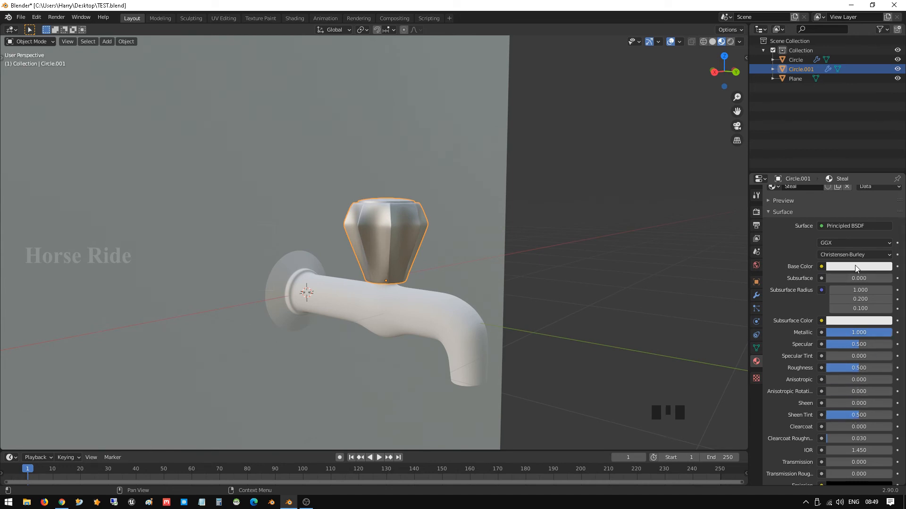
Step: Darken the Steal material's base color to a neutral grey and lower its Roughness to about 0.103
{"action": "left_click", "coordinate": [868, 267]}
{"action": "left_click_drag", "start_coordinate": [884, 134], "coordinate": [885, 156]}
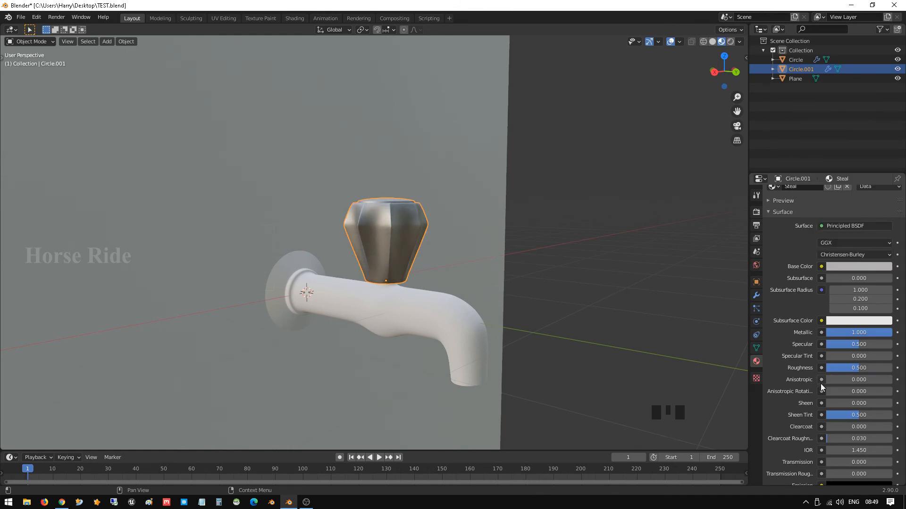
{"action": "left_click_drag", "start_coordinate": [857, 369], "coordinate": [834, 369]}
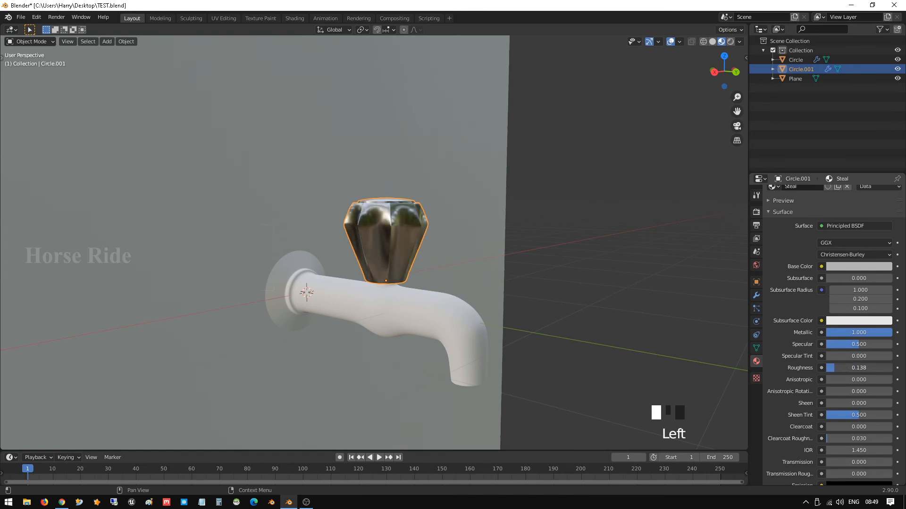
Step: Assign the existing Steal material to the tap's pipe
{"action": "middle_click_drag", "start_coordinate": [464, 219], "coordinate": [403, 240]}
{"action": "scroll", "coordinate": [398, 243], "scroll_direction": "up", "scroll_amount": 2}
{"action": "scroll", "coordinate": [395, 227], "scroll_direction": "down", "scroll_amount": 2}
{"action": "left_click", "coordinate": [409, 315]}
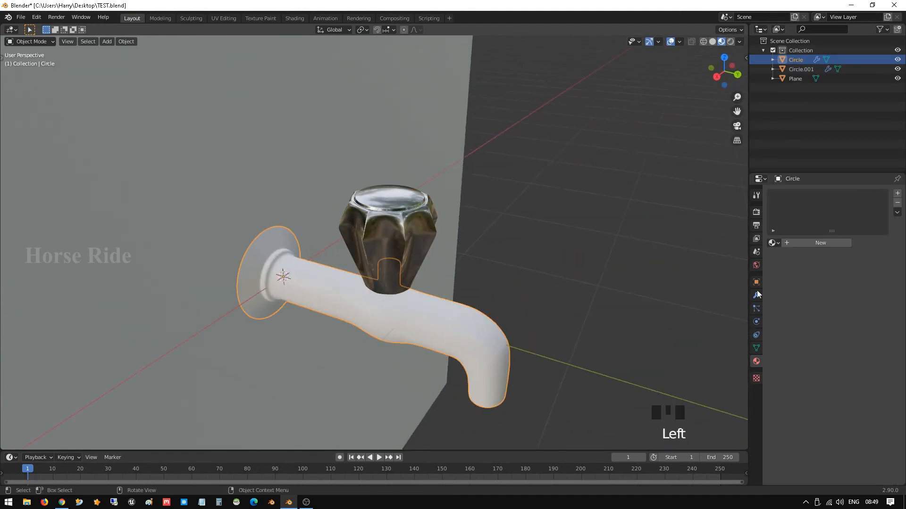
{"action": "left_click", "coordinate": [774, 243]}
{"action": "left_click", "coordinate": [787, 293]}
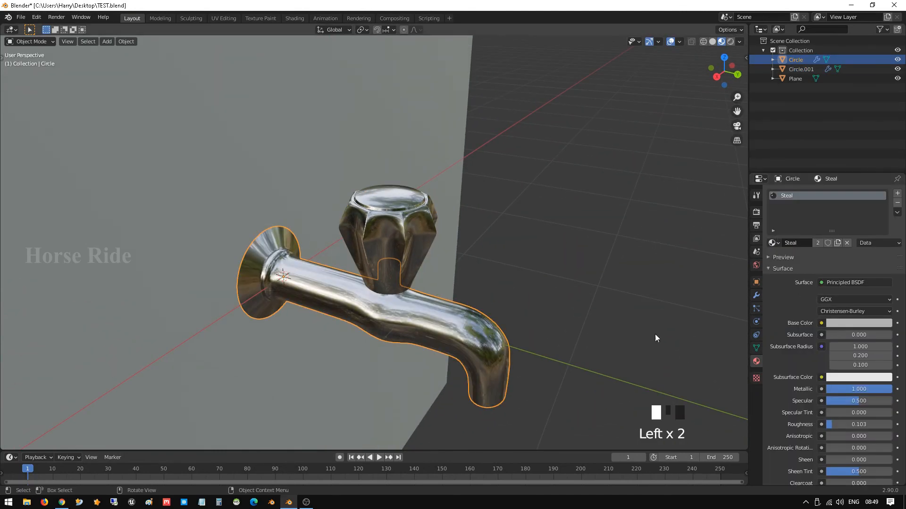
Step: Lighten the Steal material's base color to a neutral grey of about 0.593 RGB
{"action": "middle_click_drag", "start_coordinate": [435, 318], "coordinate": [414, 292]}
{"action": "scroll", "coordinate": [414, 295], "scroll_direction": "down", "scroll_amount": 1}
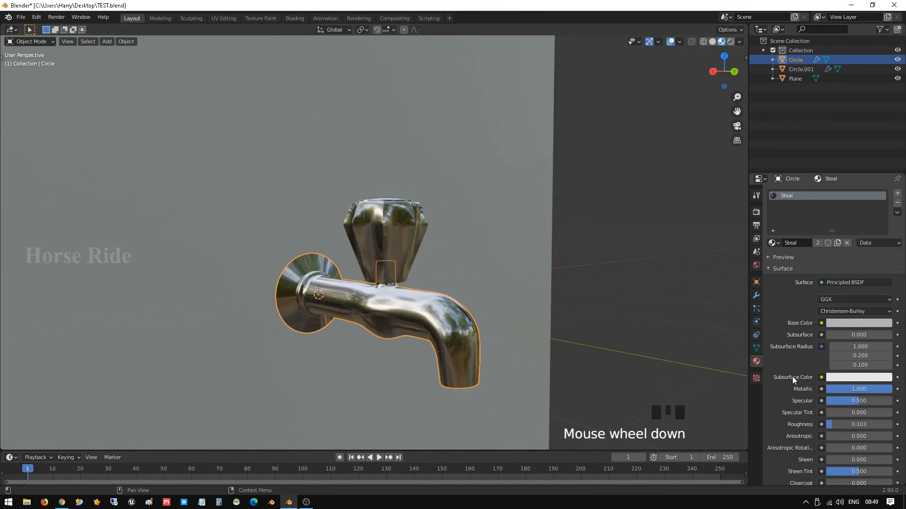
{"action": "scroll", "coordinate": [839, 363], "scroll_direction": "down", "scroll_amount": 2}
{"action": "left_click", "coordinate": [839, 362]}
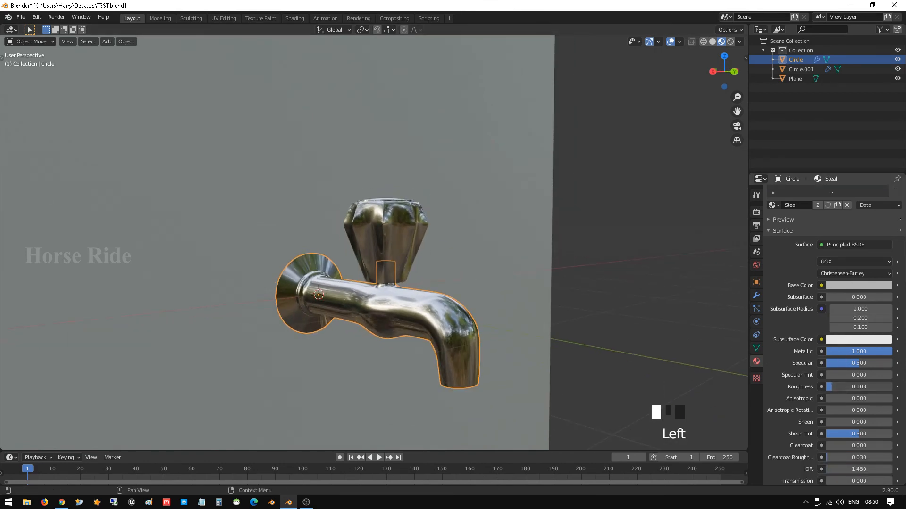
{"action": "left_click", "coordinate": [852, 286]}
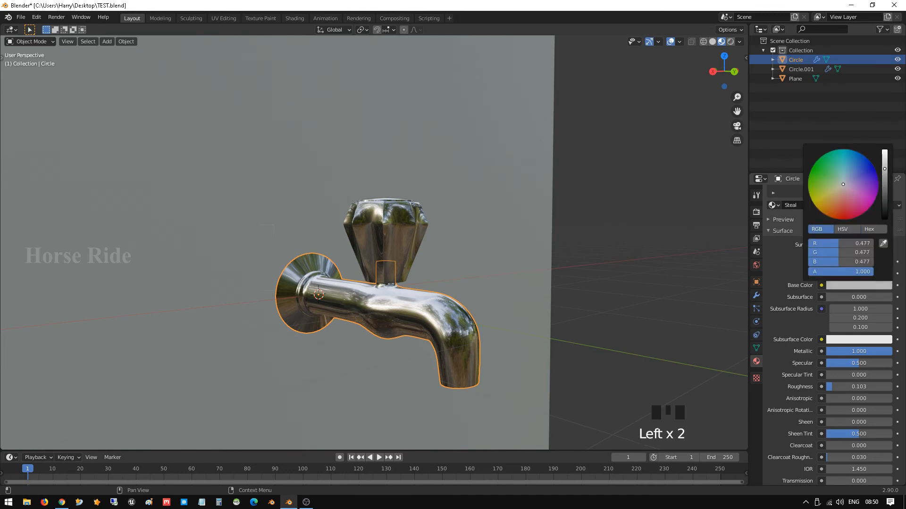
{"action": "left_click_drag", "start_coordinate": [884, 169], "coordinate": [884, 163]}
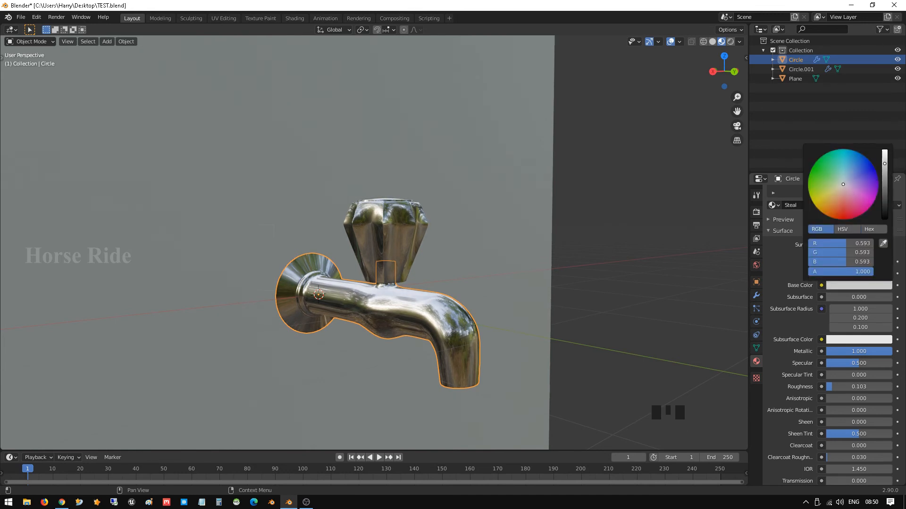
Step: Set the base color of the wall plane's material to pure white, 1.000 in each RGB channel
{"action": "middle_click_drag", "start_coordinate": [351, 284], "coordinate": [295, 296]}
{"action": "left_click", "coordinate": [252, 212]}
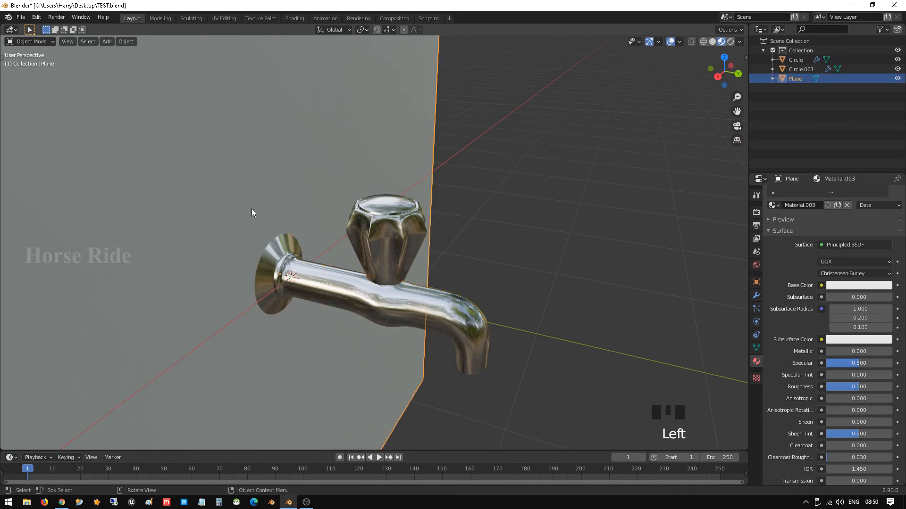
{"action": "scroll", "coordinate": [785, 198], "scroll_direction": "up", "scroll_amount": 2}
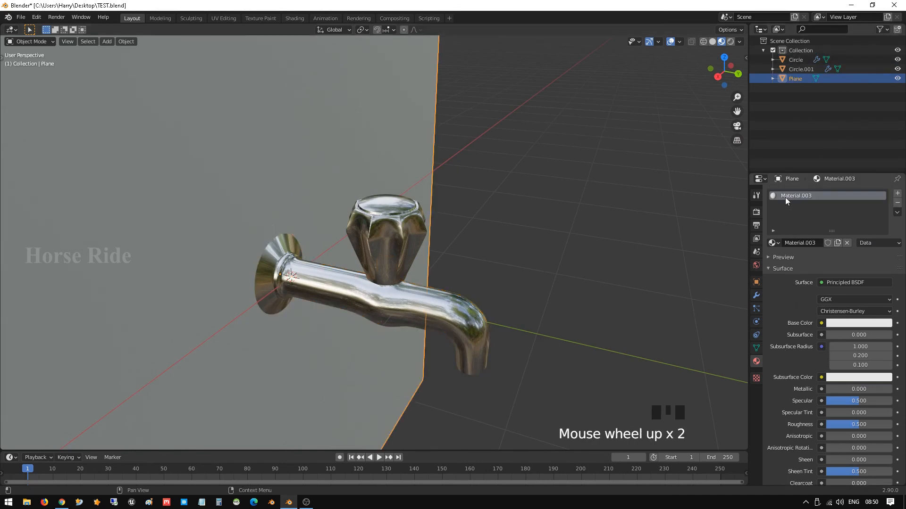
{"action": "left_click", "coordinate": [777, 244]}
{"action": "left_click", "coordinate": [792, 282]}
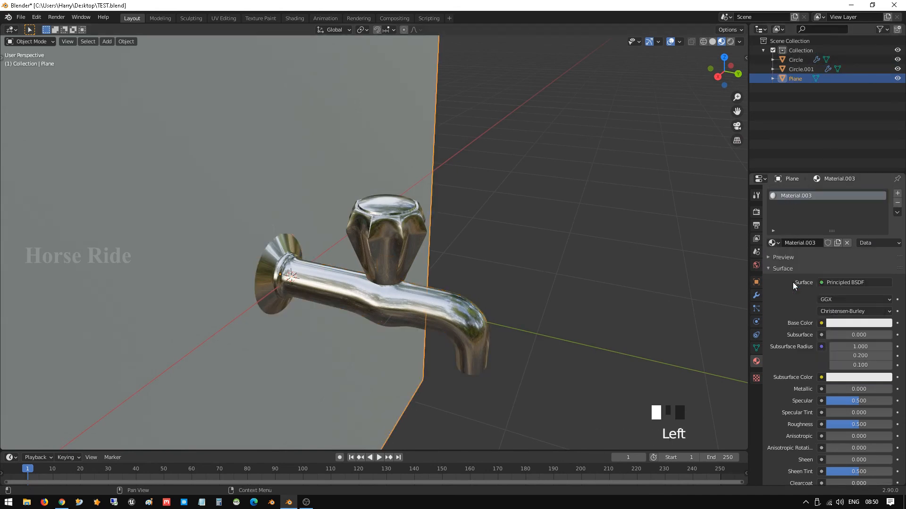
{"action": "left_click", "coordinate": [858, 324]}
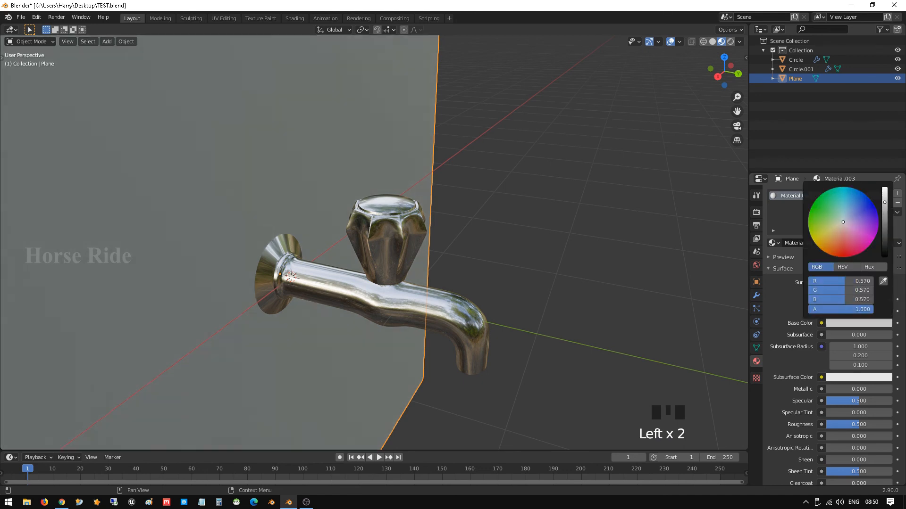
{"action": "left_click_drag", "start_coordinate": [885, 203], "coordinate": [884, 227]}
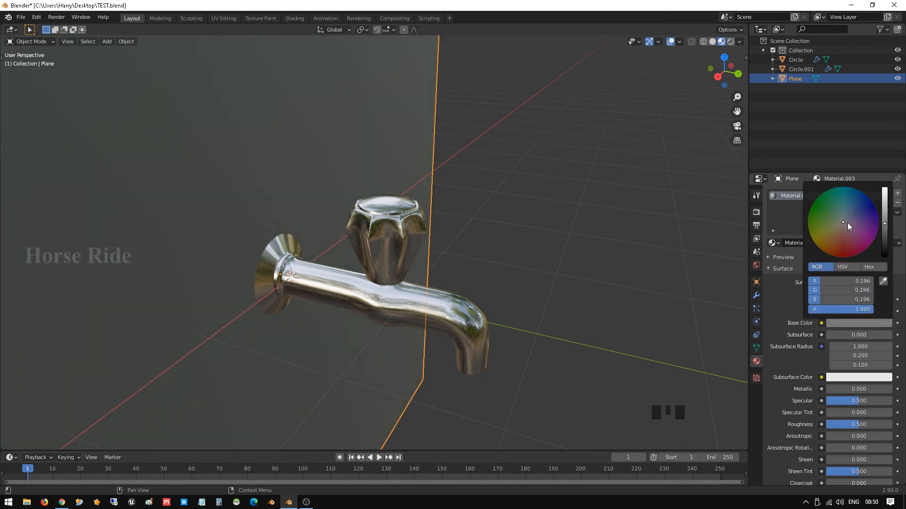
{"action": "left_click_drag", "start_coordinate": [884, 223], "coordinate": [885, 189]}
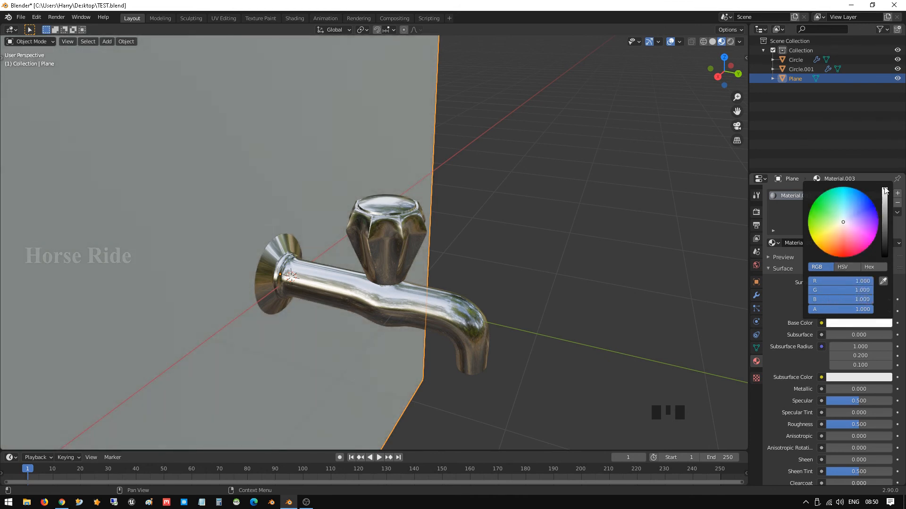
Step: Examine the metallic tap against the wall from several angles and distances
{"action": "middle_click_drag", "start_coordinate": [460, 283], "coordinate": [430, 271]}
{"action": "scroll", "coordinate": [401, 321], "scroll_direction": "up", "scroll_amount": 1}
{"action": "middle_click_drag", "start_coordinate": [400, 321], "coordinate": [454, 270]}
{"action": "scroll", "coordinate": [407, 324], "scroll_direction": "down", "scroll_amount": 2}
{"action": "scroll", "coordinate": [381, 315], "scroll_direction": "up", "scroll_amount": 1}
{"action": "scroll", "coordinate": [377, 245], "scroll_direction": "up", "scroll_amount": 1}
{"action": "scroll", "coordinate": [456, 272], "scroll_direction": "down", "scroll_amount": 1}
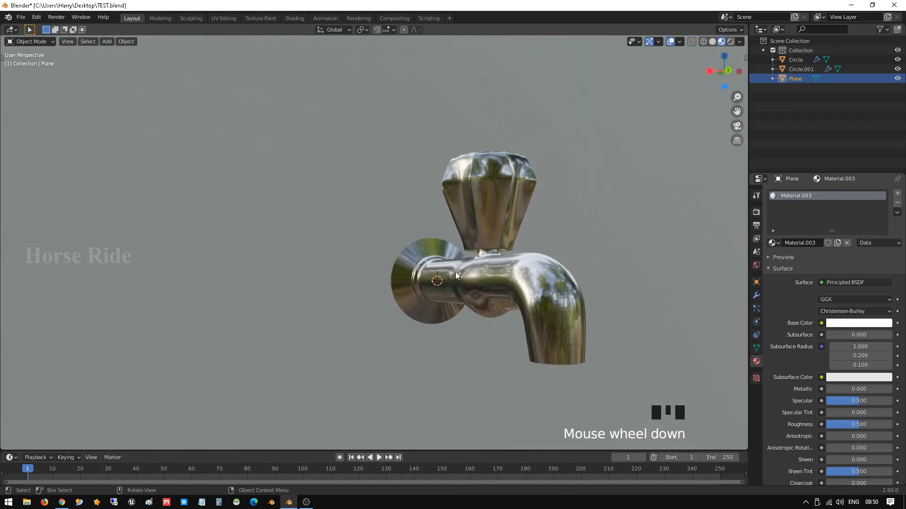
Step: Apply smooth shading to the tap's pipe and its fluted knob, and save the file
{"action": "right_click", "coordinate": [558, 292]}
{"action": "right_click", "coordinate": [559, 299]}
{"action": "left_click", "coordinate": [553, 310]}
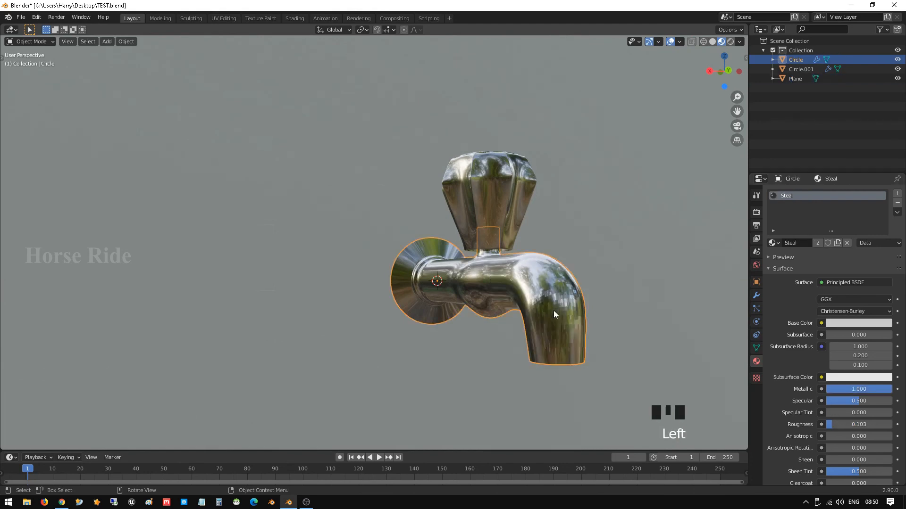
{"action": "right_click", "coordinate": [554, 310]}
{"action": "left_click", "coordinate": [553, 310]}
{"action": "middle_click_drag", "start_coordinate": [553, 311], "coordinate": [514, 193]}
{"action": "left_click", "coordinate": [514, 194]}
{"action": "right_click", "coordinate": [514, 194]}
{"action": "left_click", "coordinate": [514, 194]}
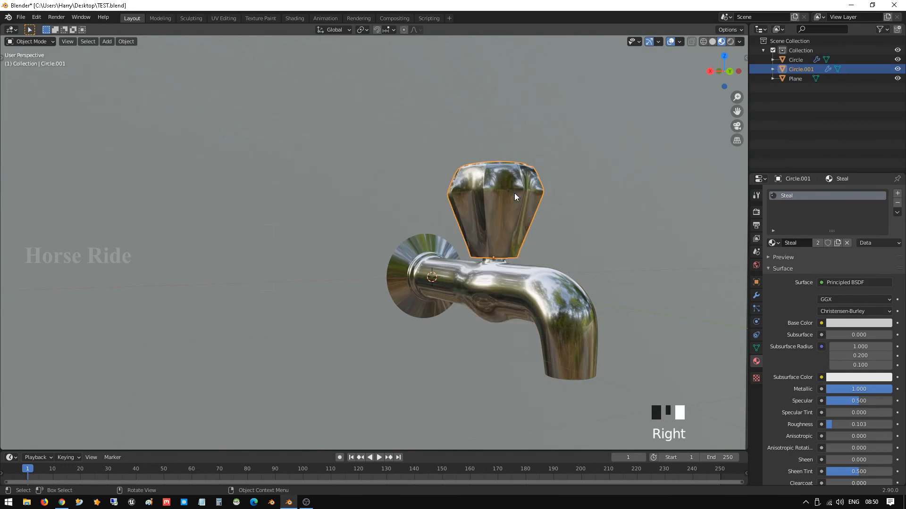
{"action": "key", "text": "ctrl+s"}
Step: Enable Auto Smooth at 30° for the tap's pipe and save the file
{"action": "left_click", "coordinate": [524, 300]}
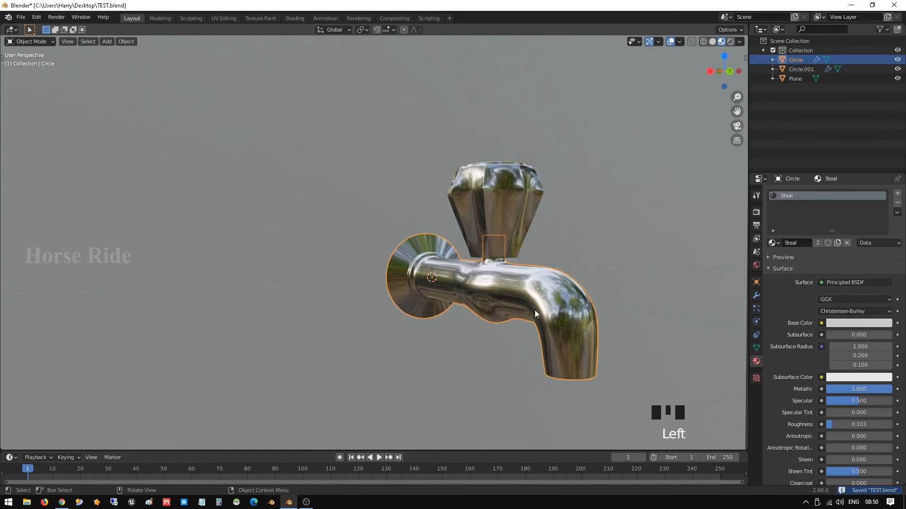
{"action": "left_click", "coordinate": [758, 348]}
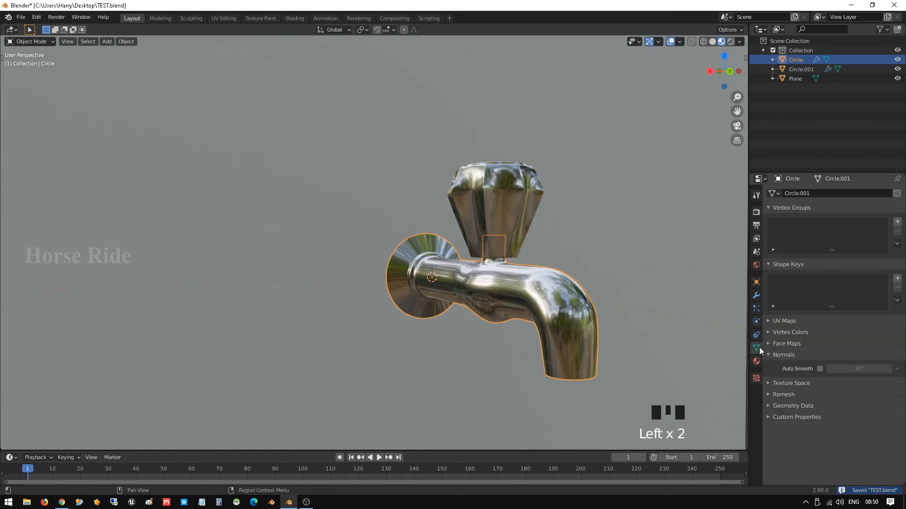
{"action": "left_click", "coordinate": [819, 369]}
{"action": "middle_click_drag", "start_coordinate": [607, 287], "coordinate": [592, 299]}
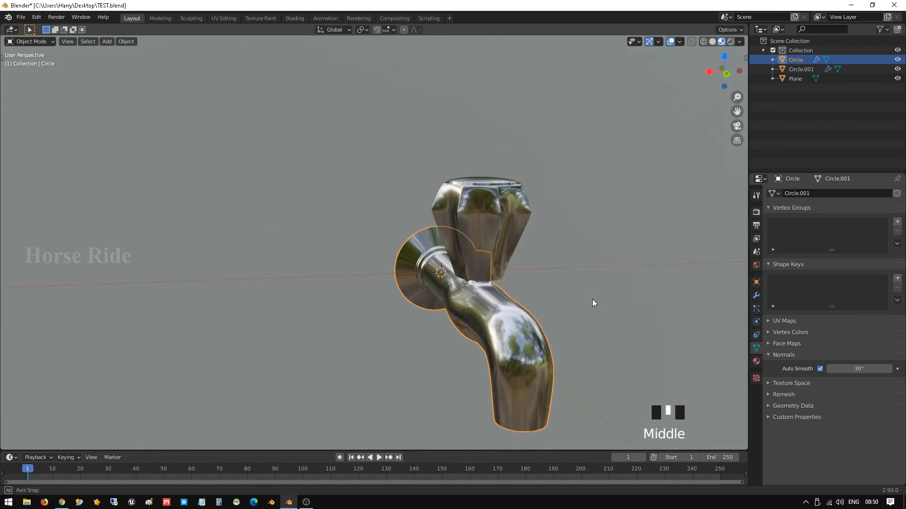
{"action": "key", "text": "ctrl+s"}
{"action": "middle_click_drag", "start_coordinate": [597, 284], "coordinate": [590, 267]}
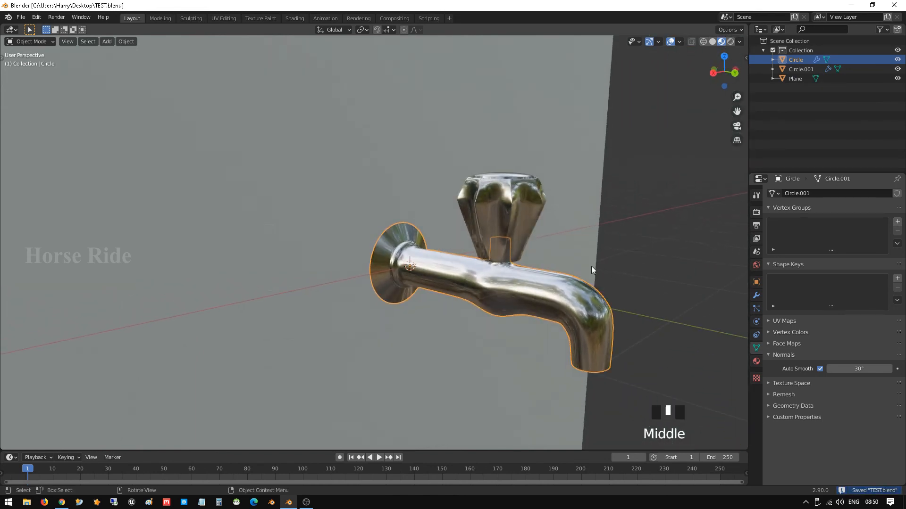
{"action": "scroll", "coordinate": [585, 260], "scroll_direction": "down", "scroll_amount": 1}
{"action": "scroll", "coordinate": [585, 260], "scroll_direction": "up", "scroll_amount": 1}
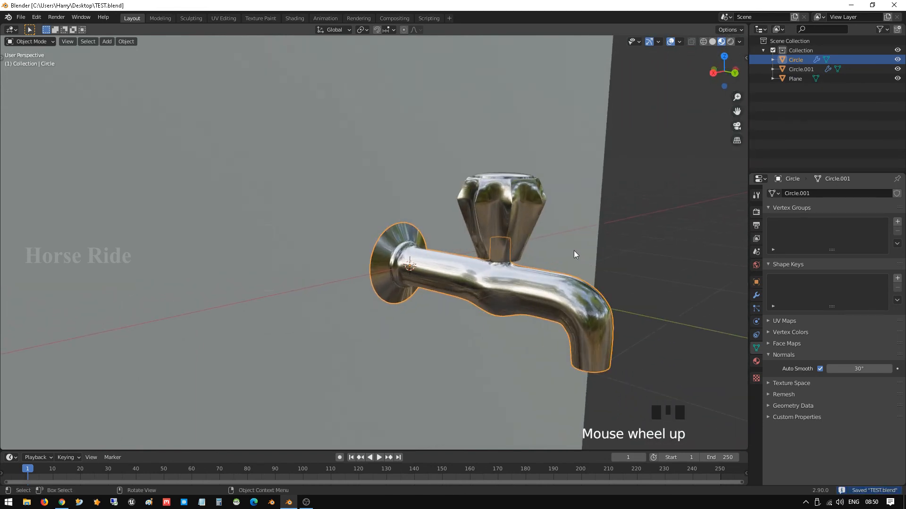
Step: Select the wall plane and show its material nodes in a Shader Editor beside the 3D view
{"action": "left_click", "coordinate": [489, 134]}
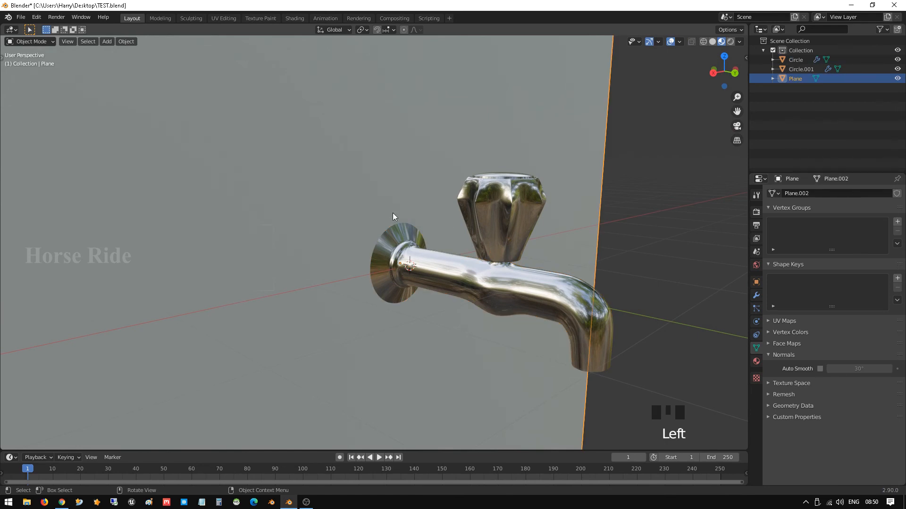
{"action": "scroll", "coordinate": [400, 147], "scroll_direction": "down", "scroll_amount": 4}
{"action": "scroll", "coordinate": [408, 160], "scroll_direction": "up", "scroll_amount": 3}
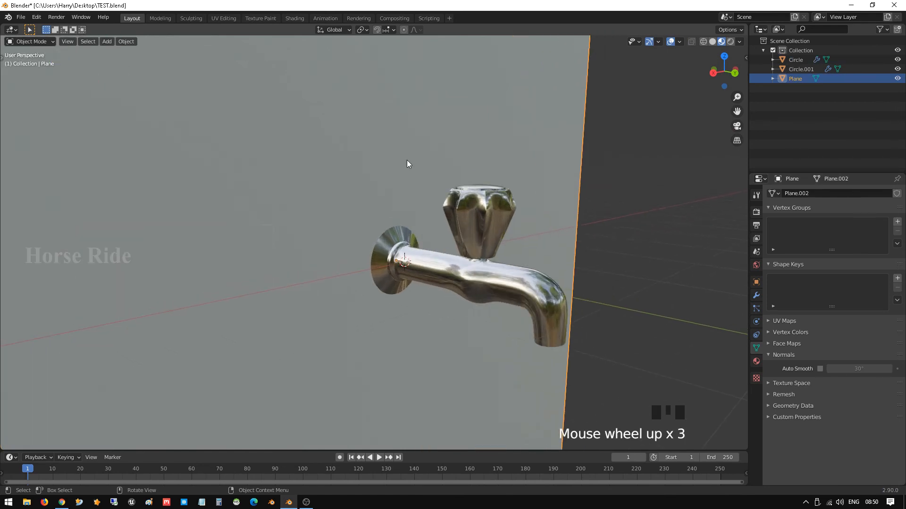
{"action": "left_click", "coordinate": [756, 361]}
{"action": "scroll", "coordinate": [802, 327], "scroll_direction": "down", "scroll_amount": 2}
{"action": "scroll", "coordinate": [797, 329], "scroll_direction": "up", "scroll_amount": 1}
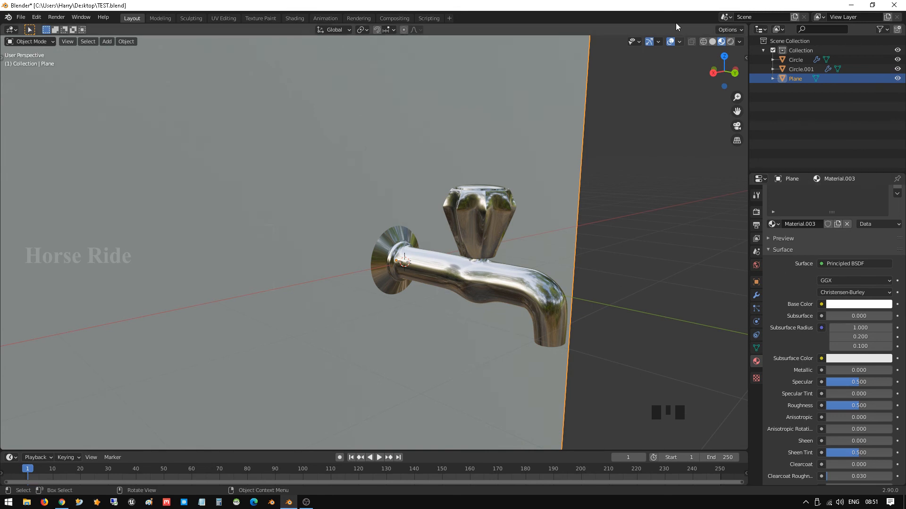
{"action": "left_click_drag", "start_coordinate": [748, 28], "coordinate": [396, 87]}
{"action": "left_click", "coordinate": [408, 31]}
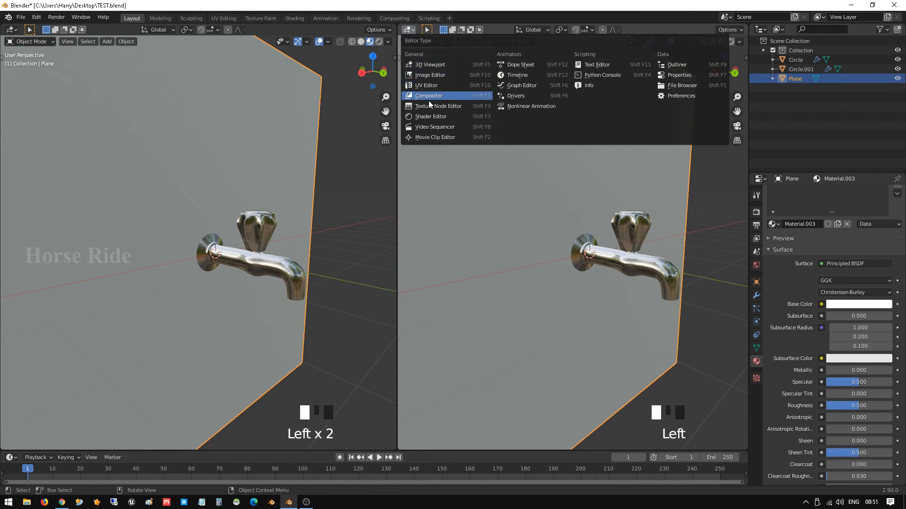
{"action": "left_click", "coordinate": [430, 116]}
{"action": "scroll", "coordinate": [528, 286], "scroll_direction": "up", "scroll_amount": 5}
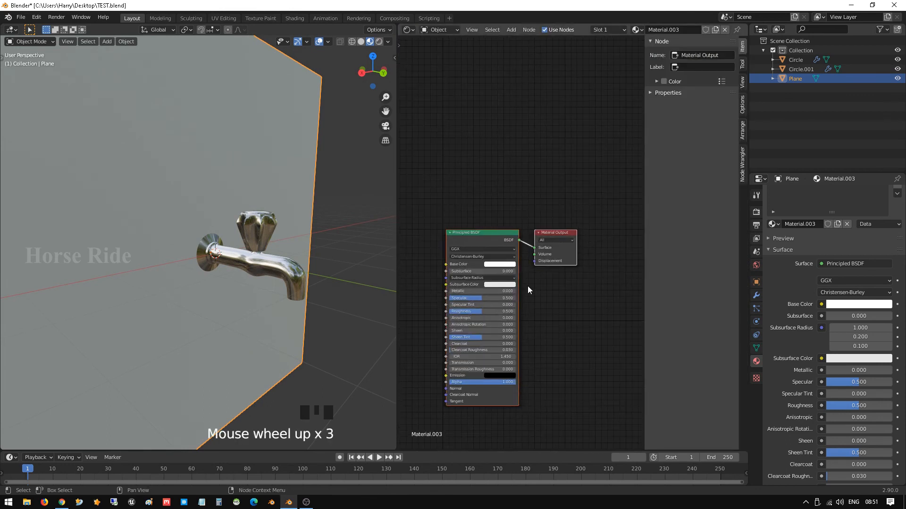
Step: Add a Noise Texture node before the Principled BSDF in the wall's material
{"action": "middle_click_drag", "start_coordinate": [450, 146], "coordinate": [643, 60], "text": "shift"}
{"action": "scroll", "coordinate": [514, 152], "scroll_direction": "down", "scroll_amount": 1}
{"action": "middle_click_drag", "start_coordinate": [514, 152], "coordinate": [437, 139]}
{"action": "middle_click_drag", "start_coordinate": [420, 180], "coordinate": [459, 218]}
{"action": "left_click", "coordinate": [458, 216]}
{"action": "key", "text": "shift+a"}
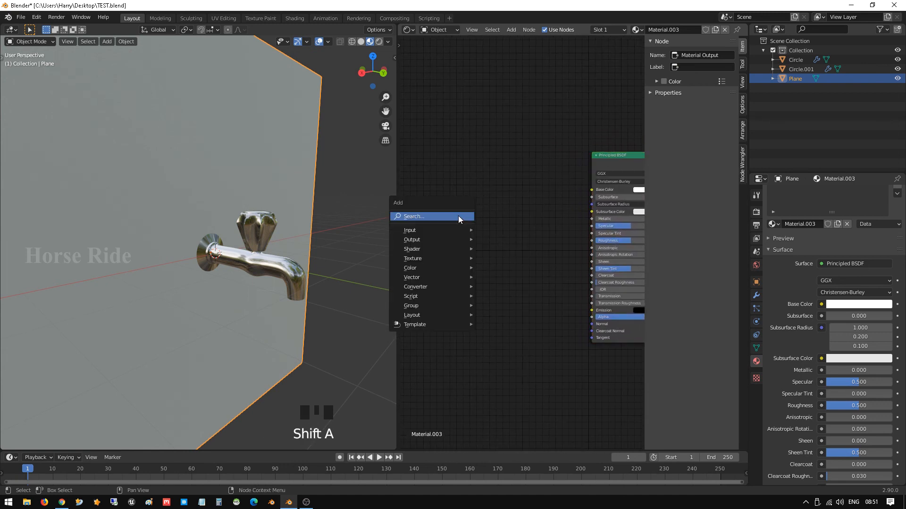
{"action": "mouse_move", "coordinate": [454, 259]}
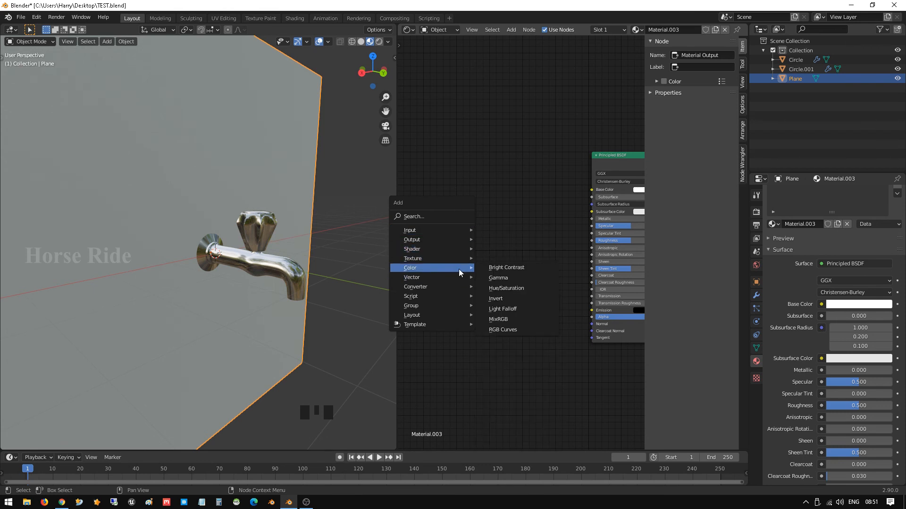
{"action": "mouse_move", "coordinate": [456, 286]}
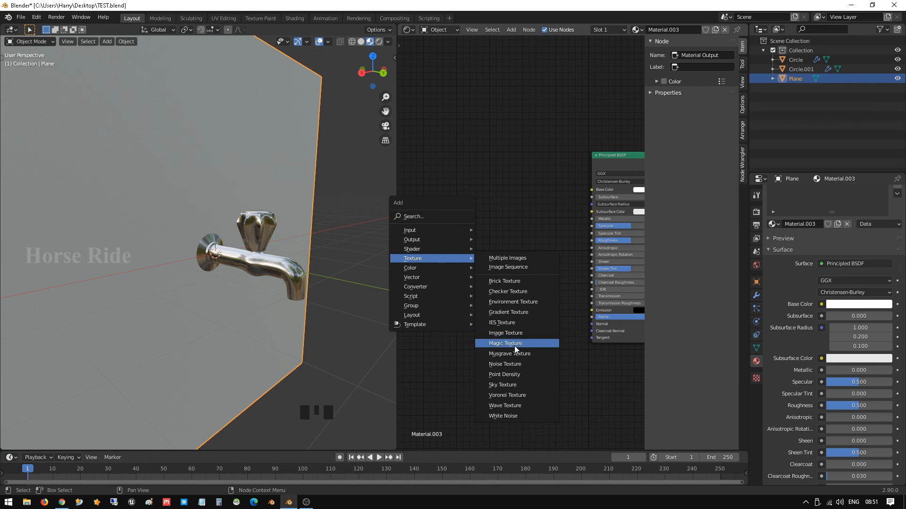
{"action": "left_click", "coordinate": [508, 364]}
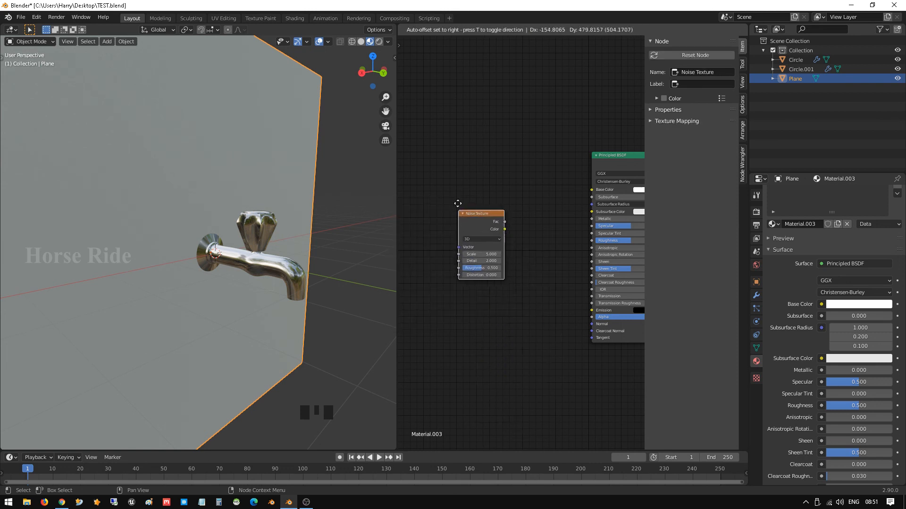
{"action": "left_click", "coordinate": [449, 156]}
{"action": "scroll", "coordinate": [488, 237], "scroll_direction": "up", "scroll_amount": 2}
{"action": "scroll", "coordinate": [488, 237], "scroll_direction": "up", "scroll_amount": 1}
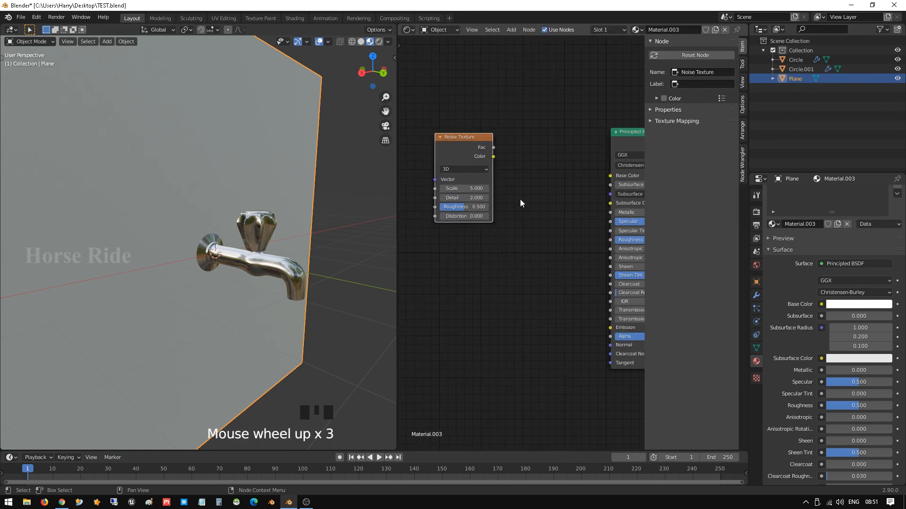
Step: Connect the Noise Texture's Color output to the Roughness input of the wall's Principled BSDF
{"action": "middle_click_drag", "start_coordinate": [521, 200], "coordinate": [453, 134], "text": "shift"}
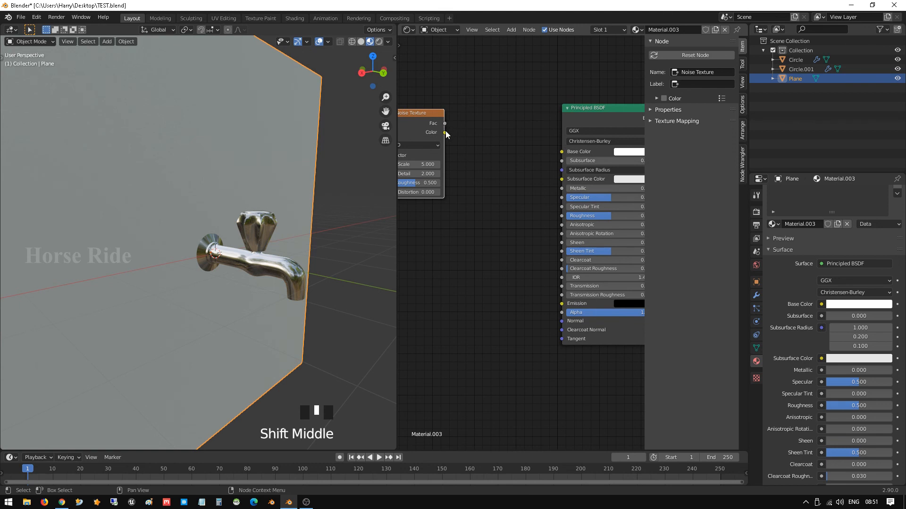
{"action": "left_click_drag", "start_coordinate": [445, 132], "coordinate": [560, 215]}
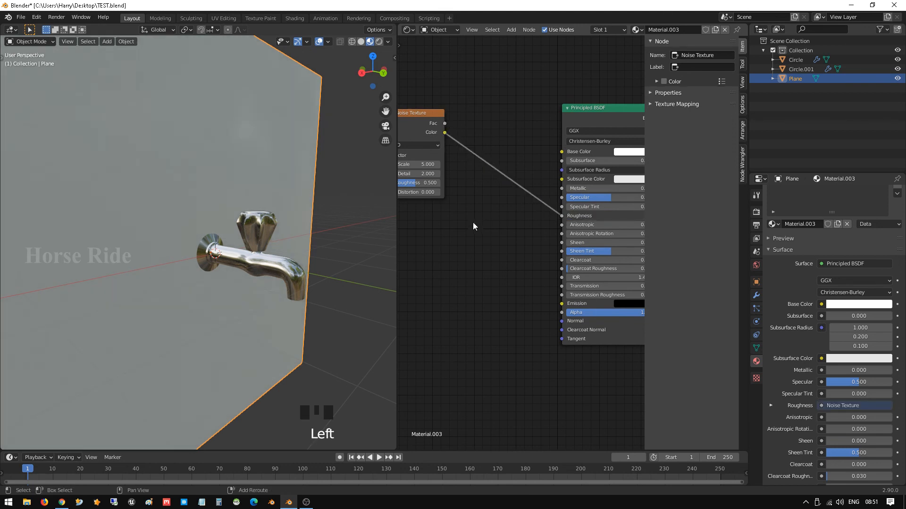
{"action": "middle_click_drag", "start_coordinate": [475, 225], "coordinate": [488, 255], "text": "shift"}
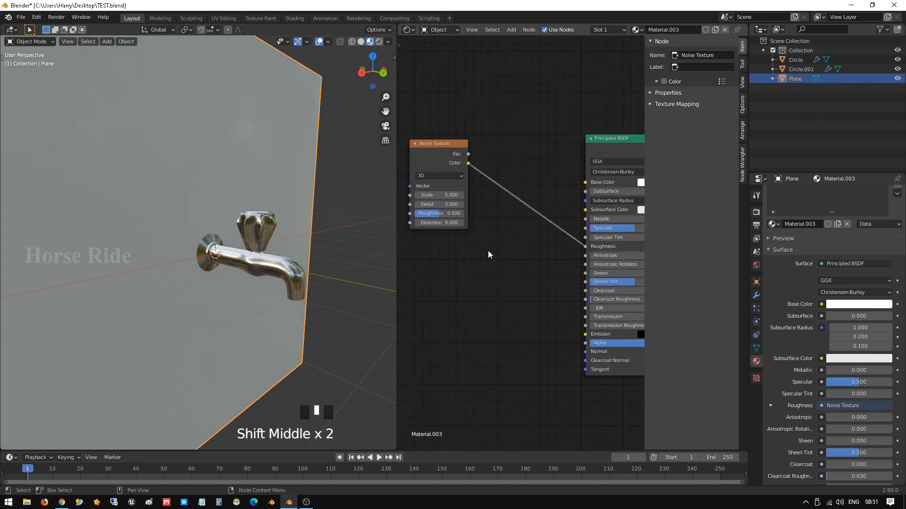
Step: Set the emission color of the wall's Principled BSDF to a mid grey
{"action": "middle_click_drag", "start_coordinate": [565, 297], "coordinate": [502, 265], "text": "shift"}
{"action": "left_click", "coordinate": [596, 302]}
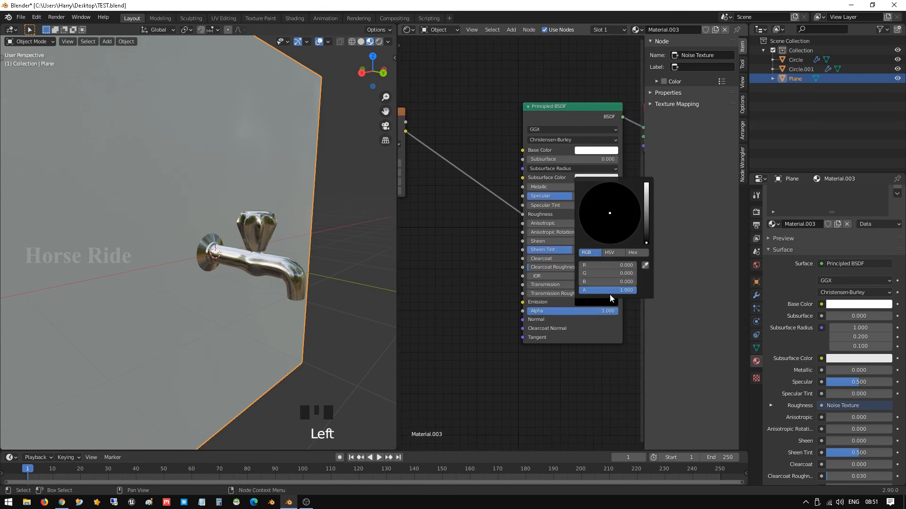
{"action": "left_click_drag", "start_coordinate": [645, 239], "coordinate": [646, 214]}
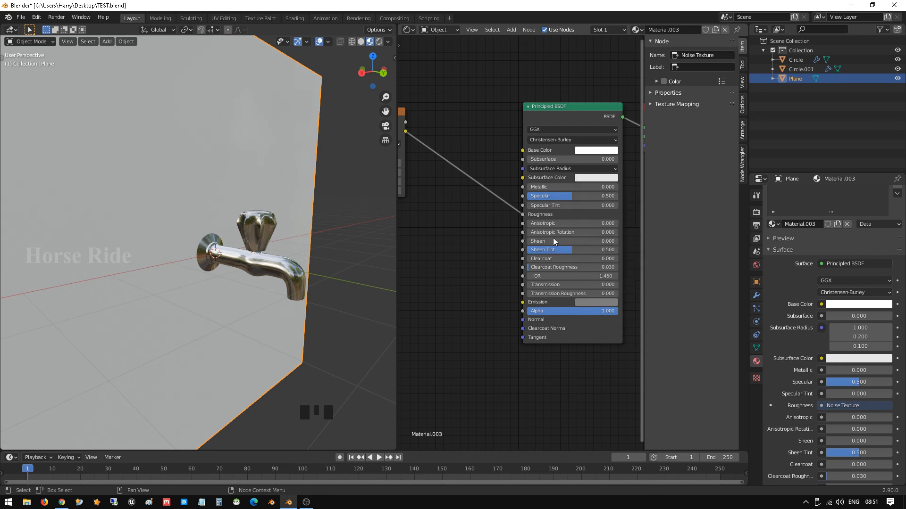
Step: Set the Noise Texture's Scale to 10 and its Detail to 25
{"action": "middle_click_drag", "start_coordinate": [460, 255], "coordinate": [538, 296], "text": "shift"}
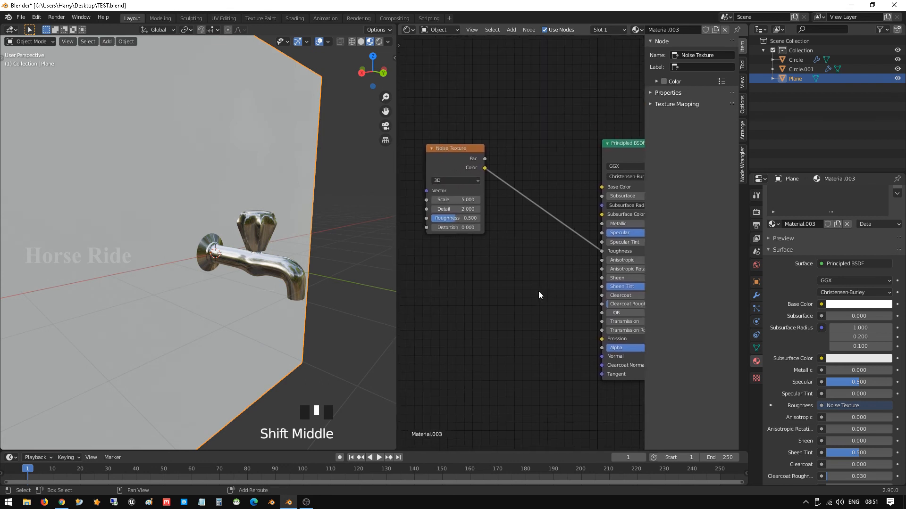
{"action": "left_click", "coordinate": [465, 201]}
{"action": "type", "text": "10"}
{"action": "key", "text": "Tab"}
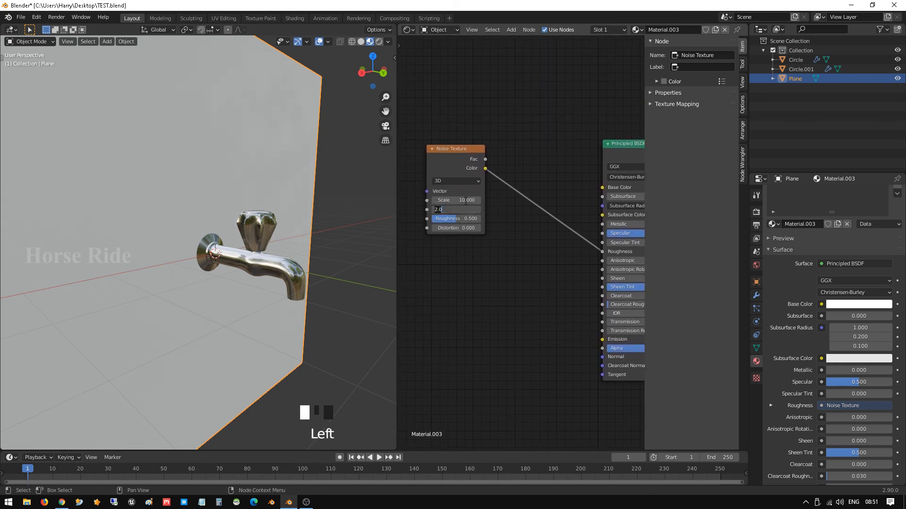
{"action": "type", "text": "25"}
{"action": "key", "text": "Tab"}
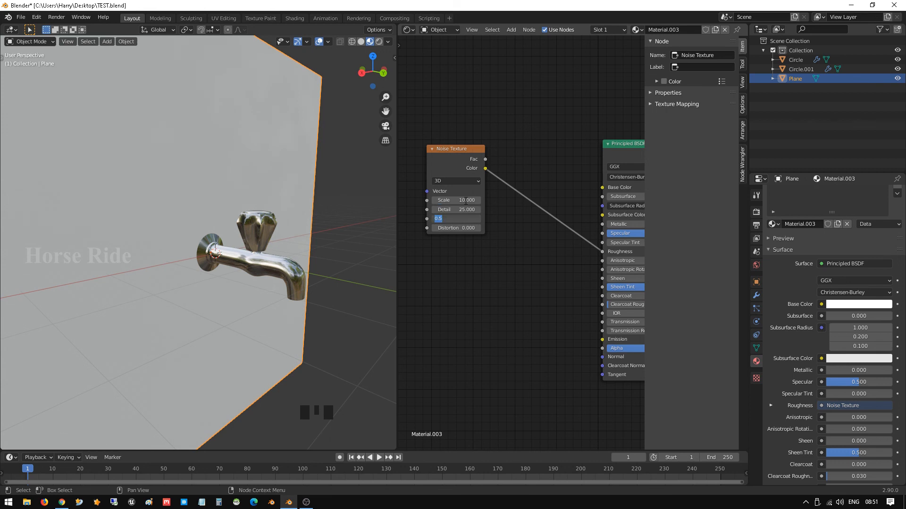
{"action": "key", "text": "Return"}
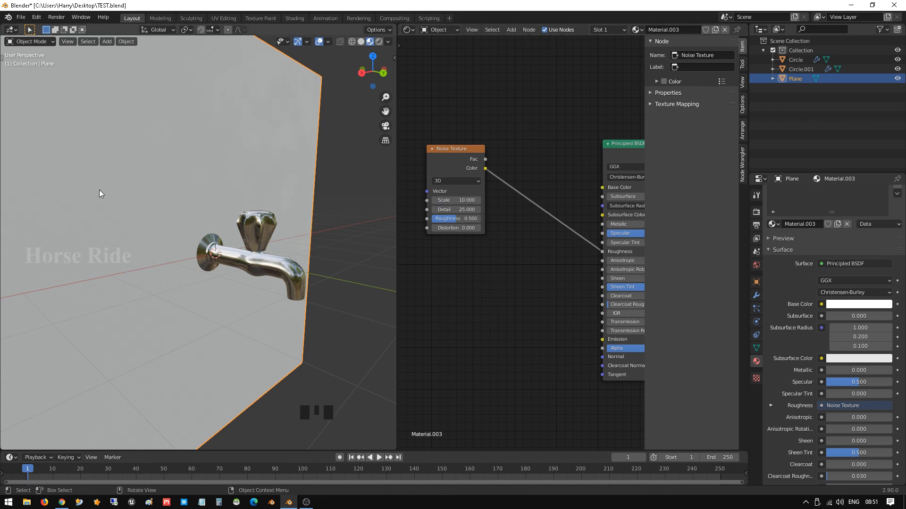
Step: Examine the wall's noise-driven surface and the tap from several angles and distances
{"action": "scroll", "coordinate": [104, 182], "scroll_direction": "up", "scroll_amount": 3}
{"action": "middle_click_drag", "start_coordinate": [108, 172], "coordinate": [134, 168]}
{"action": "scroll", "coordinate": [261, 212], "scroll_direction": "down", "scroll_amount": 1}
{"action": "scroll", "coordinate": [542, 247], "scroll_direction": "down", "scroll_amount": 1}
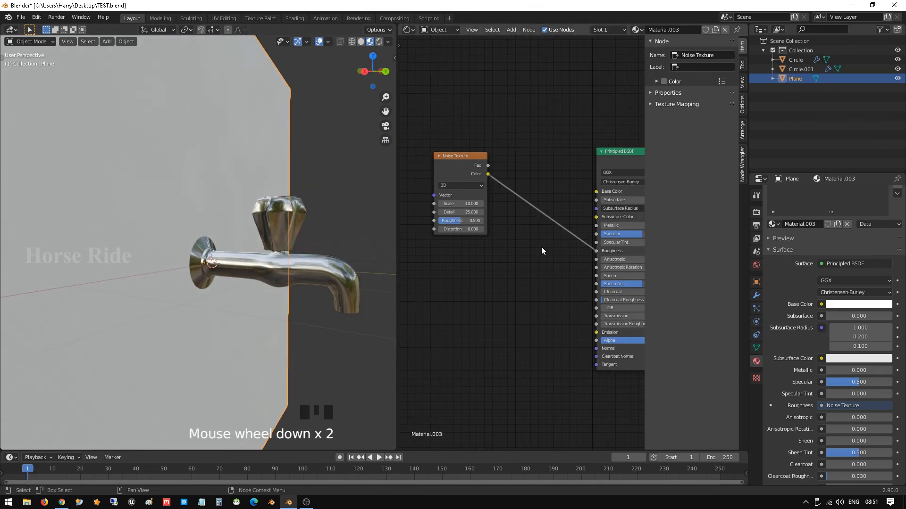
{"action": "middle_click_drag", "start_coordinate": [541, 247], "coordinate": [520, 248]}
{"action": "middle_click_drag", "start_coordinate": [179, 262], "coordinate": [190, 278]}
{"action": "scroll", "coordinate": [191, 273], "scroll_direction": "down", "scroll_amount": 1}
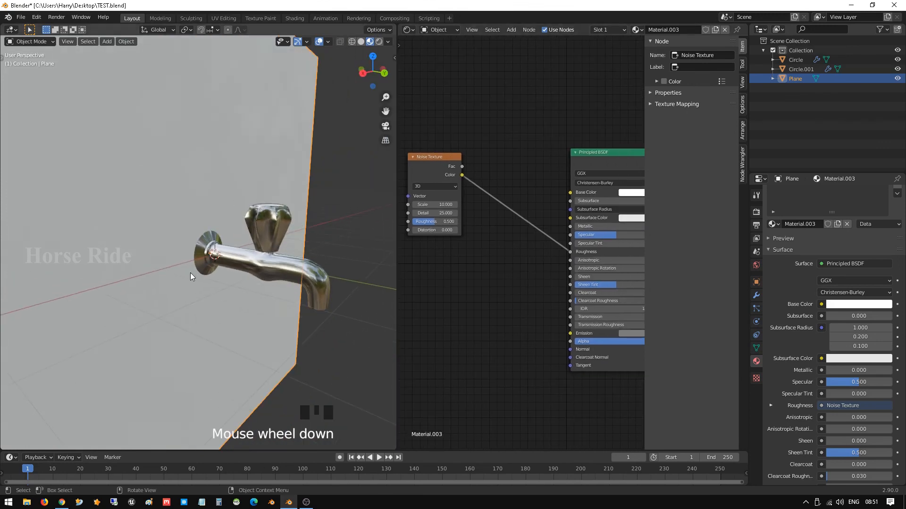
{"action": "left_click", "coordinate": [477, 261]}
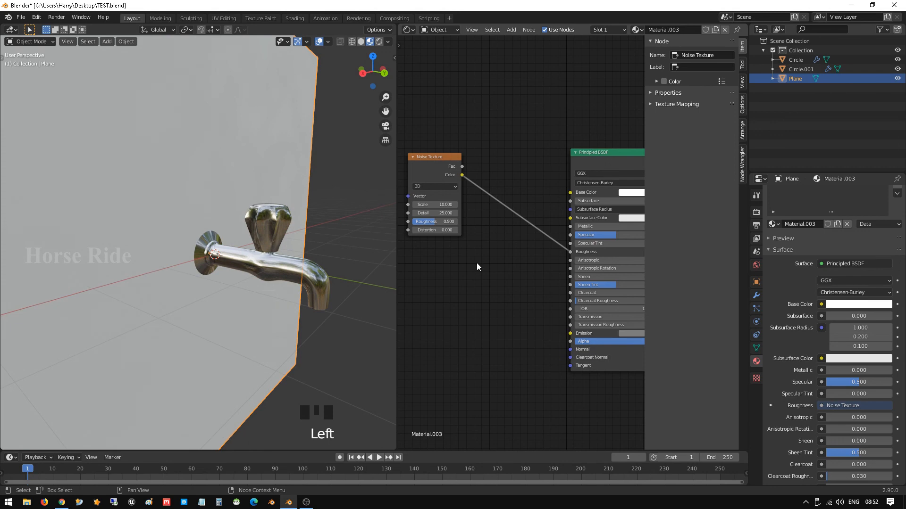
Step: Close the Shader Editor area and preview the scene in rendered shading with the render settings open
{"action": "left_click_drag", "start_coordinate": [392, 30], "coordinate": [409, 123]}
{"action": "left_click", "coordinate": [731, 41]}
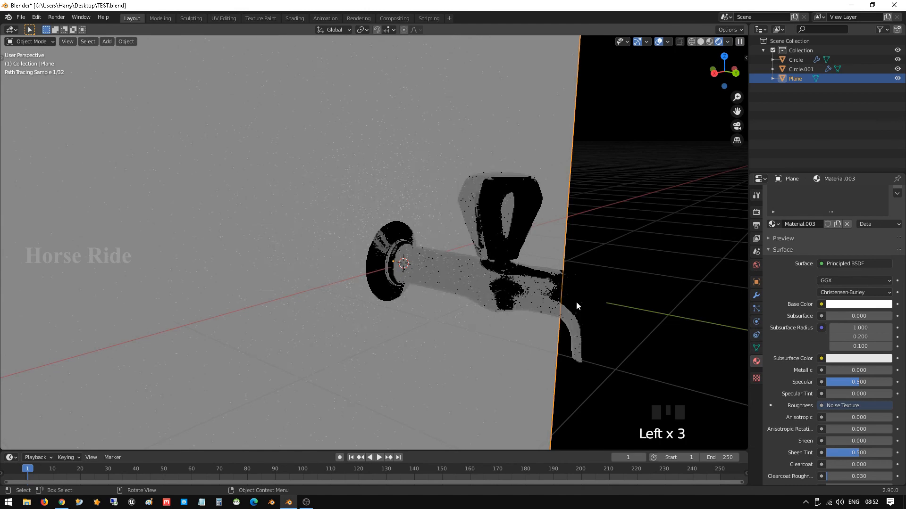
{"action": "left_click", "coordinate": [756, 212]}
{"action": "scroll", "coordinate": [807, 290], "scroll_direction": "up", "scroll_amount": 4}
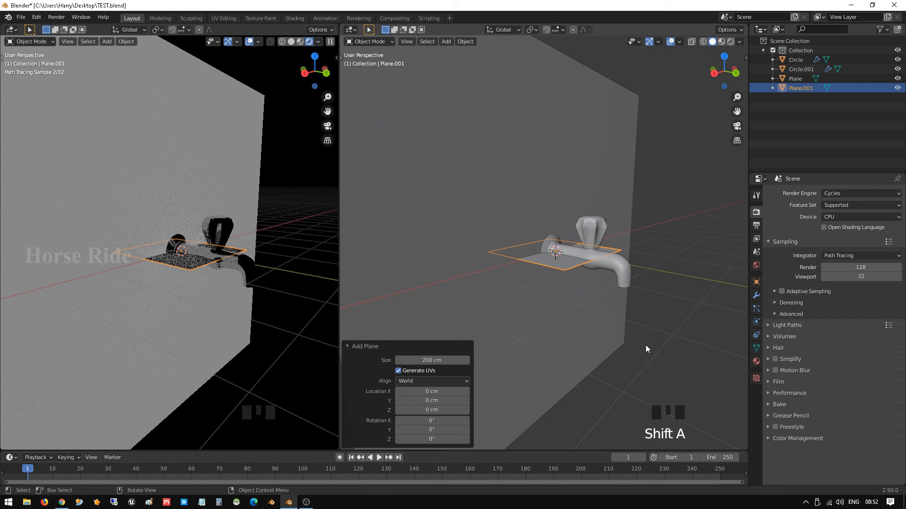
Step: Move the wall plane upward along the global Z axis
{"action": "left_click", "coordinate": [613, 312]}
{"action": "key", "text": "g"}
{"action": "key", "text": "z"}
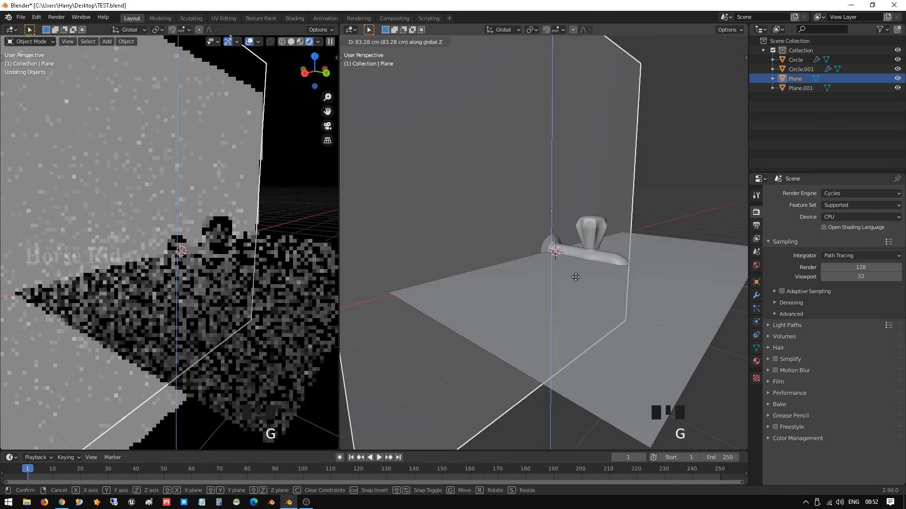